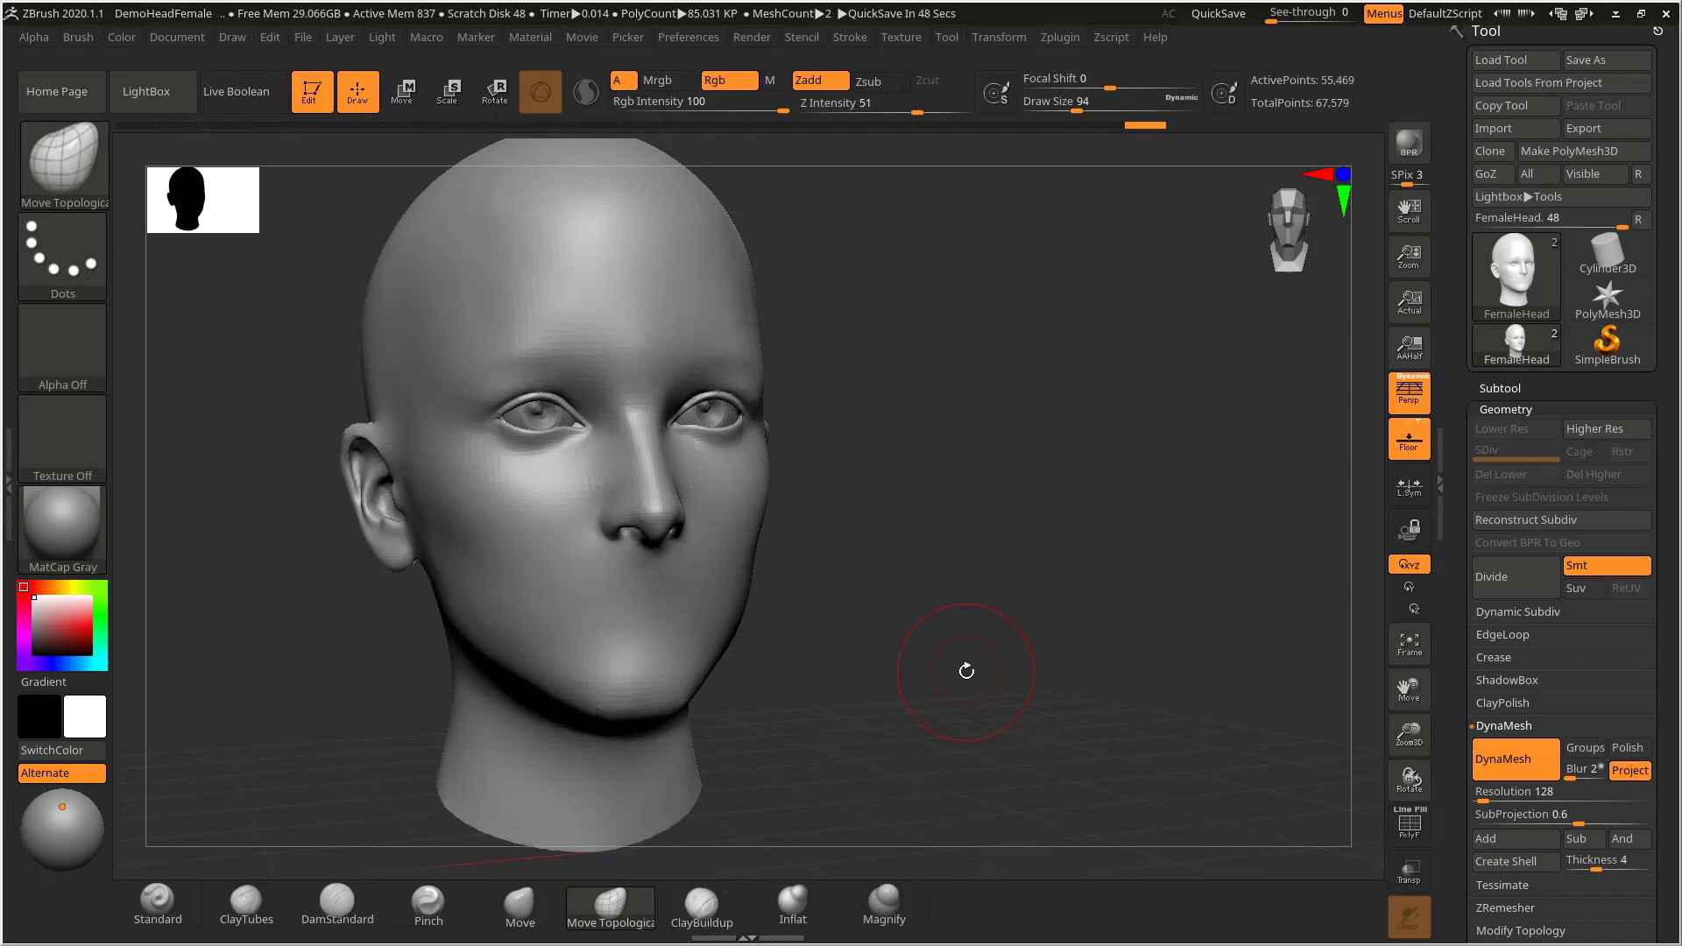
- Open LightBox to look over the sample projects and close it again
{"action": "left_click_drag", "start_coordinate": [894, 733], "coordinate": [943, 688]}
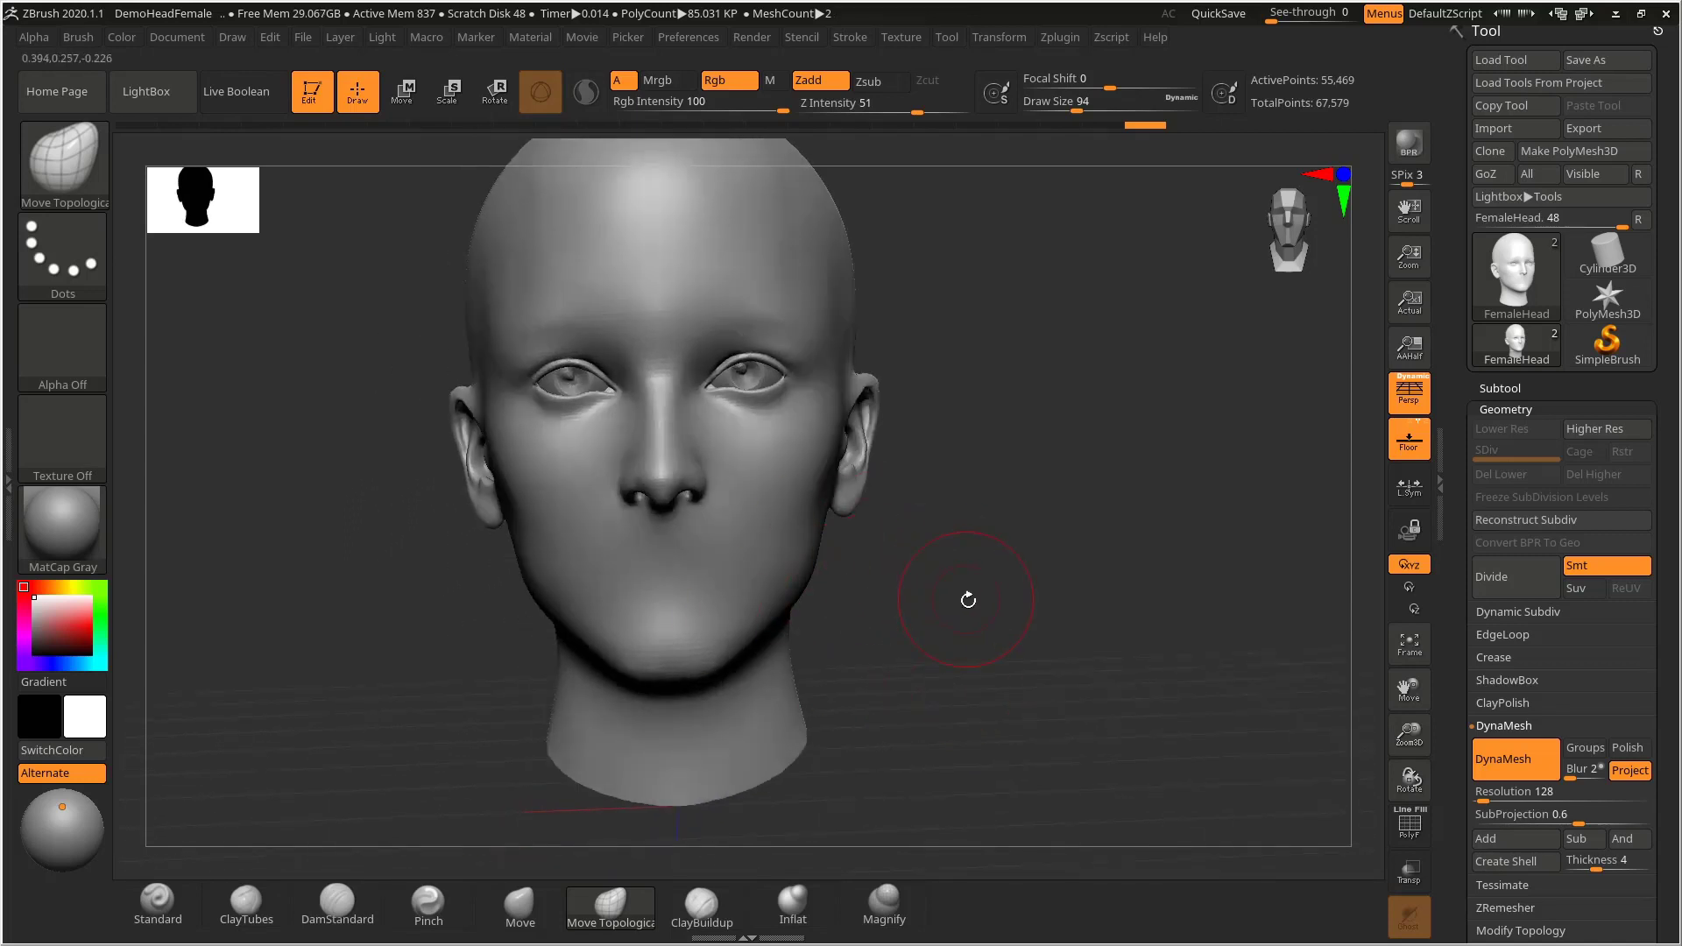
{"action": "left_click_drag", "start_coordinate": [969, 601], "coordinate": [938, 646]}
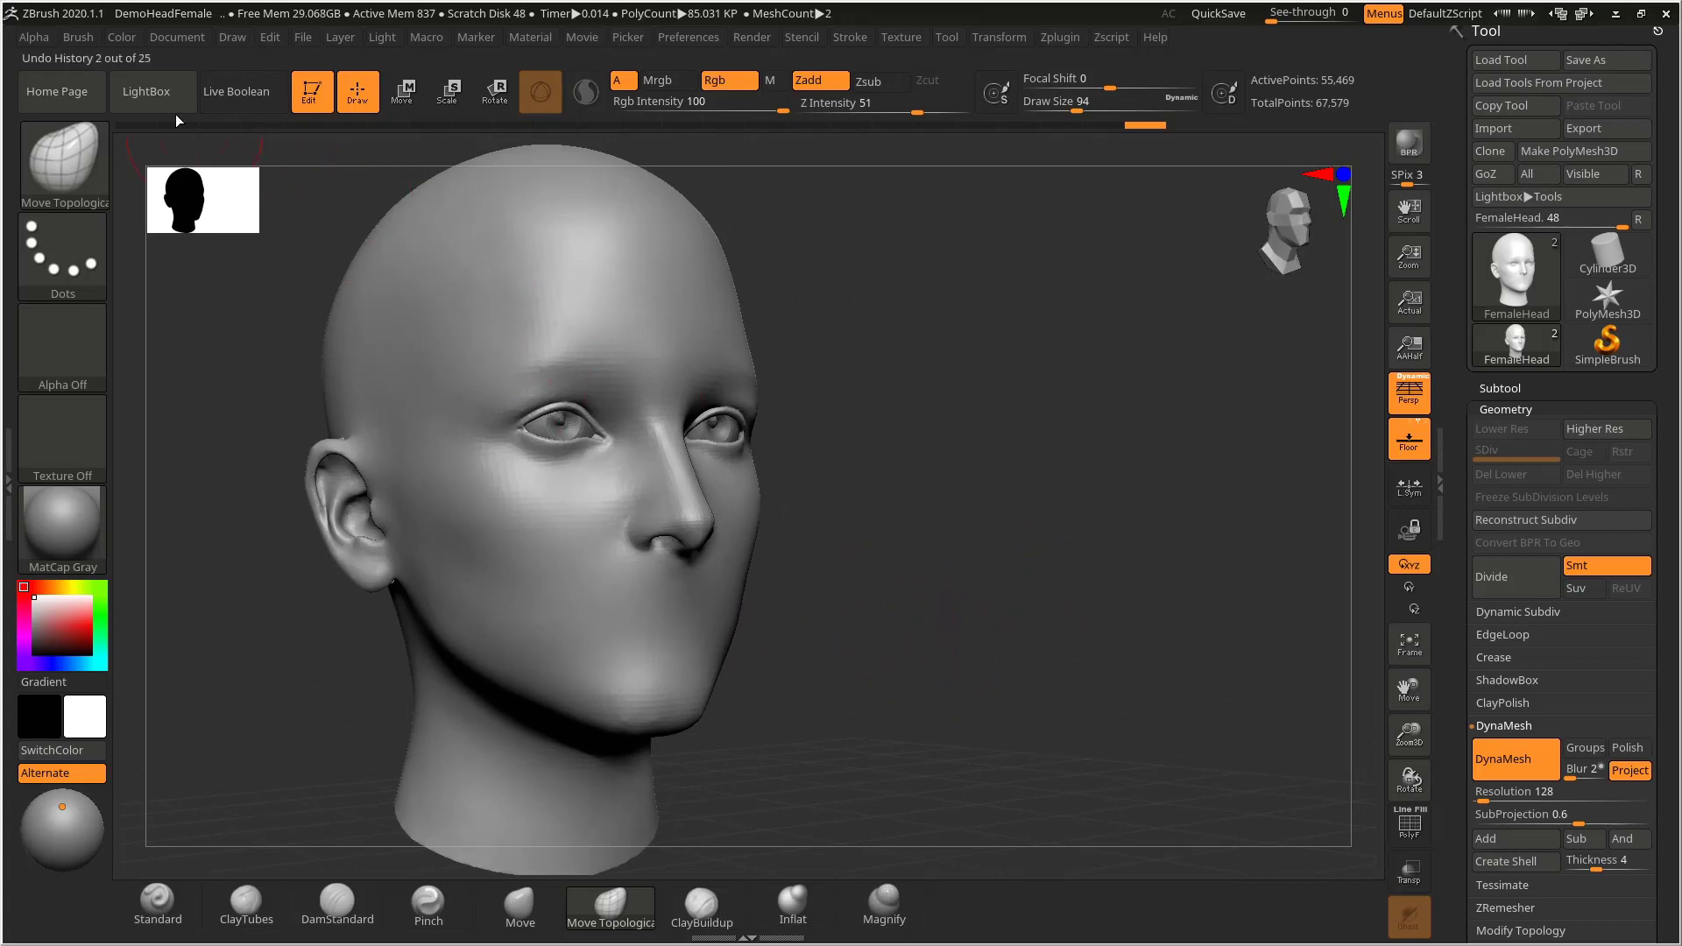
{"action": "left_click", "coordinate": [146, 91]}
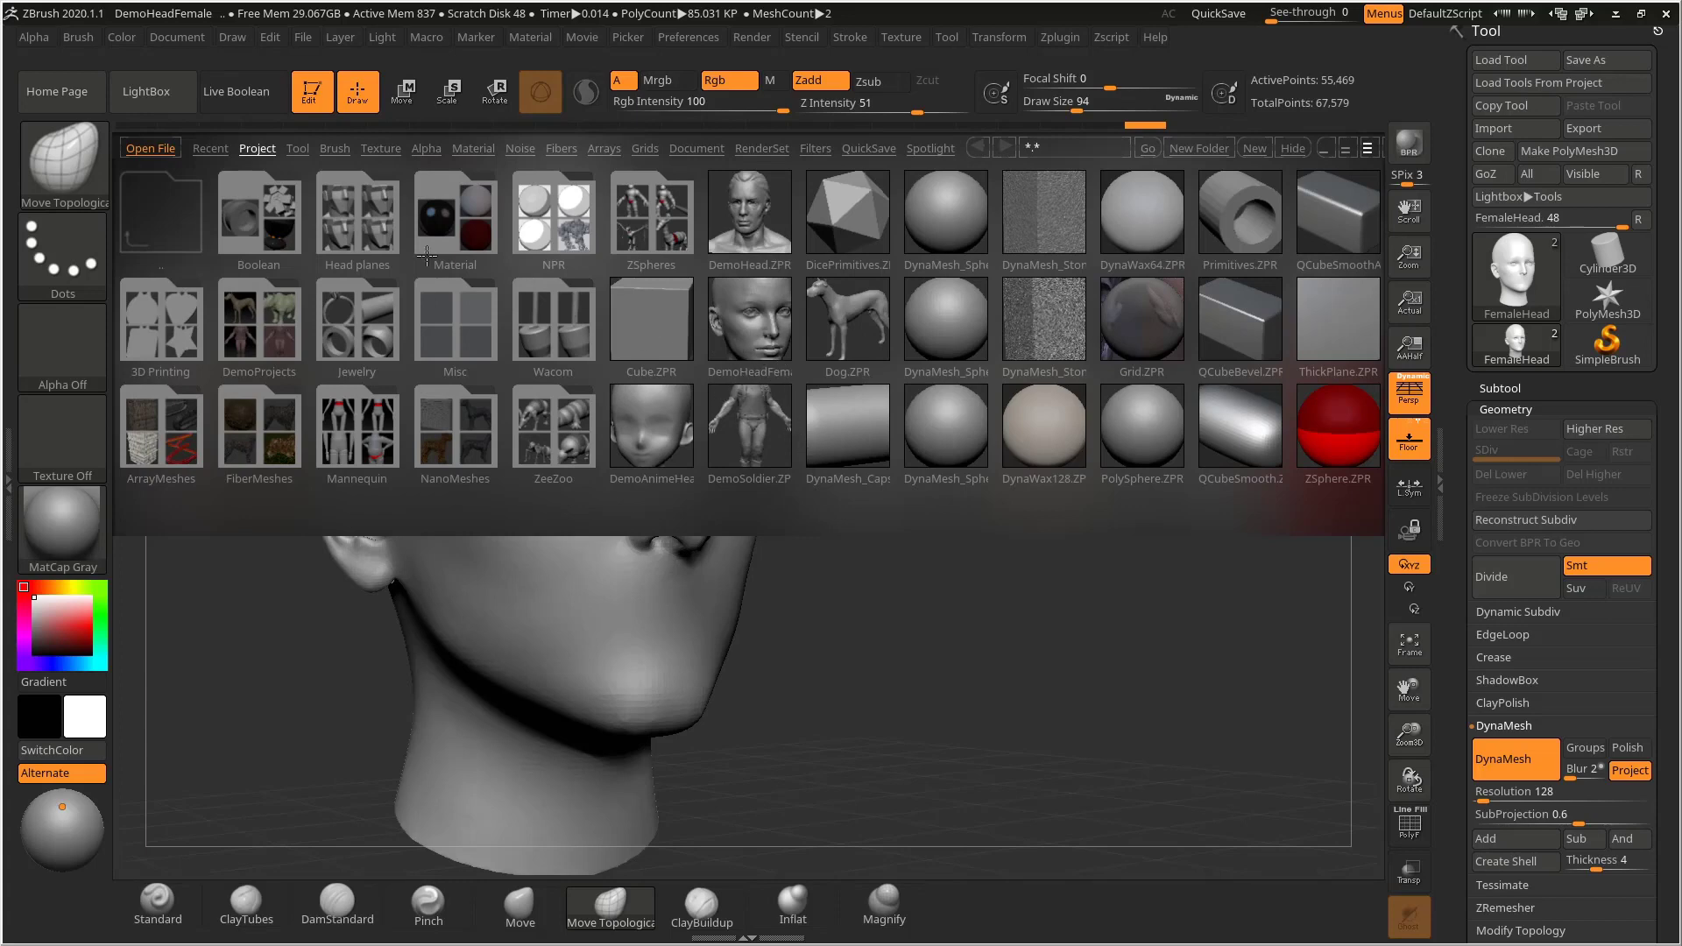
{"action": "left_click", "coordinate": [146, 92]}
{"action": "left_click_drag", "start_coordinate": [976, 526], "coordinate": [1042, 539]}
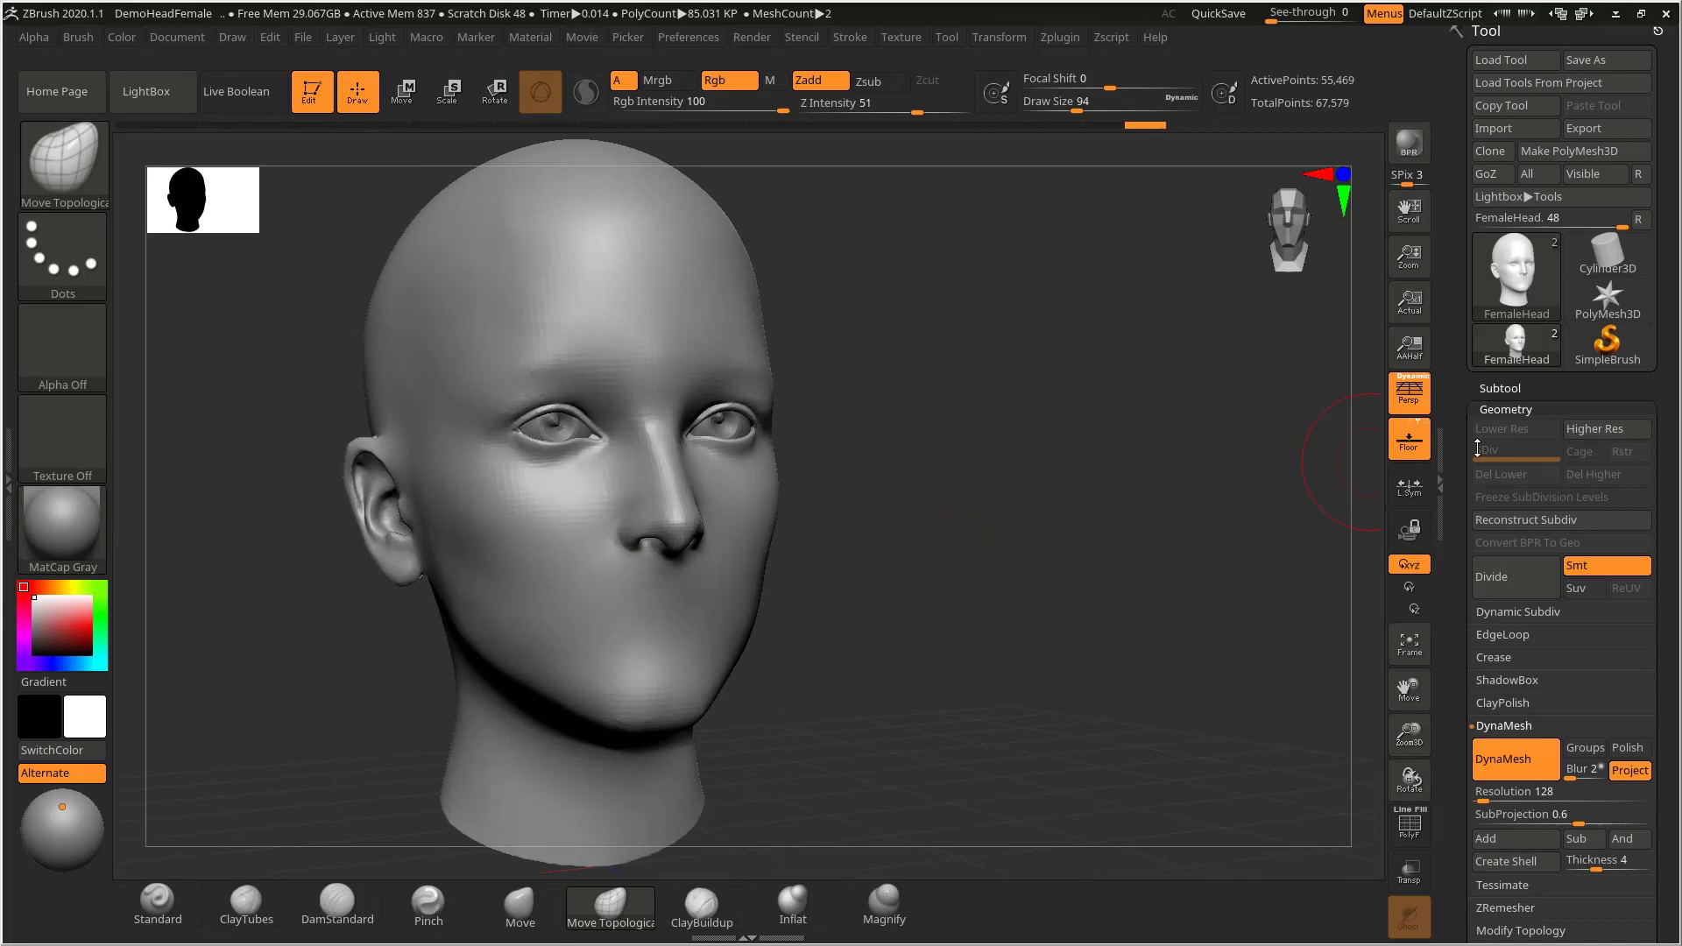
- Collapse the Geometry section of the tool settings
{"action": "left_click", "coordinate": [1504, 408]}
{"action": "left_click", "coordinate": [1507, 408]}
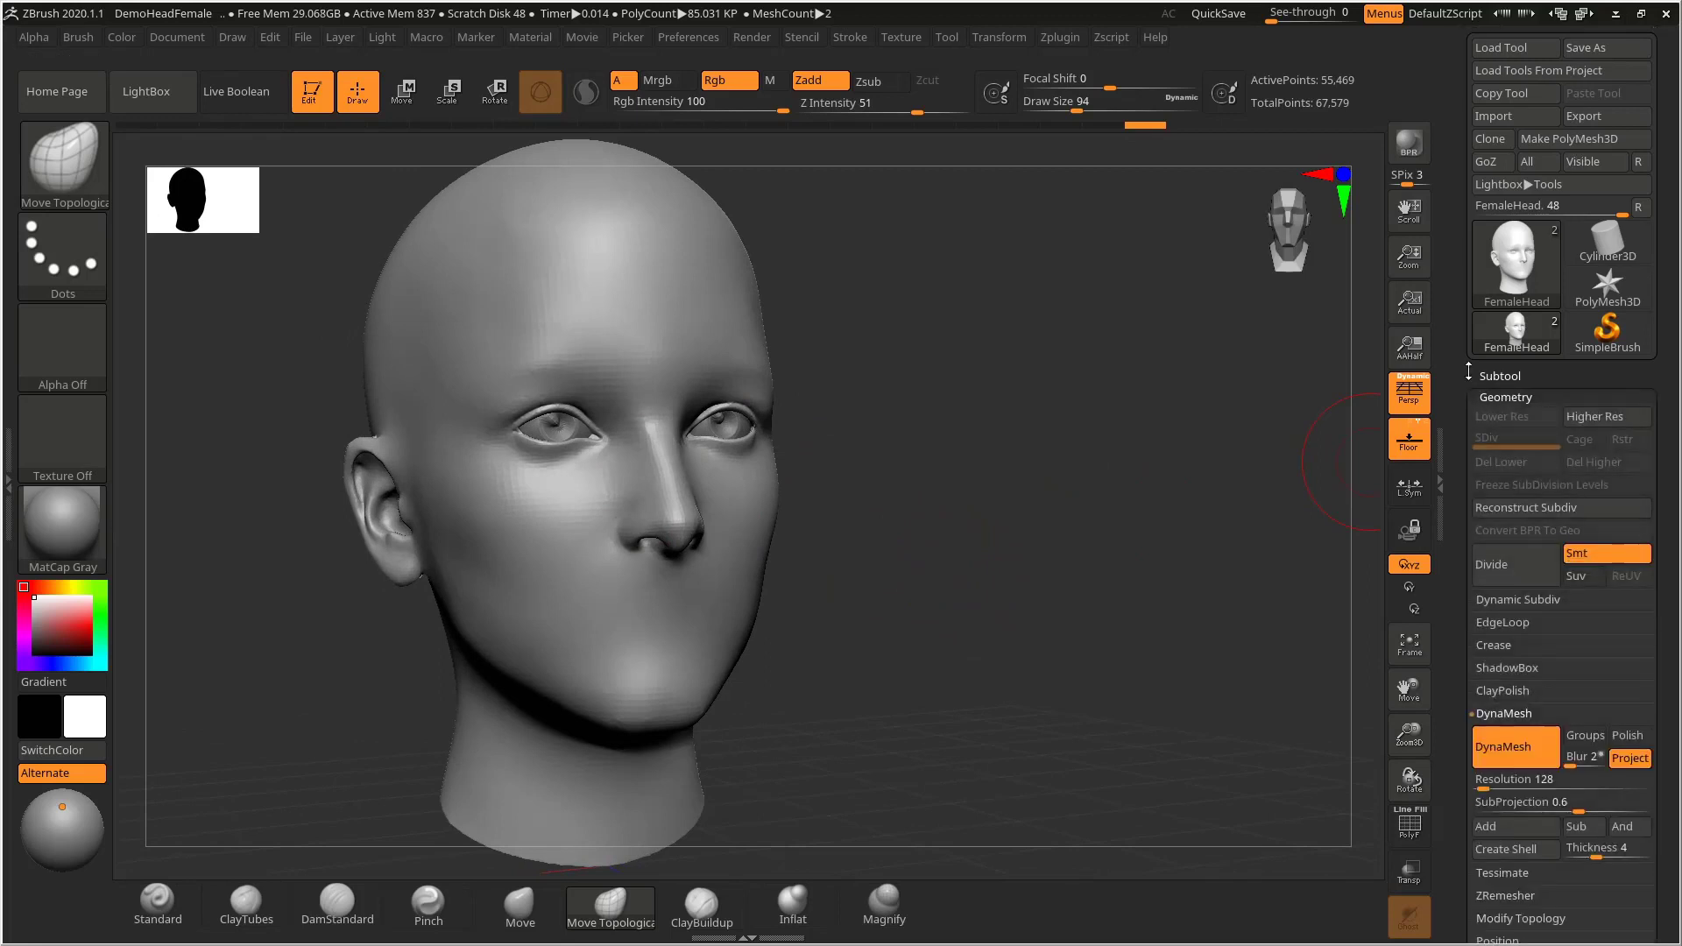
{"action": "left_click_drag", "start_coordinate": [1464, 657], "coordinate": [1464, 490]}
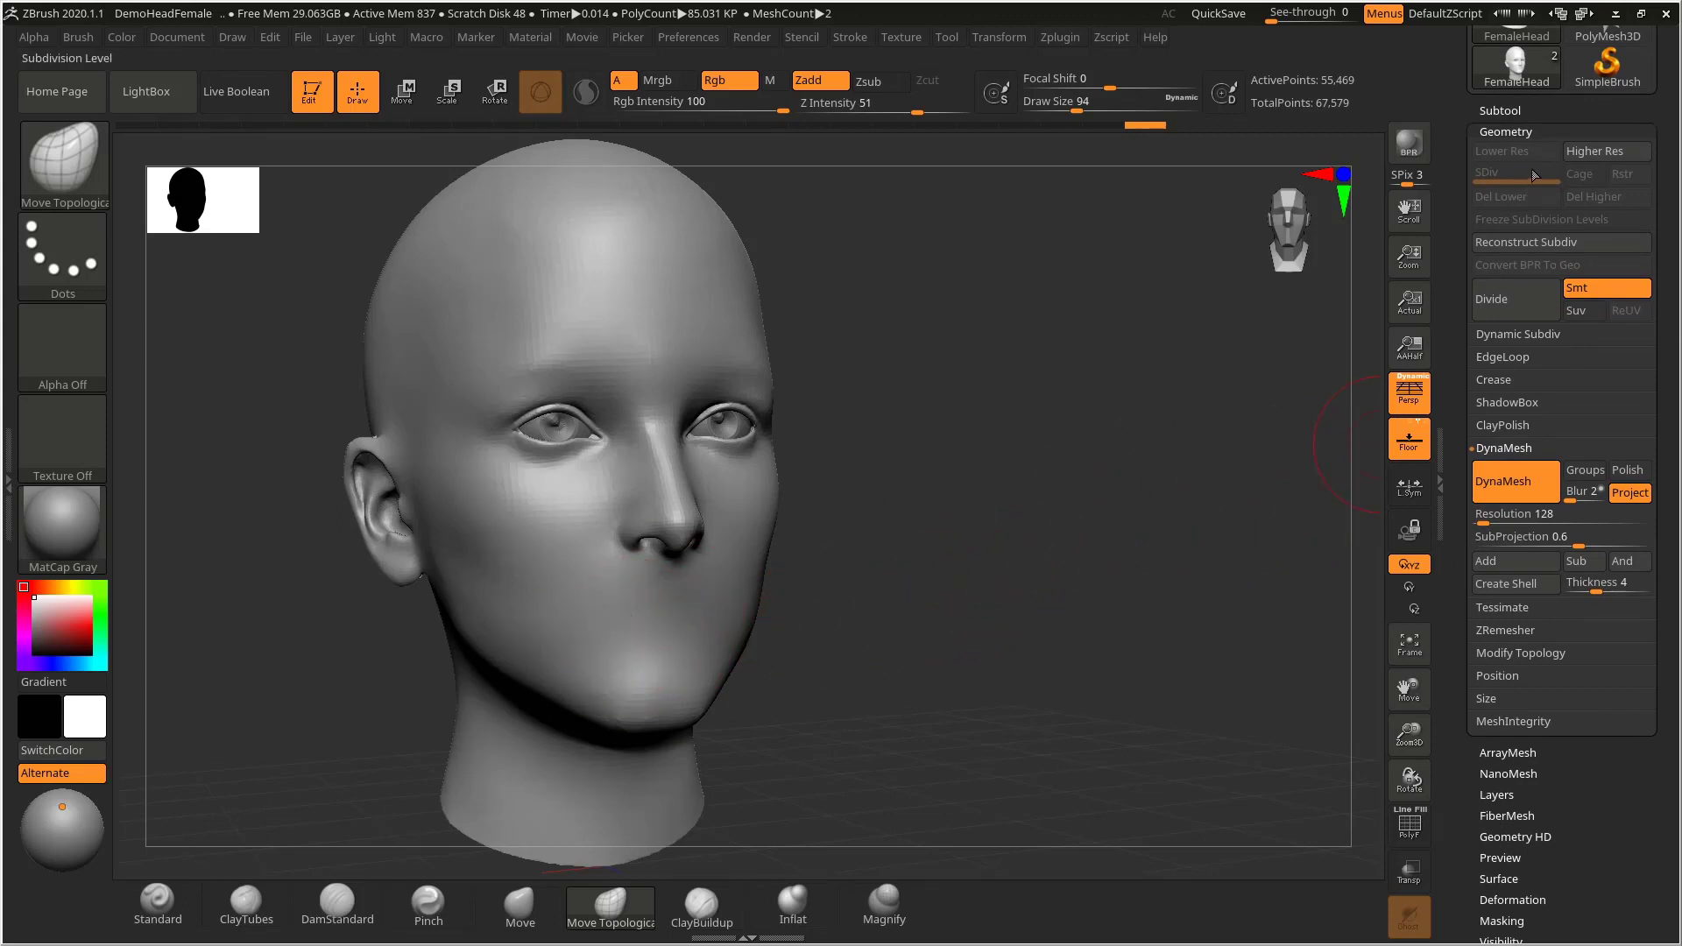
{"action": "left_click", "coordinate": [1506, 131]}
- Build up the mouth volume below the nose with the ClayTubes brush at draw size 67 and smooth it
{"action": "left_click_drag", "start_coordinate": [1111, 501], "coordinate": [1122, 582]}
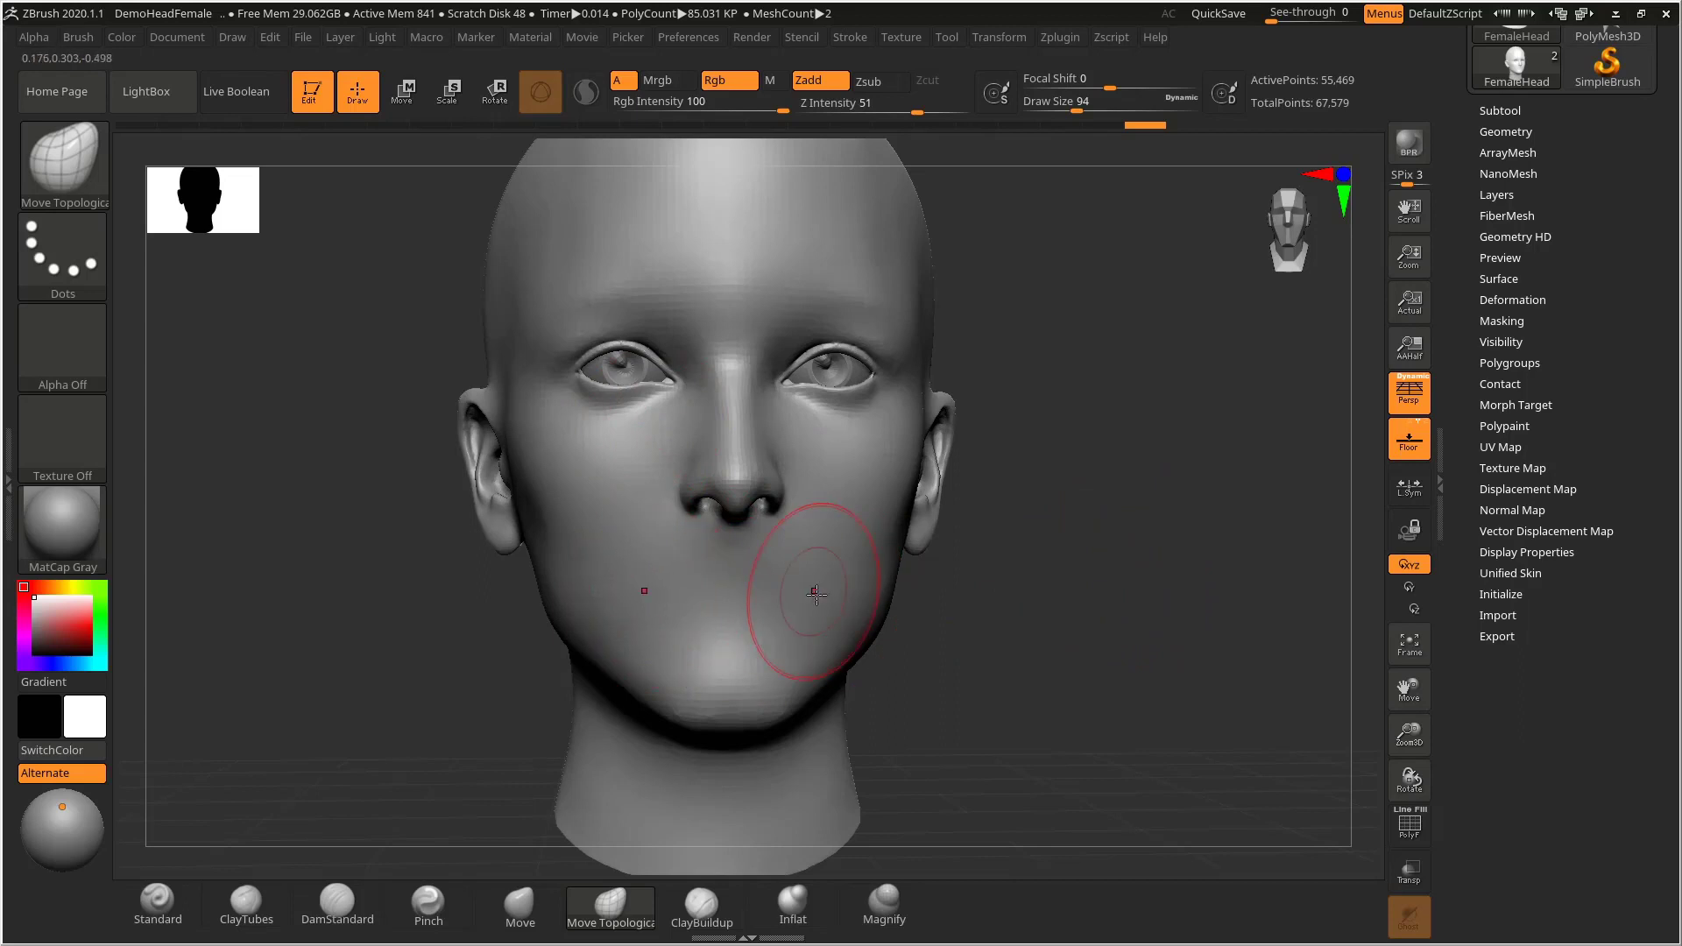
{"action": "mouse_move", "coordinate": [1044, 608]}
{"action": "left_mouse_down"}
{"action": "mouse_move", "coordinate": [713, 620]}
{"action": "mouse_move", "coordinate": [686, 585]}
{"action": "mouse_move", "coordinate": [698, 571]}
{"action": "mouse_move", "coordinate": [695, 613]}
{"action": "mouse_move", "coordinate": [695, 596]}
{"action": "mouse_move", "coordinate": [714, 611]}
{"action": "mouse_move", "coordinate": [680, 580]}
{"action": "mouse_move", "coordinate": [666, 601]}
{"action": "mouse_move", "coordinate": [701, 605]}
{"action": "mouse_move", "coordinate": [676, 625]}
{"action": "mouse_move", "coordinate": [754, 639]}
{"action": "left_mouse_up"}
{"action": "left_click", "coordinate": [246, 902]}
{"action": "key", "text": "s"}
{"action": "key", "text": "s"}
{"action": "left_click_drag", "start_coordinate": [927, 109], "coordinate": [903, 112]}
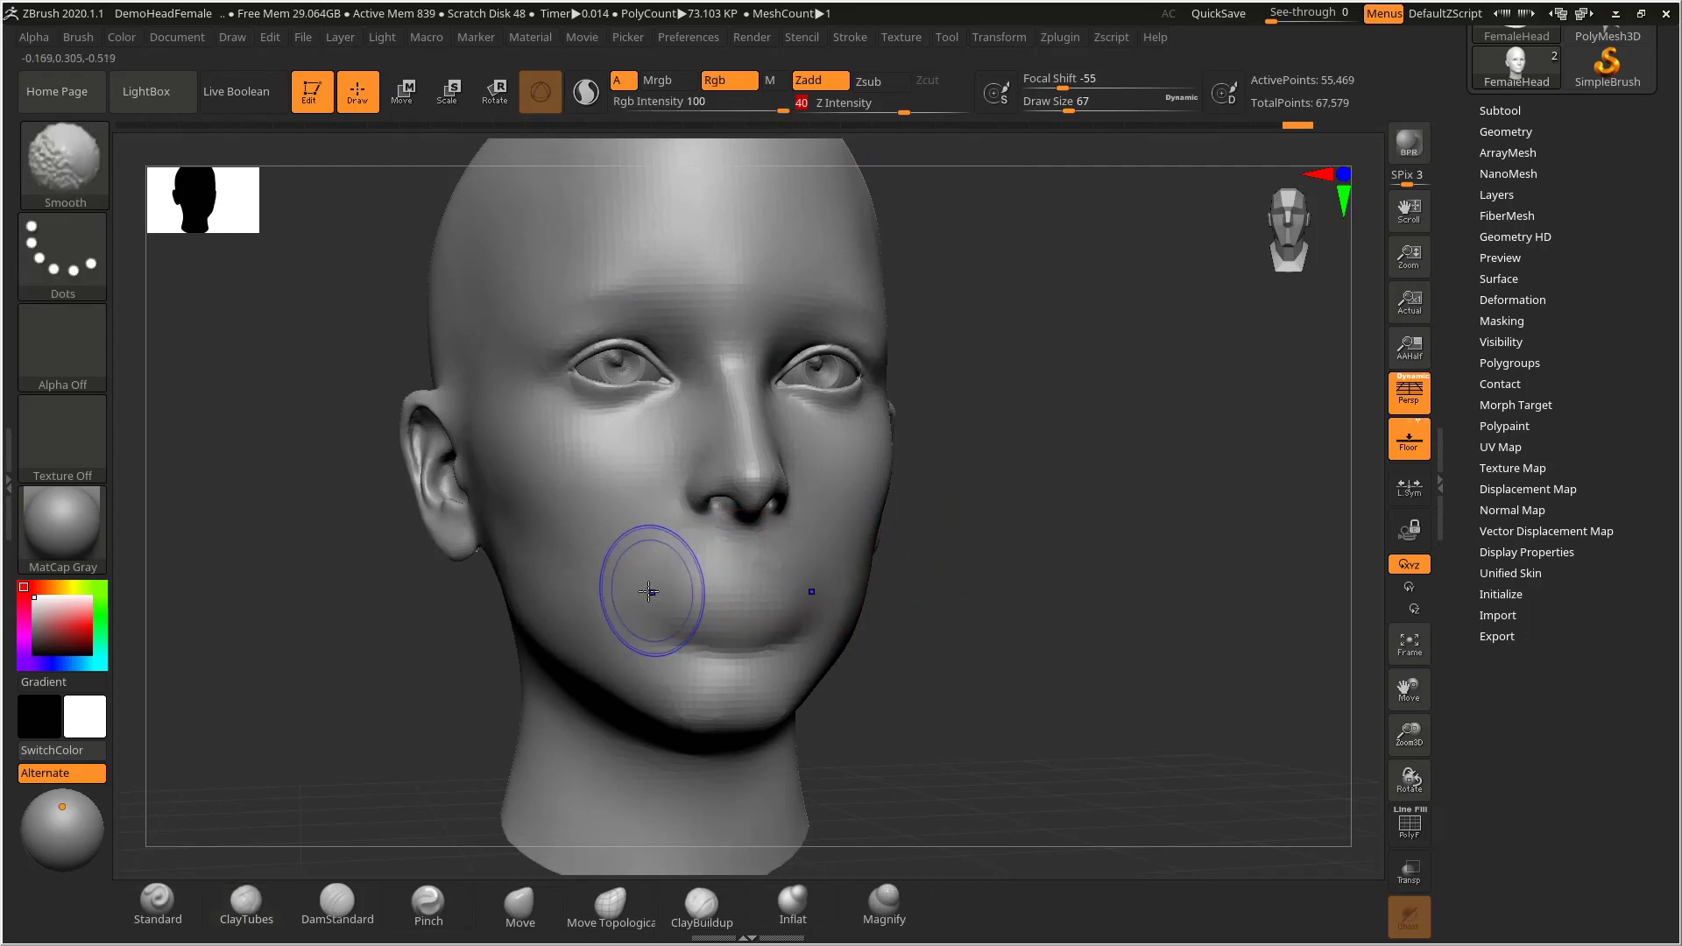
{"action": "left_click_drag", "start_coordinate": [657, 601], "coordinate": [692, 618]}
{"action": "left_click_drag", "start_coordinate": [928, 594], "coordinate": [778, 587], "text": "shift"}
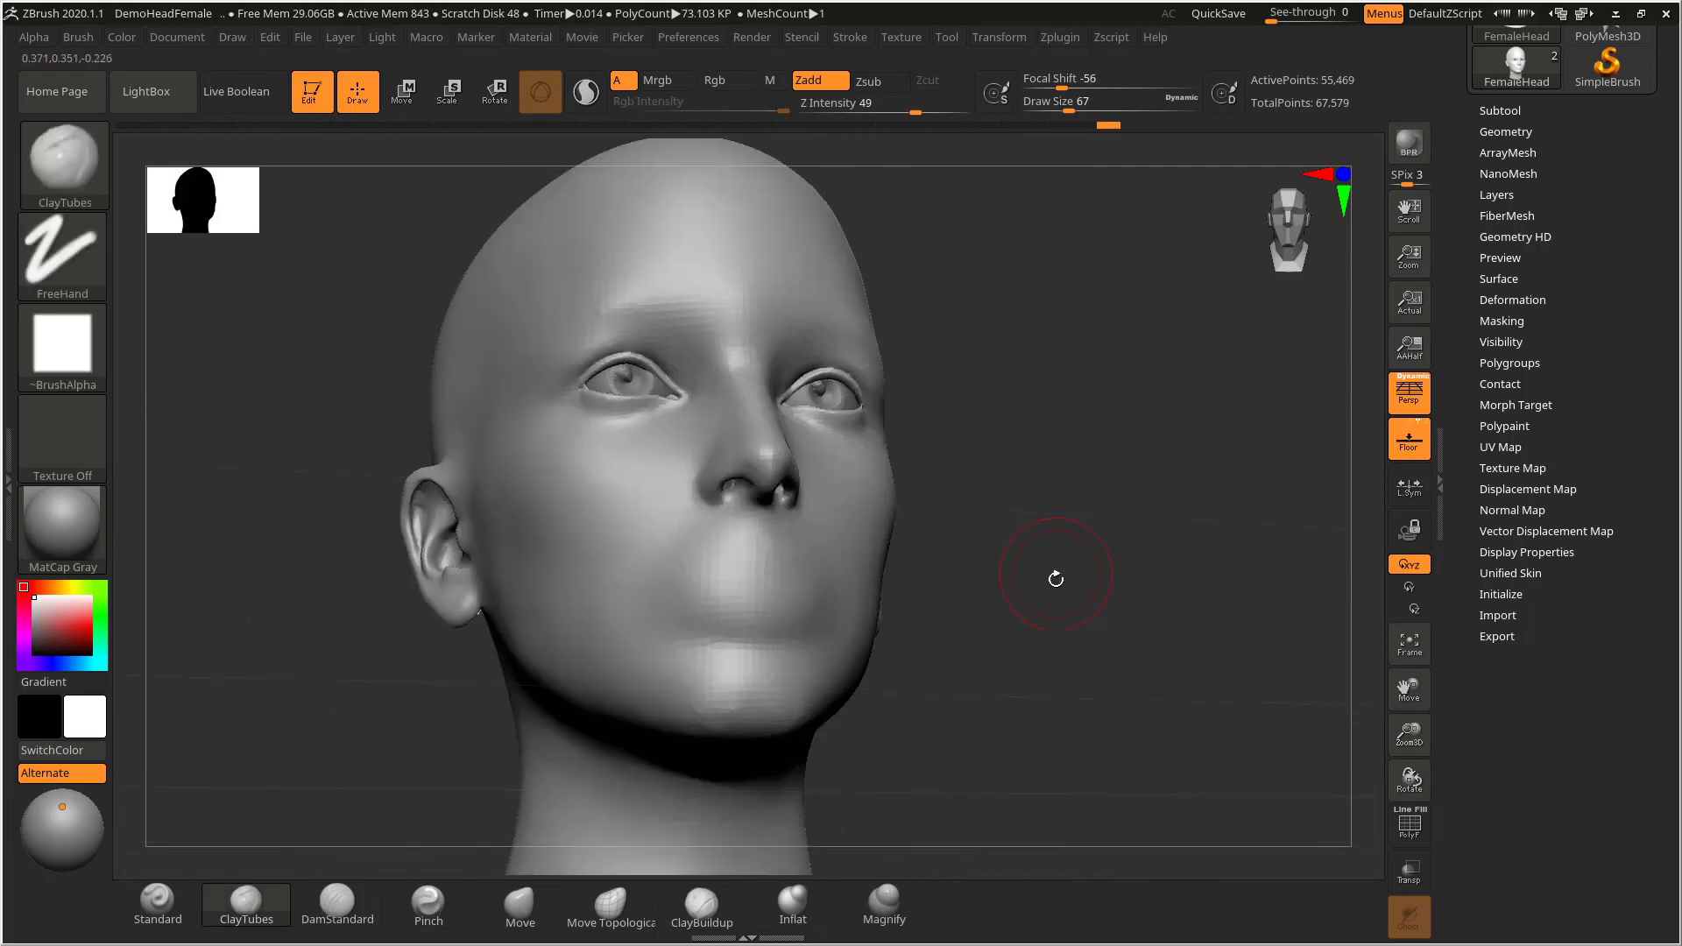
- Mark the mouth width in front view with vertical guide lines down from both eyes, and clear the markings
{"action": "left_click_drag", "start_coordinate": [1056, 578], "coordinate": [1022, 631], "text": "shift"}
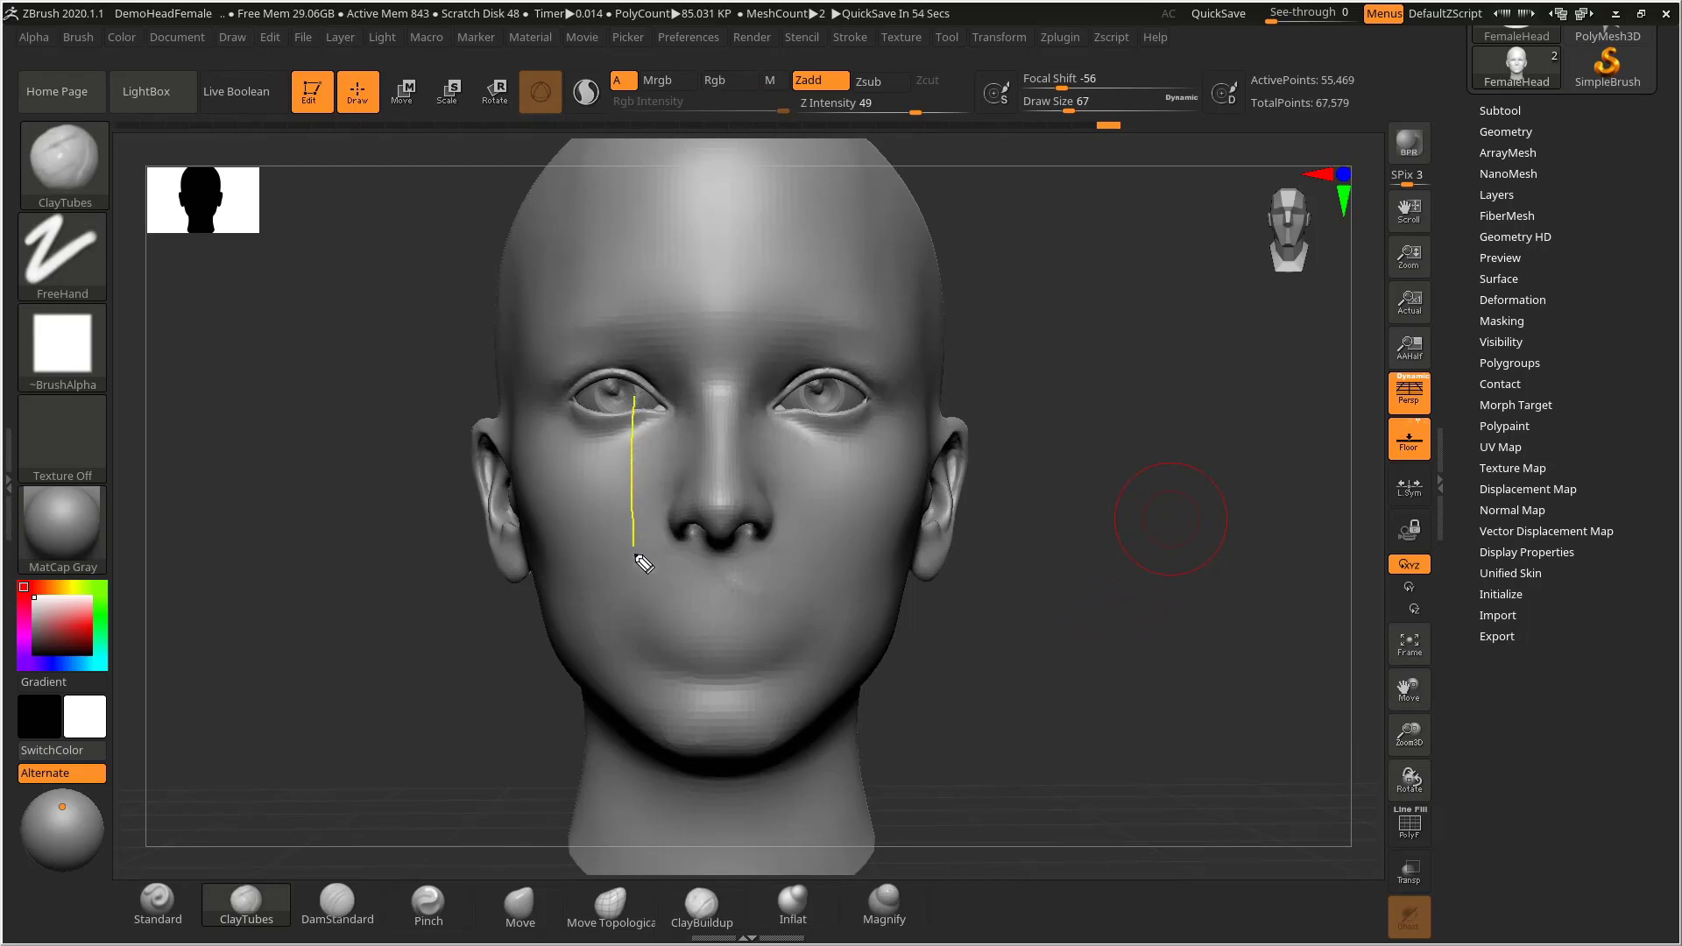
{"action": "left_click_drag", "start_coordinate": [805, 384], "coordinate": [806, 571]}
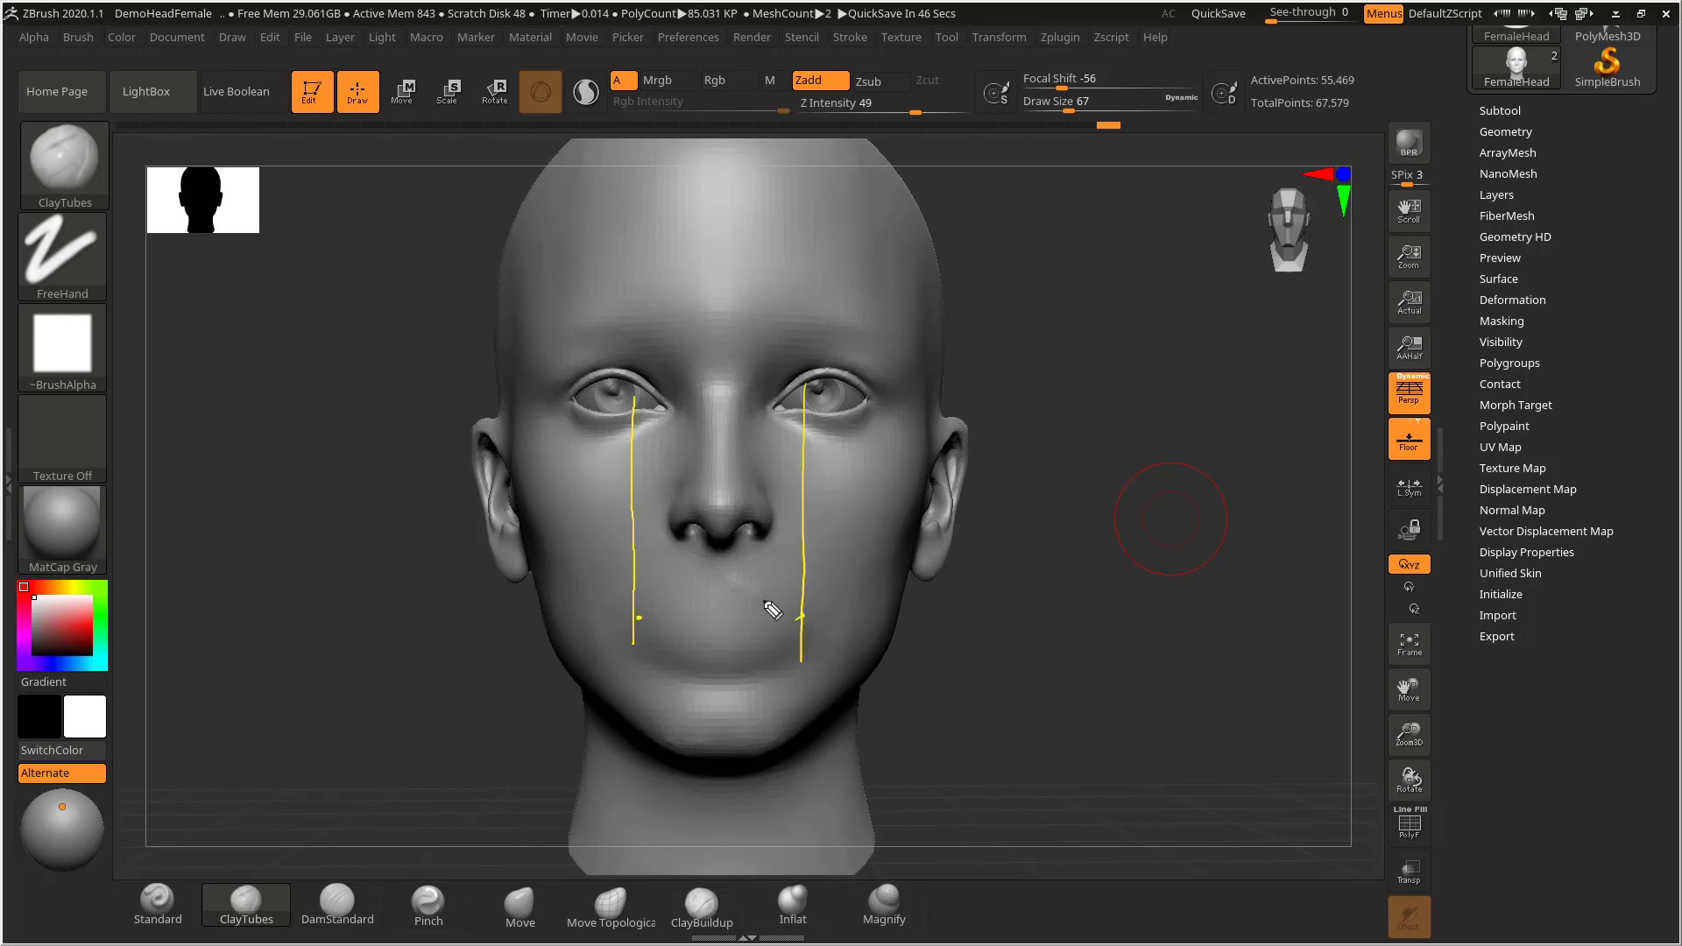
{"action": "left_click_drag", "start_coordinate": [637, 403], "coordinate": [638, 642]}
{"action": "mouse_move", "coordinate": [823, 426]}
{"action": "left_mouse_down"}
{"action": "mouse_move", "coordinate": [802, 423]}
{"action": "mouse_move", "coordinate": [810, 639]}
{"action": "left_mouse_up"}
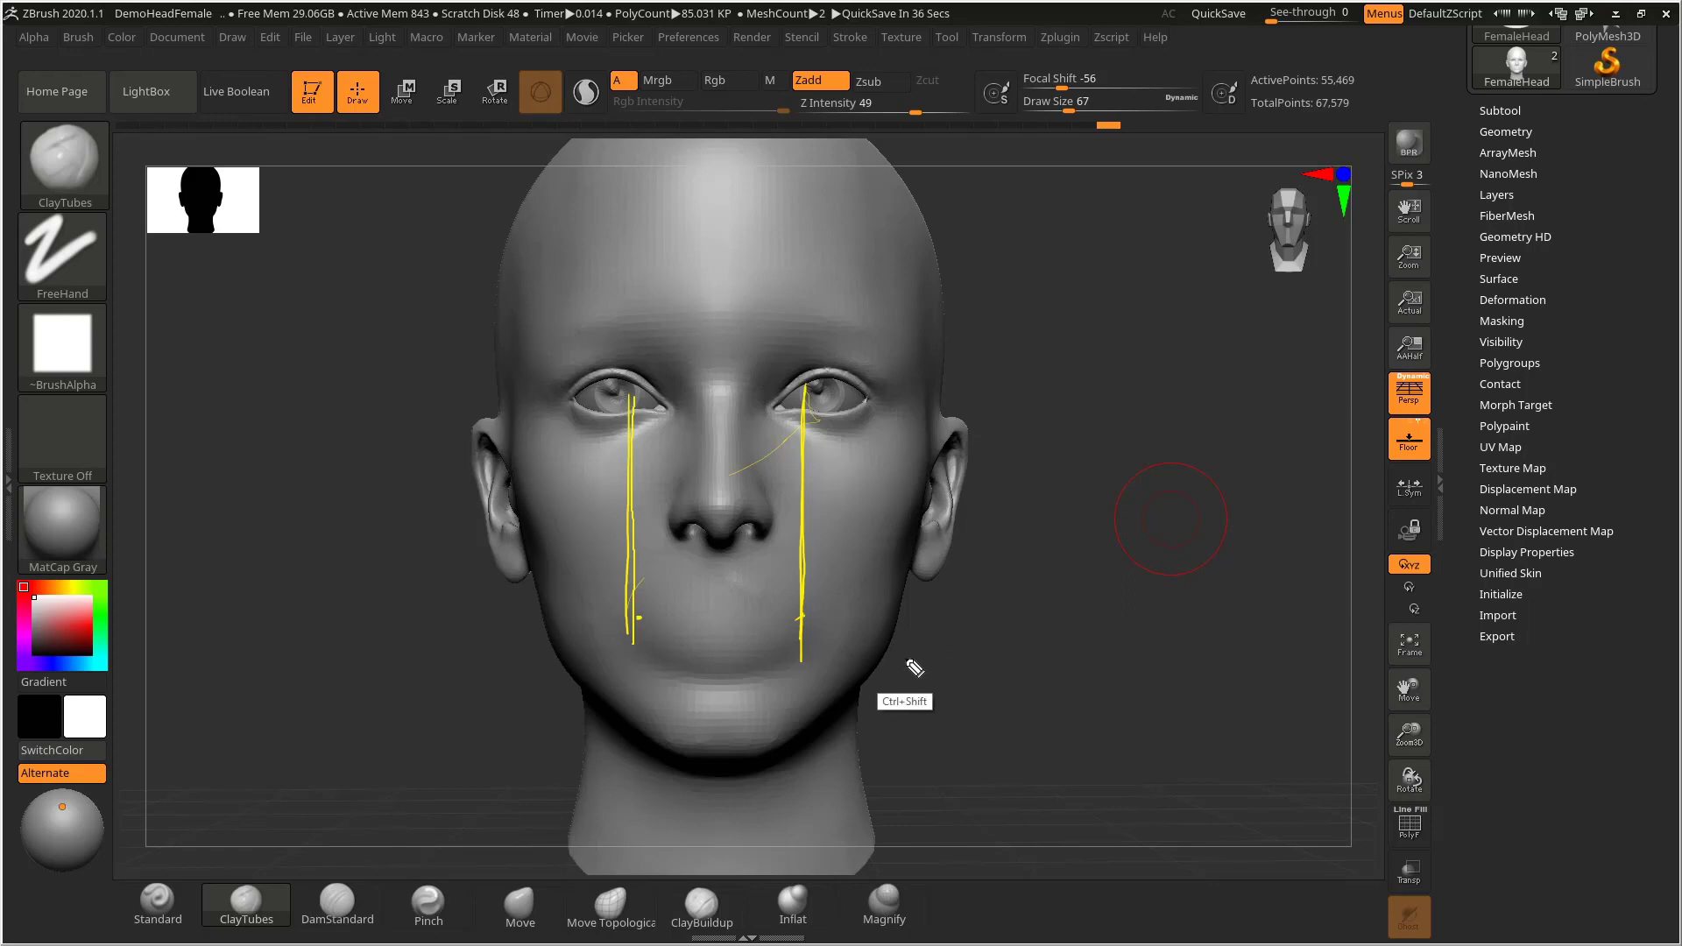
{"action": "key", "text": "ctrl+shift+6"}
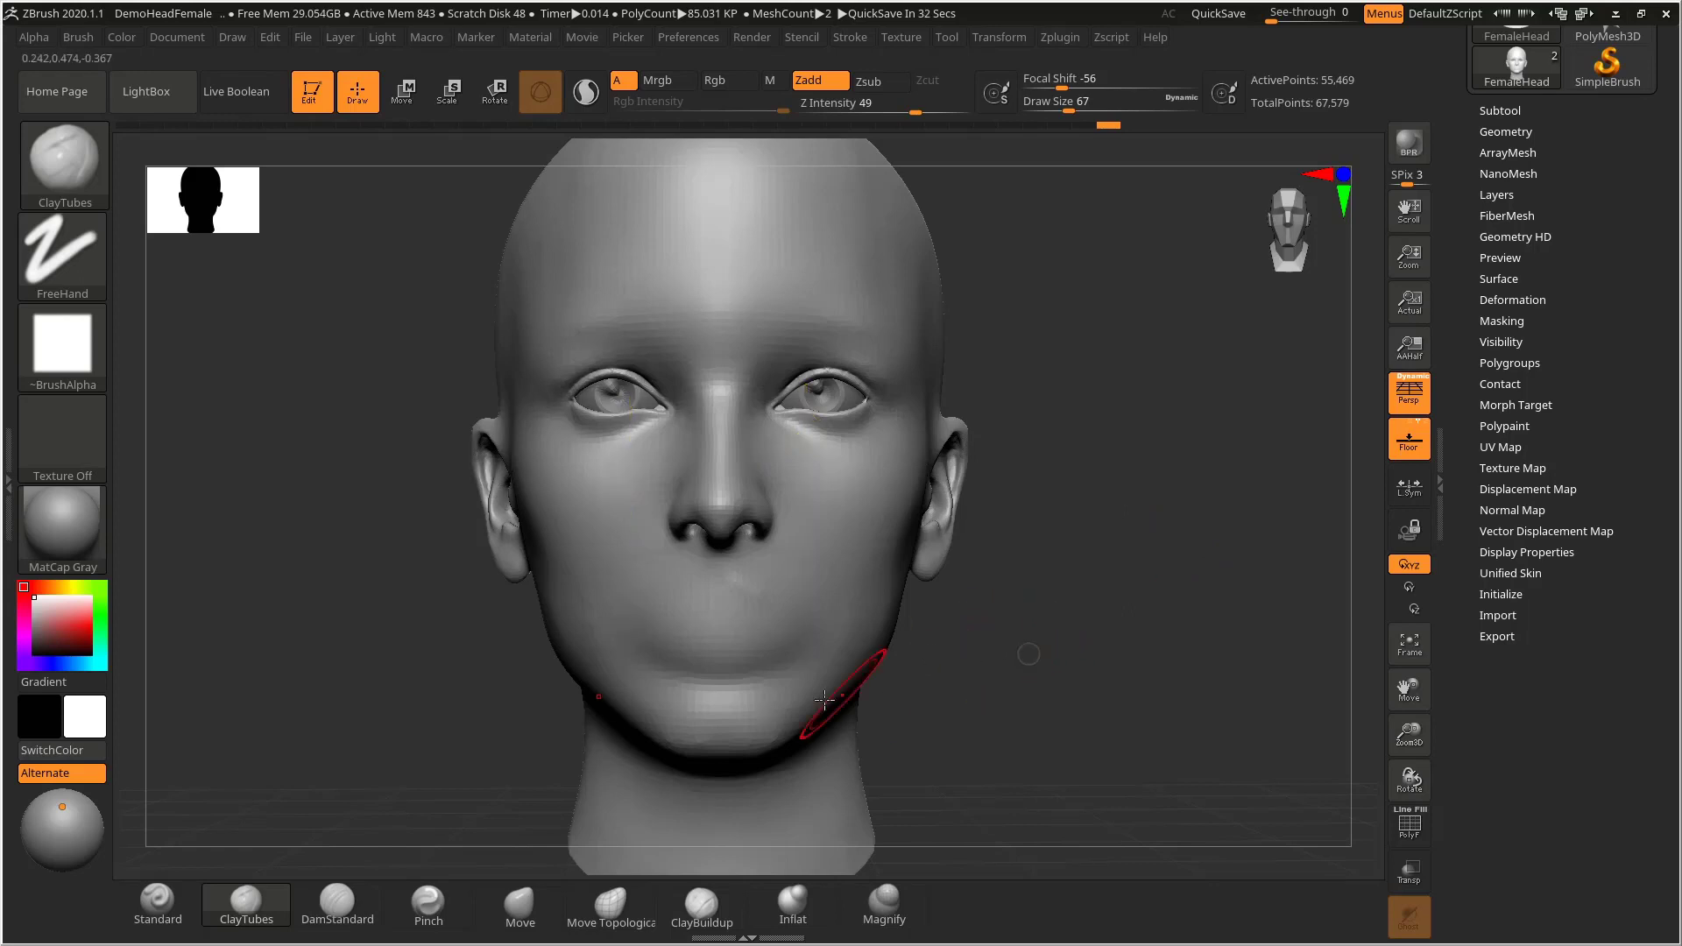
- Carve a horizontal mouth slit across the mouth volume with the DamStandard brush at draw size 28
{"action": "left_click", "coordinate": [337, 907]}
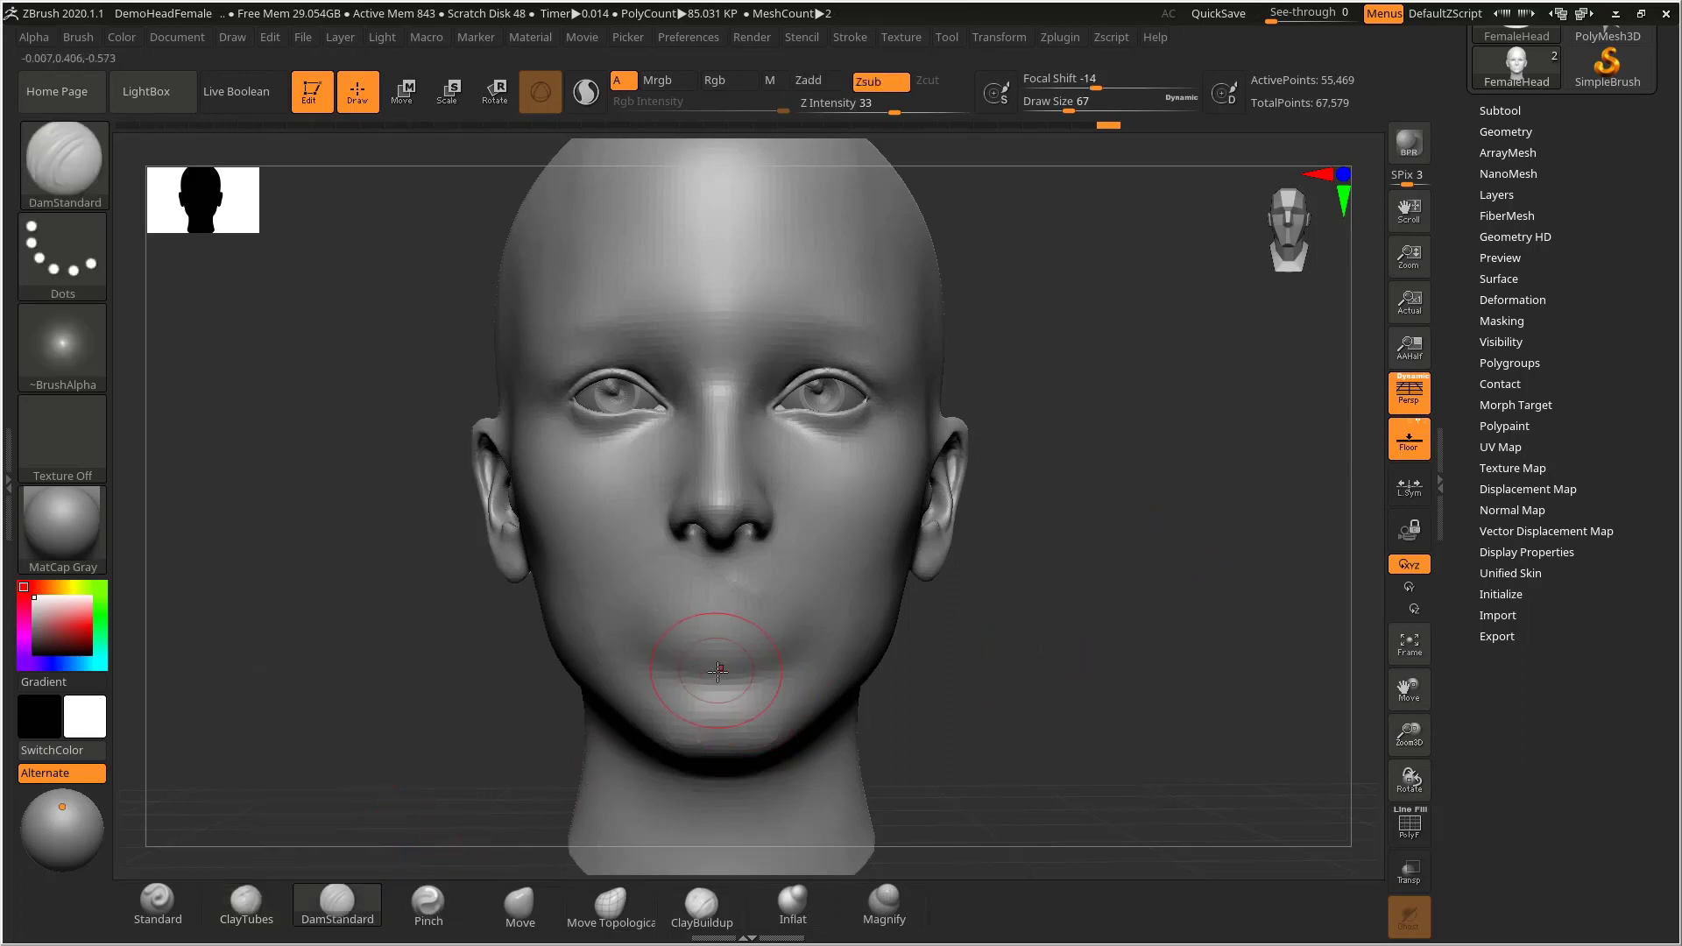
{"action": "left_click_drag", "start_coordinate": [1013, 621], "coordinate": [1025, 624]}
{"action": "key", "text": "s"}
{"action": "left_click_drag", "start_coordinate": [657, 614], "coordinate": [646, 616]}
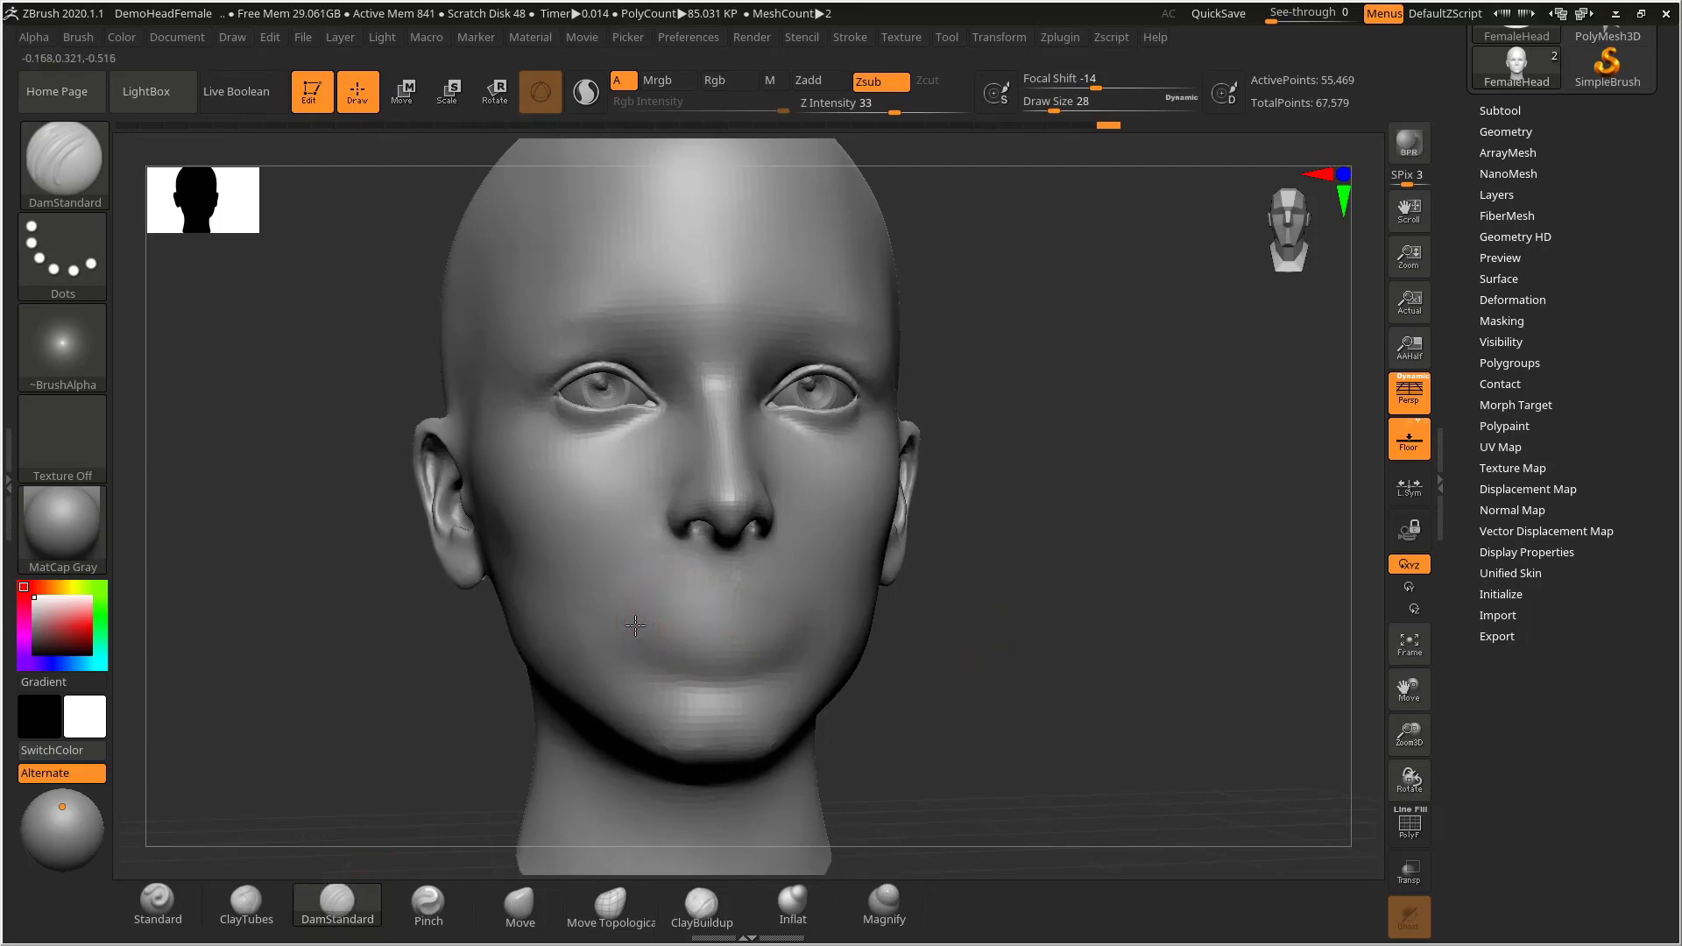
{"action": "mouse_move", "coordinate": [935, 627]}
{"action": "left_mouse_down"}
{"action": "mouse_move", "coordinate": [955, 627]}
{"action": "mouse_move", "coordinate": [927, 623]}
{"action": "left_mouse_up"}
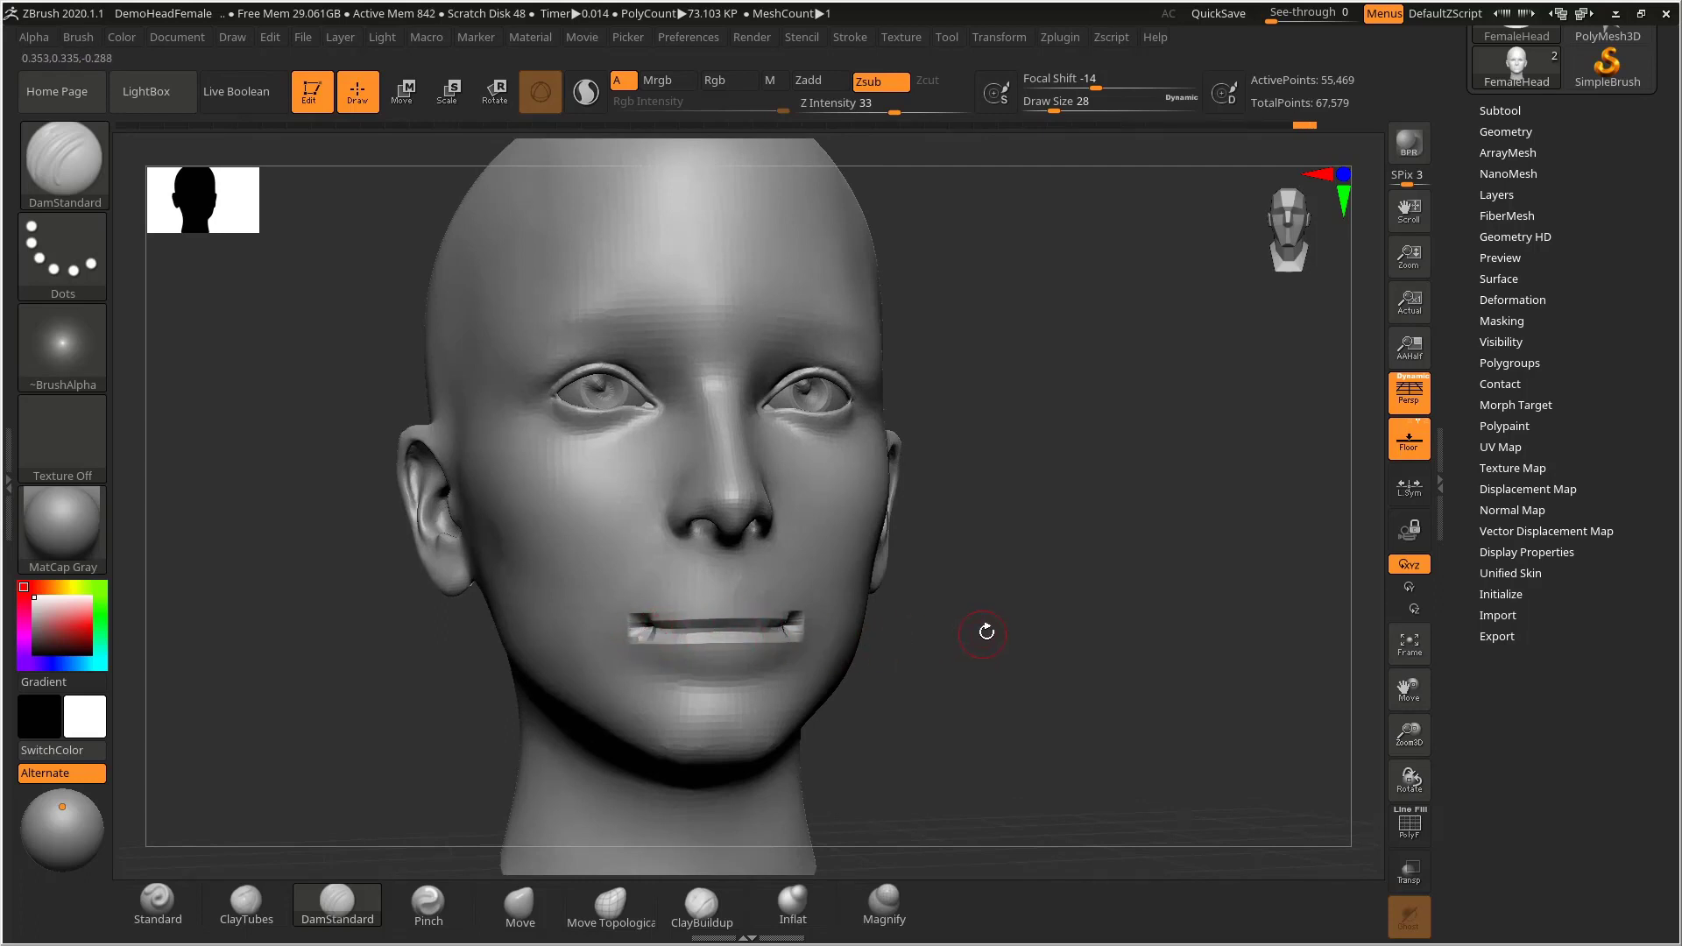
- Deepen the mouth slit and soften its edges using the DamStandard brush at draw size 26
{"action": "key", "text": "f"}
{"action": "mouse_move", "coordinate": [982, 629]}
{"action": "left_mouse_down"}
{"action": "mouse_move", "coordinate": [966, 609]}
{"action": "mouse_move", "coordinate": [1055, 646]}
{"action": "mouse_move", "coordinate": [1077, 633]}
{"action": "left_mouse_up"}
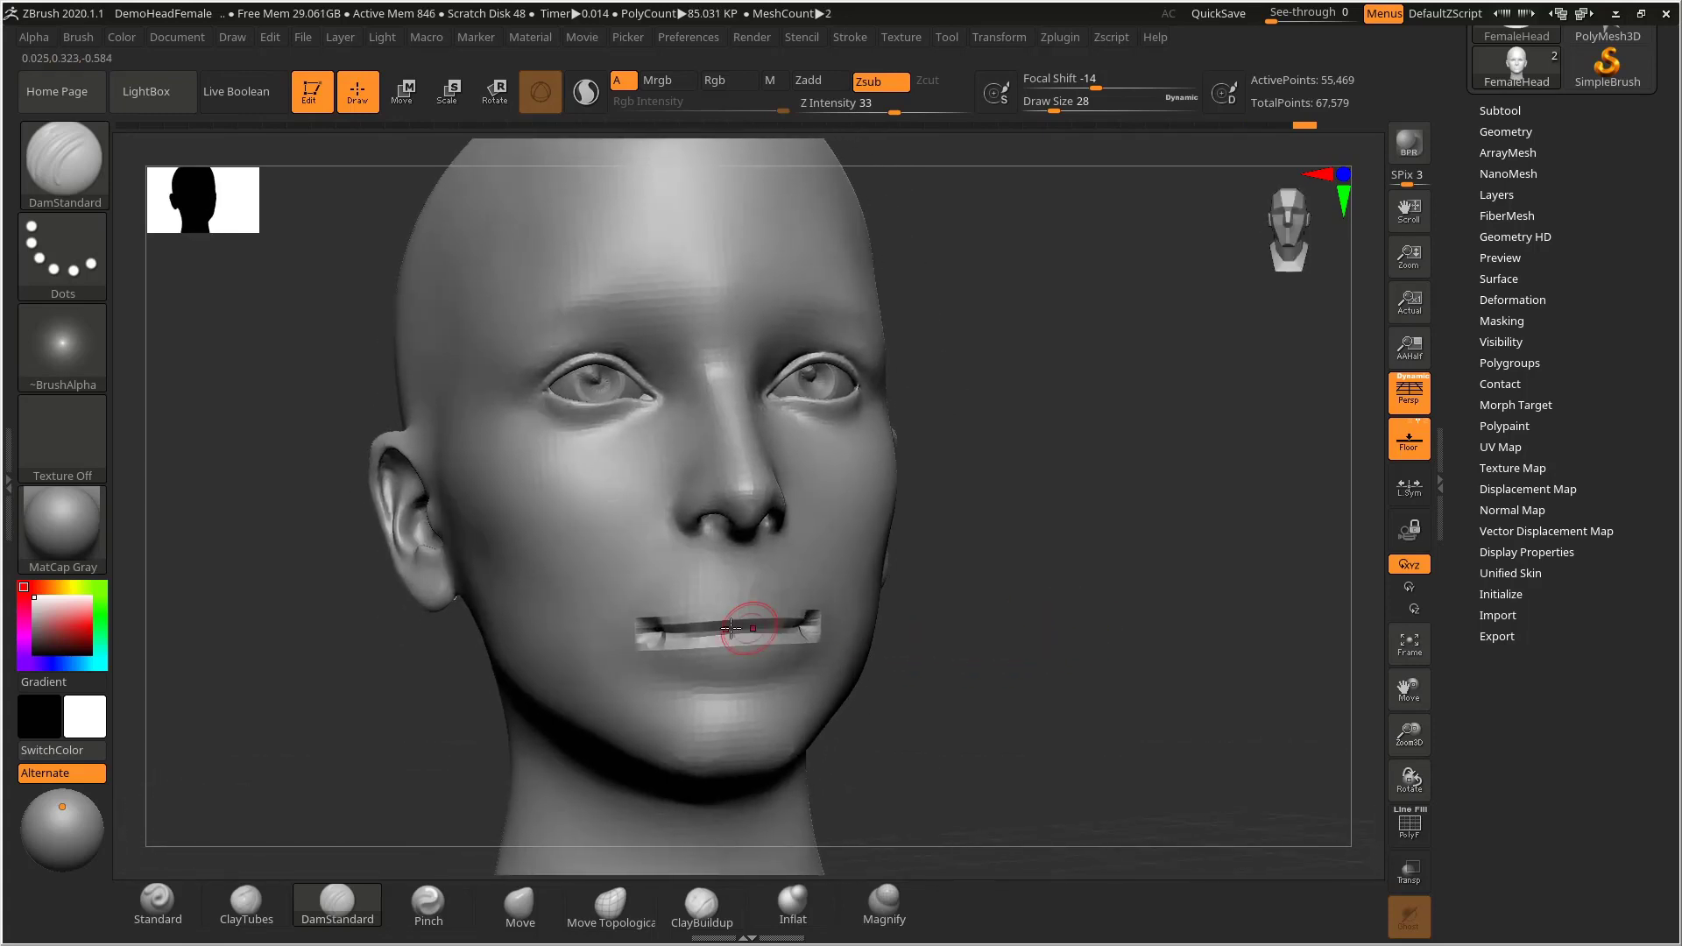
{"action": "key", "text": "s"}
{"action": "left_click_drag", "start_coordinate": [654, 629], "coordinate": [705, 631]}
{"action": "key", "text": "b"}
{"action": "key", "text": "d"}
{"action": "key", "text": "s"}
{"action": "mouse_move", "coordinate": [943, 631]}
{"action": "left_mouse_down"}
{"action": "mouse_move", "coordinate": [986, 627]}
{"action": "mouse_move", "coordinate": [870, 632]}
{"action": "mouse_move", "coordinate": [894, 621]}
{"action": "left_mouse_up"}
{"action": "key", "text": "bracketleft"}
{"action": "key", "text": "bracketleft"}
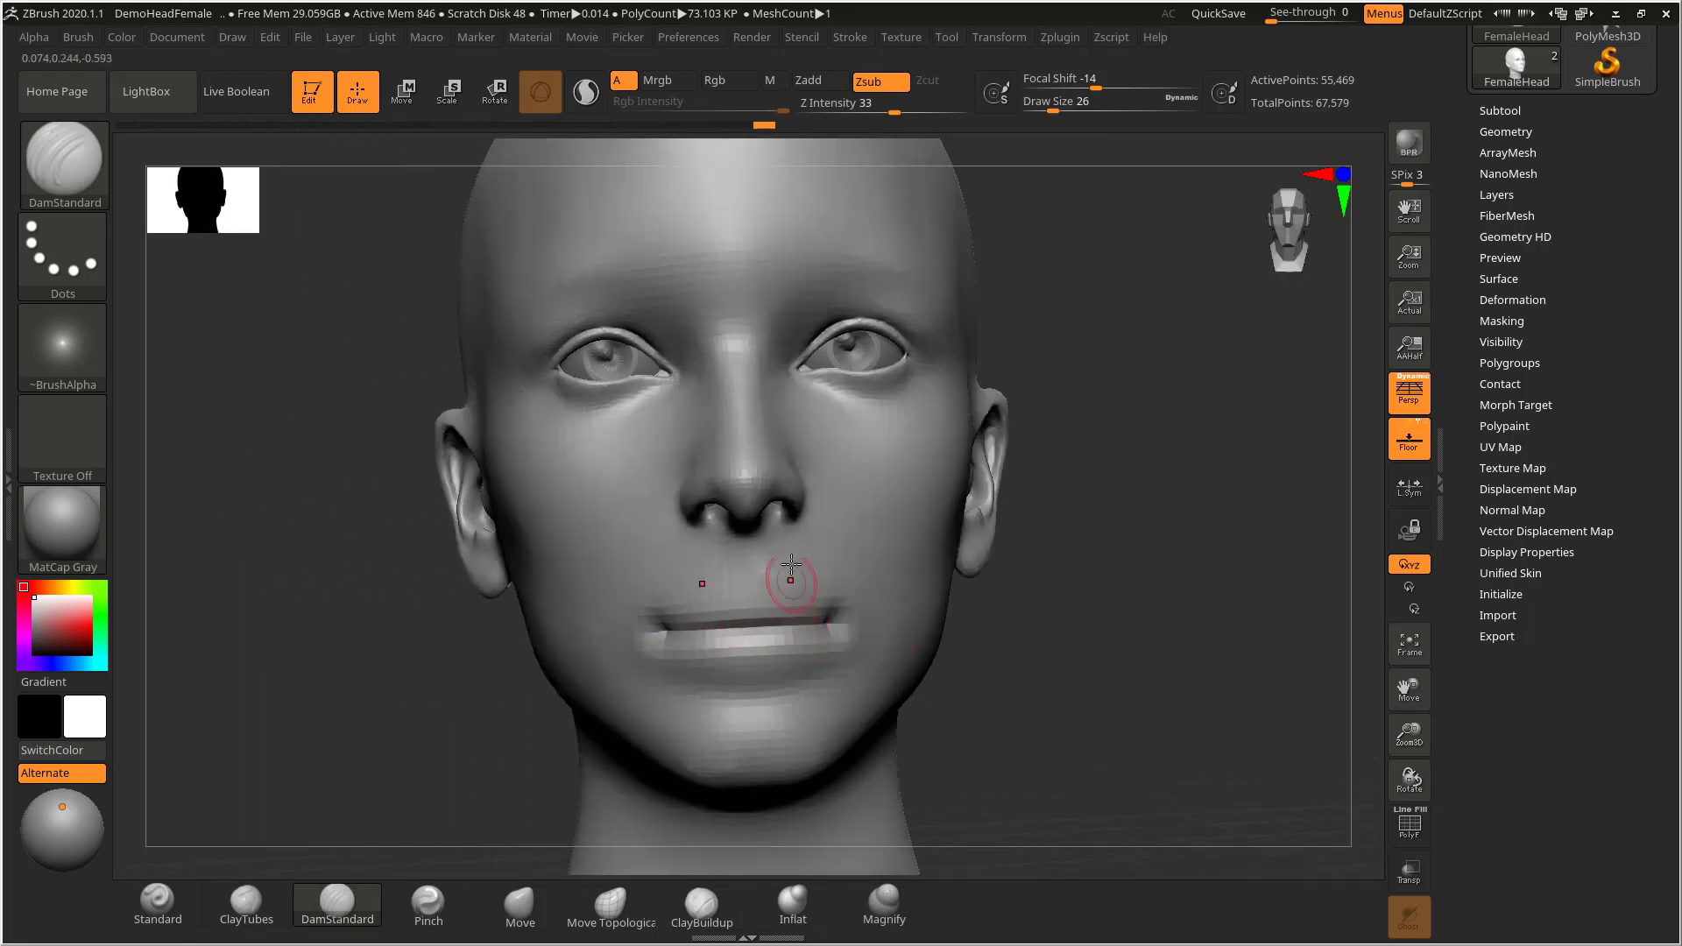
- Build up the upper and lower lips around the slit with the ClayTubes brush at draw size 28
{"action": "left_click_drag", "start_coordinate": [1000, 656], "coordinate": [886, 647]}
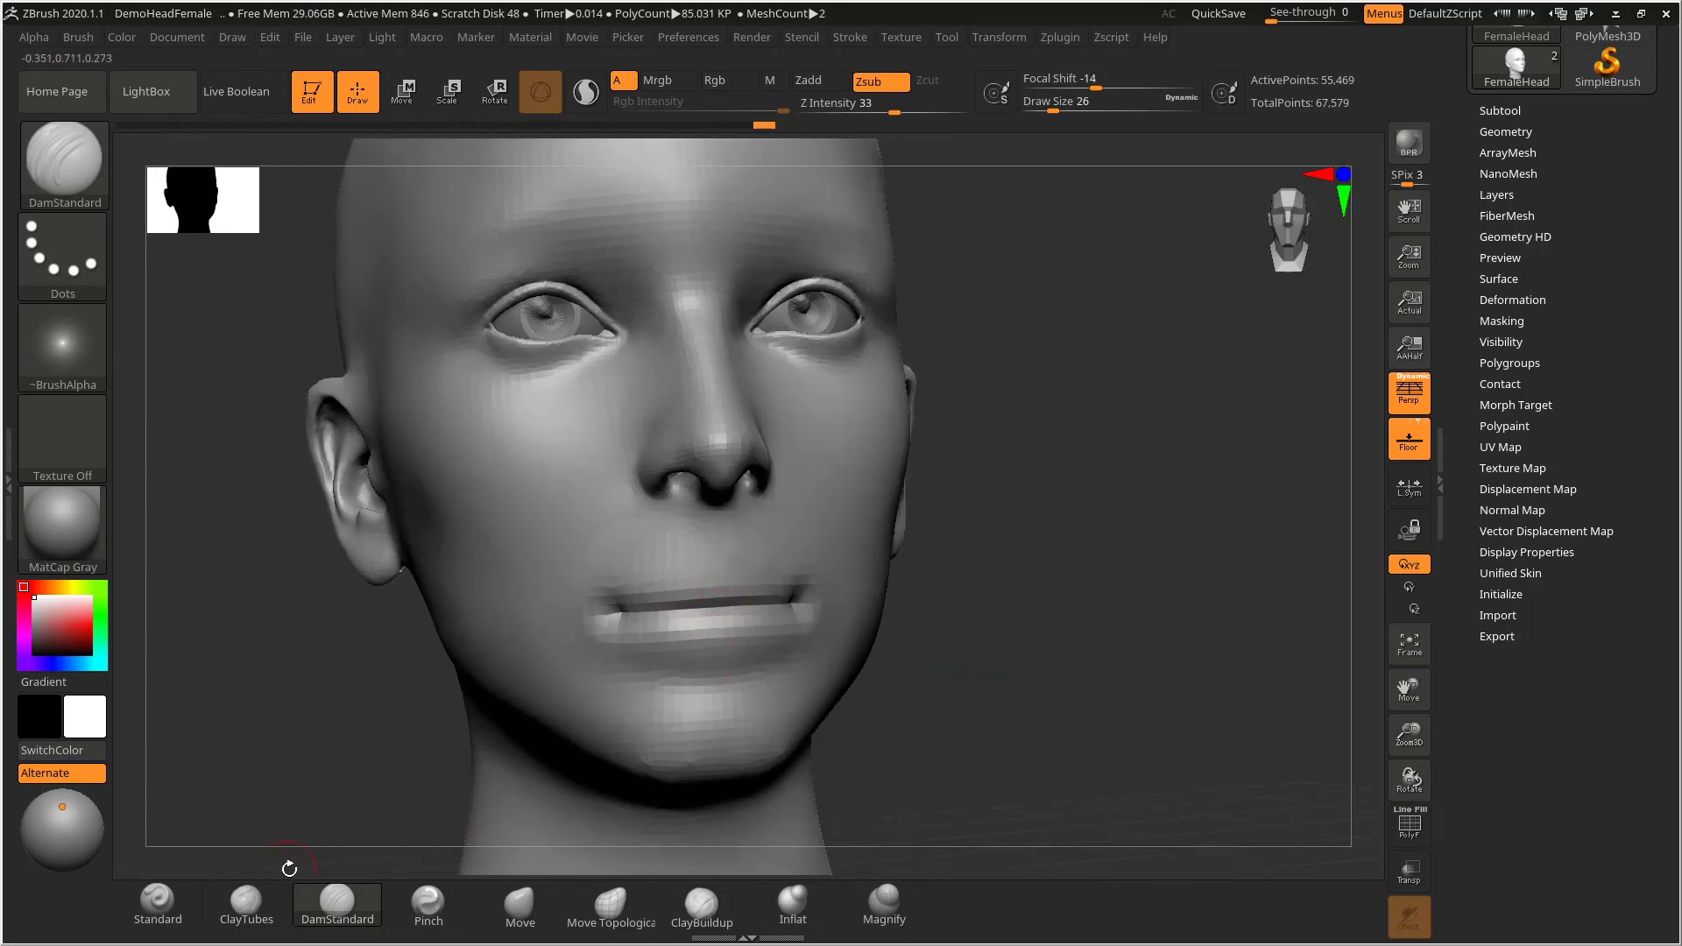
{"action": "left_click", "coordinate": [247, 901]}
{"action": "key", "text": "s"}
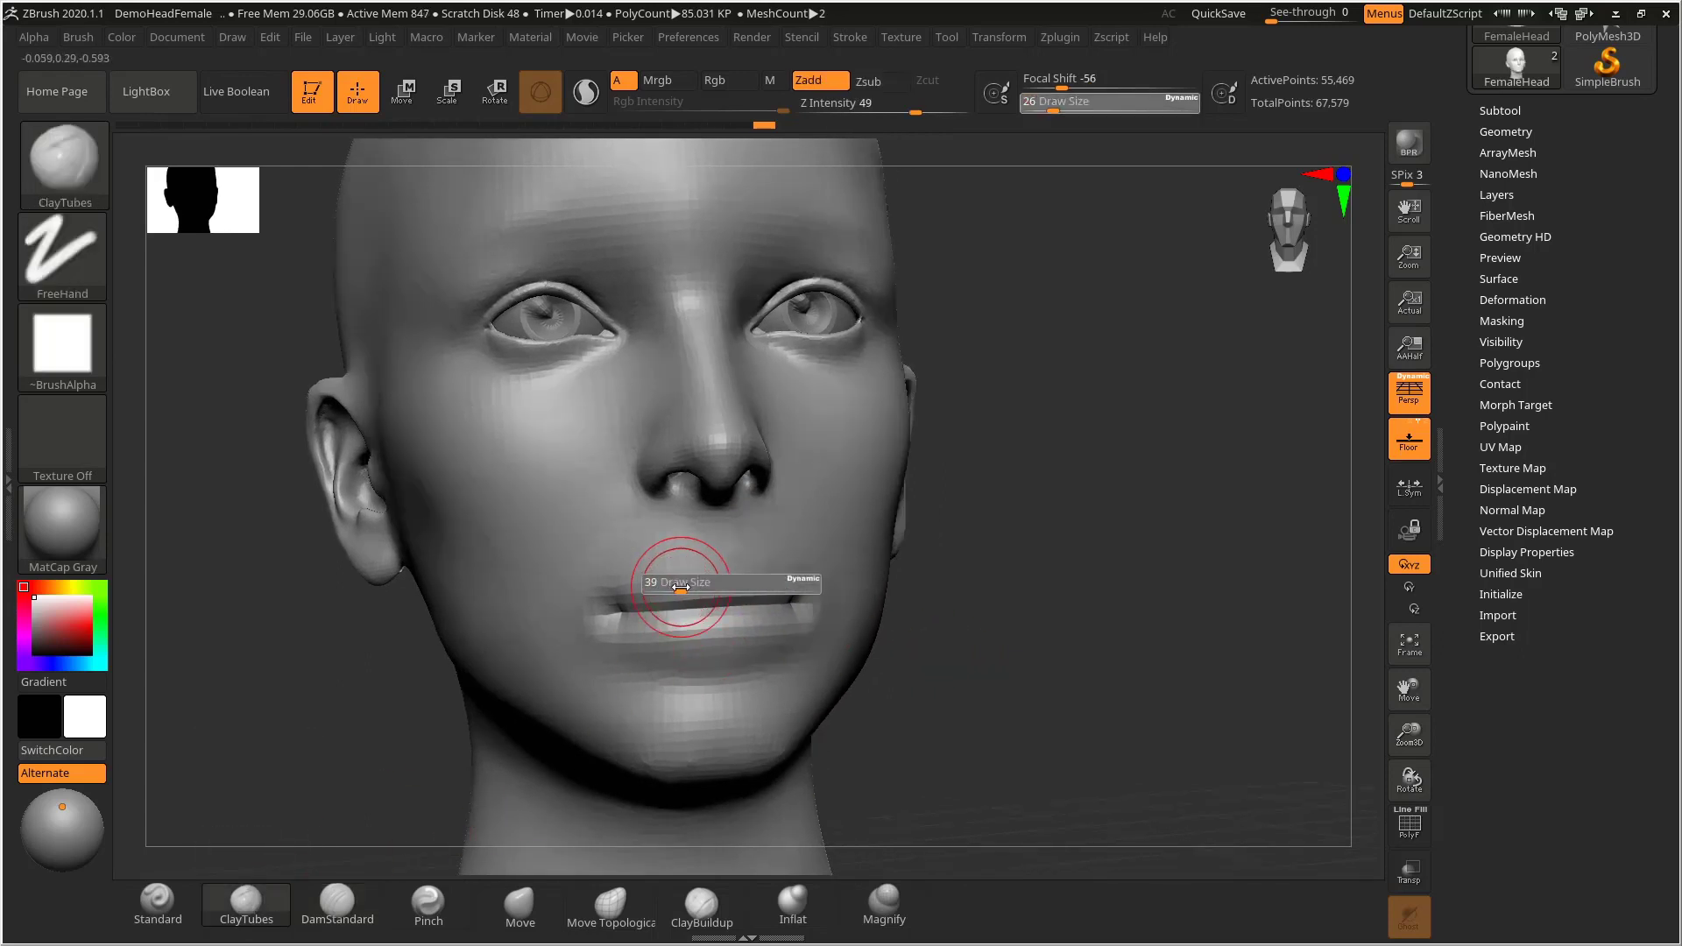
{"action": "mouse_move", "coordinate": [681, 587]}
{"action": "left_mouse_down"}
{"action": "mouse_move", "coordinate": [721, 574]}
{"action": "mouse_move", "coordinate": [646, 639]}
{"action": "mouse_move", "coordinate": [740, 639]}
{"action": "left_mouse_up"}
{"action": "key", "text": "s"}
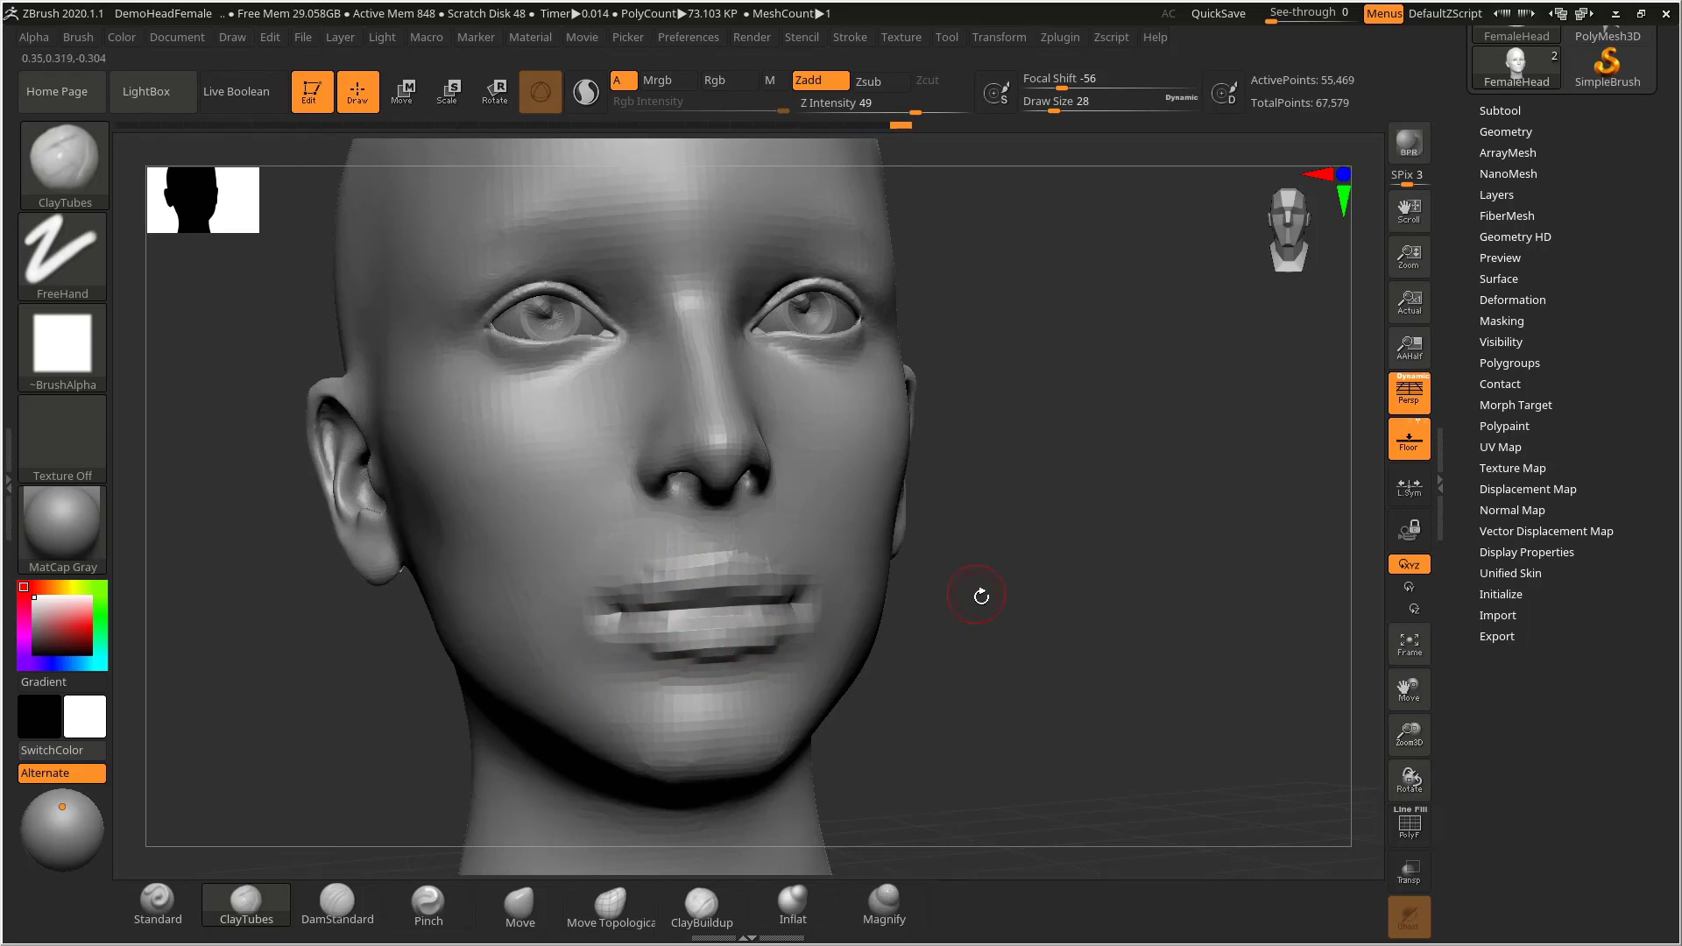
- Set the DynaMesh resolution to 392 and remesh the head
{"action": "mouse_move", "coordinate": [981, 596]}
{"action": "left_mouse_down"}
{"action": "mouse_move", "coordinate": [1002, 593]}
{"action": "mouse_move", "coordinate": [946, 595]}
{"action": "left_mouse_up"}
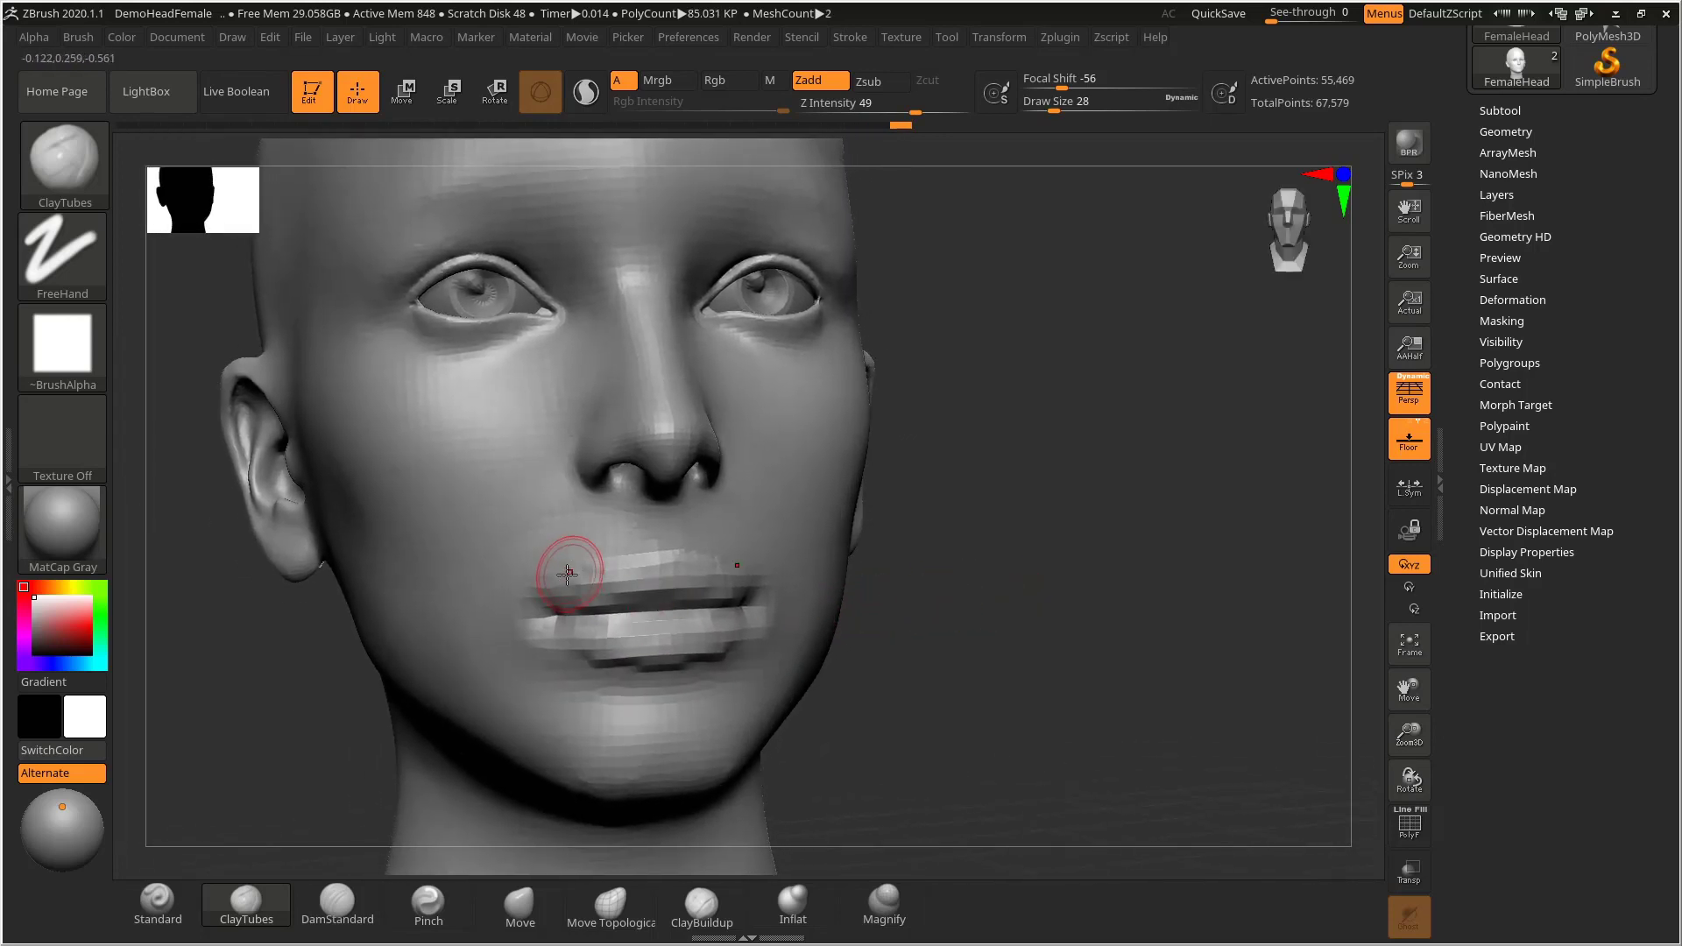
{"action": "scroll", "coordinate": [1468, 199], "scroll_direction": "up", "scroll_amount": 1}
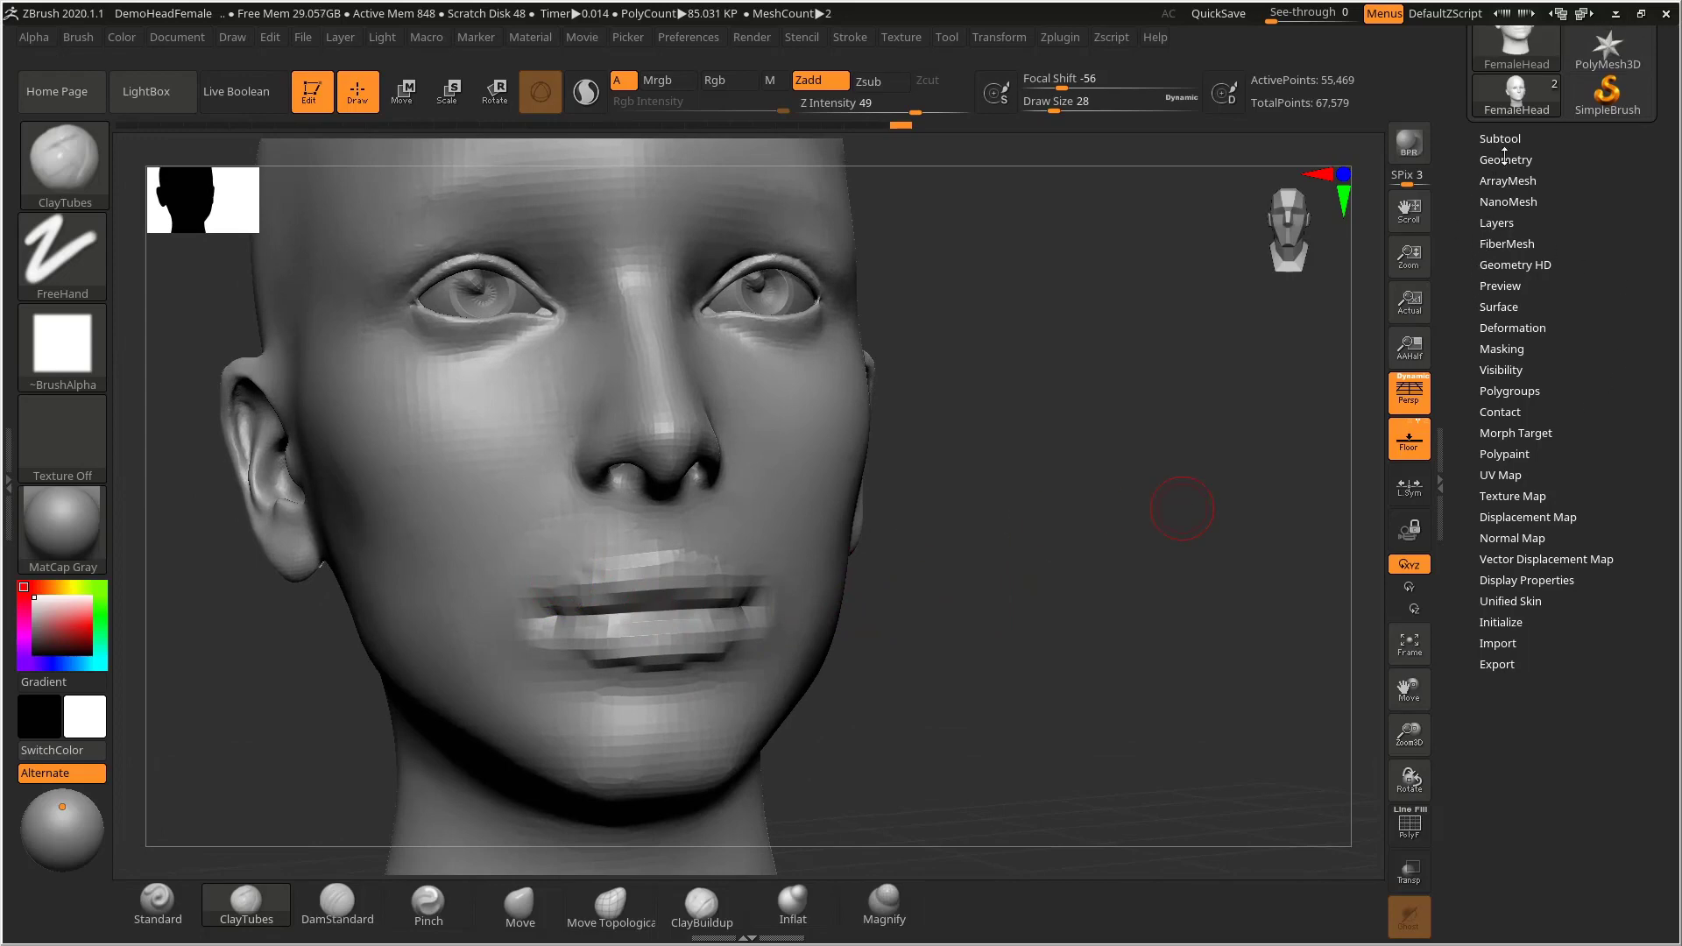
{"action": "left_click", "coordinate": [1505, 159]}
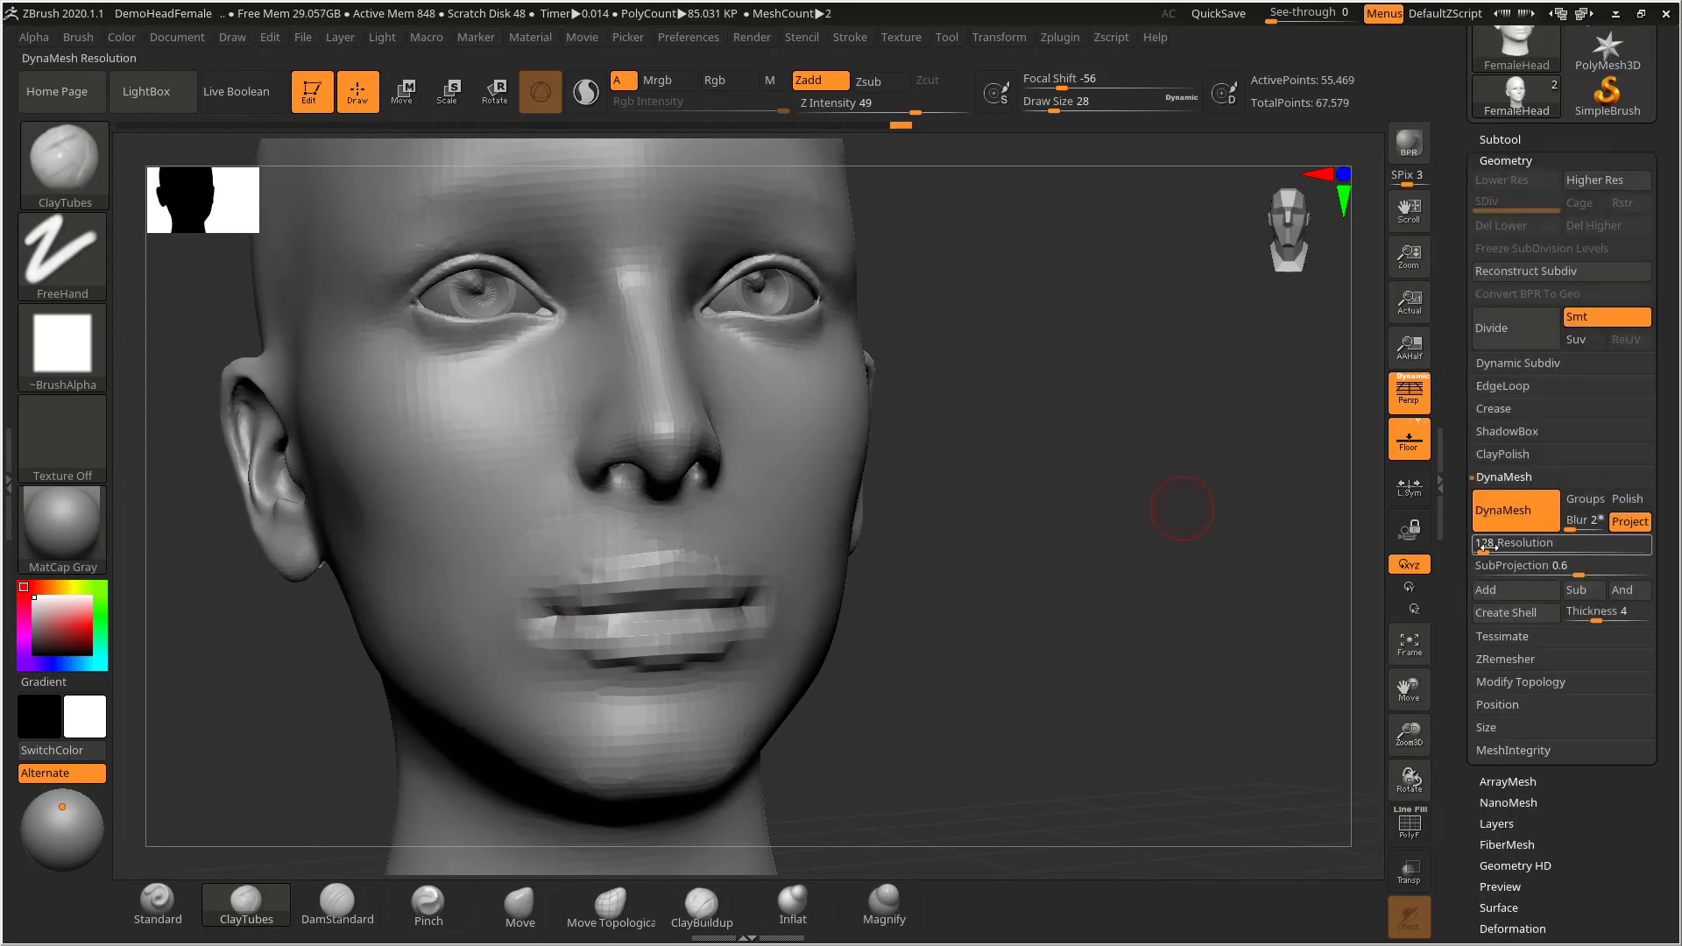
{"action": "left_click_drag", "start_coordinate": [1485, 551], "coordinate": [1495, 552]}
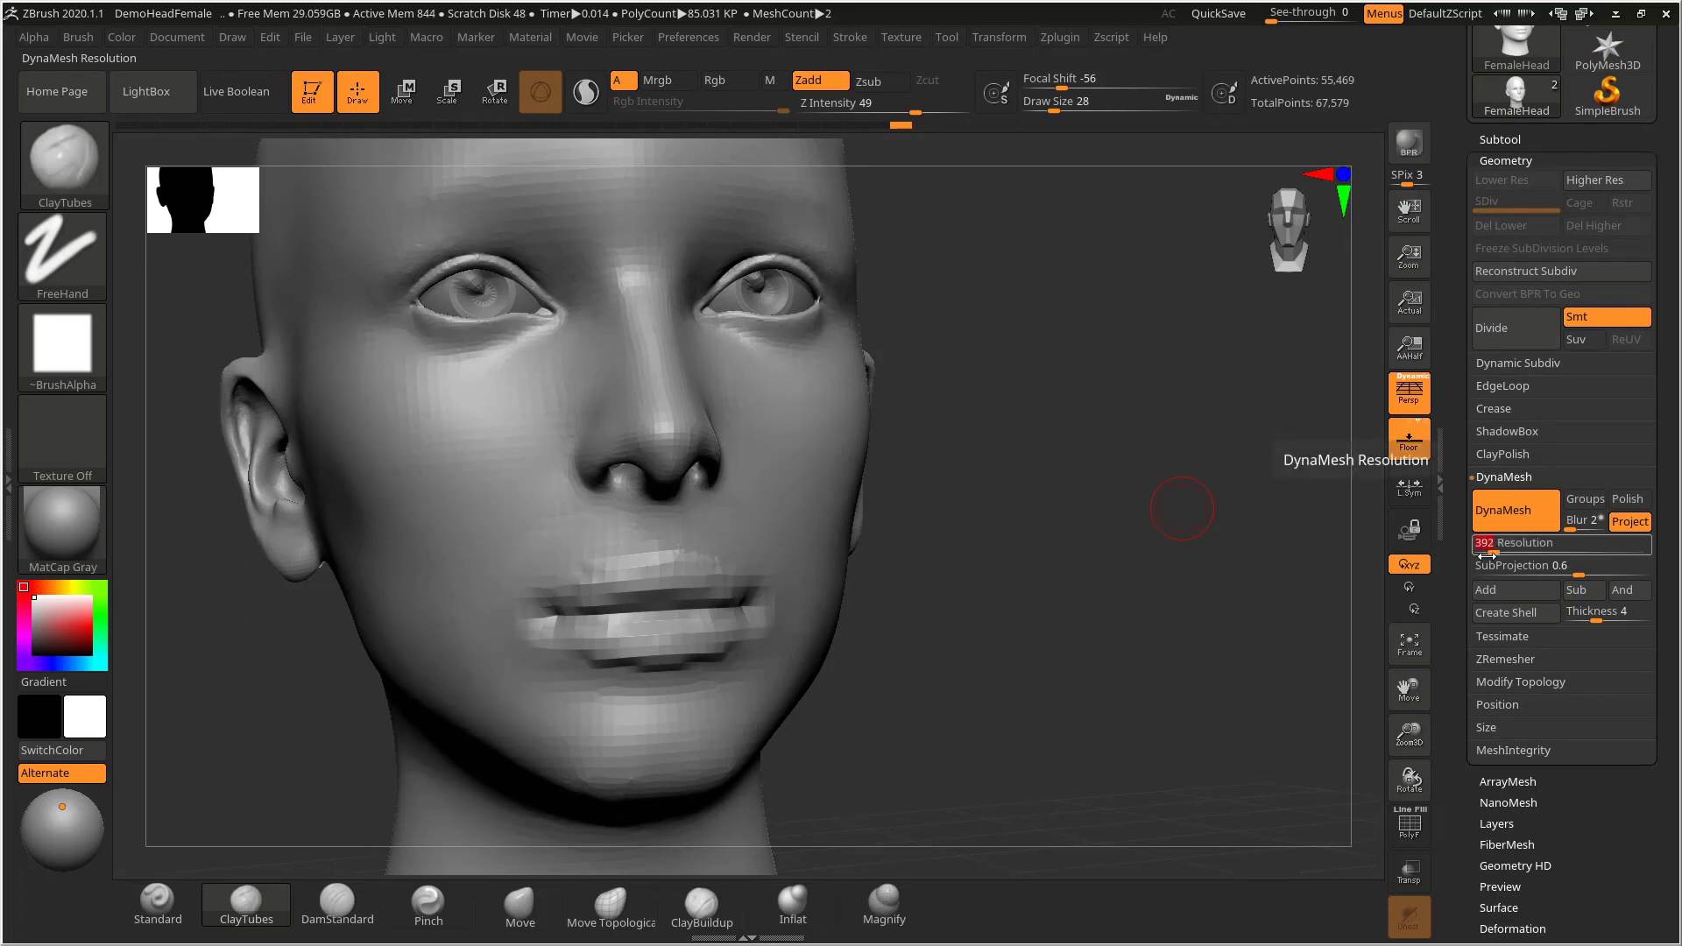
{"action": "left_click_drag", "start_coordinate": [1051, 585], "coordinate": [1006, 653], "text": "ctrl"}
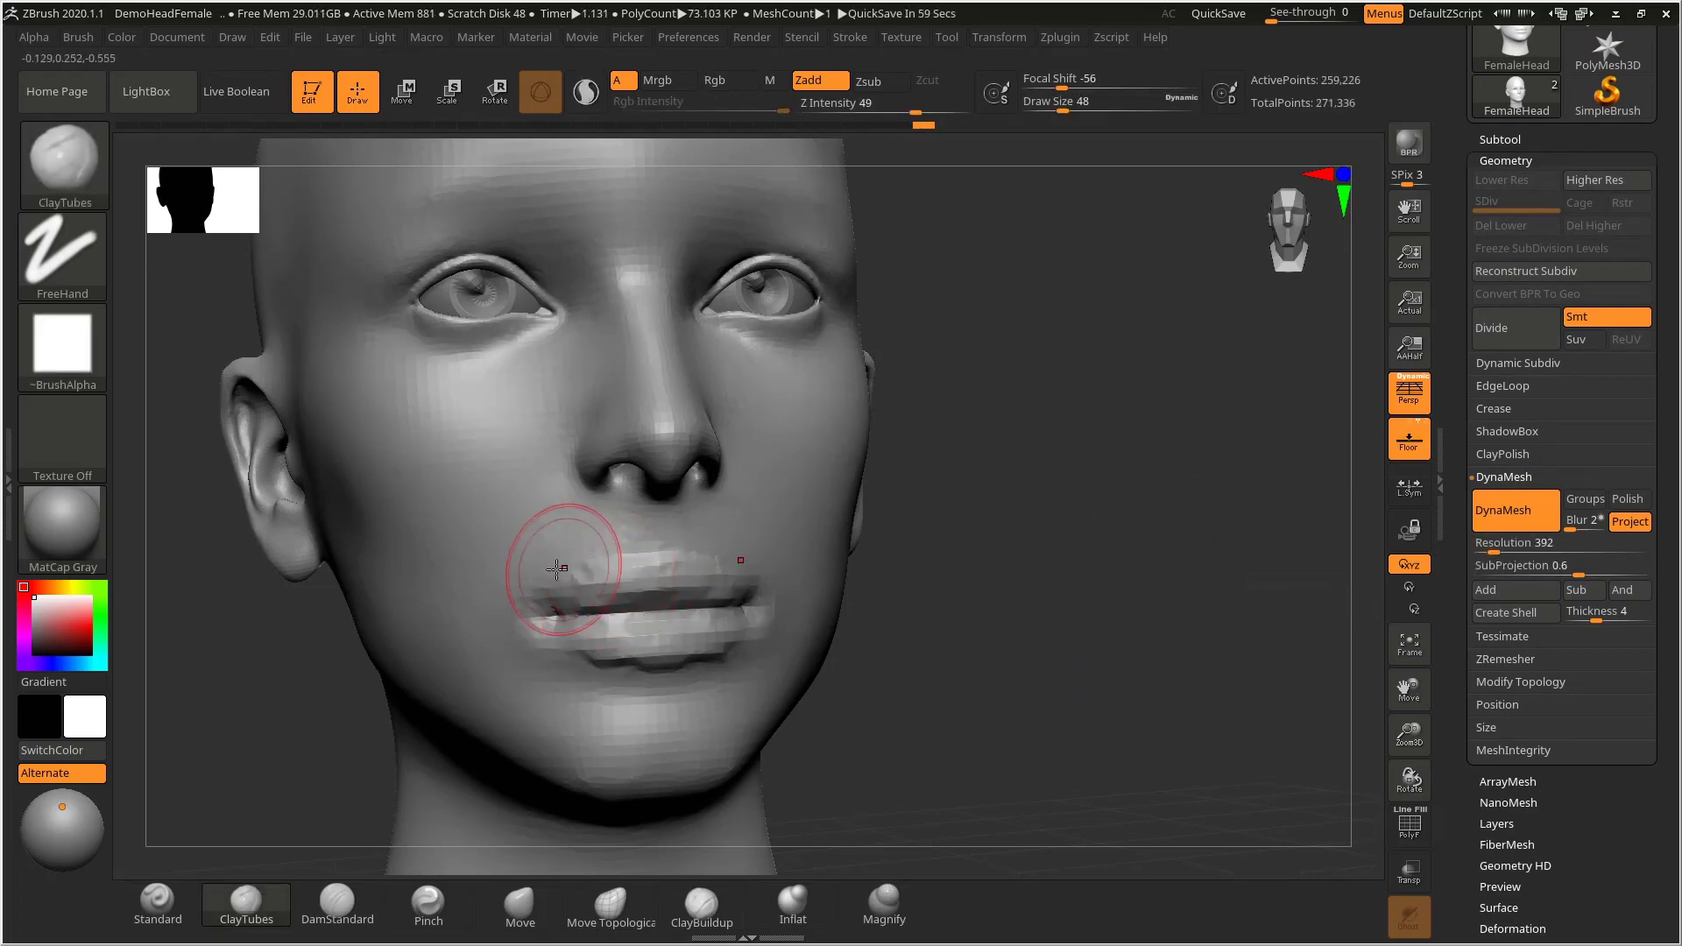
- Smooth the upper lip, lower lip and surrounding skin at draw size 48
{"action": "key", "text": "shift"}
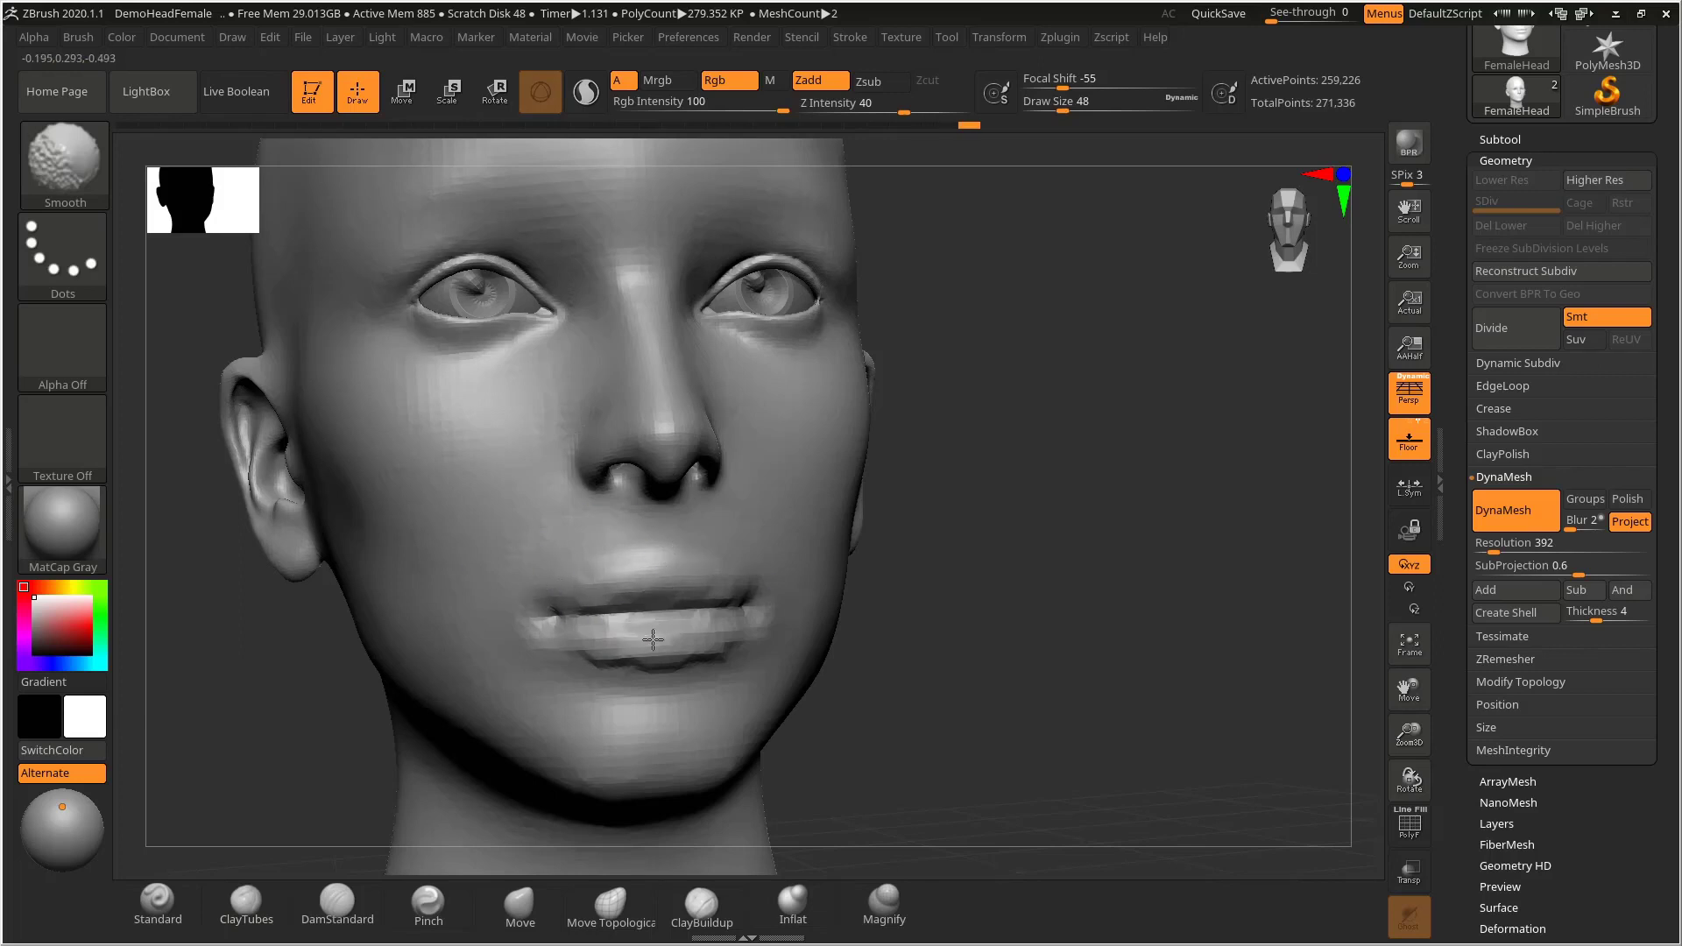
{"action": "left_click_drag", "start_coordinate": [653, 640], "coordinate": [680, 611], "text": "shift"}
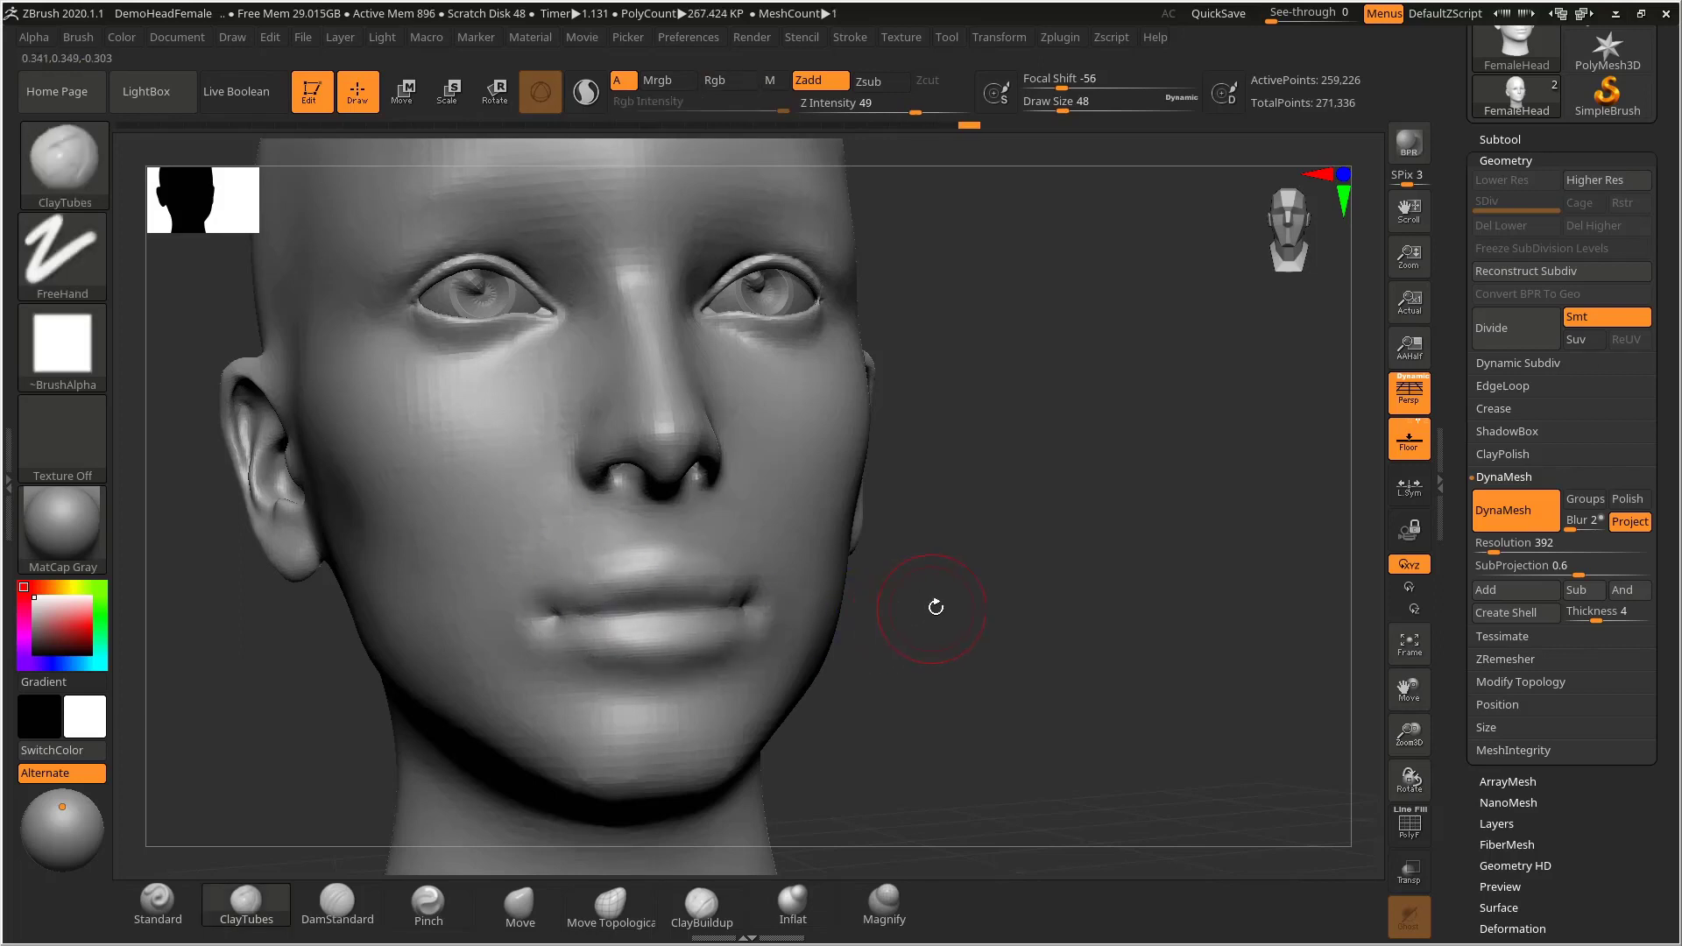
{"action": "left_click_drag", "start_coordinate": [935, 605], "coordinate": [935, 606], "text": "ctrl"}
{"action": "left_click_drag", "start_coordinate": [673, 605], "coordinate": [607, 611], "text": "shift"}
- Deepen the mouth corners and the line between the lips with the DamStandard brush at draw size 55
{"action": "key", "text": "f"}
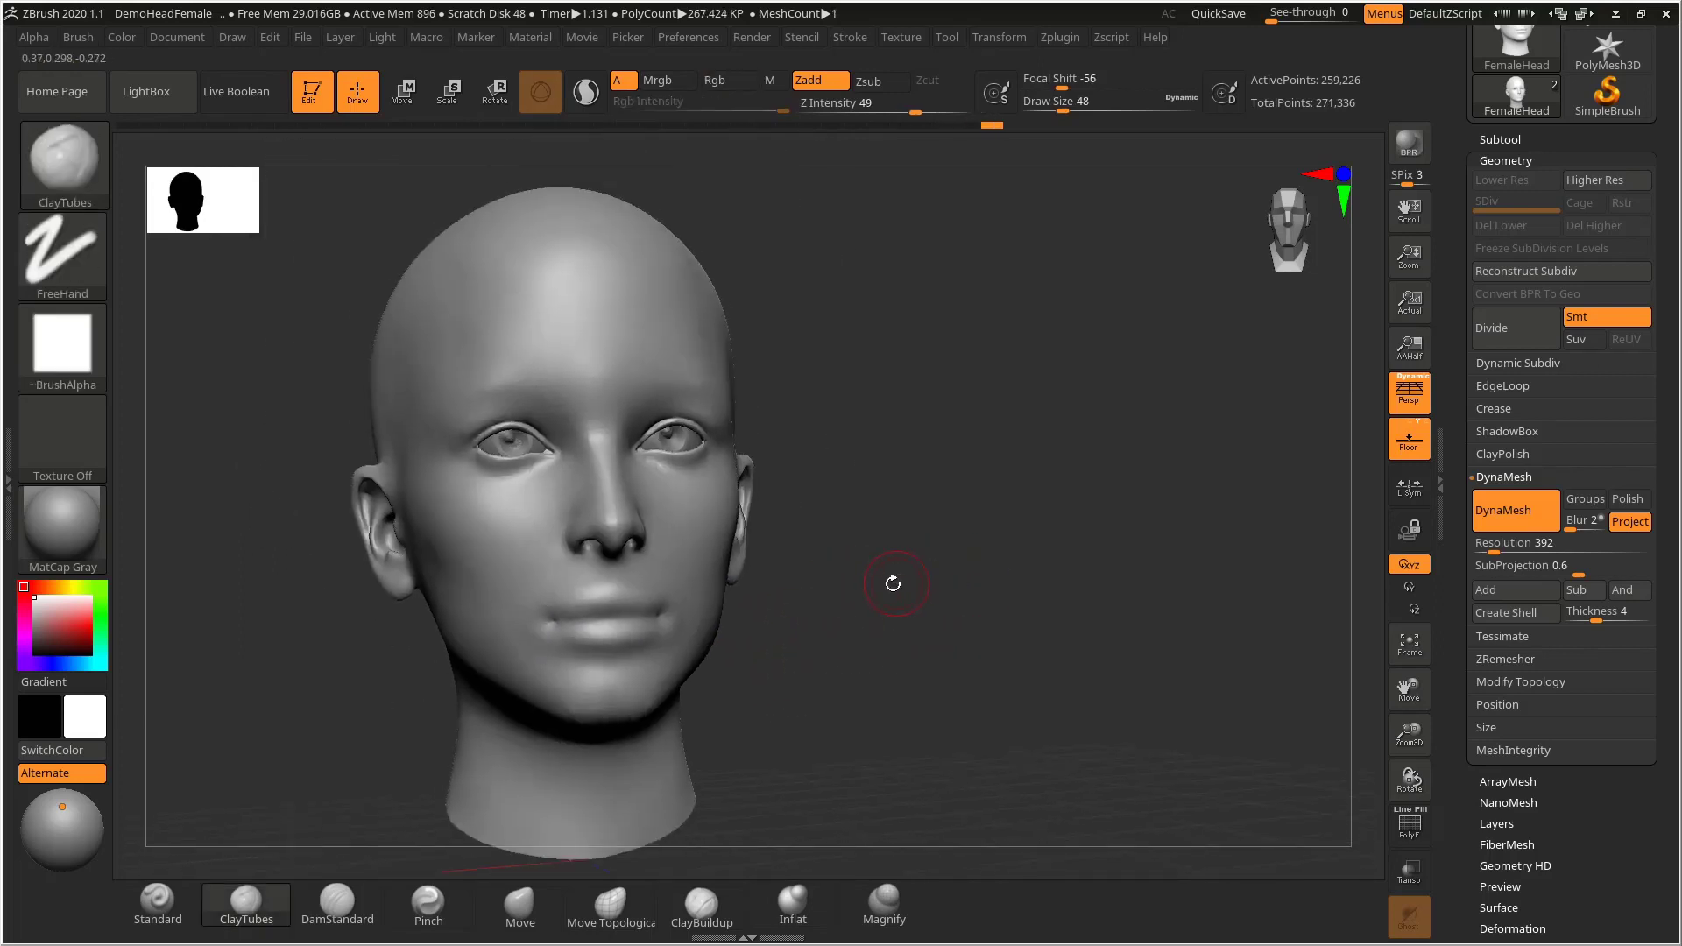
{"action": "left_click_drag", "start_coordinate": [894, 583], "coordinate": [919, 639]}
{"action": "key", "text": "ctrl+z"}
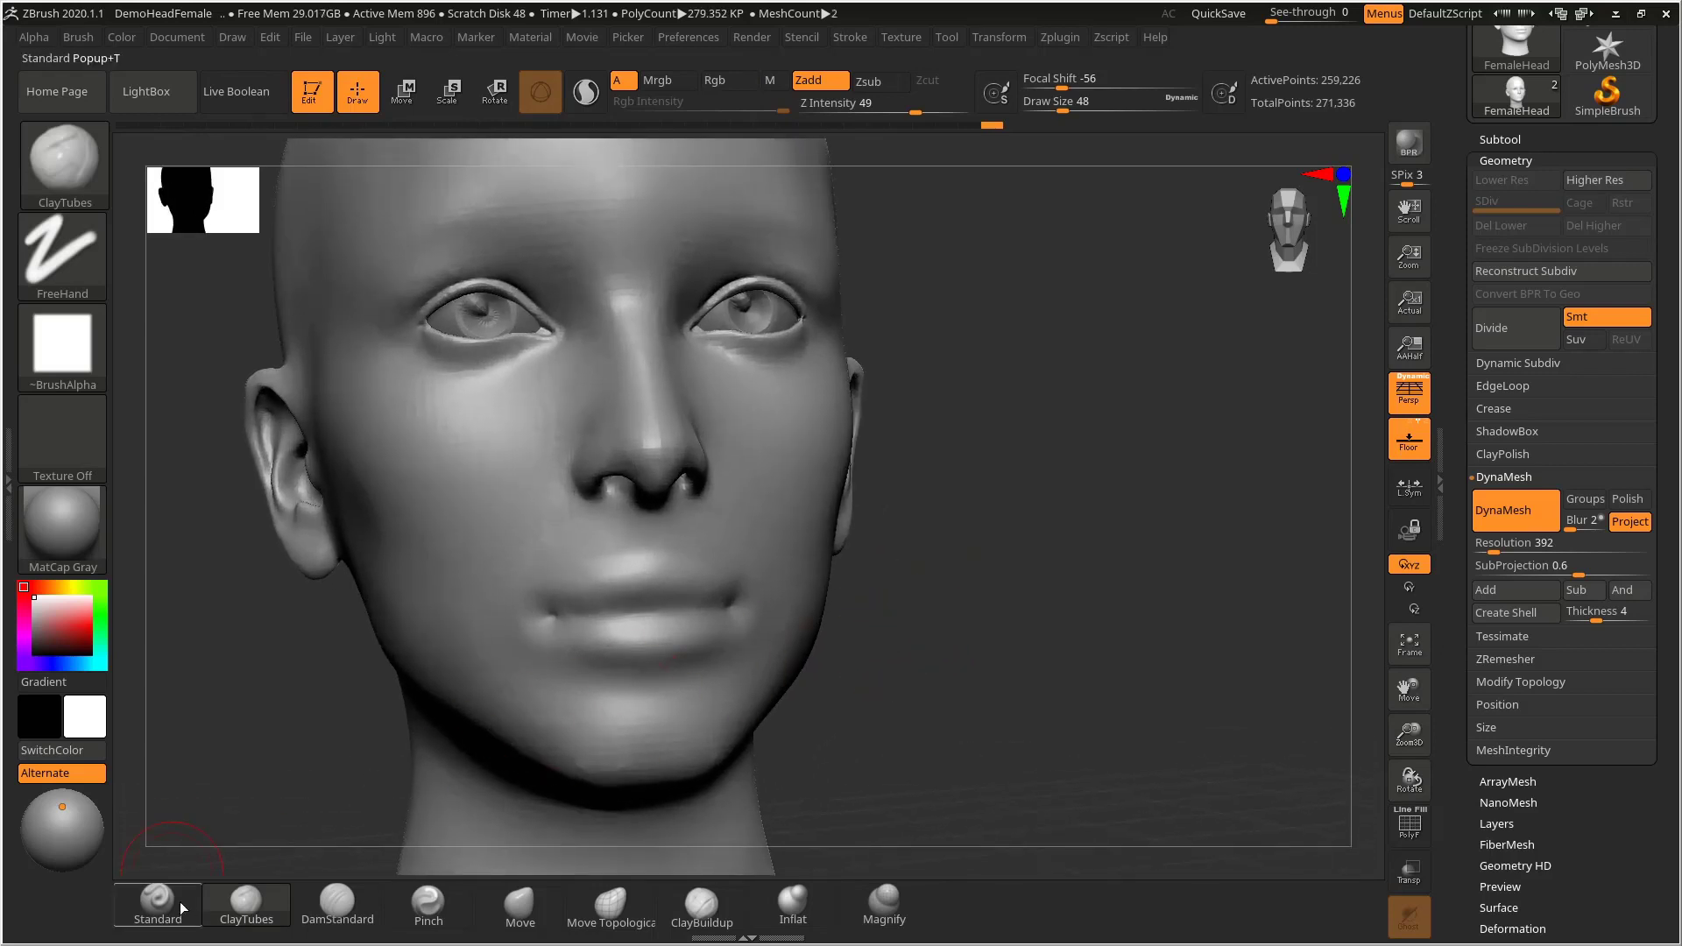
{"action": "left_click", "coordinate": [302, 903]}
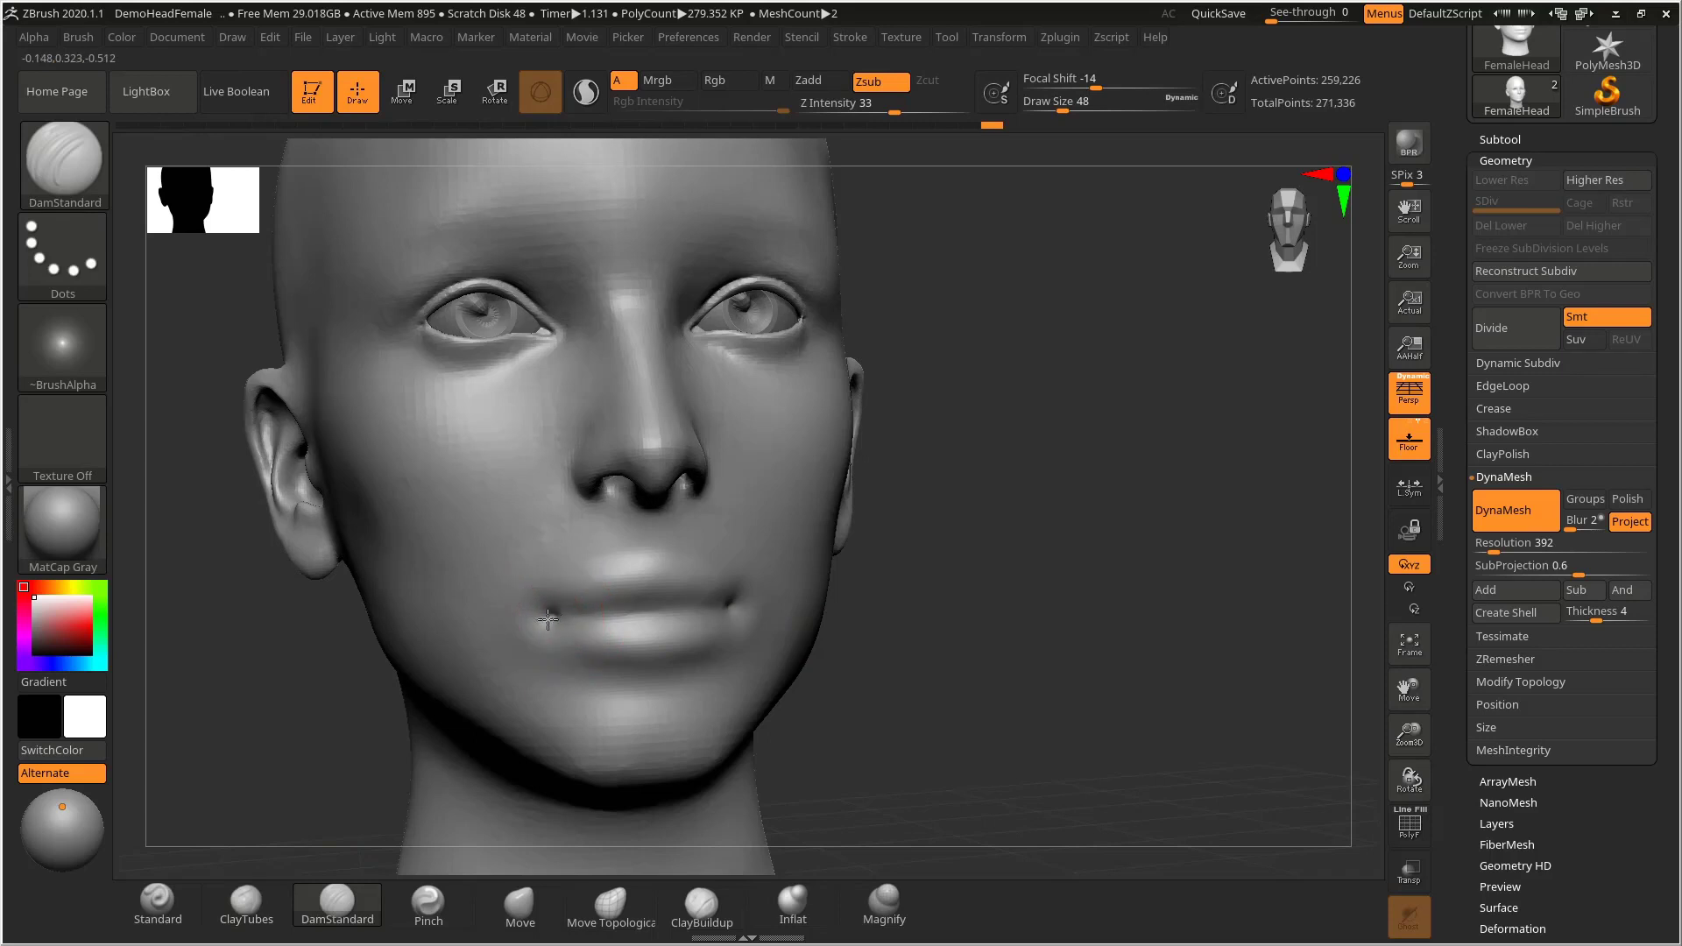
{"action": "left_click_drag", "start_coordinate": [323, 697], "coordinate": [398, 699]}
{"action": "key", "text": "bracketright"}
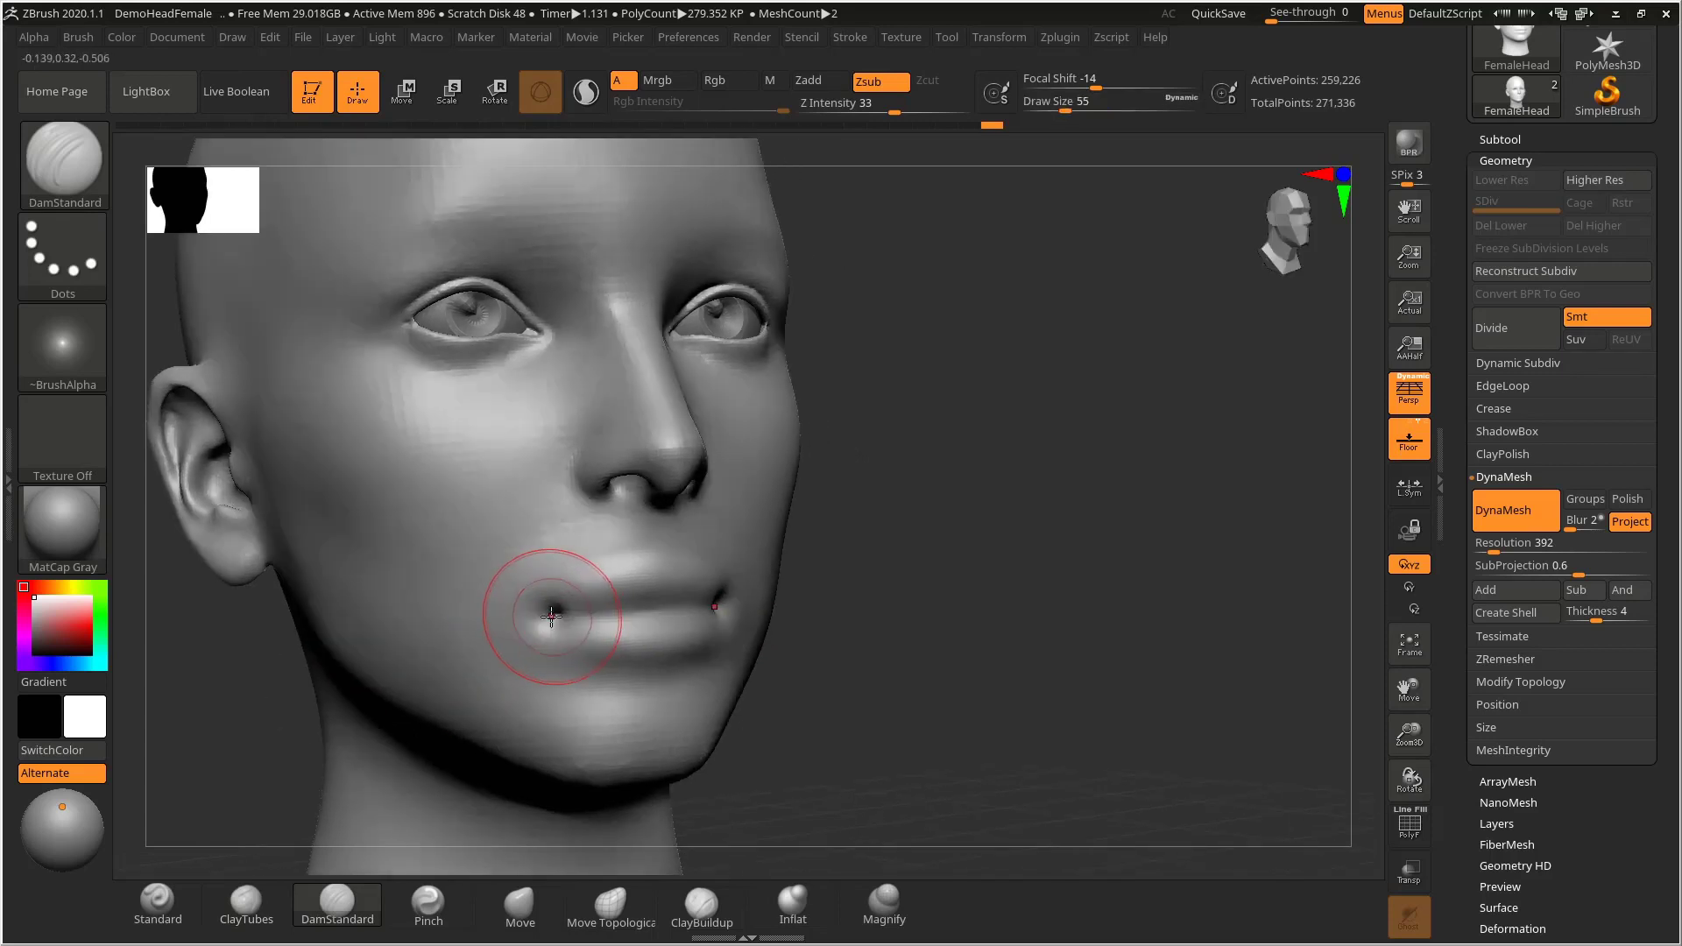
{"action": "left_click_drag", "start_coordinate": [553, 605], "coordinate": [552, 615]}
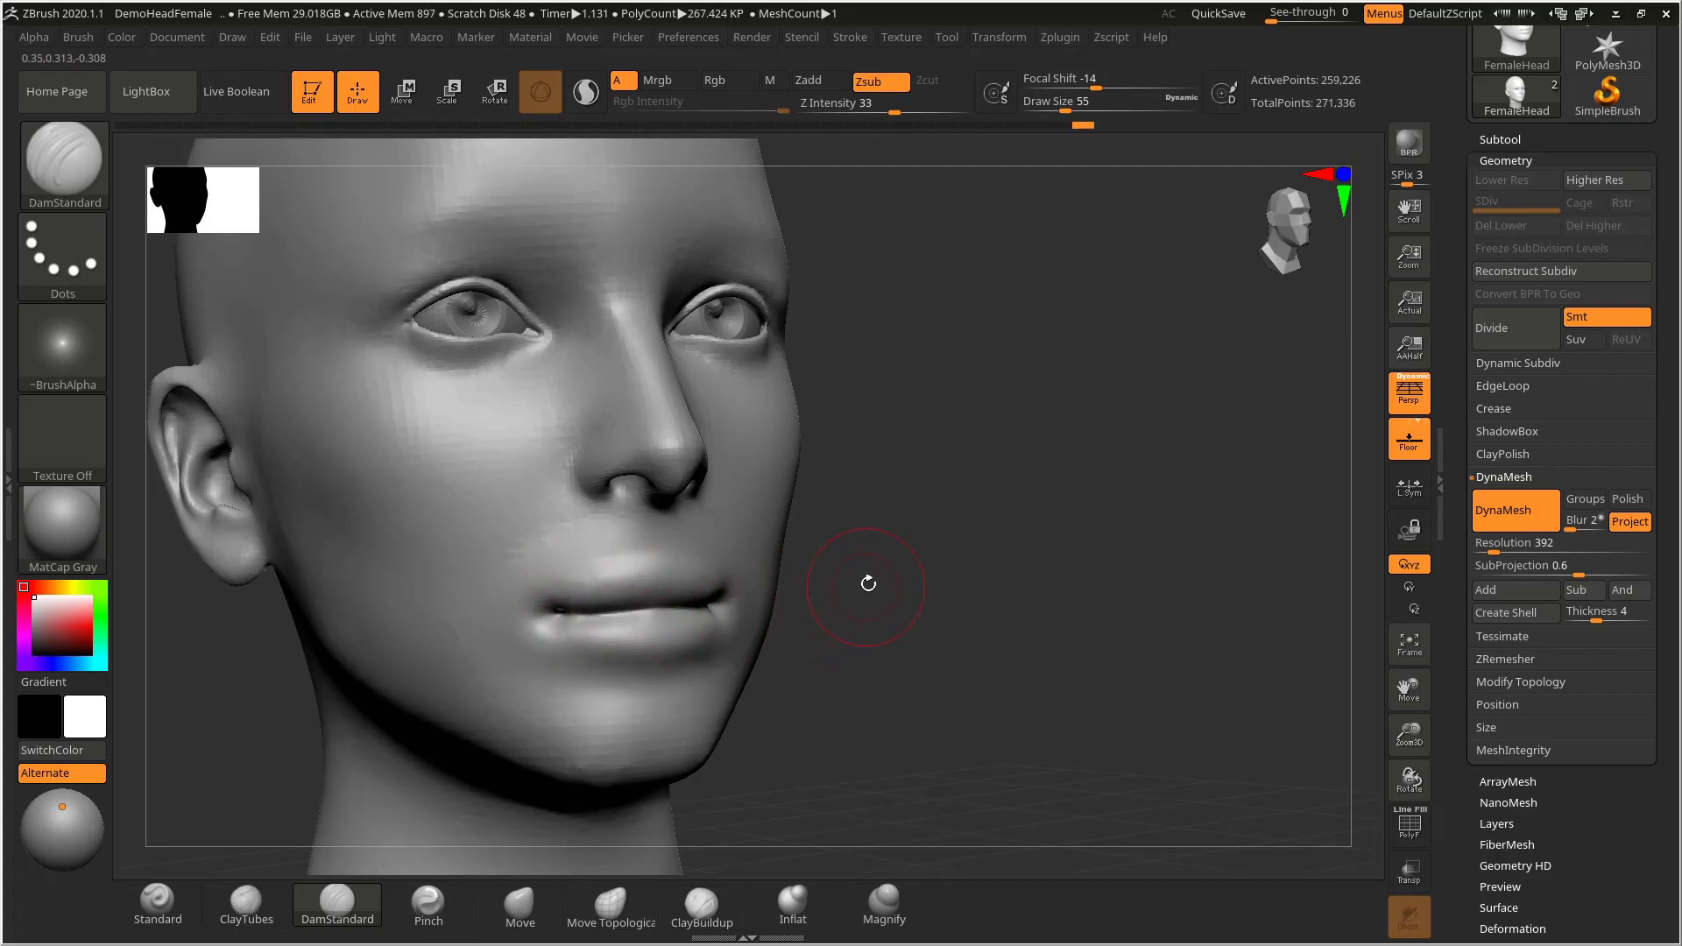
- Cut the lip line up into the underside of the upper lip with the DamStandard brush at draw size 31
{"action": "left_click_drag", "start_coordinate": [869, 584], "coordinate": [823, 578]}
{"action": "key", "text": "s"}
{"action": "left_click_drag", "start_coordinate": [624, 598], "coordinate": [616, 598]}
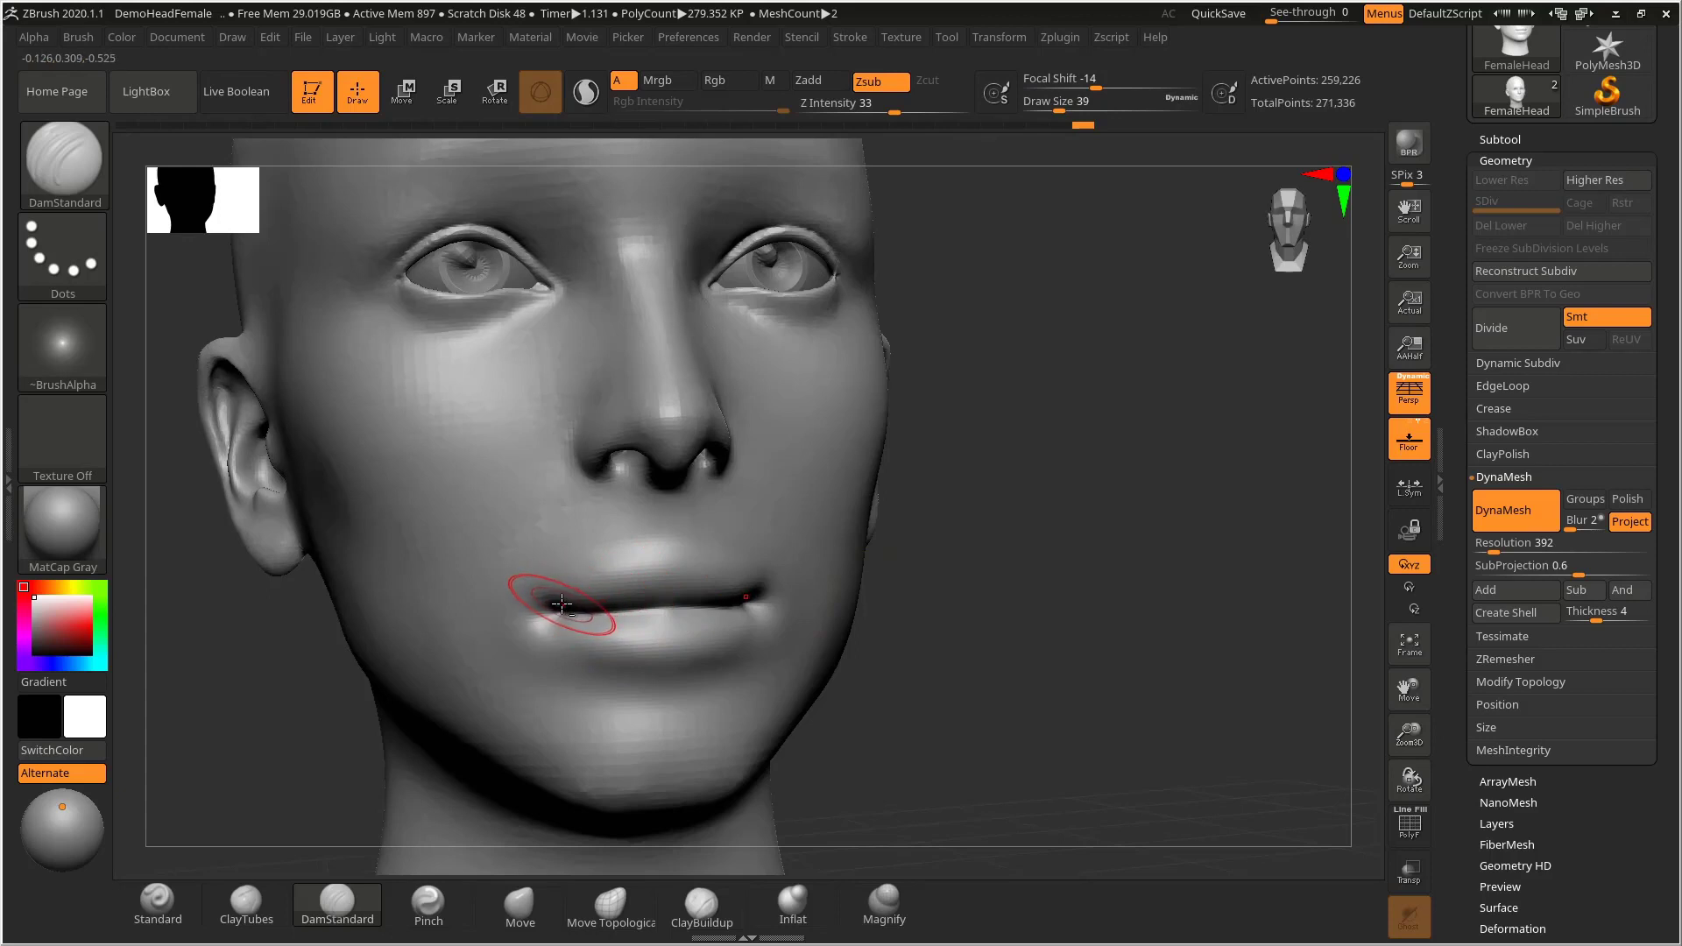
{"action": "key", "text": "s"}
{"action": "left_click_drag", "start_coordinate": [562, 604], "coordinate": [558, 604]}
{"action": "key", "text": "ctrl+z"}
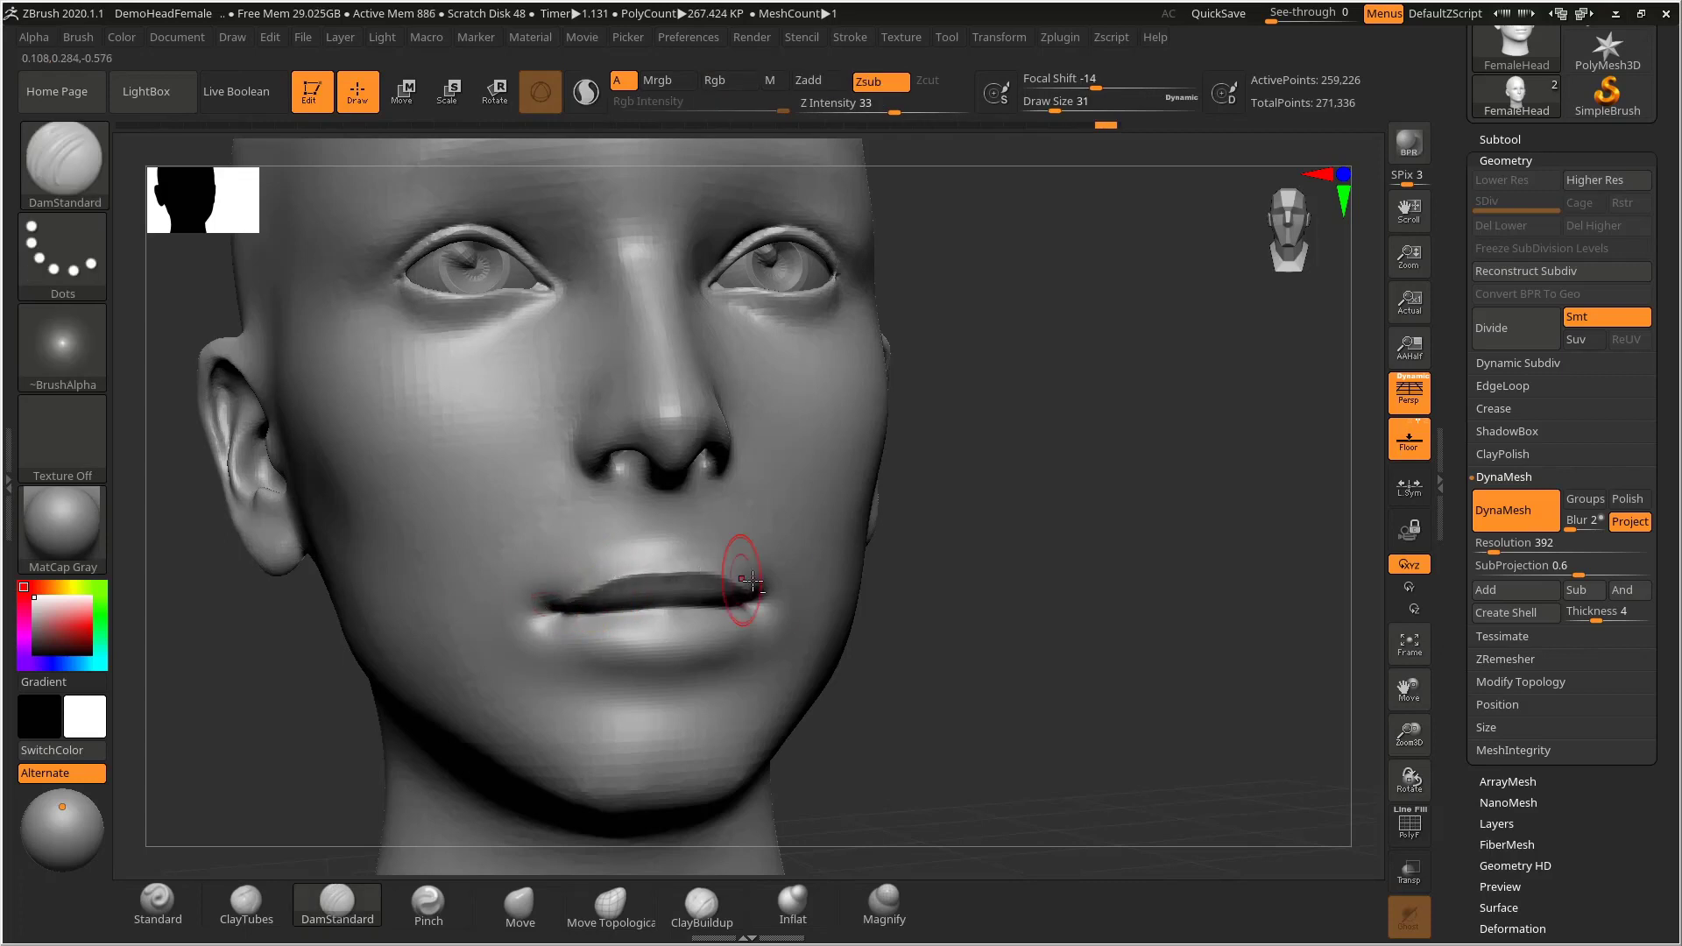
- Outline the lower edge of the lower lip at draw size 31 and carve the crease beneath it at draw size 60 with the DamStandard brush
{"action": "left_click_drag", "start_coordinate": [938, 586], "coordinate": [793, 631]}
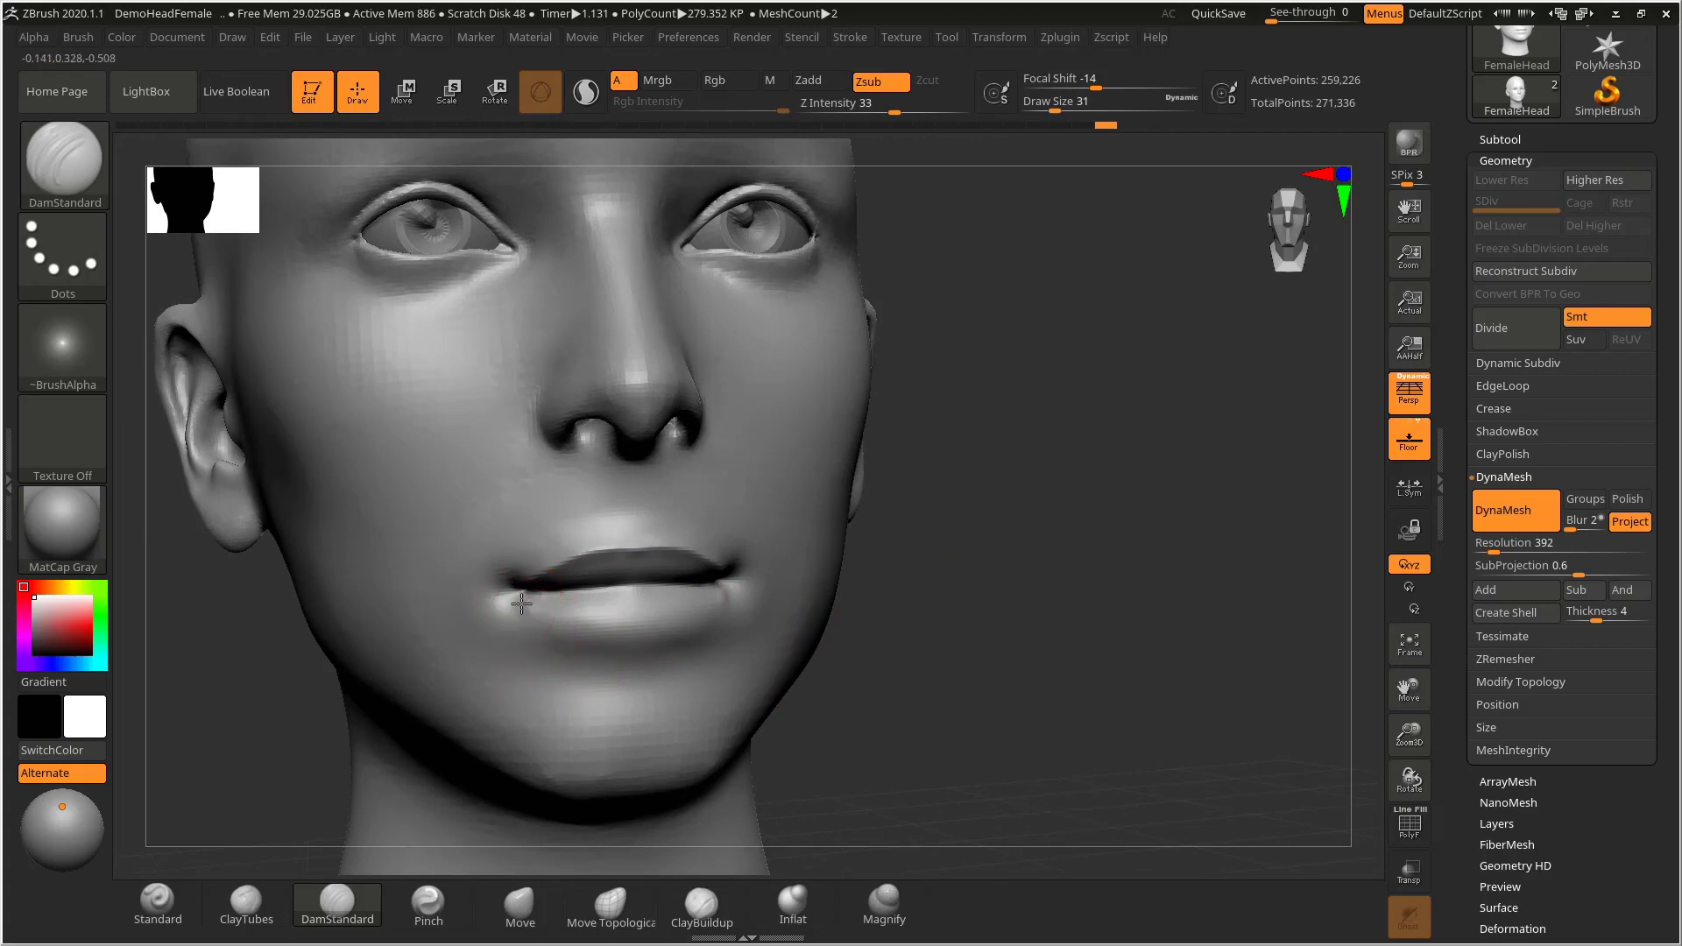
{"action": "left_click_drag", "start_coordinate": [563, 631], "coordinate": [644, 652]}
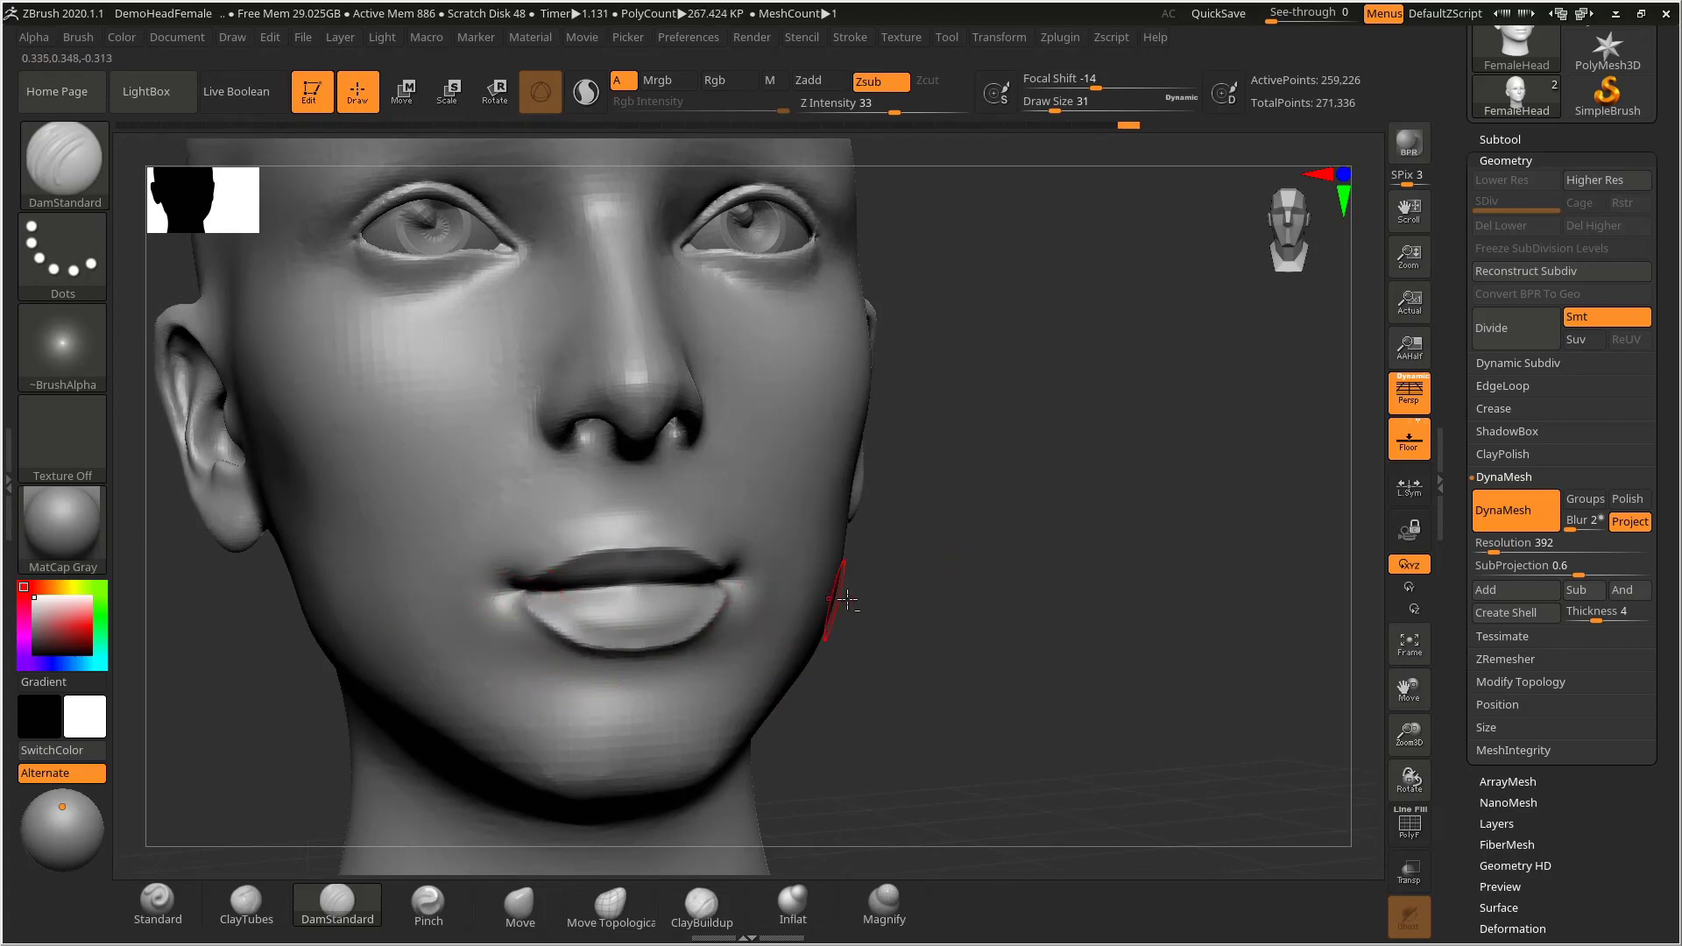
{"action": "left_click_drag", "start_coordinate": [987, 587], "coordinate": [974, 531], "text": "alt"}
{"action": "mouse_move", "coordinate": [975, 531]}
{"action": "left_mouse_down"}
{"action": "mouse_move", "coordinate": [864, 570]}
{"action": "mouse_move", "coordinate": [897, 567]}
{"action": "mouse_move", "coordinate": [936, 608]}
{"action": "mouse_move", "coordinate": [882, 615]}
{"action": "mouse_move", "coordinate": [852, 576]}
{"action": "left_mouse_up"}
{"action": "key", "text": "s"}
{"action": "left_click_drag", "start_coordinate": [577, 609], "coordinate": [590, 609]}
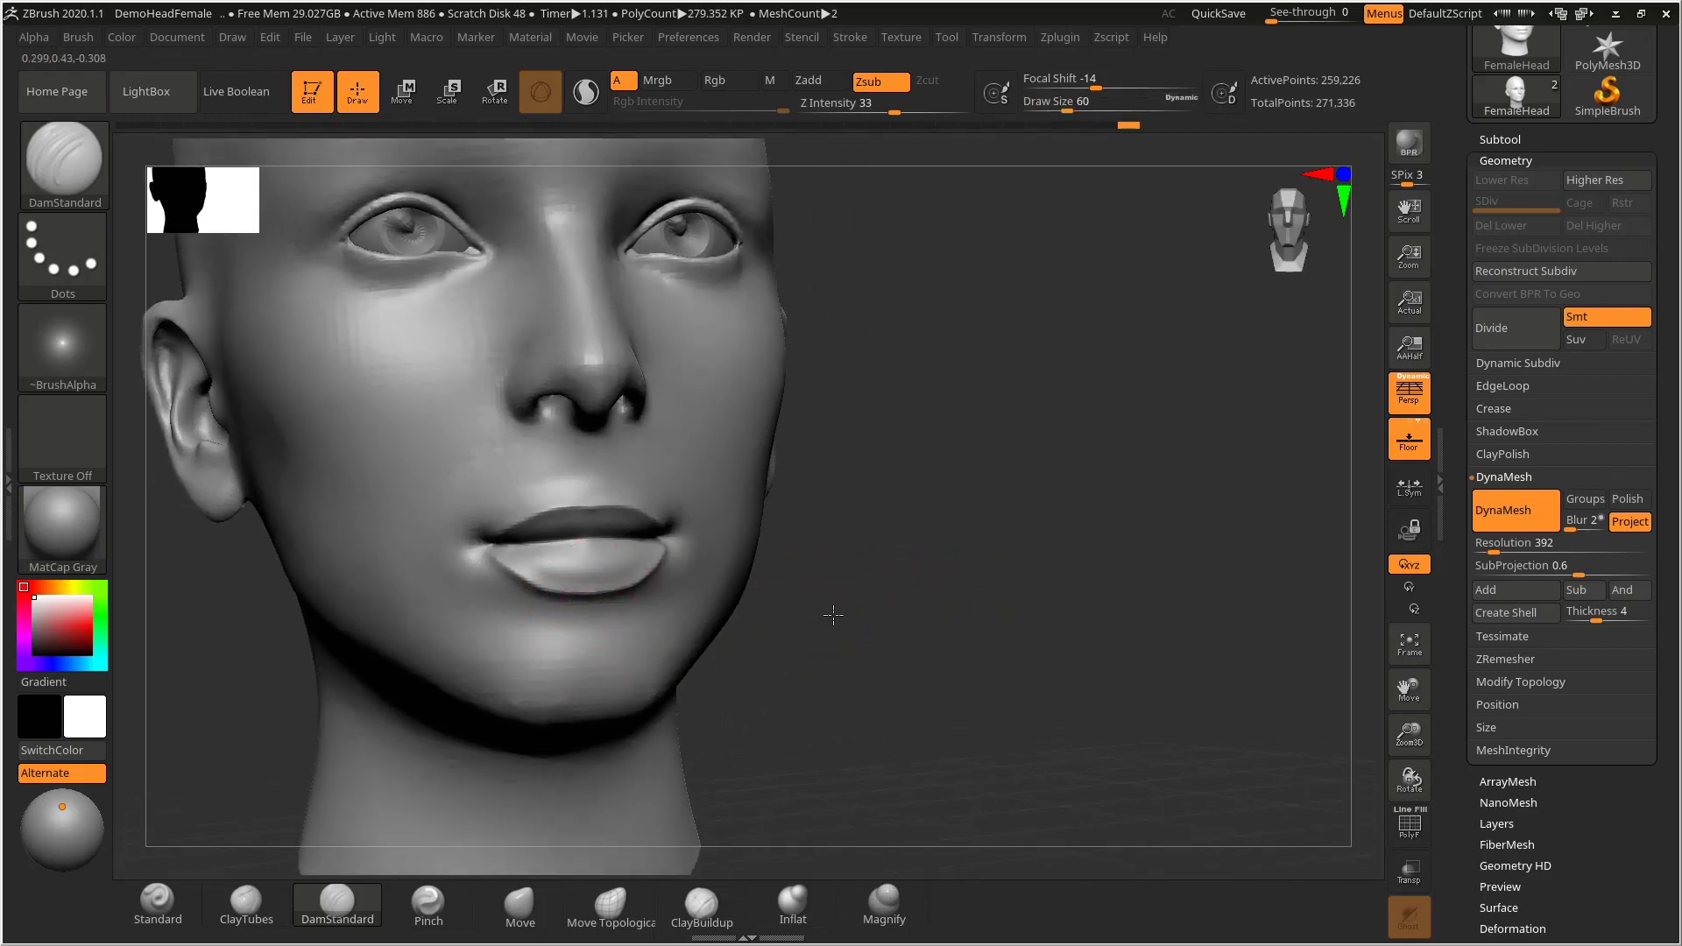
{"action": "left_click_drag", "start_coordinate": [833, 610], "coordinate": [784, 608]}
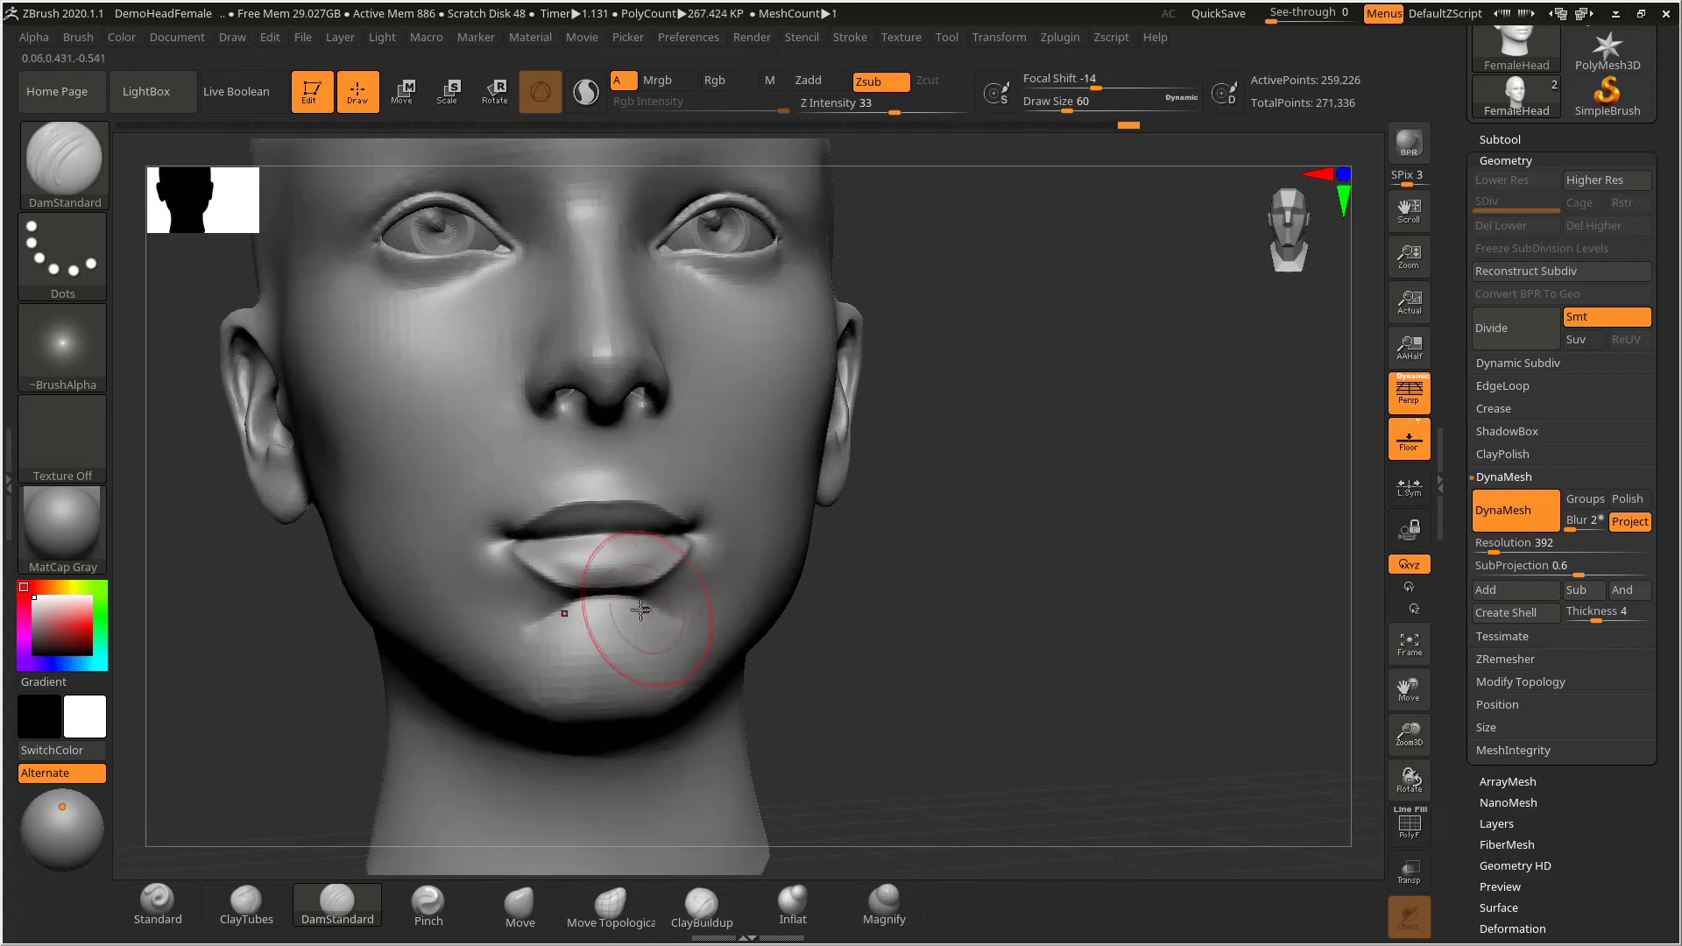
{"action": "key", "text": "ctrl"}
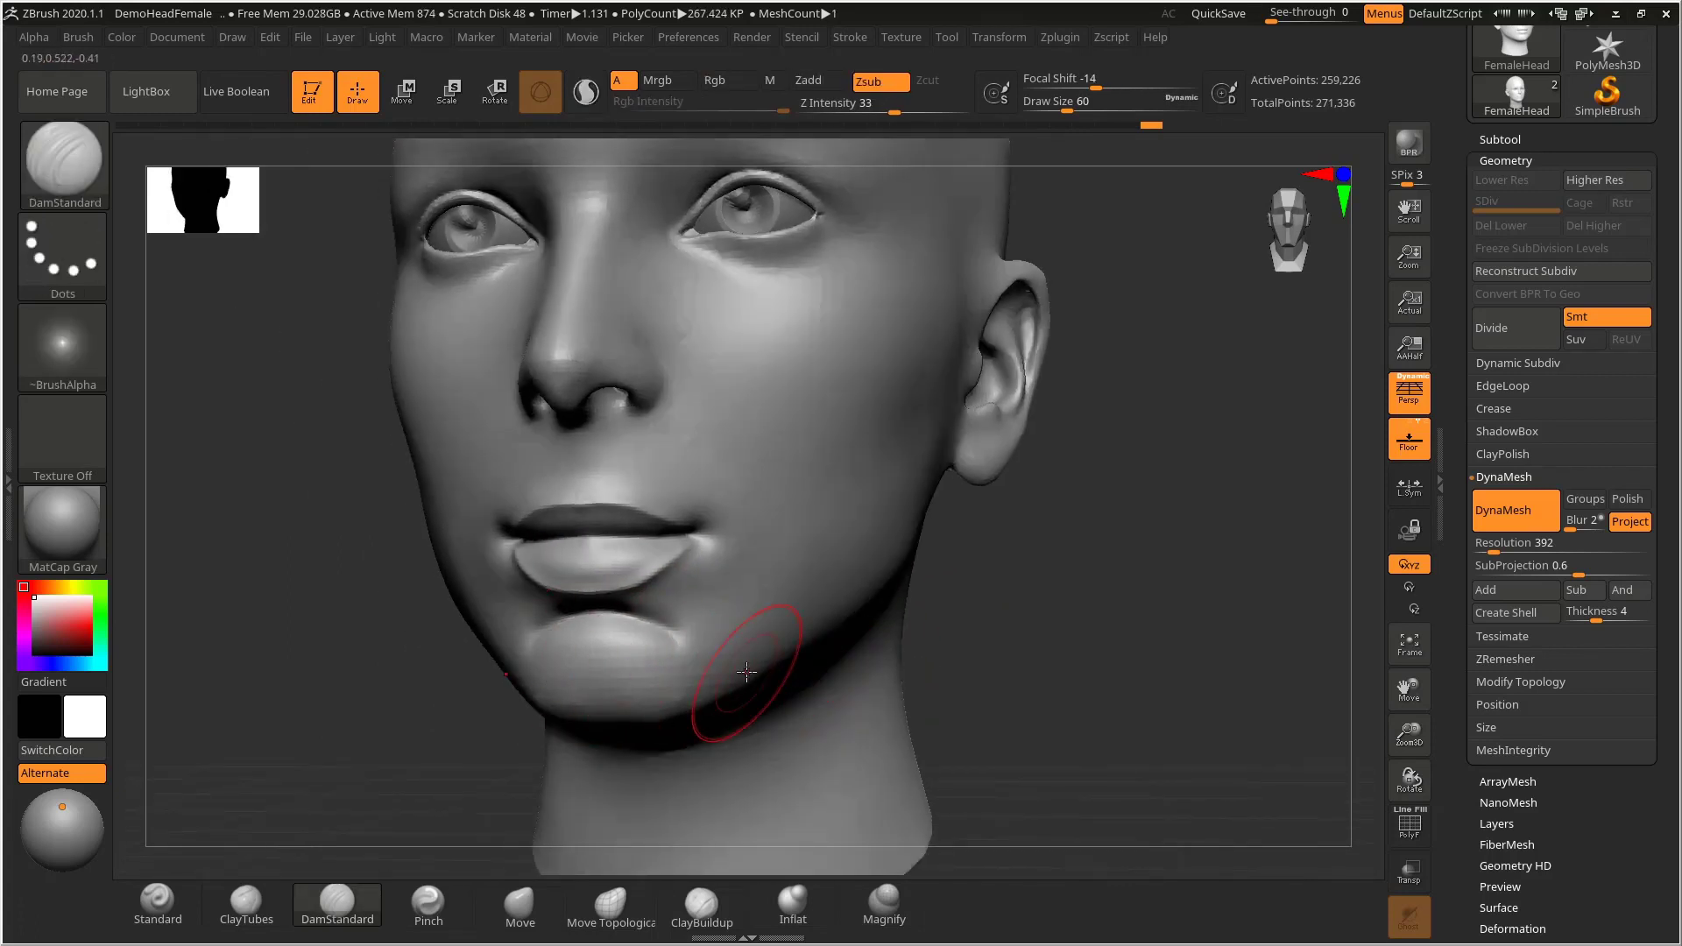
- Smooth the chin and the skin around the crease under the lower lip at draw size 60
{"action": "key", "text": "shift"}
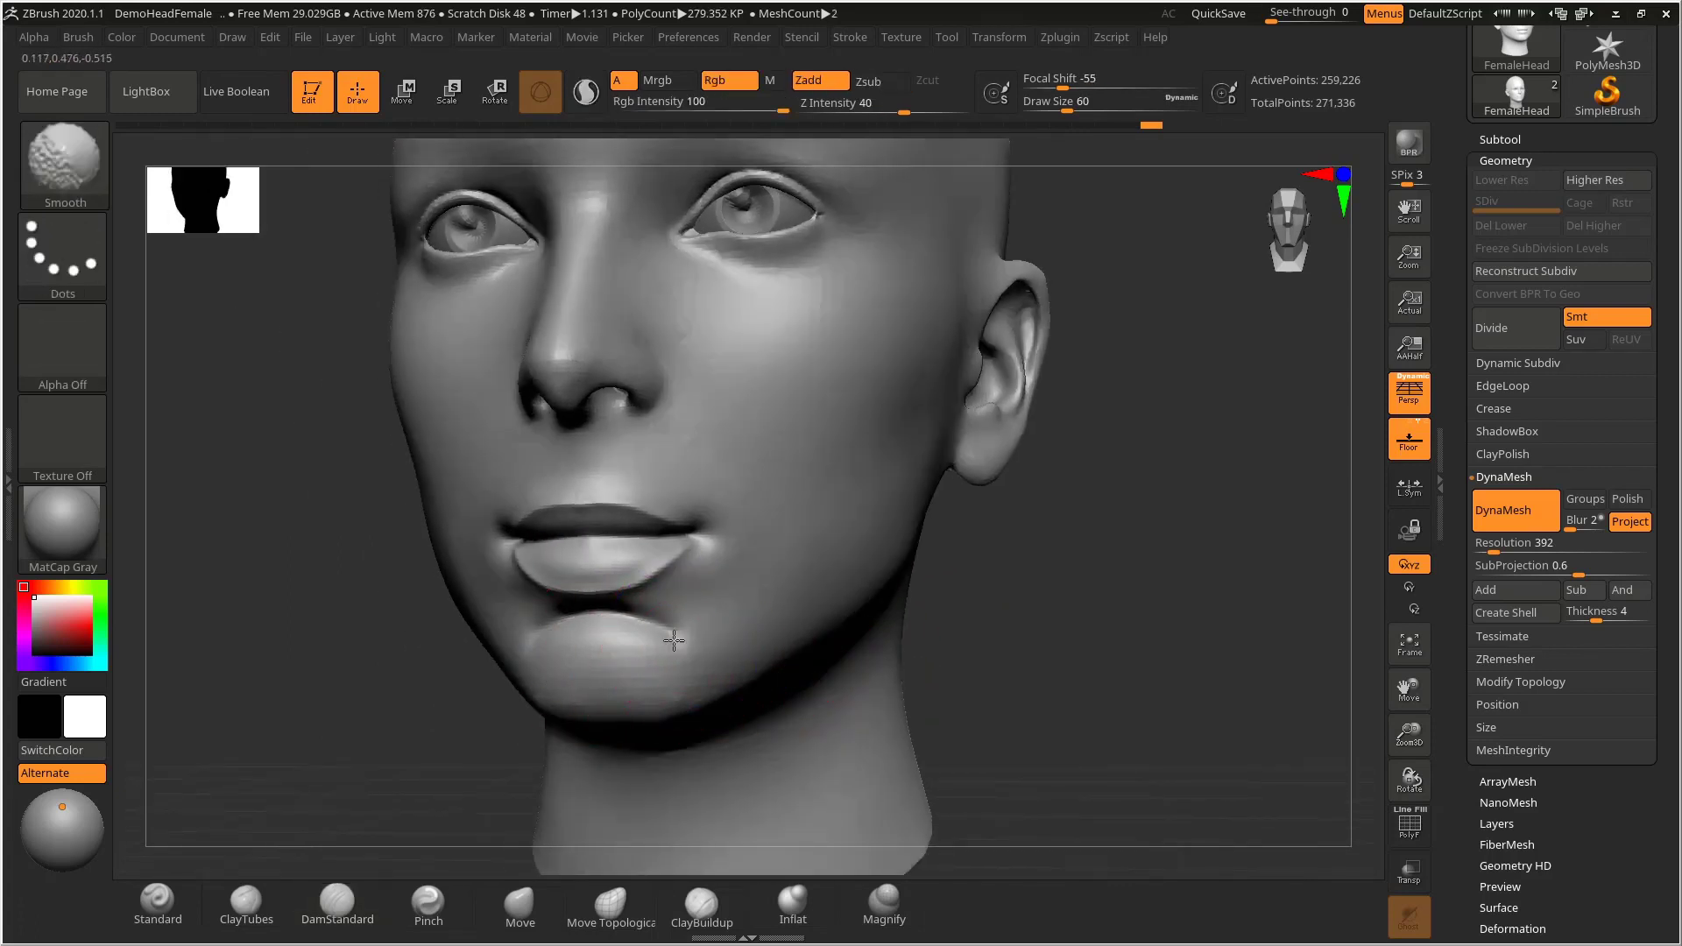
{"action": "left_click_drag", "start_coordinate": [922, 656], "coordinate": [1078, 662]}
{"action": "key", "text": "shift"}
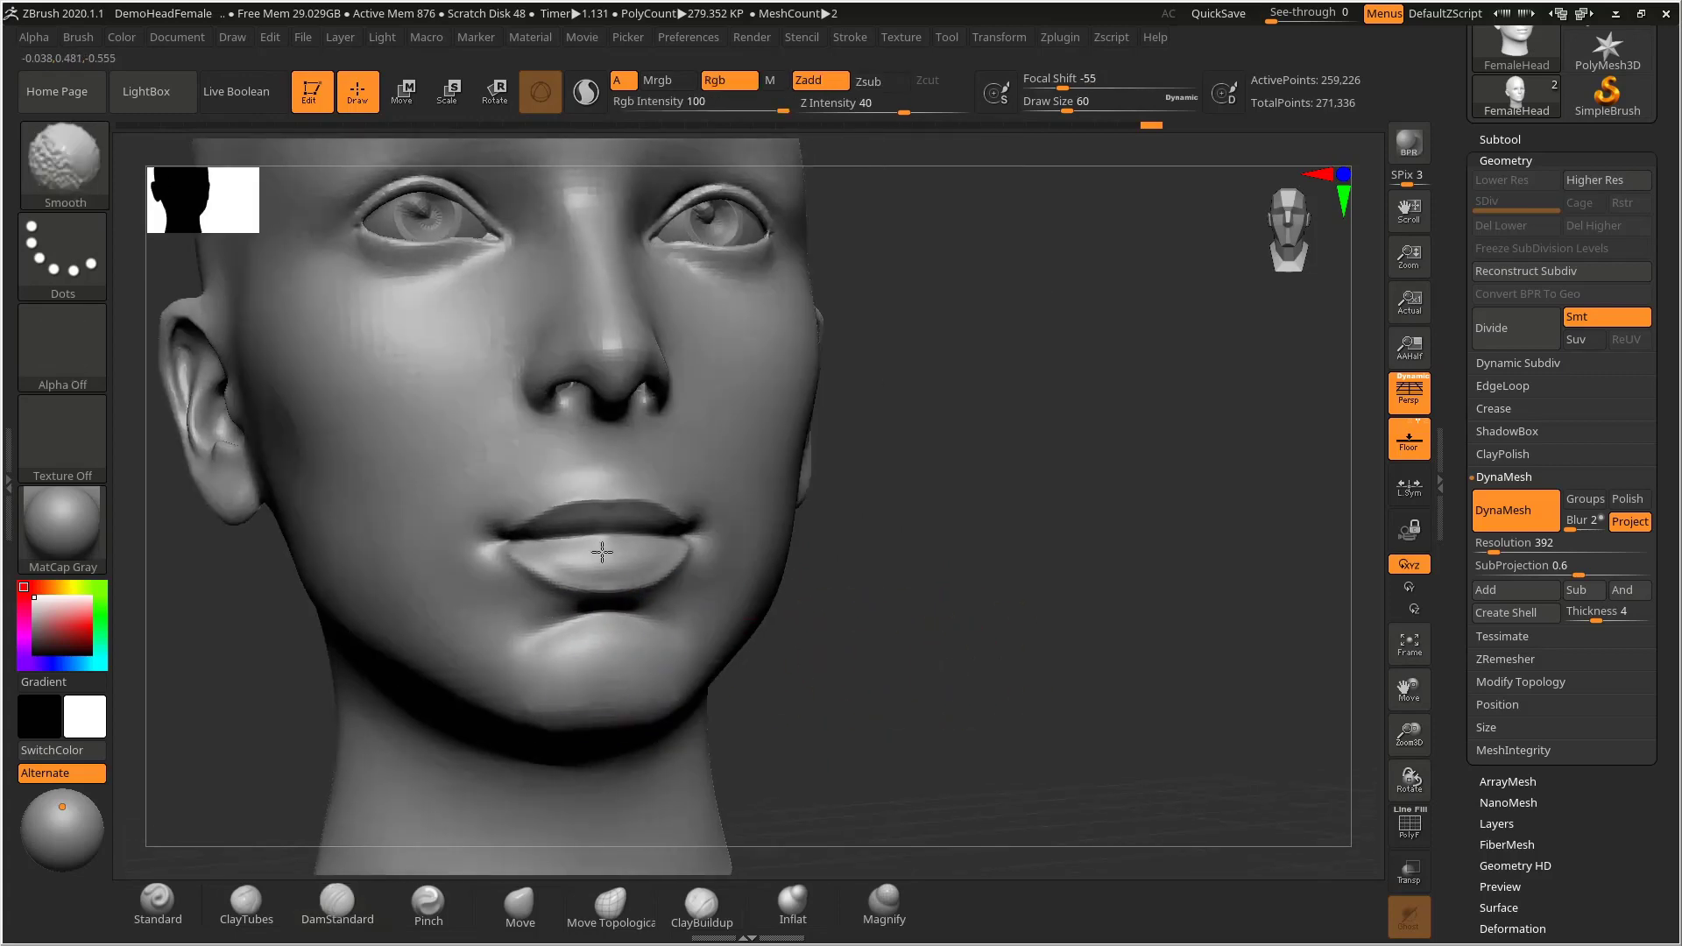
- Trace the curve of the lips in yellow as seen from beneath the chin and clear the annotation
{"action": "mouse_move", "coordinate": [919, 630]}
{"action": "left_mouse_down", "text": "alt"}
{"action": "mouse_move", "coordinate": [876, 601]}
{"action": "mouse_move", "coordinate": [970, 616]}
{"action": "mouse_move", "coordinate": [974, 653]}
{"action": "left_mouse_up", "text": "alt"}
{"action": "mouse_move", "coordinate": [974, 640]}
{"action": "left_mouse_down"}
{"action": "mouse_move", "coordinate": [1025, 640]}
{"action": "mouse_move", "coordinate": [924, 608]}
{"action": "mouse_move", "coordinate": [1017, 622]}
{"action": "mouse_move", "coordinate": [1058, 523]}
{"action": "mouse_move", "coordinate": [1060, 420]}
{"action": "mouse_move", "coordinate": [1063, 481]}
{"action": "mouse_move", "coordinate": [1085, 471]}
{"action": "mouse_move", "coordinate": [1070, 470]}
{"action": "left_mouse_up"}
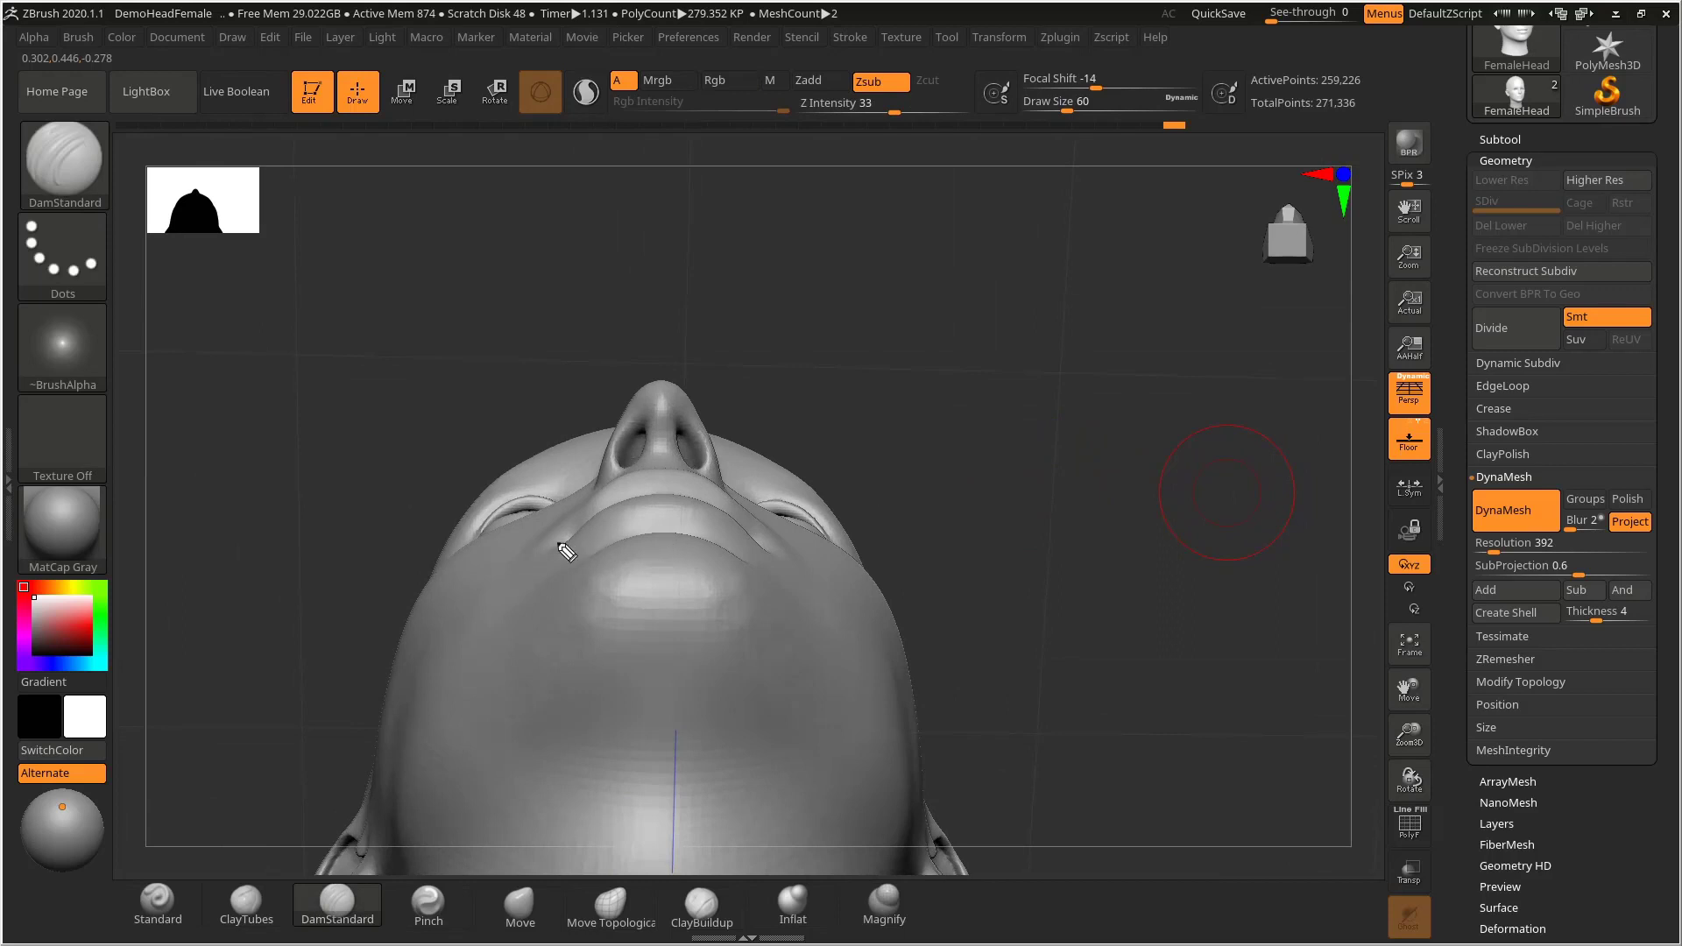
{"action": "left_click_drag", "start_coordinate": [764, 549], "coordinate": [768, 550]}
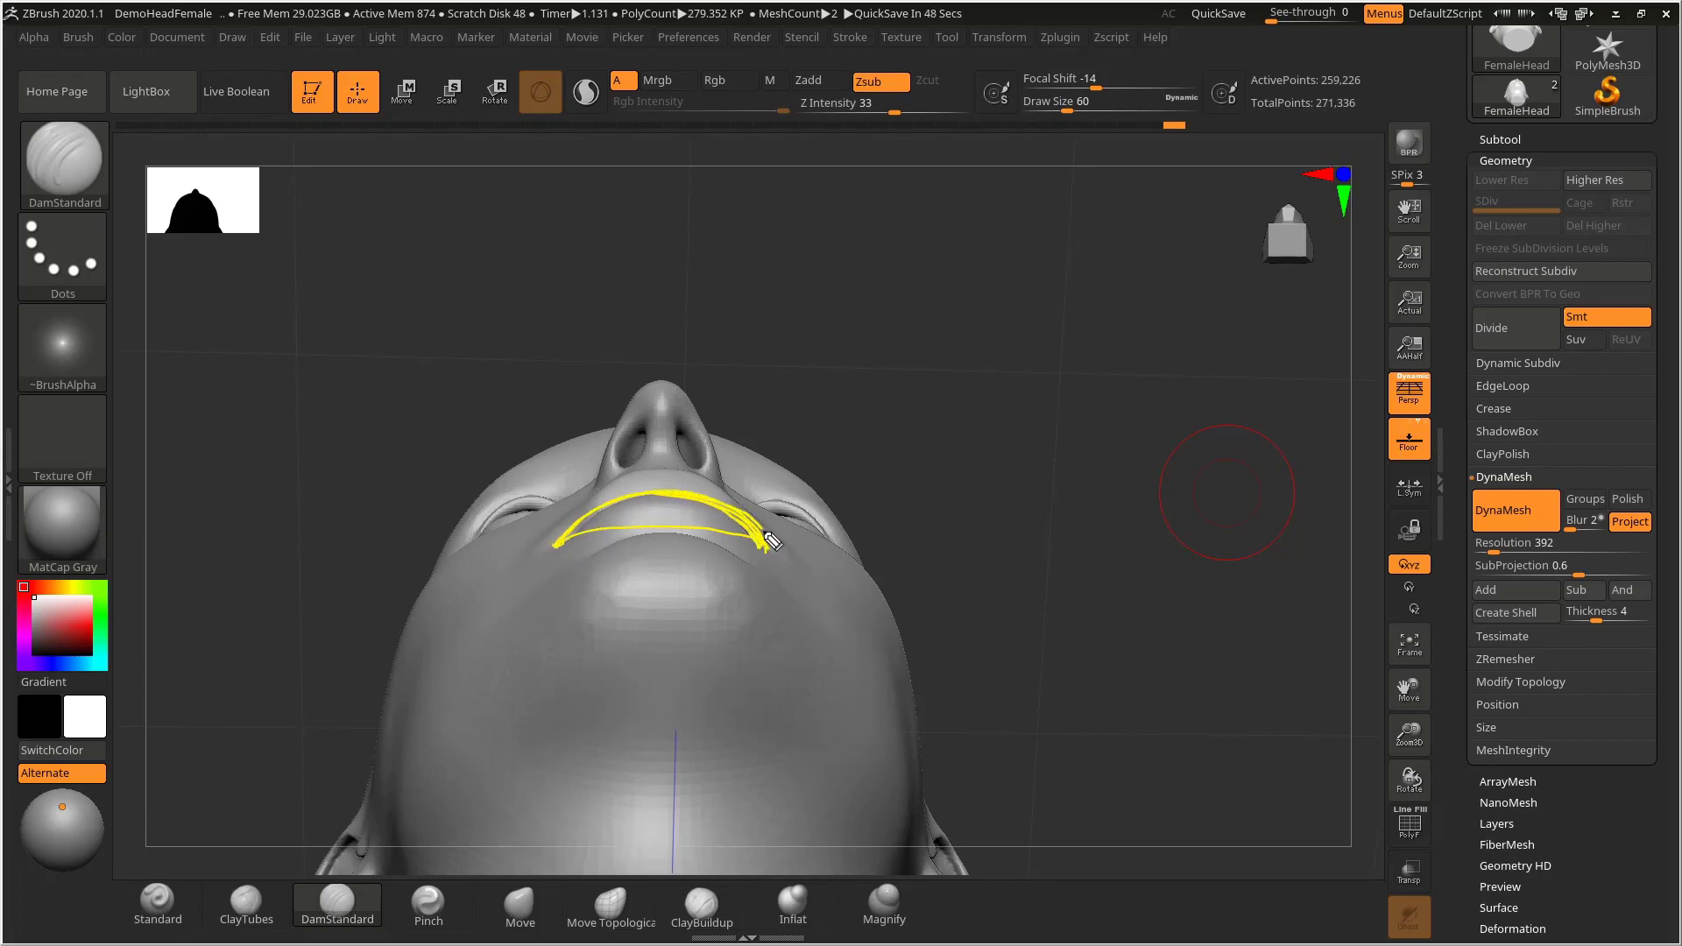
{"action": "key", "text": "ctrl+shift+6"}
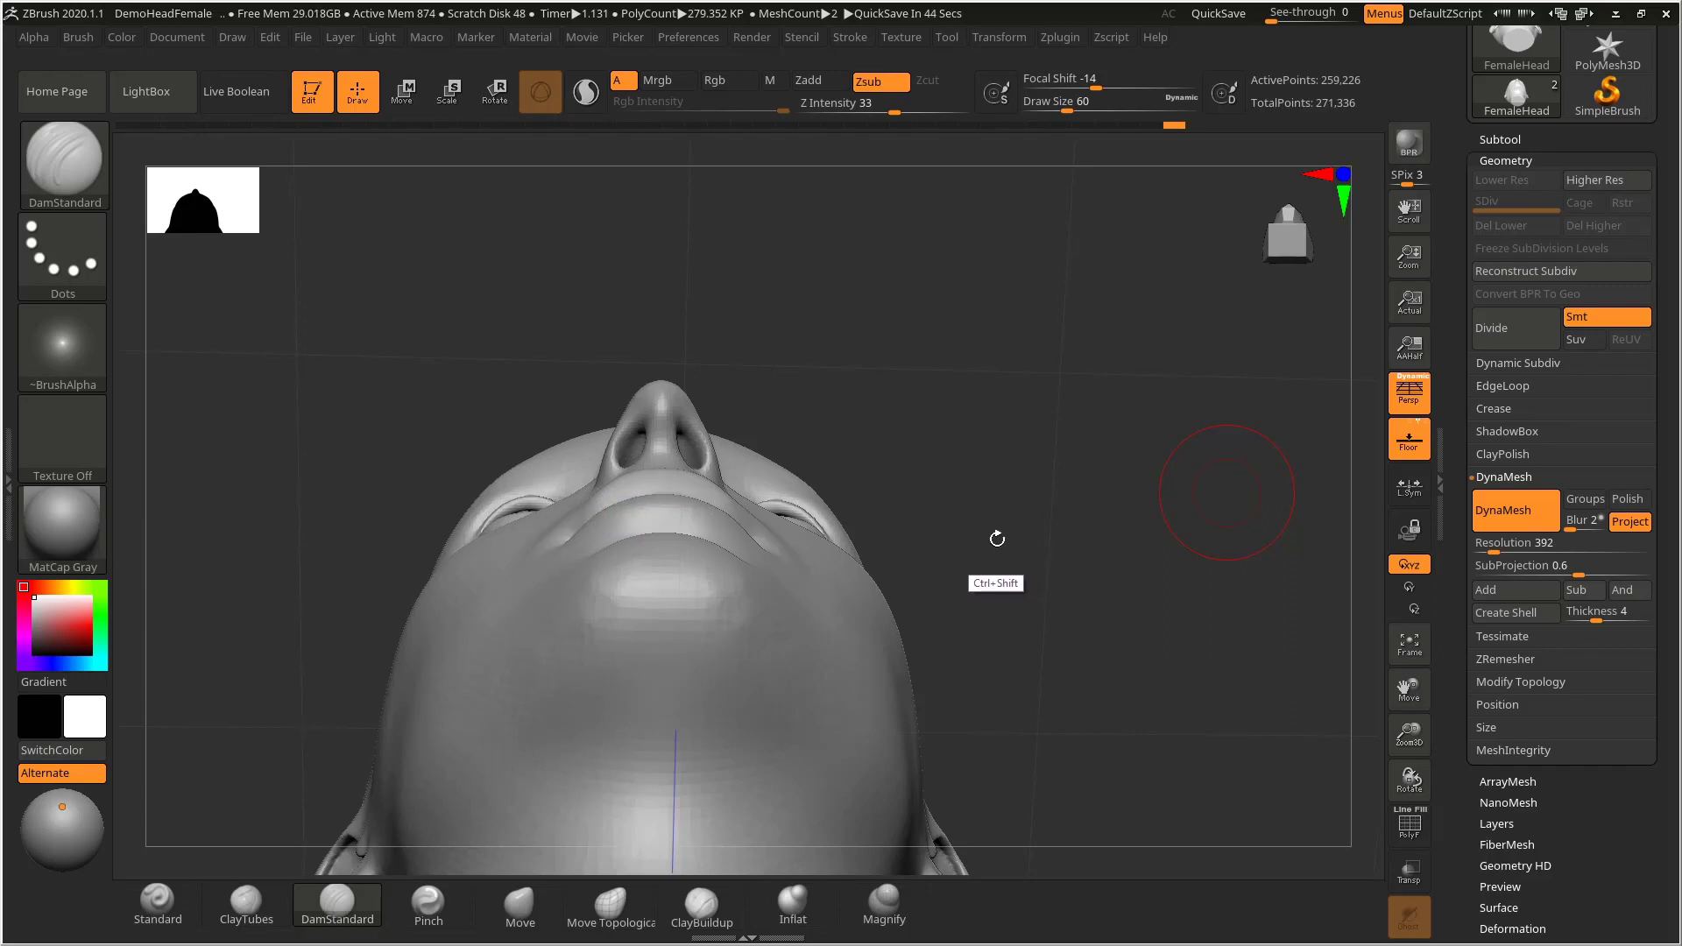
- Smooth the chin and rework the crease under the lower lip with the DamStandard brush at draw size 60
{"action": "left_click_drag", "start_coordinate": [999, 539], "coordinate": [862, 655]}
{"action": "key", "text": "shift"}
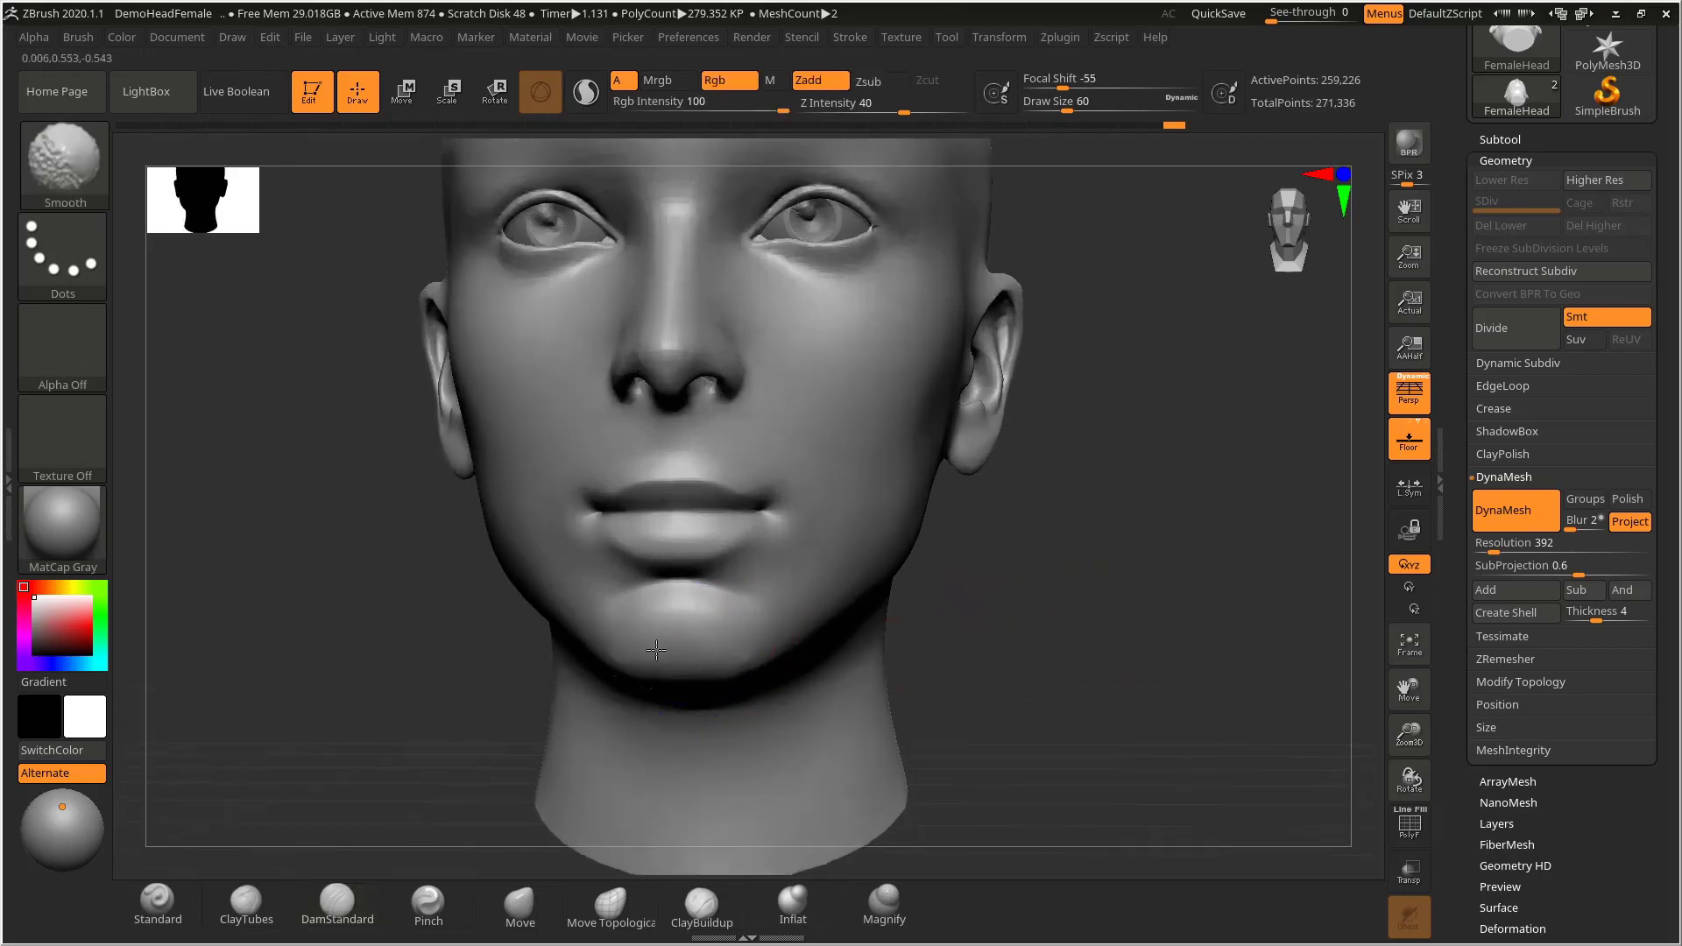
{"action": "mouse_move", "coordinate": [1001, 539]}
{"action": "left_mouse_down", "text": "alt"}
{"action": "mouse_move", "coordinate": [969, 608]}
{"action": "mouse_move", "coordinate": [1059, 620]}
{"action": "mouse_move", "coordinate": [1071, 637]}
{"action": "mouse_move", "coordinate": [1081, 608]}
{"action": "mouse_move", "coordinate": [995, 619]}
{"action": "left_mouse_up", "text": "alt"}
{"action": "left_click_drag", "start_coordinate": [801, 635], "coordinate": [852, 589]}
{"action": "left_click_drag", "start_coordinate": [694, 598], "coordinate": [679, 618]}
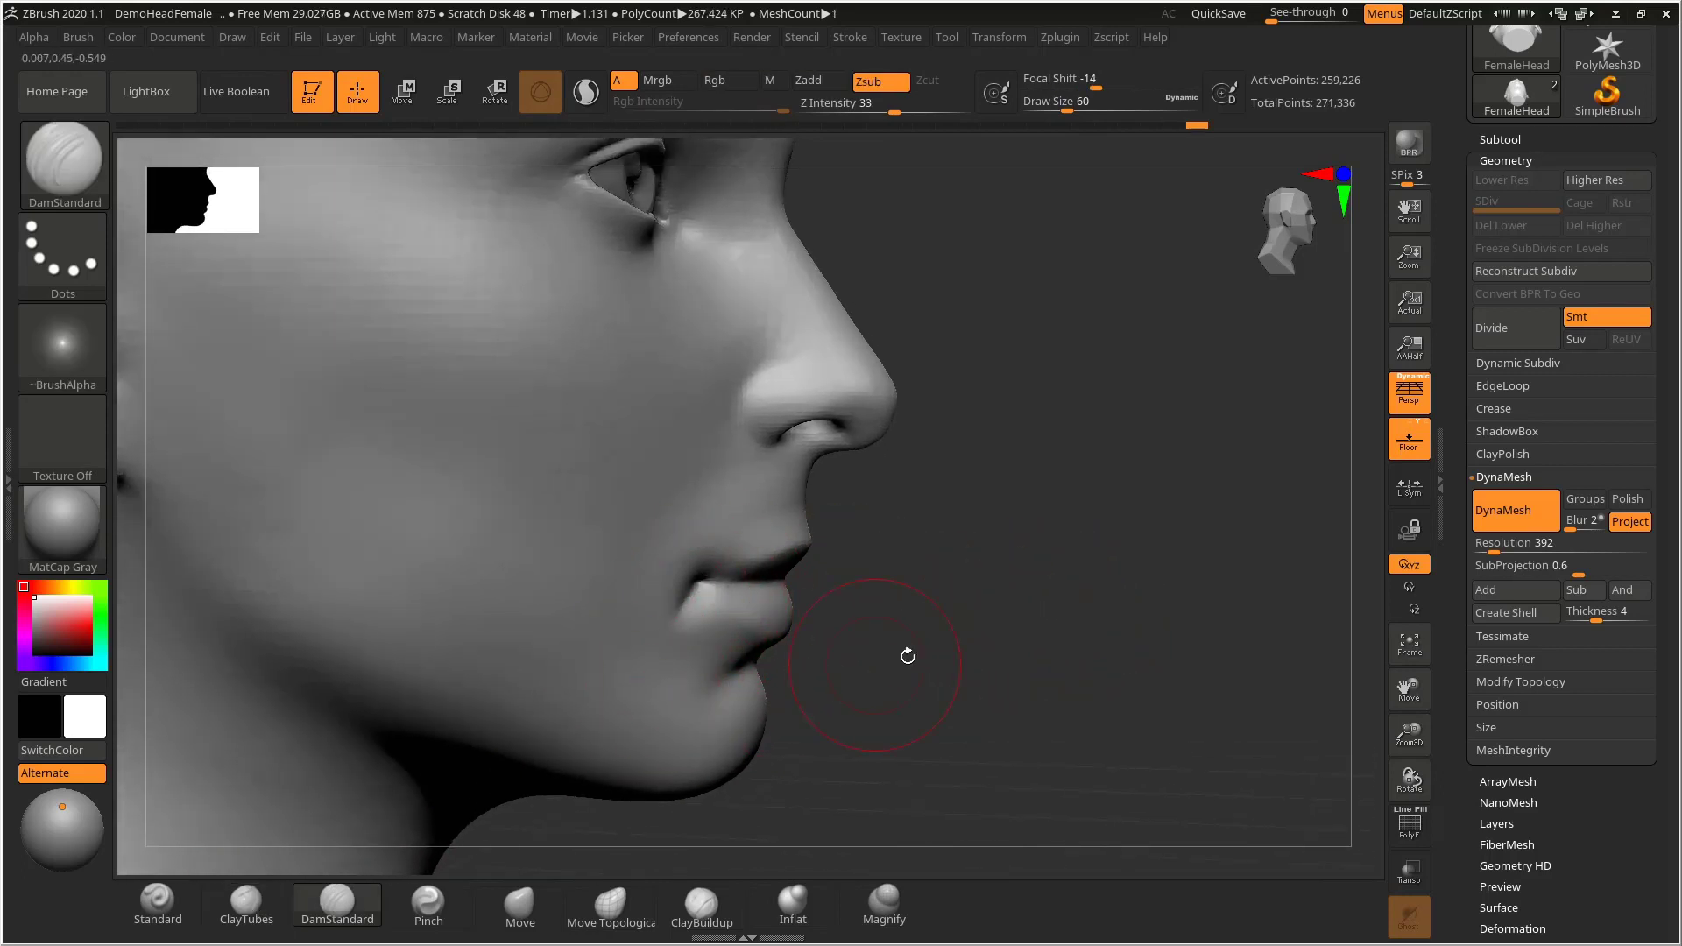
- Smooth the mouth corner and the edges of the upper and lower lips, using draw size 39 around the upper lip
{"action": "mouse_move", "coordinate": [950, 615]}
{"action": "left_mouse_down", "text": "shift"}
{"action": "mouse_move", "coordinate": [841, 583]}
{"action": "mouse_move", "coordinate": [1060, 587]}
{"action": "mouse_move", "coordinate": [1191, 646]}
{"action": "left_mouse_up", "text": "shift"}
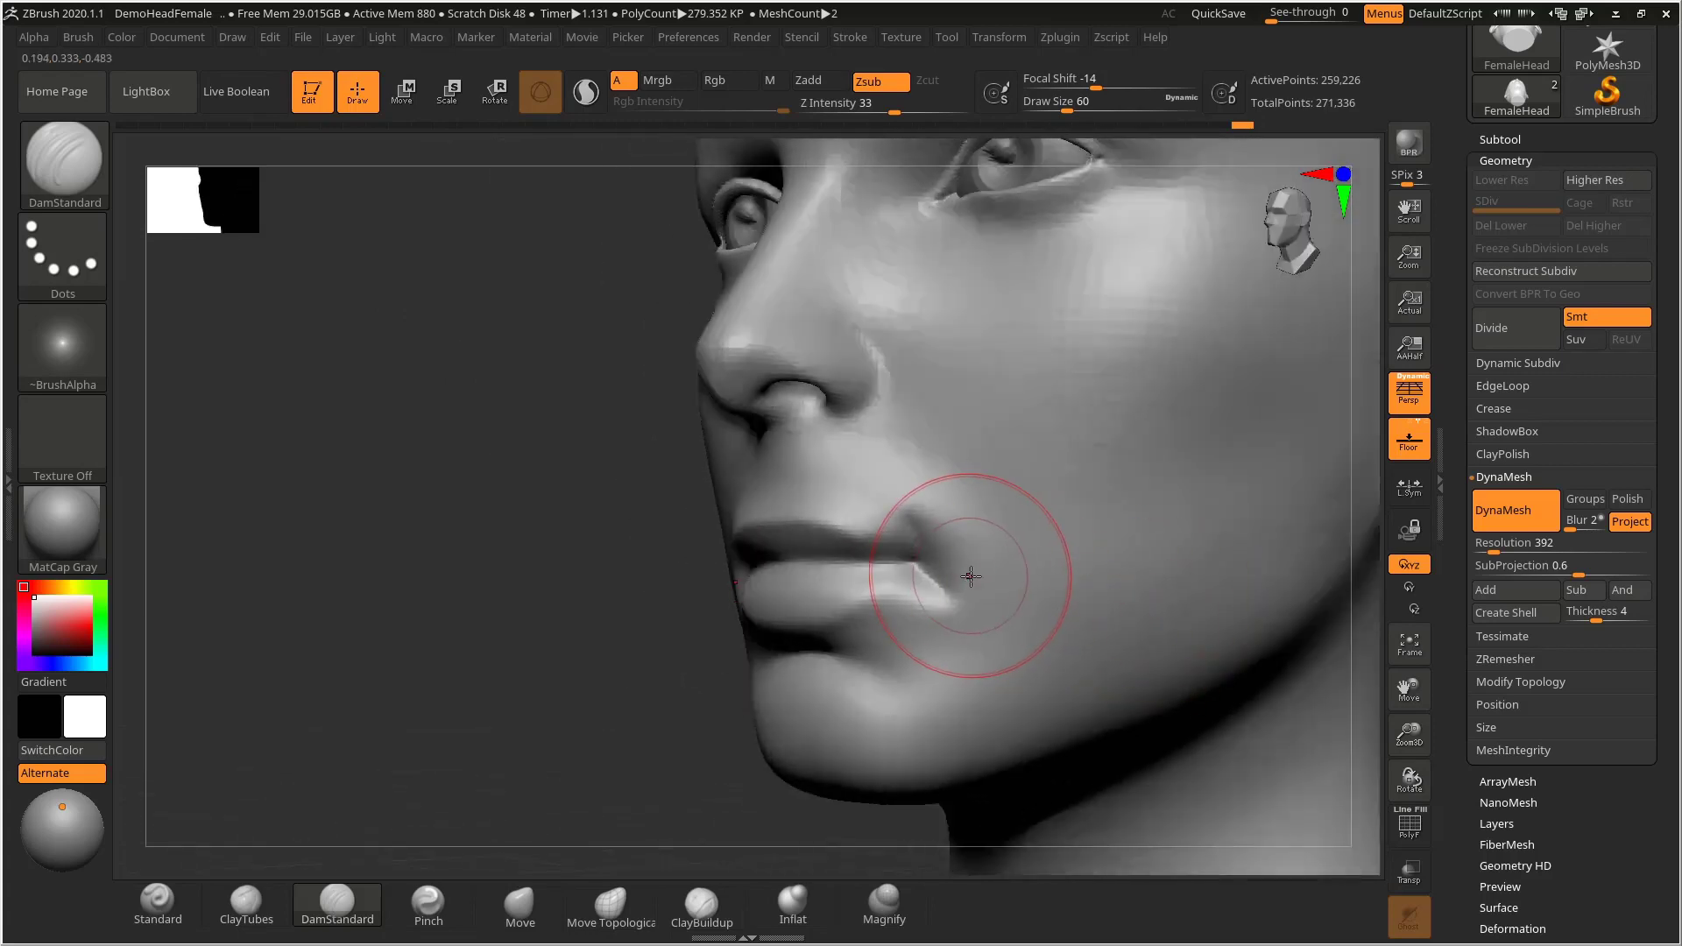
{"action": "mouse_move", "coordinate": [965, 579]}
{"action": "left_mouse_down", "text": "shift"}
{"action": "mouse_move", "coordinate": [938, 571]}
{"action": "mouse_move", "coordinate": [951, 614]}
{"action": "left_mouse_up", "text": "shift"}
{"action": "mouse_move", "coordinate": [941, 550]}
{"action": "left_mouse_down", "text": "shift"}
{"action": "mouse_move", "coordinate": [864, 496]}
{"action": "mouse_move", "coordinate": [879, 507]}
{"action": "left_mouse_up", "text": "shift"}
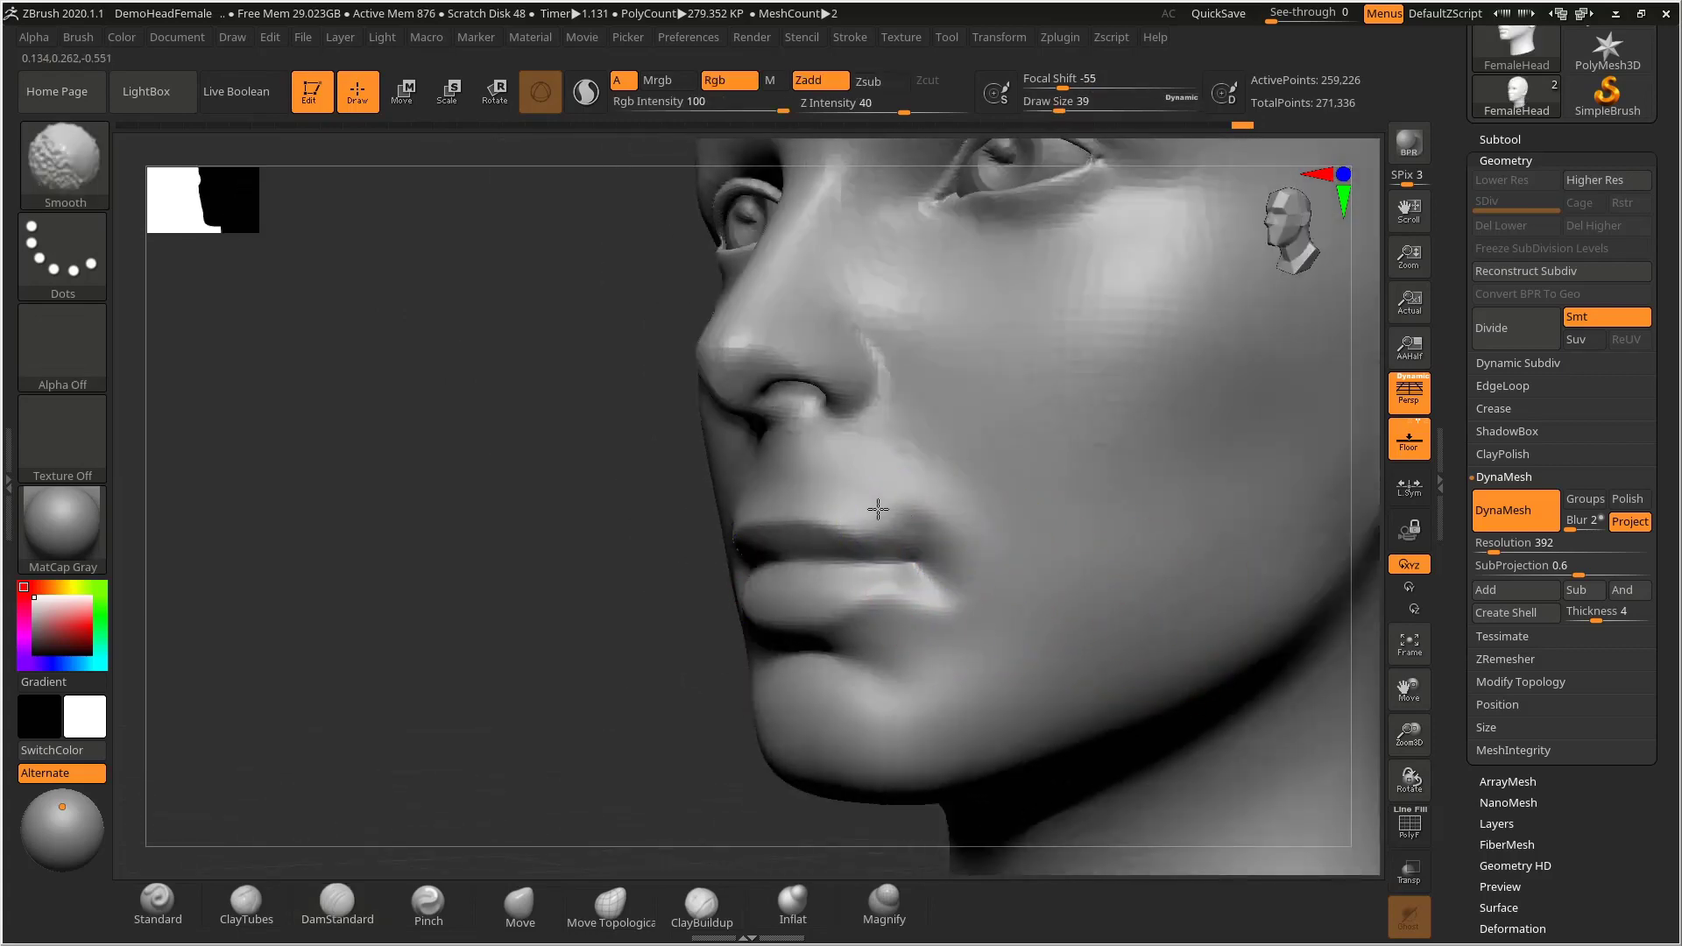
{"action": "left_click_drag", "start_coordinate": [864, 594], "coordinate": [911, 625], "text": "shift"}
- Deepen the line between the lips out to the mouth corner with the DamStandard brush at draw size 21
{"action": "key", "text": "b"}
{"action": "key", "text": "d"}
{"action": "key", "text": "s"}
{"action": "mouse_move", "coordinate": [1025, 565]}
{"action": "left_mouse_down"}
{"action": "mouse_move", "coordinate": [902, 575]}
{"action": "mouse_move", "coordinate": [913, 562]}
{"action": "left_mouse_up"}
{"action": "left_click_drag", "start_coordinate": [375, 657], "coordinate": [1174, 591]}
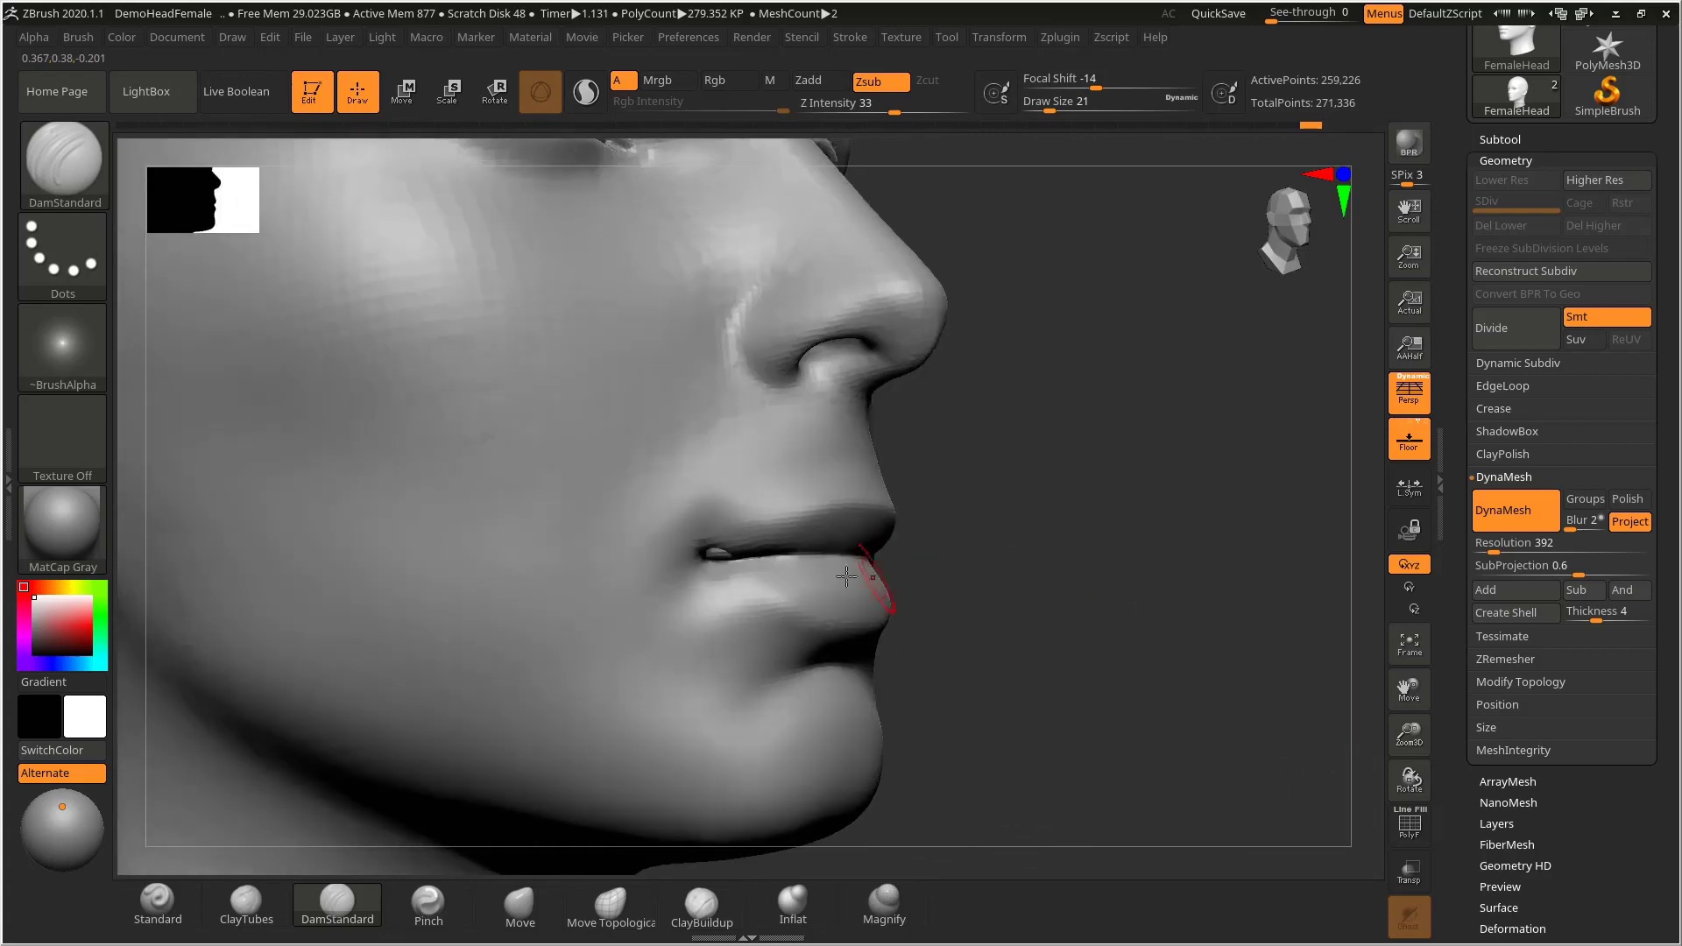
- Select the eyes subtool and push its geometry poking out of the mouth corner back inside with the Move brush at draw size 76
{"action": "left_click", "coordinate": [716, 553], "text": "alt"}
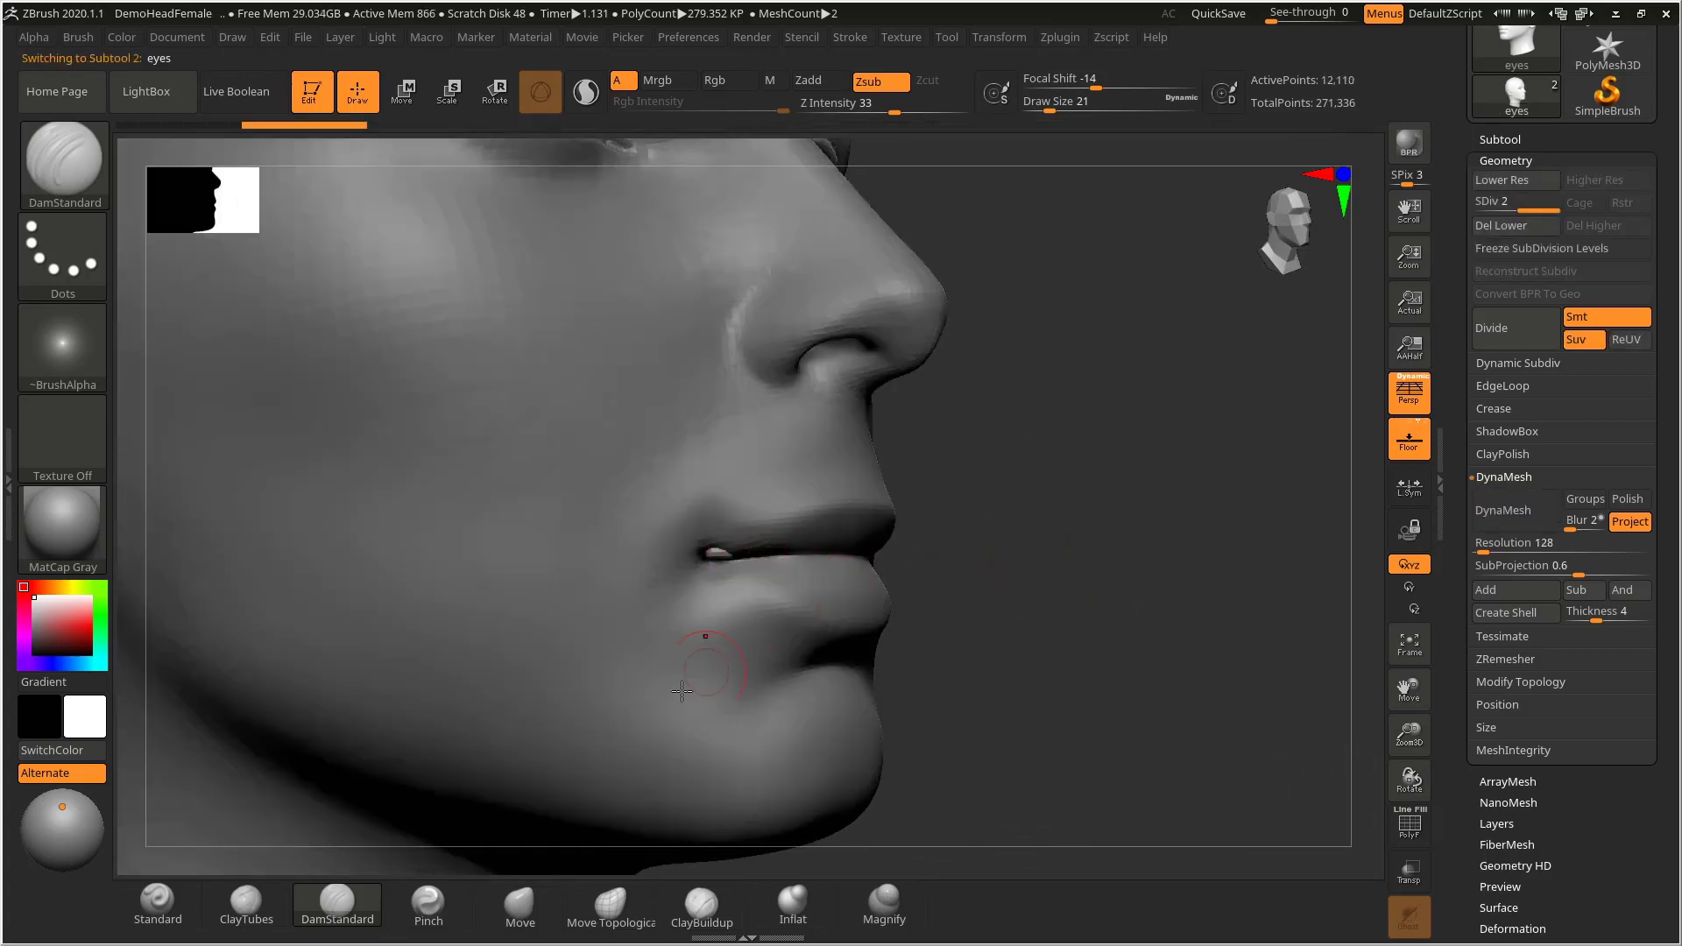
{"action": "key", "text": "w"}
{"action": "left_click", "coordinate": [519, 908]}
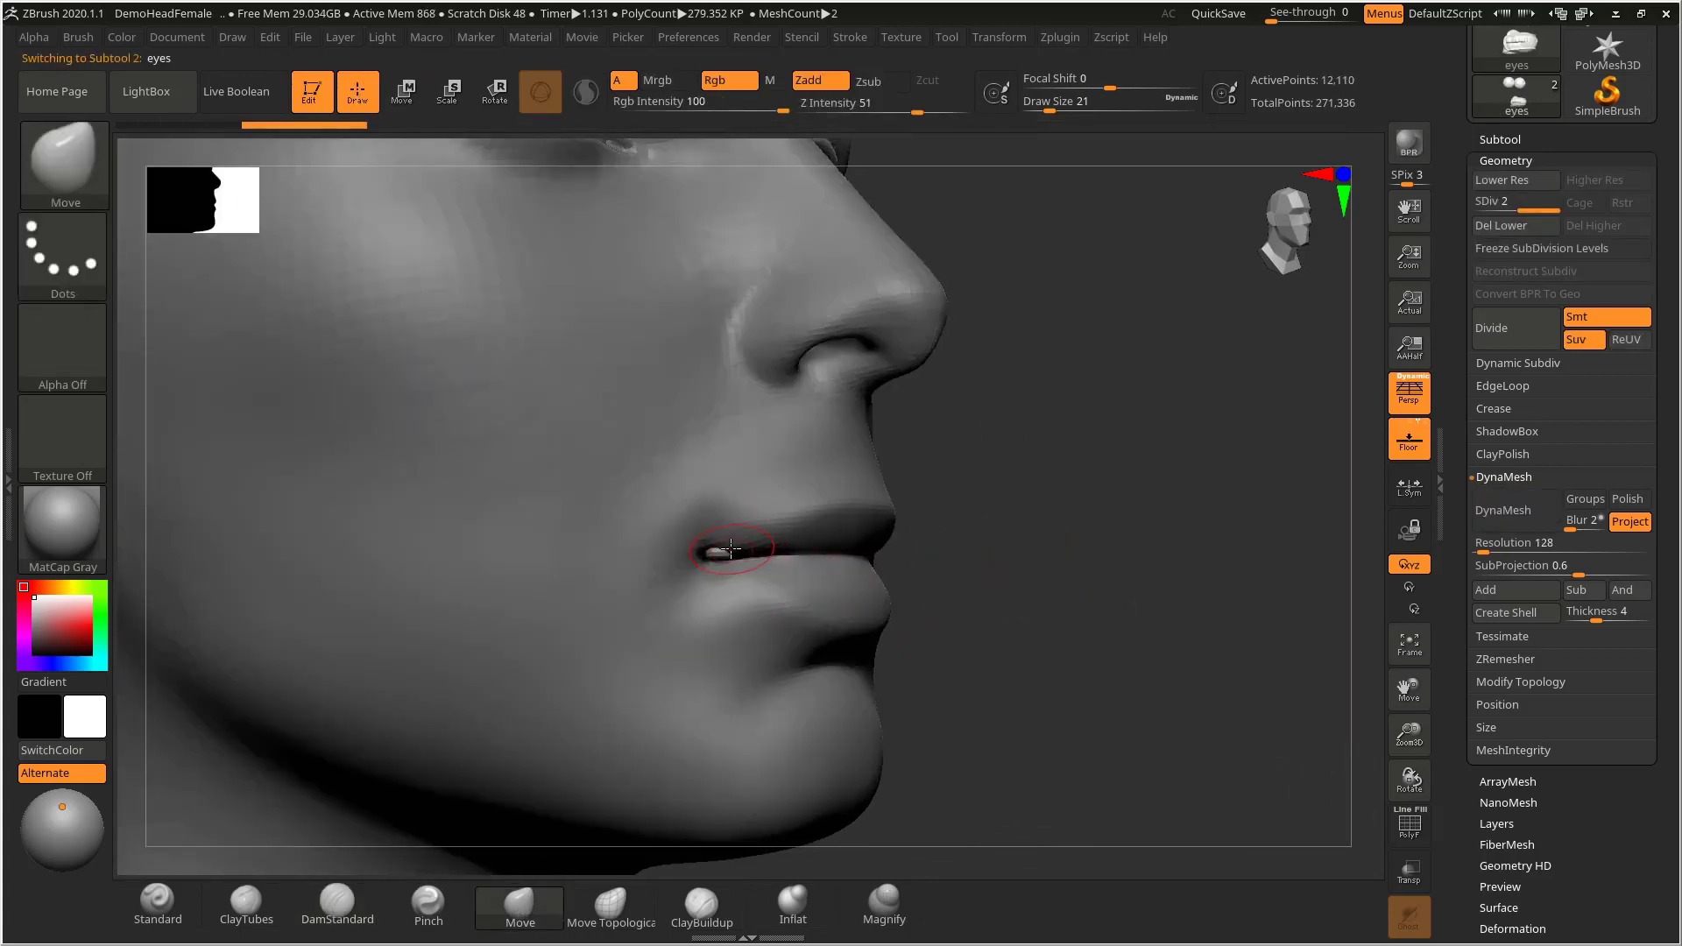
{"action": "key", "text": "s"}
{"action": "left_click", "coordinate": [727, 554]}
{"action": "left_click_drag", "start_coordinate": [681, 555], "coordinate": [847, 546]}
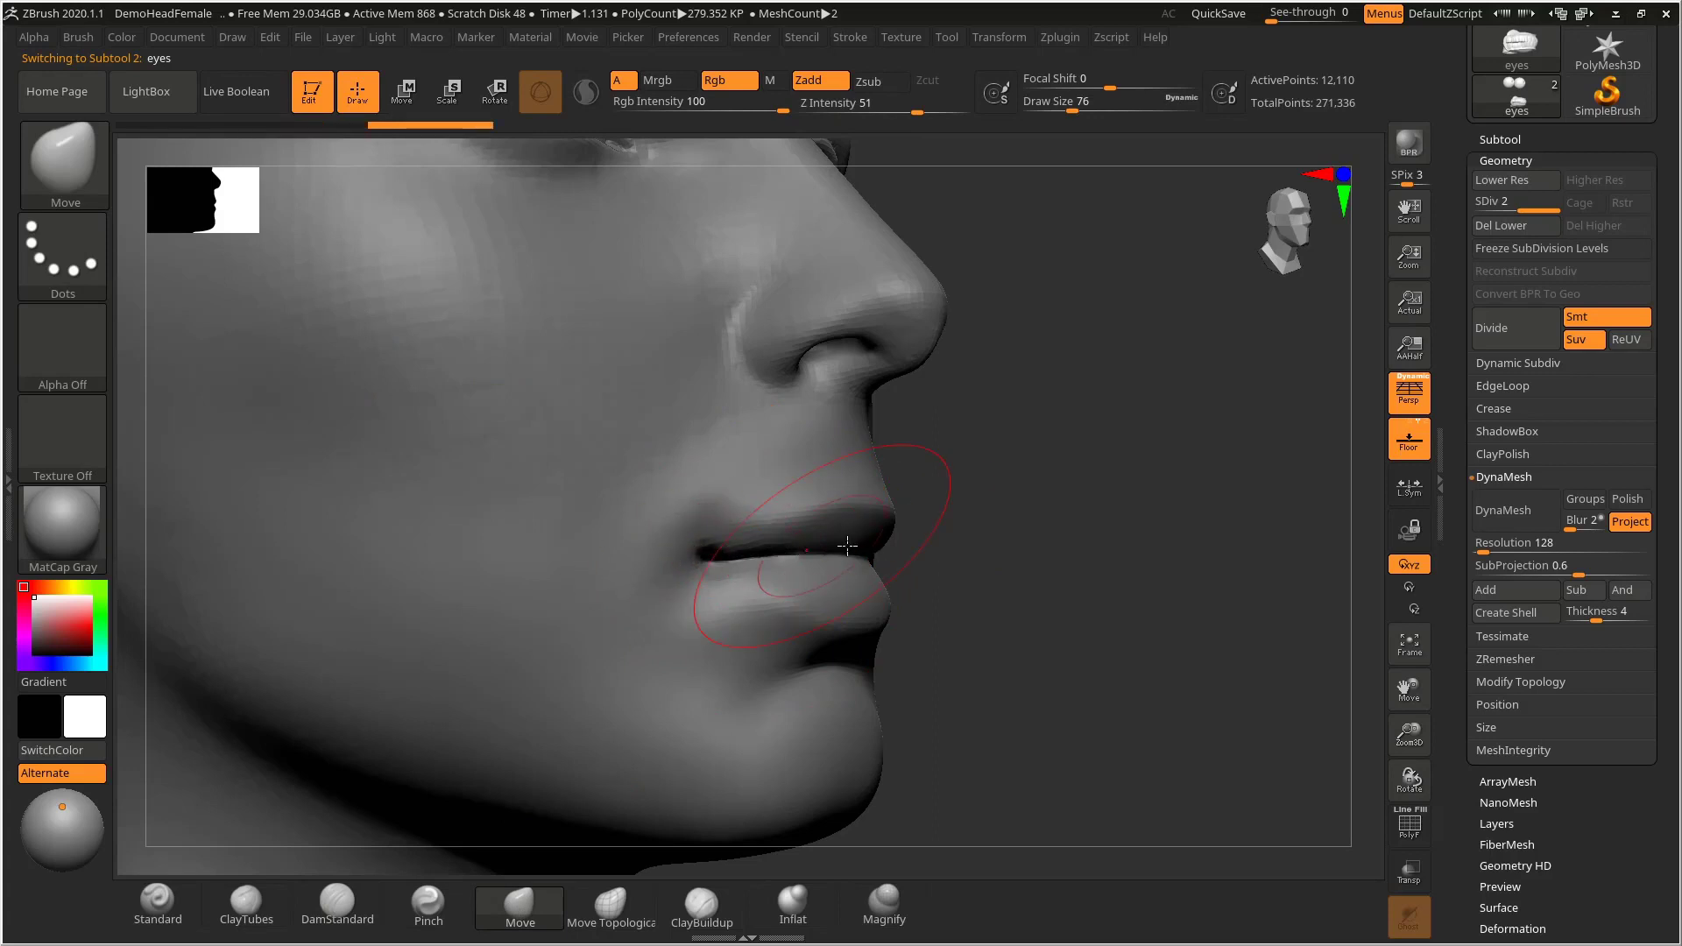
- Set the Move brush's draw size to 31
{"action": "key", "text": "s"}
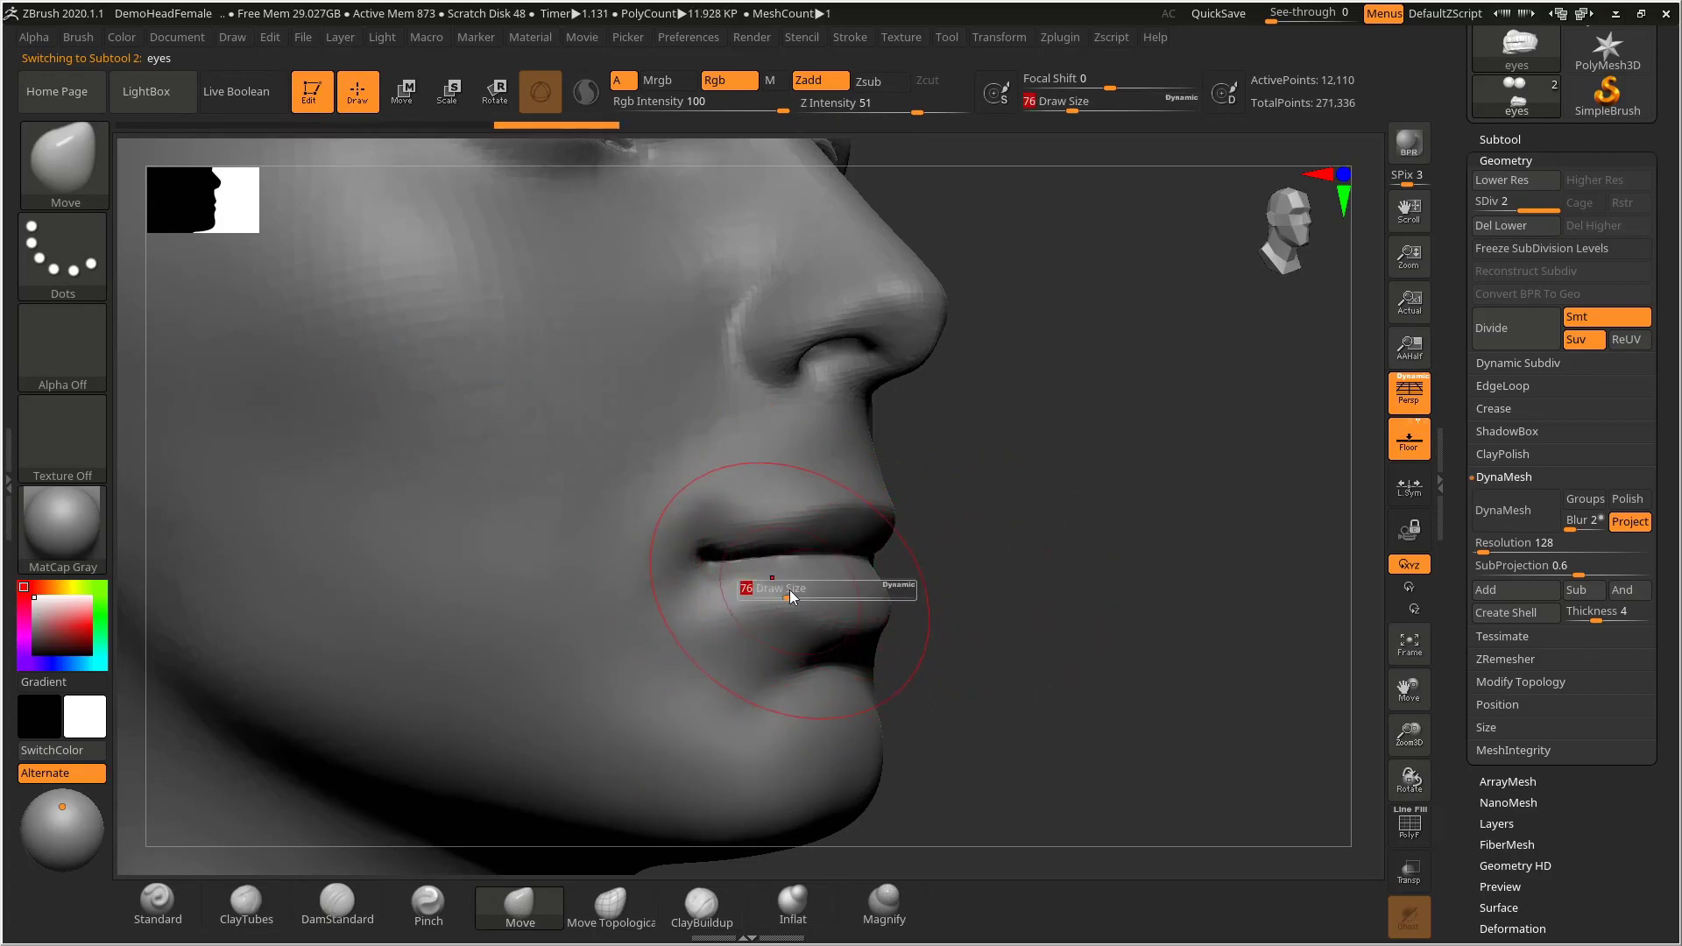
{"action": "left_click", "coordinate": [777, 589]}
{"action": "left_click_drag", "start_coordinate": [776, 589], "coordinate": [771, 589]}
- Sketch the lip profile and vertical guide lines in front of both lips in side view, clearing the annotations
{"action": "left_click_drag", "start_coordinate": [1062, 564], "coordinate": [777, 592], "text": "alt"}
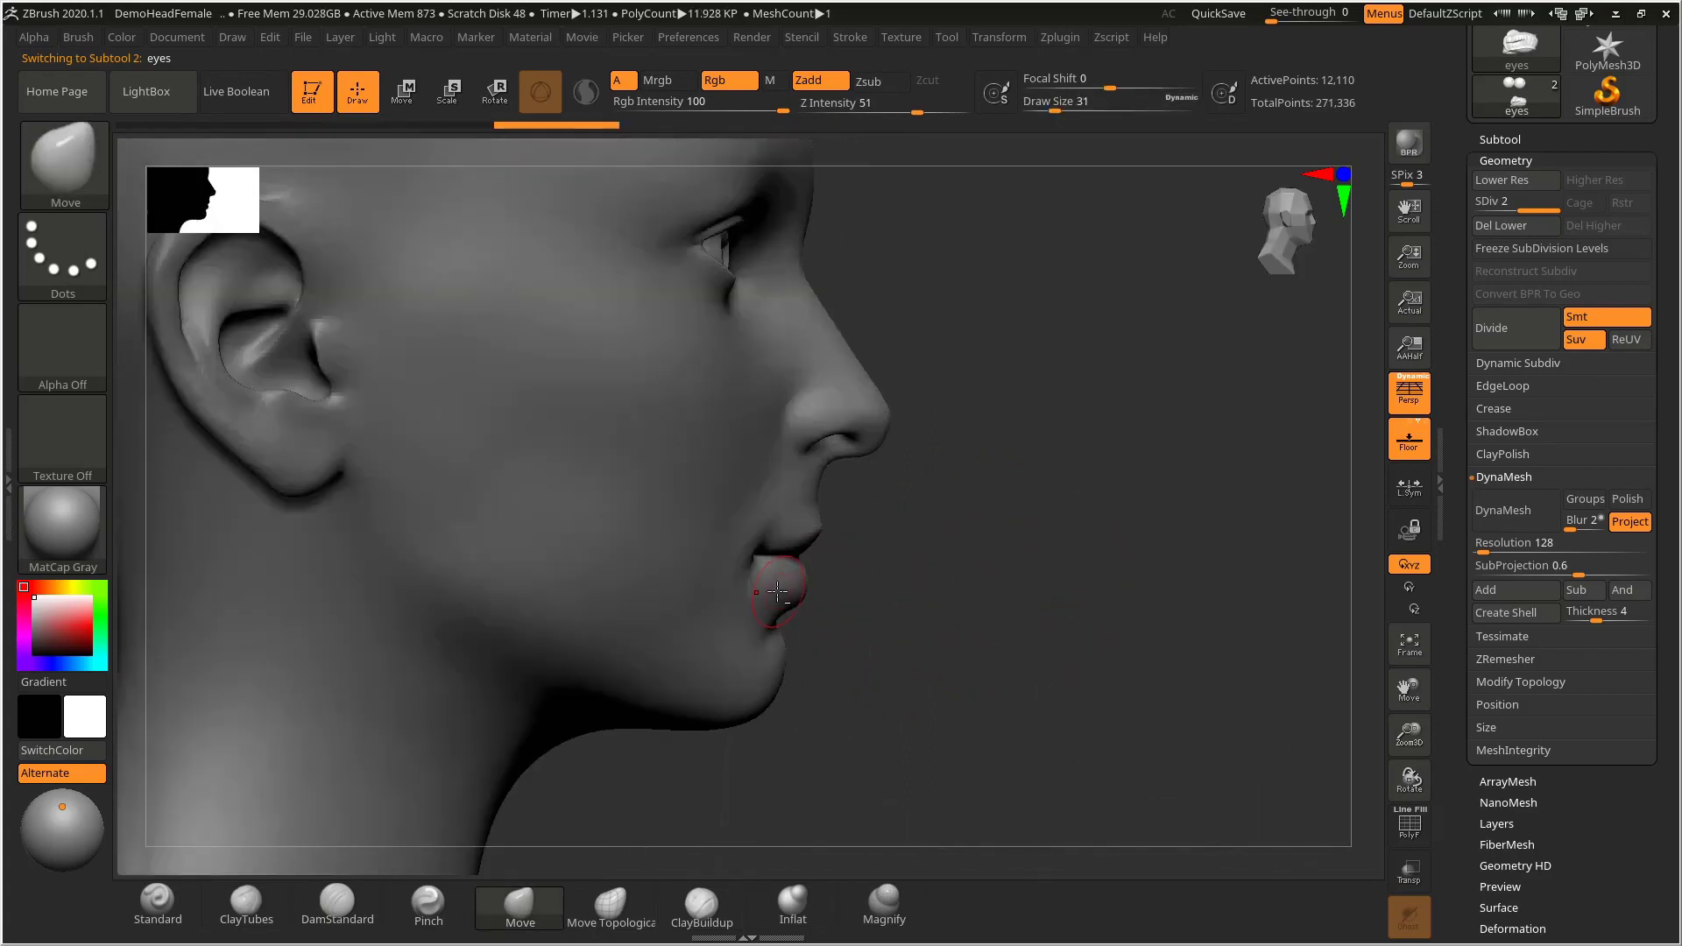
{"action": "left_click_drag", "start_coordinate": [916, 553], "coordinate": [876, 588], "text": "alt"}
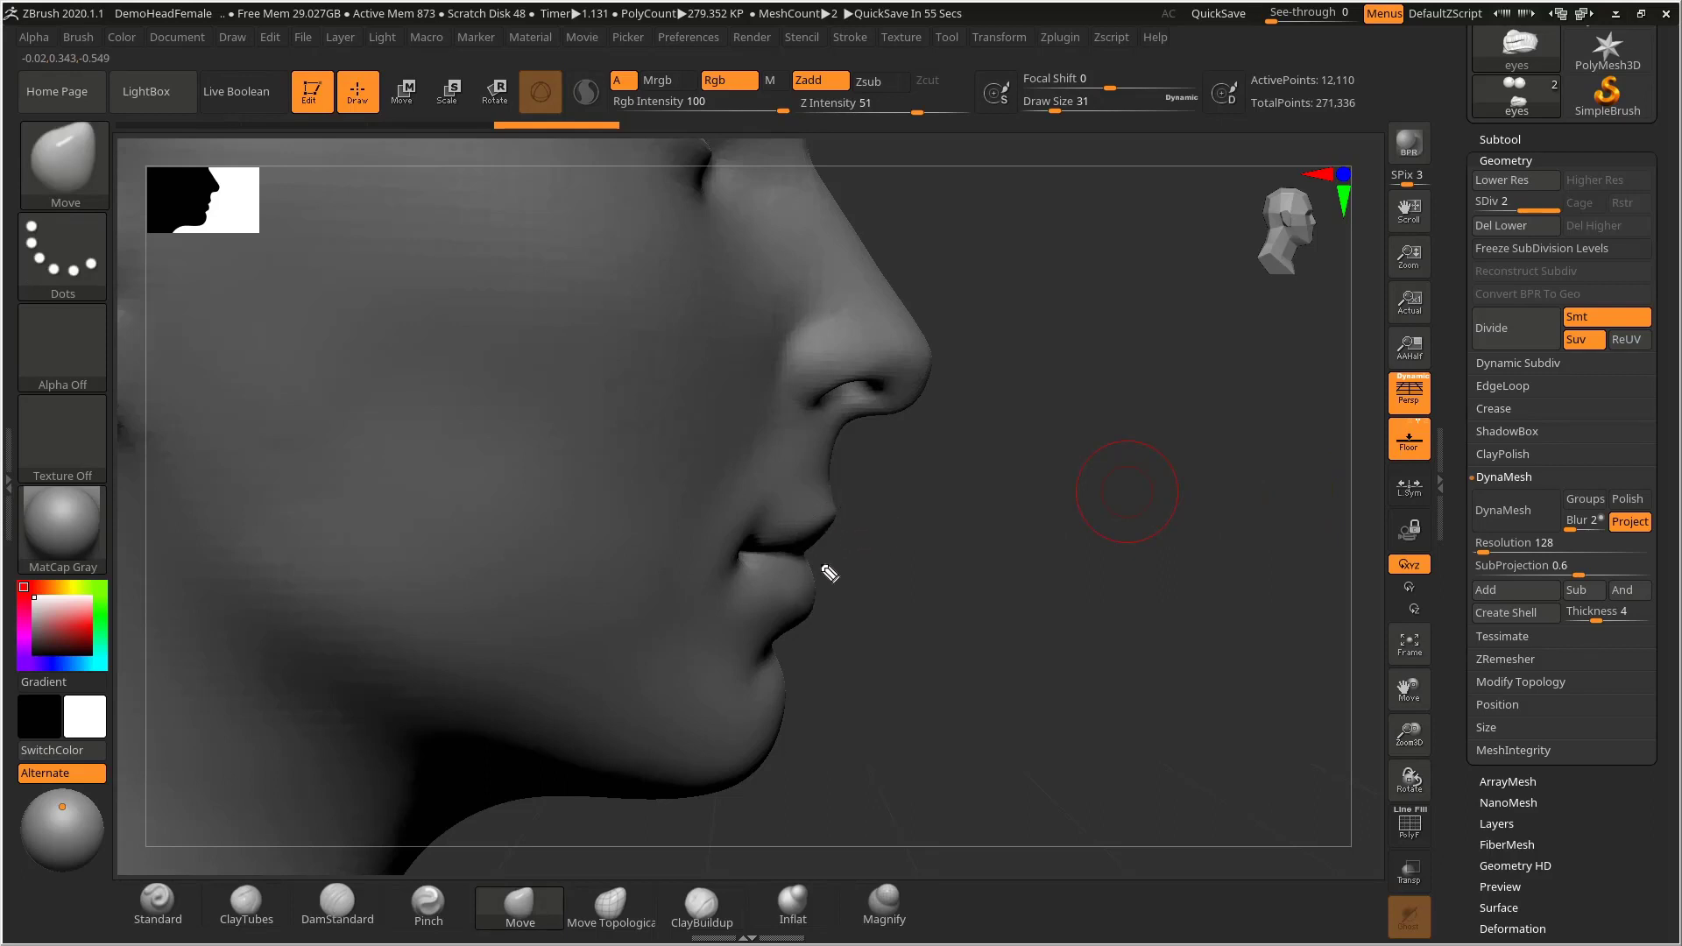
{"action": "left_click_drag", "start_coordinate": [835, 484], "coordinate": [821, 614]}
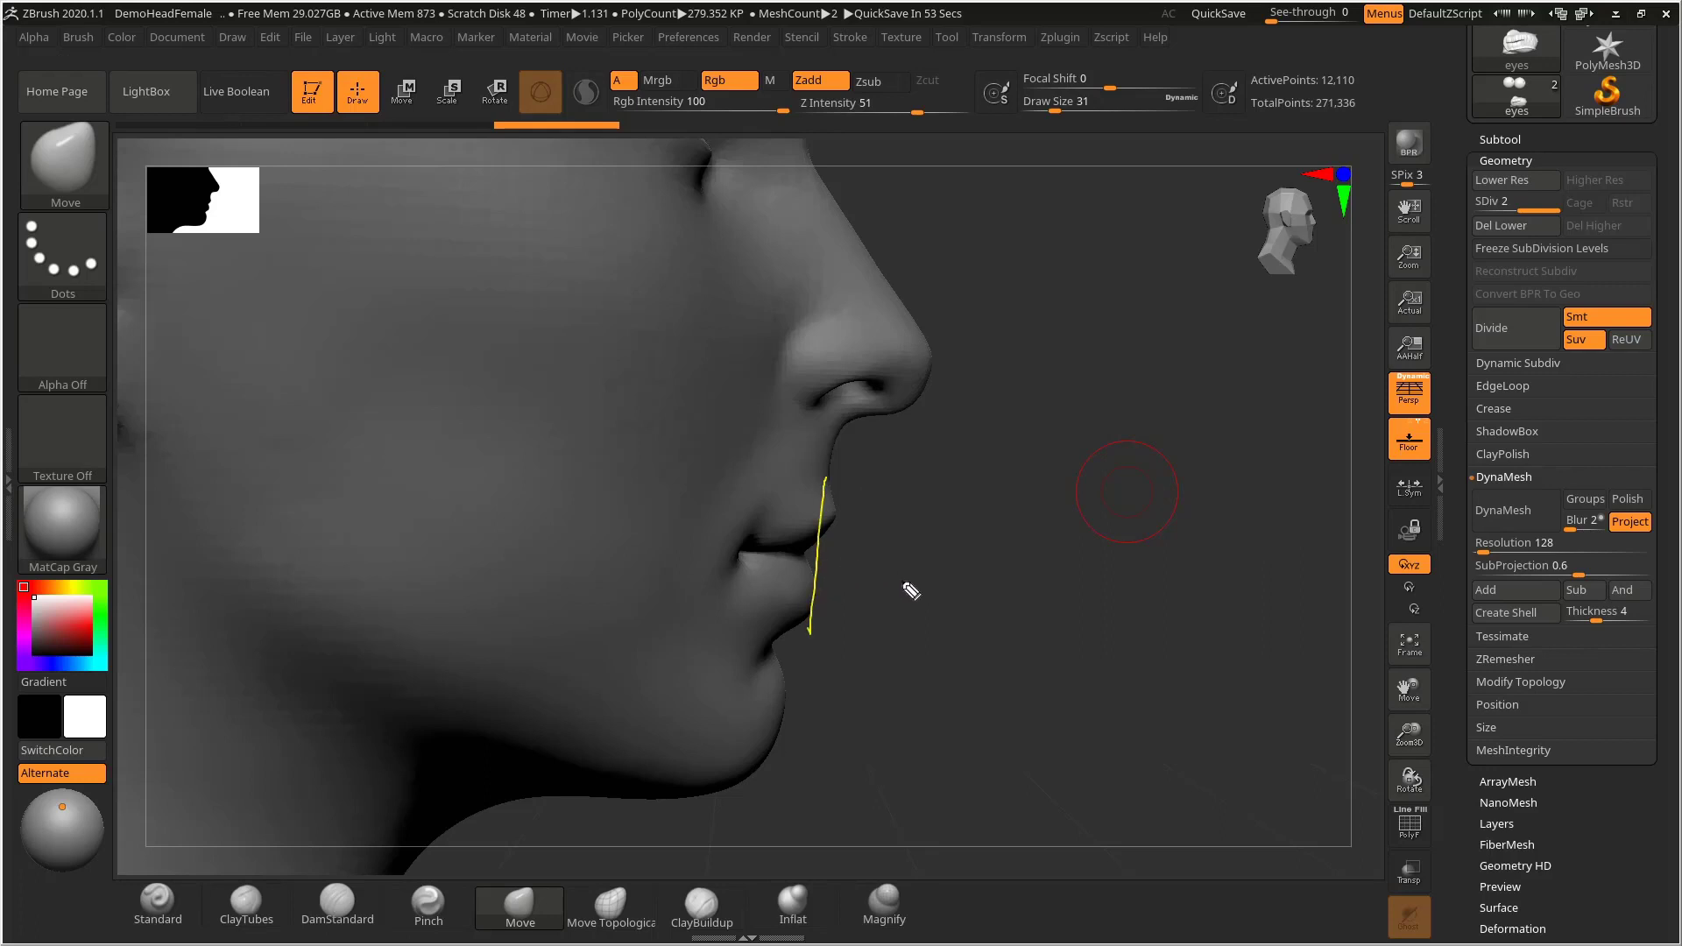
{"action": "key", "text": "ctrl+shift+6"}
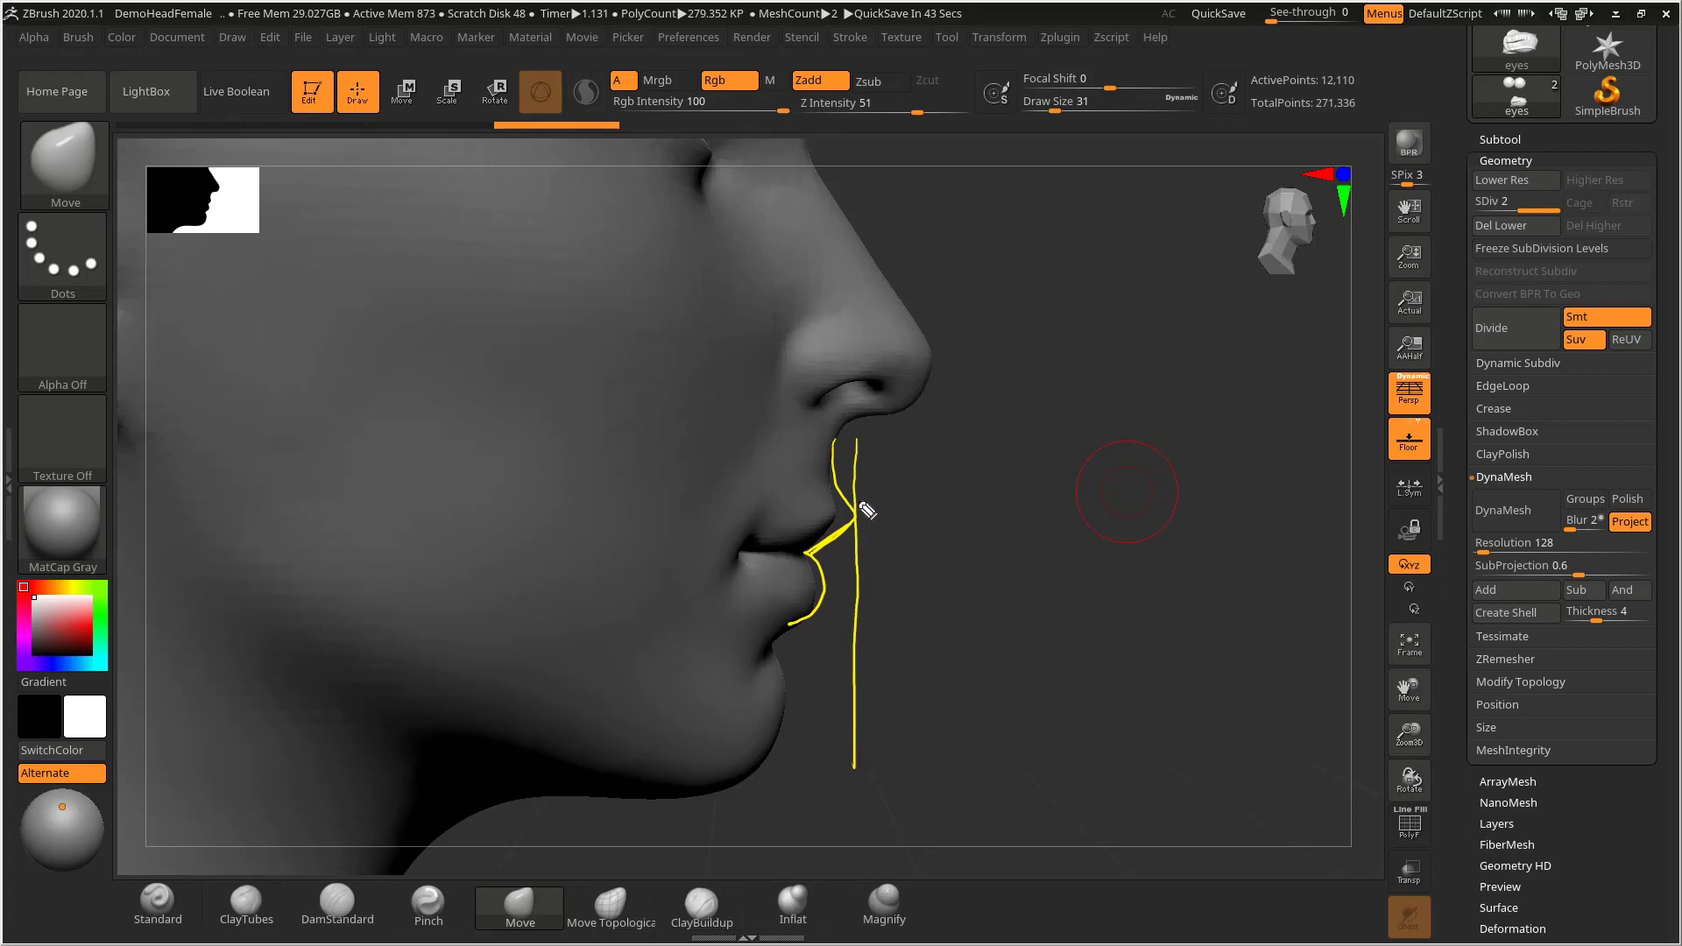
{"action": "left_click_drag", "start_coordinate": [857, 449], "coordinate": [858, 744]}
{"action": "left_click_drag", "start_coordinate": [828, 569], "coordinate": [826, 717]}
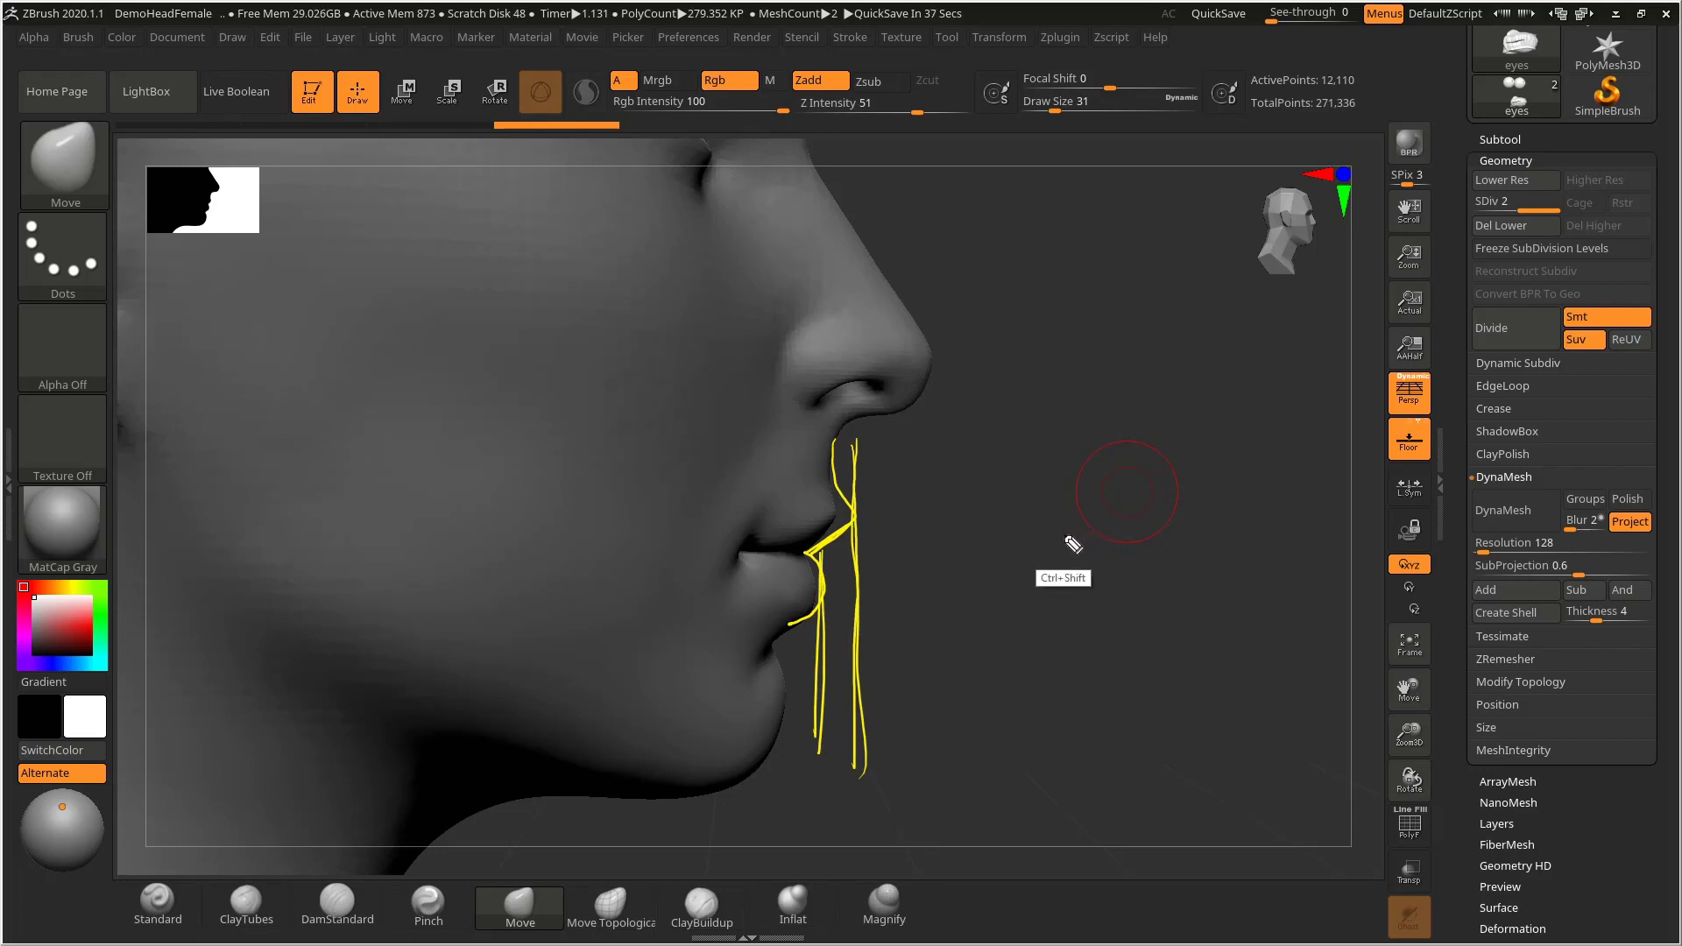
{"action": "key", "text": "ctrl+shift+6"}
{"action": "key", "text": "ctrl+shift+7"}
{"action": "key", "text": "ctrl+shift+2"}
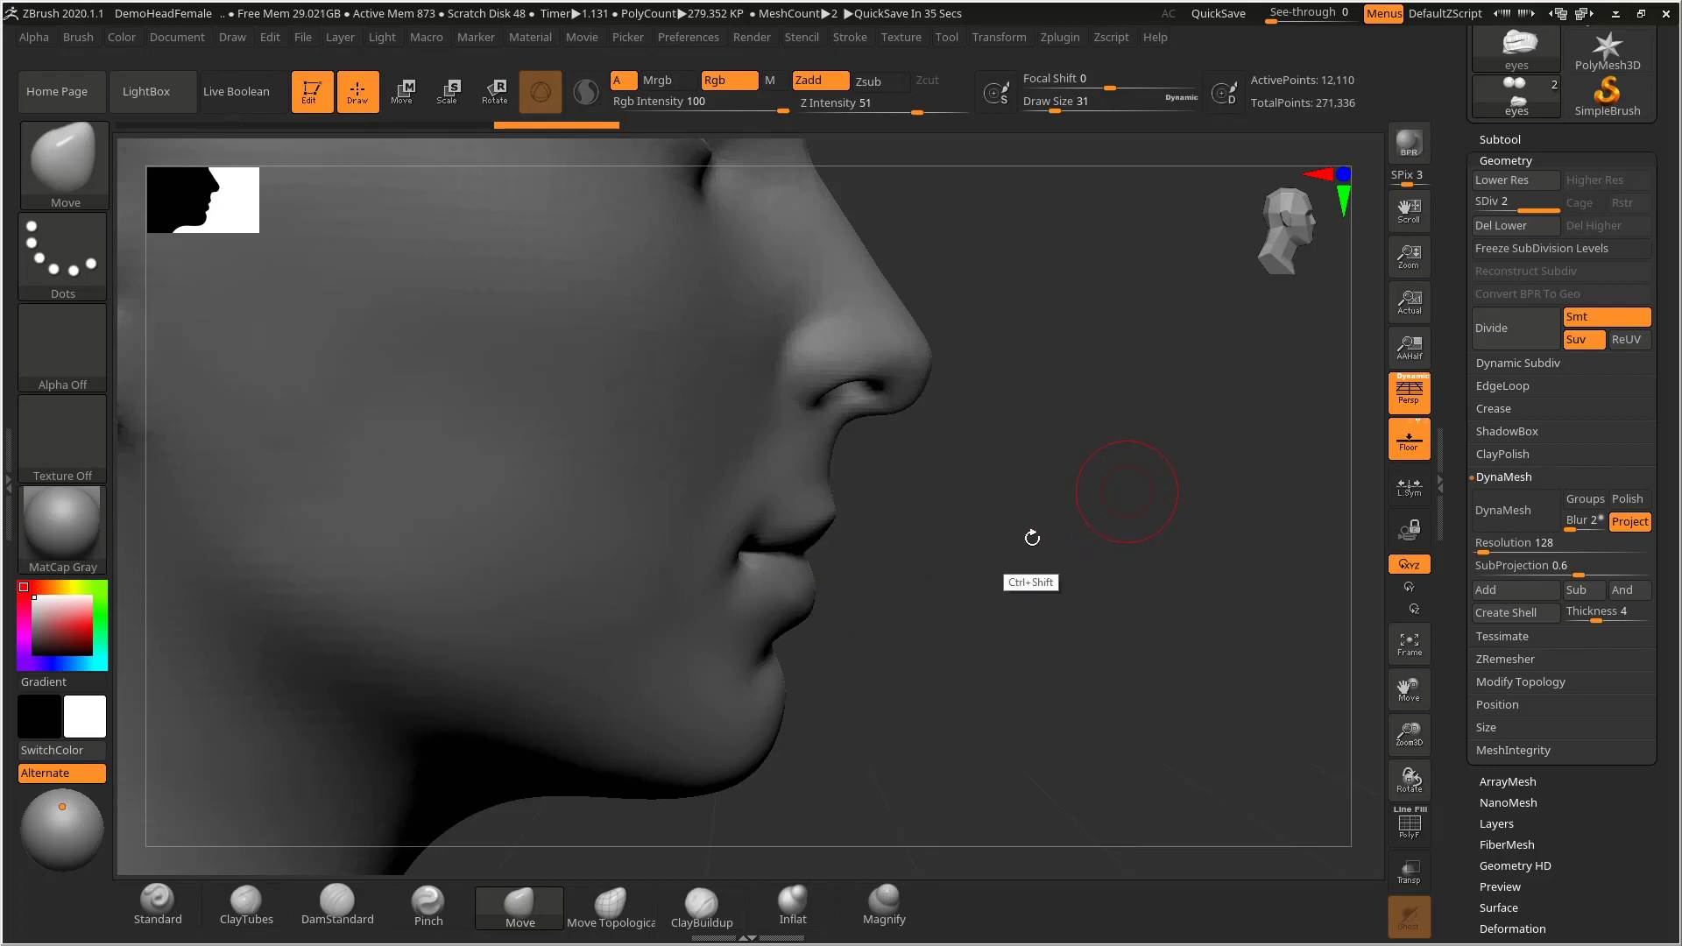
- Pull the FemaleHead subtool's upper lip forward in profile with the Move brush at draw size 52
{"action": "key", "text": "s"}
{"action": "left_click_drag", "start_coordinate": [790, 536], "coordinate": [811, 517]}
{"action": "key", "text": "s"}
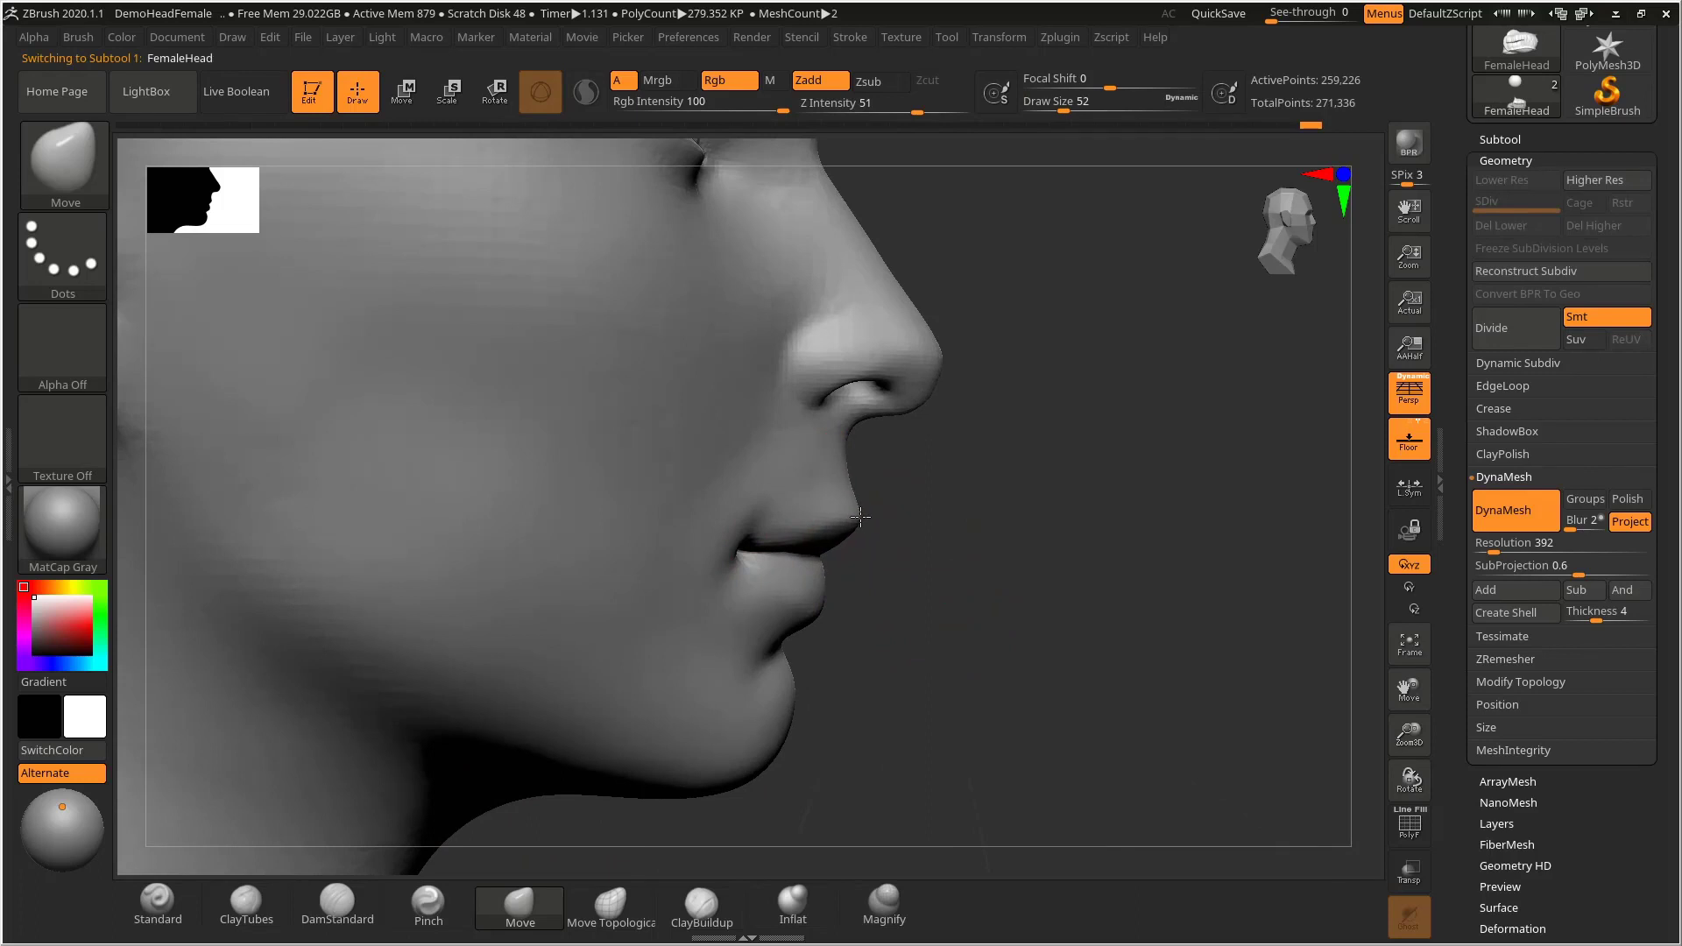
{"action": "key", "text": "ctrl"}
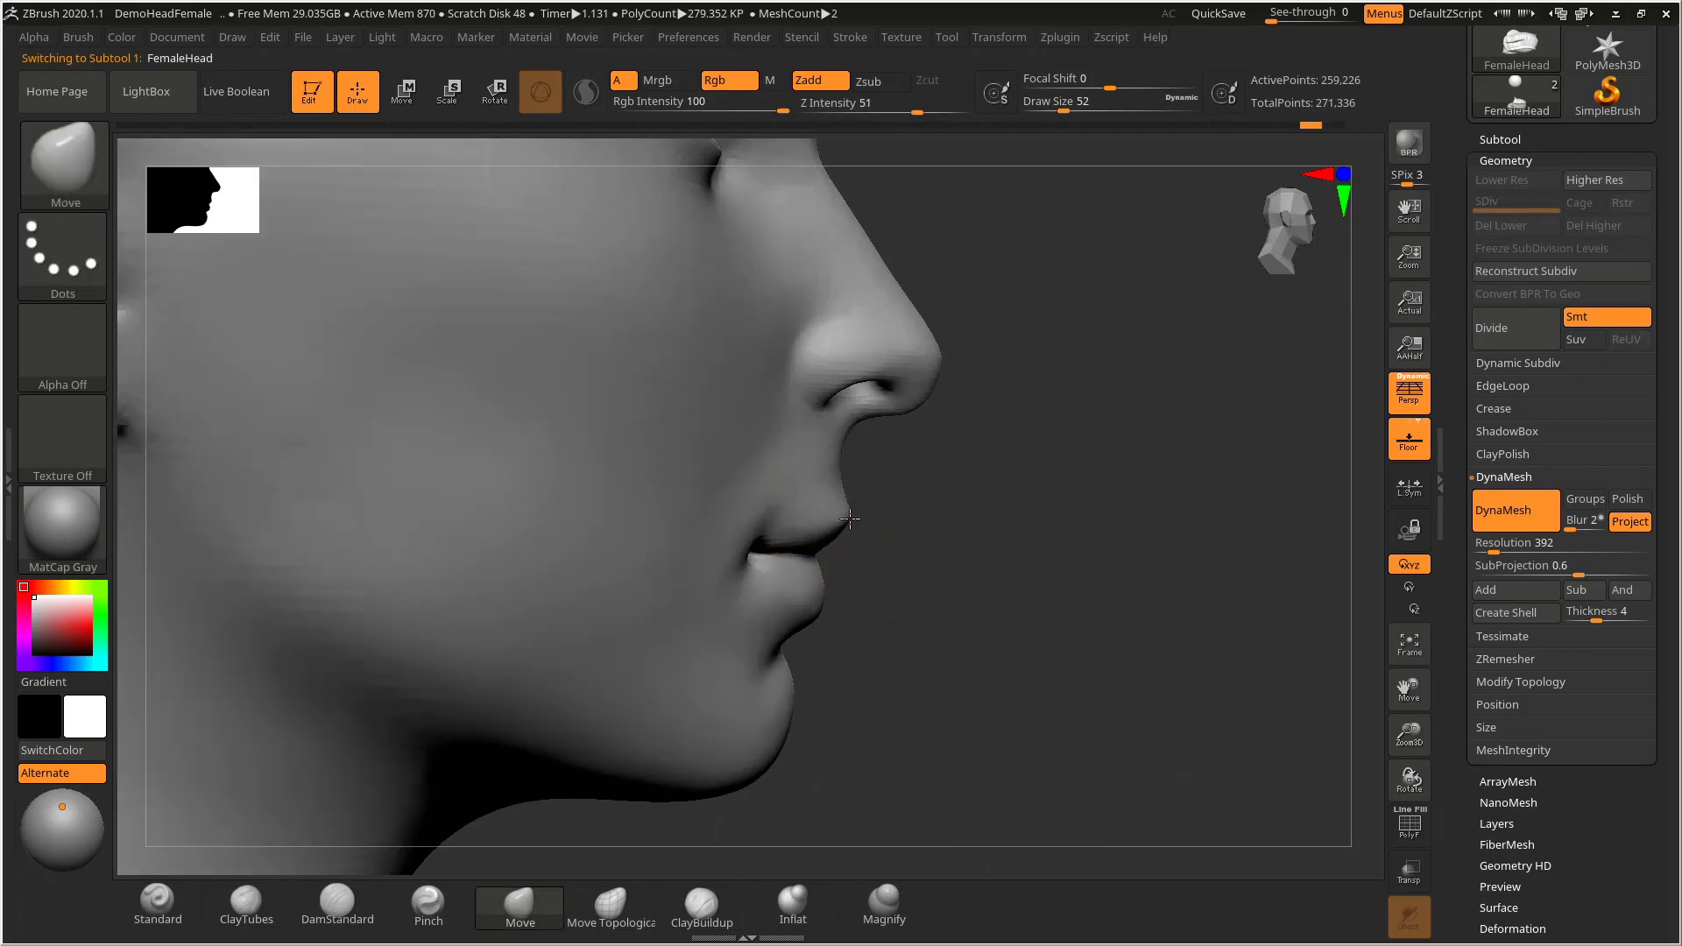
- Carve the philtrum groove between the nose and upper lip with the DamStandard brush at draw size 43
{"action": "mouse_move", "coordinate": [970, 542]}
{"action": "left_mouse_down", "text": "alt"}
{"action": "mouse_move", "coordinate": [789, 545]}
{"action": "mouse_move", "coordinate": [811, 550]}
{"action": "left_mouse_up", "text": "alt"}
{"action": "key", "text": "shift"}
{"action": "left_click_drag", "start_coordinate": [1147, 599], "coordinate": [1165, 578]}
{"action": "left_click", "coordinate": [337, 903]}
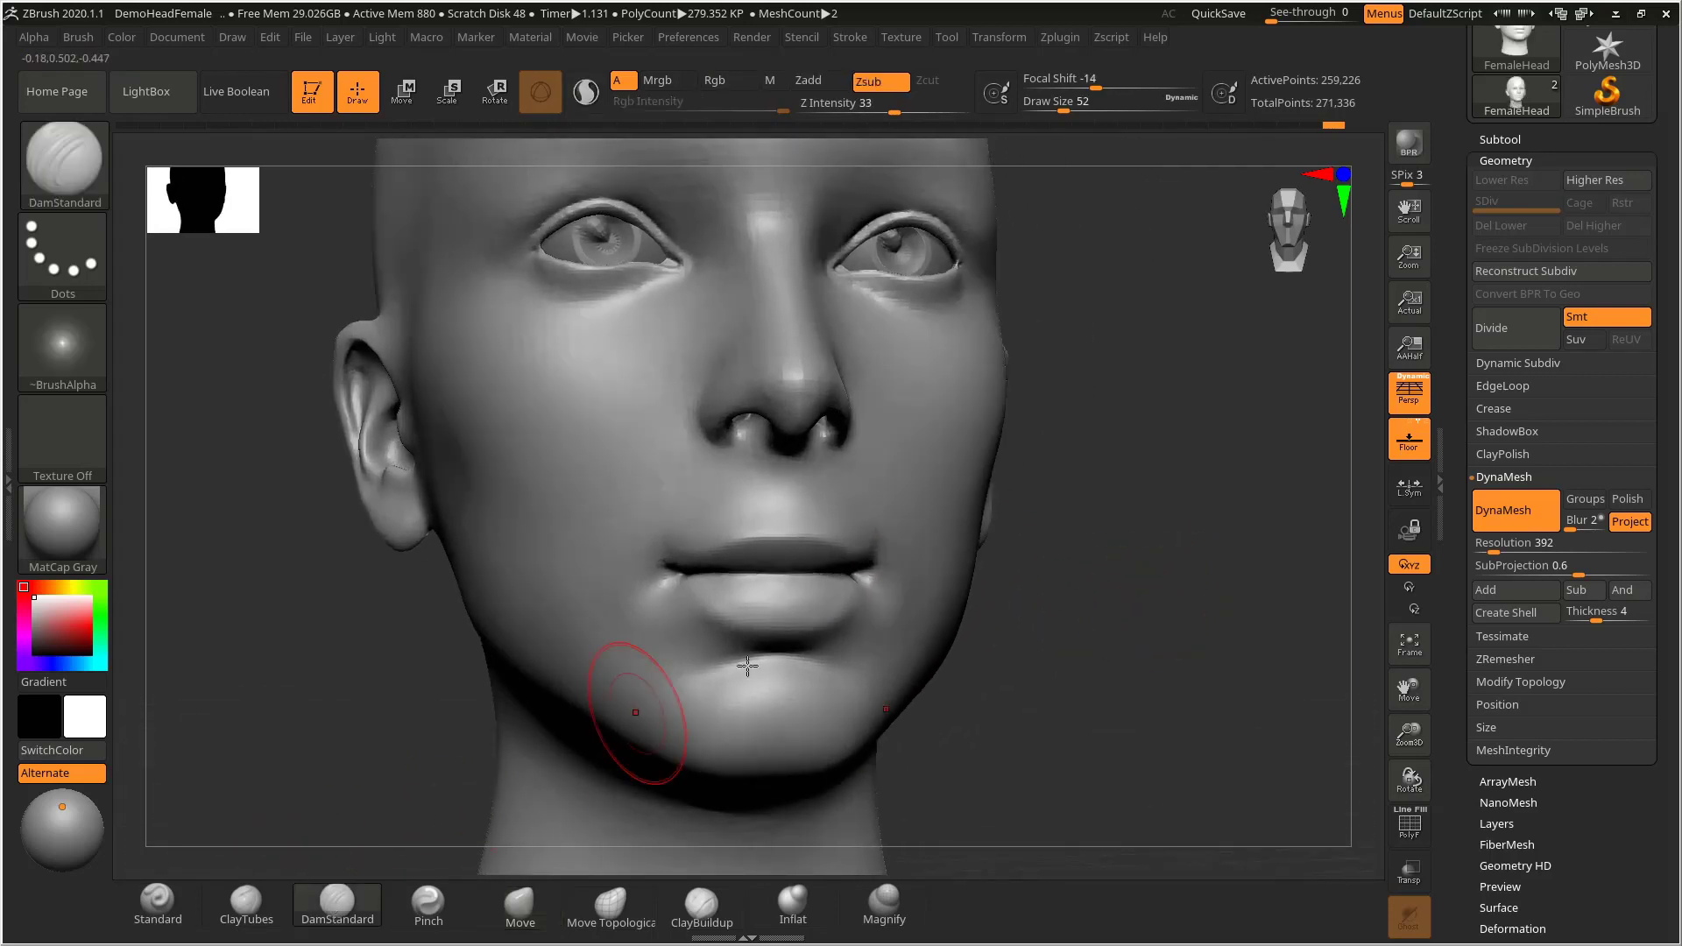
{"action": "key", "text": "s"}
{"action": "mouse_move", "coordinate": [797, 531]}
{"action": "left_mouse_down"}
{"action": "mouse_move", "coordinate": [773, 500]}
{"action": "mouse_move", "coordinate": [782, 511]}
{"action": "left_mouse_up"}
{"action": "key", "text": "s"}
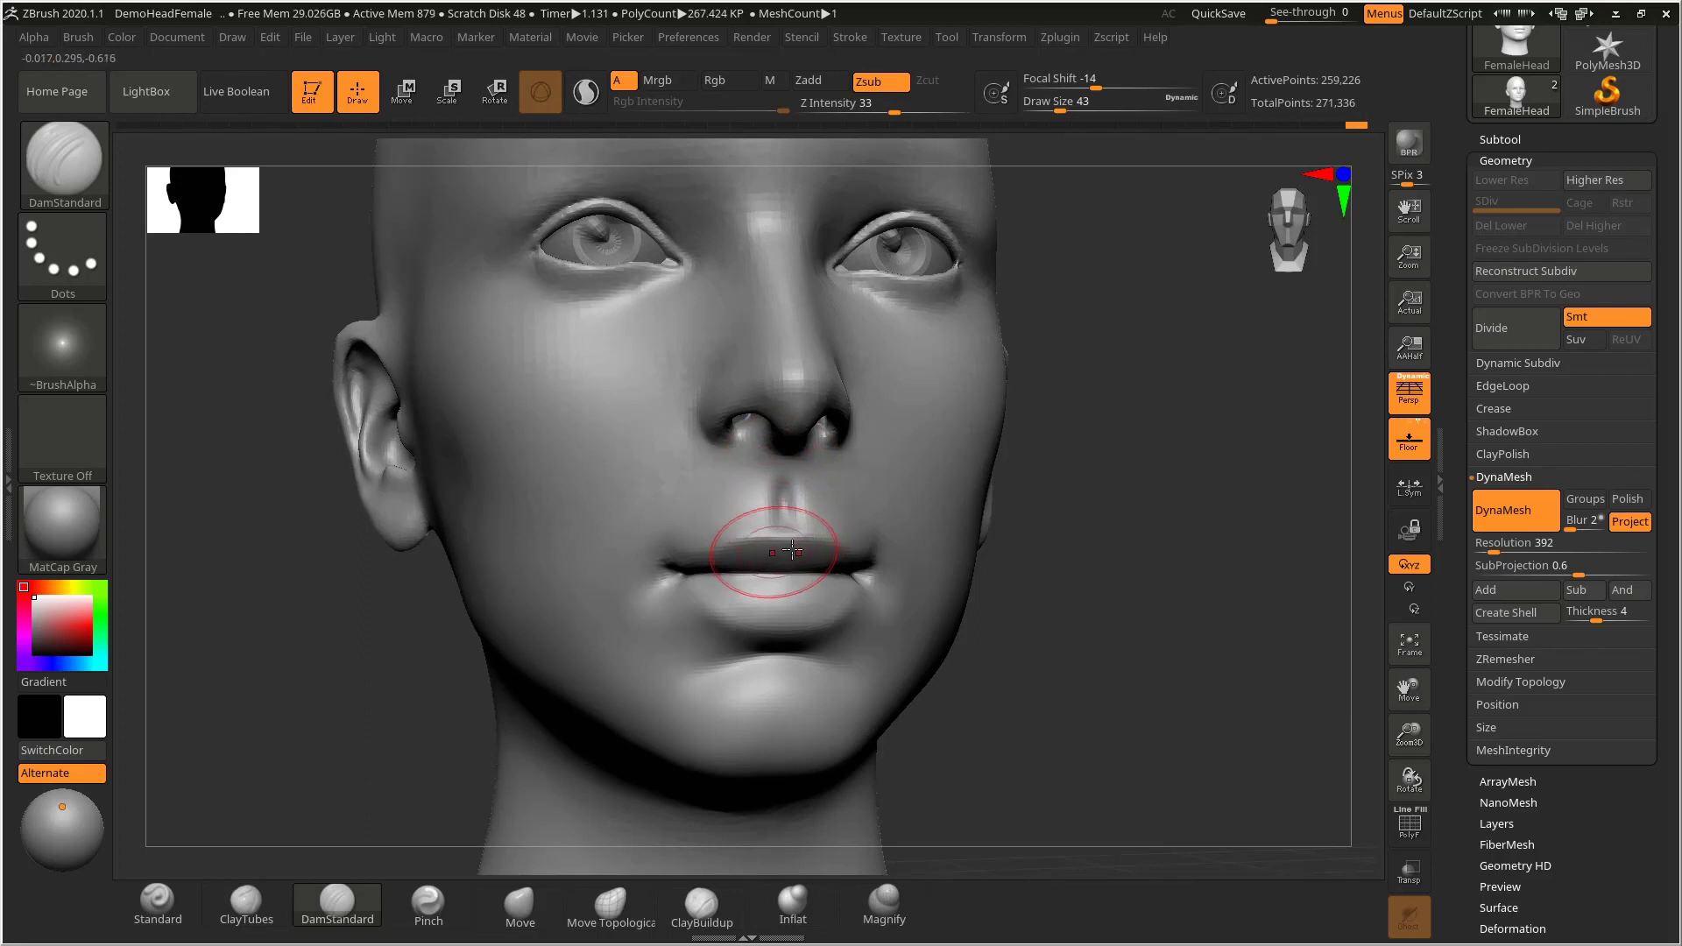
- Inflate both halves of the lower lip with the Inflat brush at draw size 29
{"action": "mouse_move", "coordinate": [1096, 575]}
{"action": "left_mouse_down"}
{"action": "mouse_move", "coordinate": [1109, 560]}
{"action": "mouse_move", "coordinate": [1093, 560]}
{"action": "mouse_move", "coordinate": [1114, 573]}
{"action": "mouse_move", "coordinate": [1063, 588]}
{"action": "left_mouse_up"}
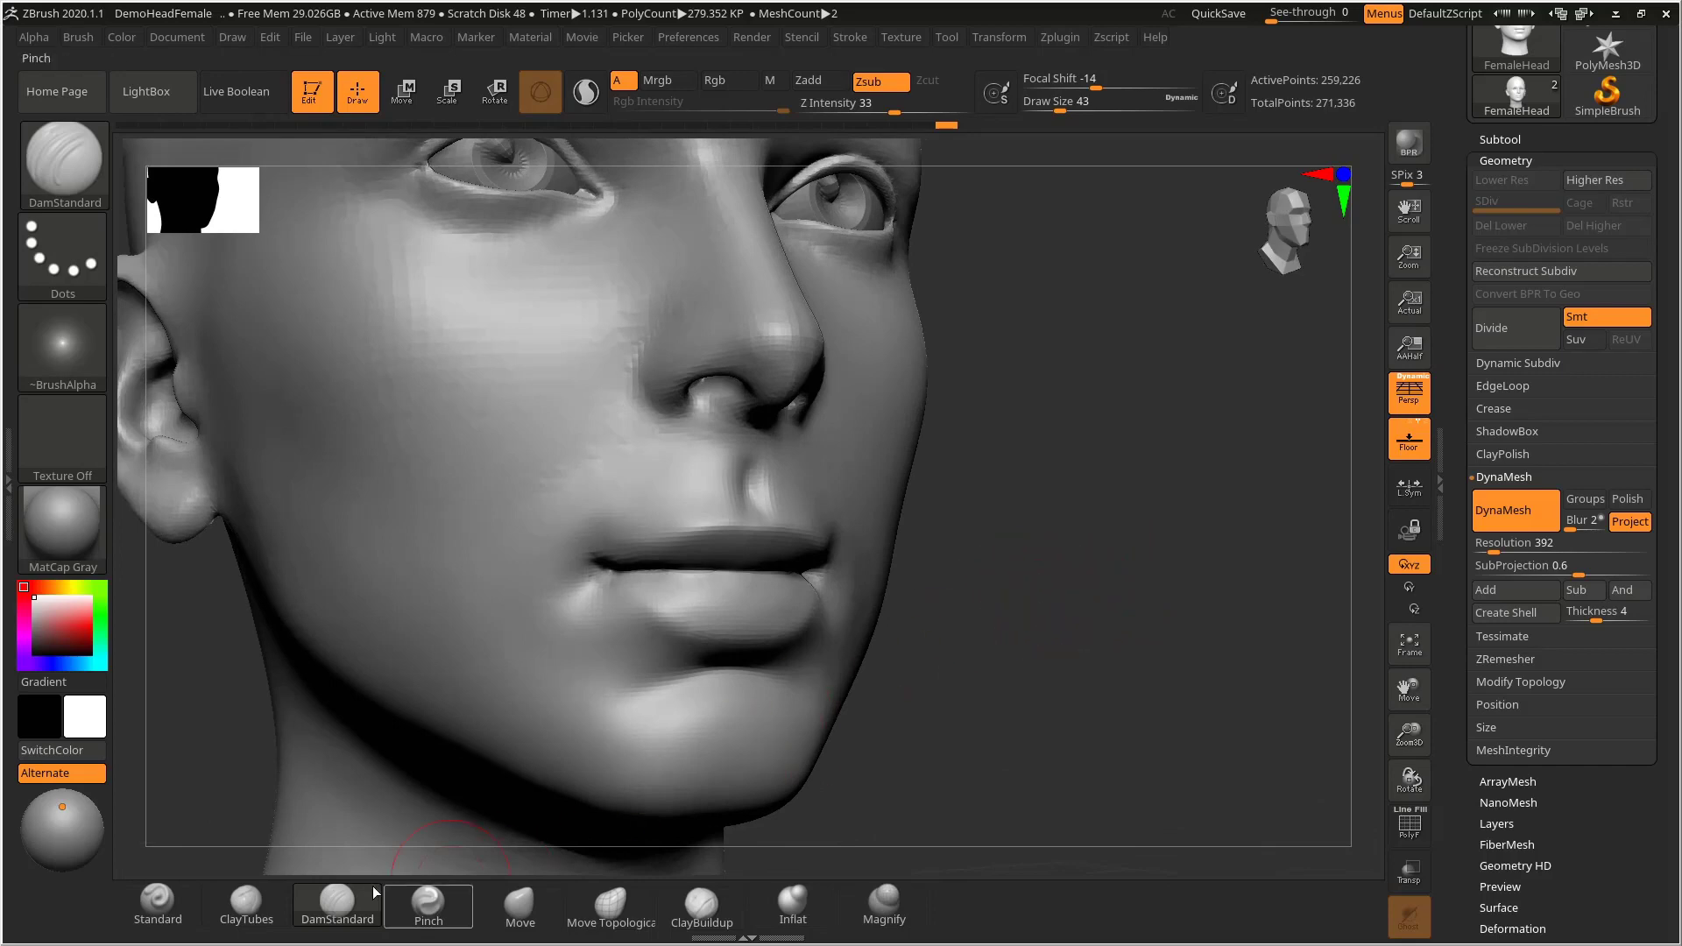
{"action": "left_click", "coordinate": [793, 903]}
{"action": "left_click_drag", "start_coordinate": [1016, 745], "coordinate": [1002, 687], "text": "shift"}
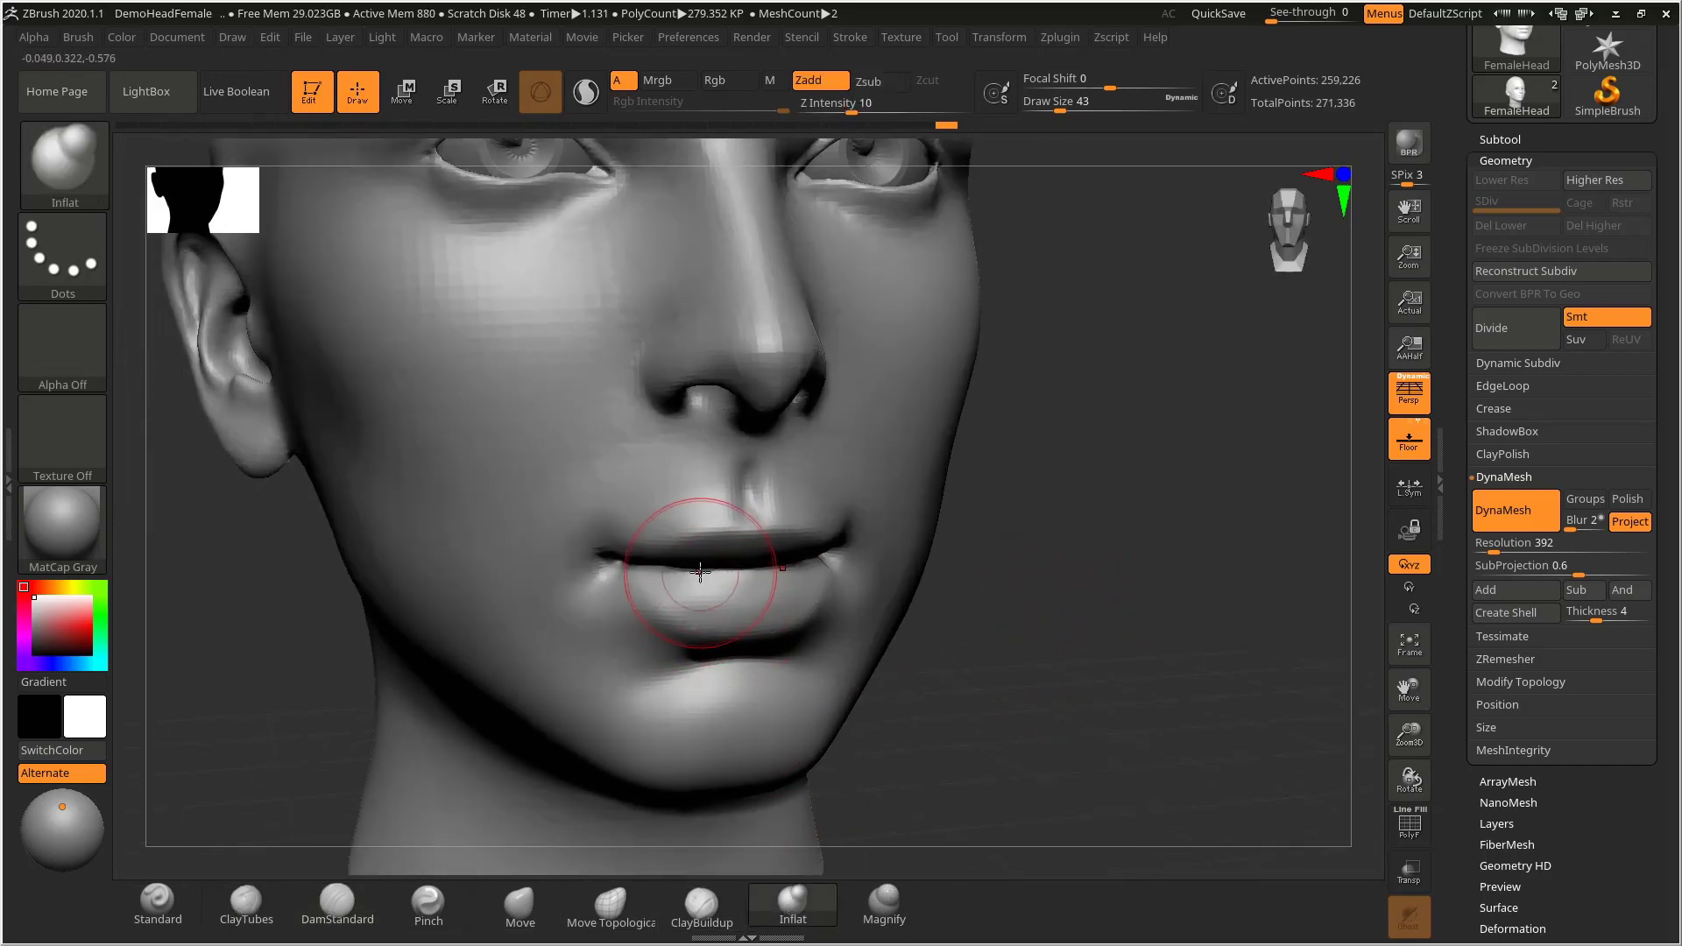
{"action": "key", "text": "bracketleft"}
{"action": "key", "text": "bracketleft"}
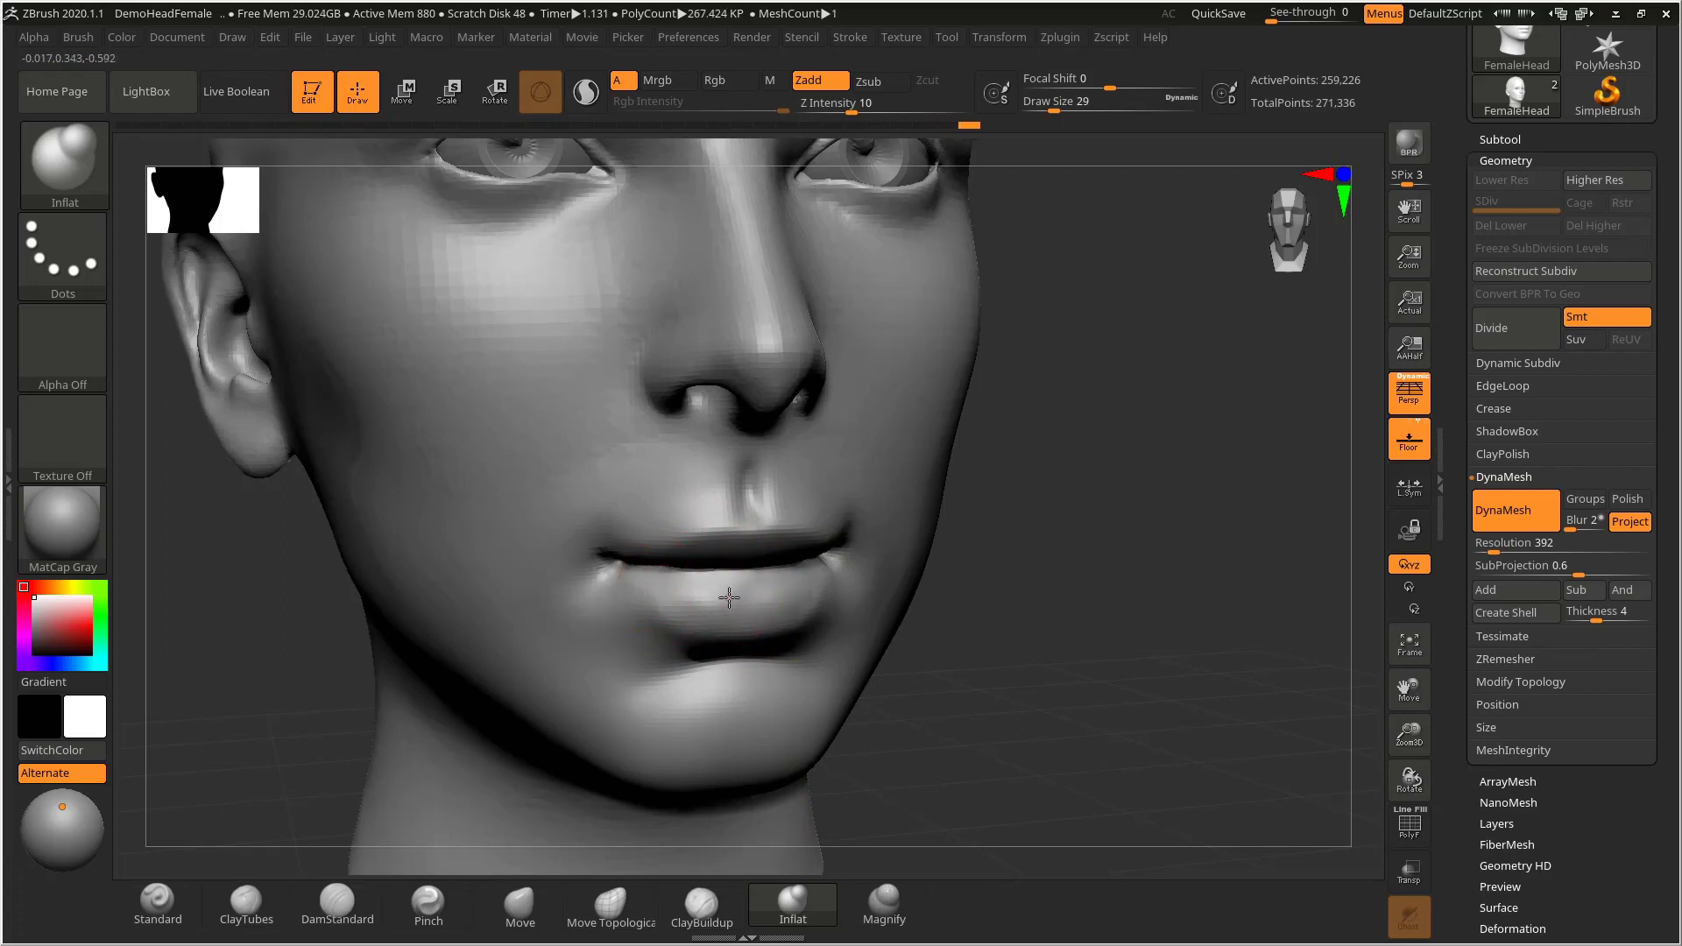
{"action": "mouse_move", "coordinate": [676, 601]}
{"action": "left_mouse_down"}
{"action": "mouse_move", "coordinate": [694, 616]}
{"action": "mouse_move", "coordinate": [722, 586]}
{"action": "mouse_move", "coordinate": [717, 625]}
{"action": "mouse_move", "coordinate": [733, 589]}
{"action": "mouse_move", "coordinate": [789, 640]}
{"action": "left_mouse_up"}
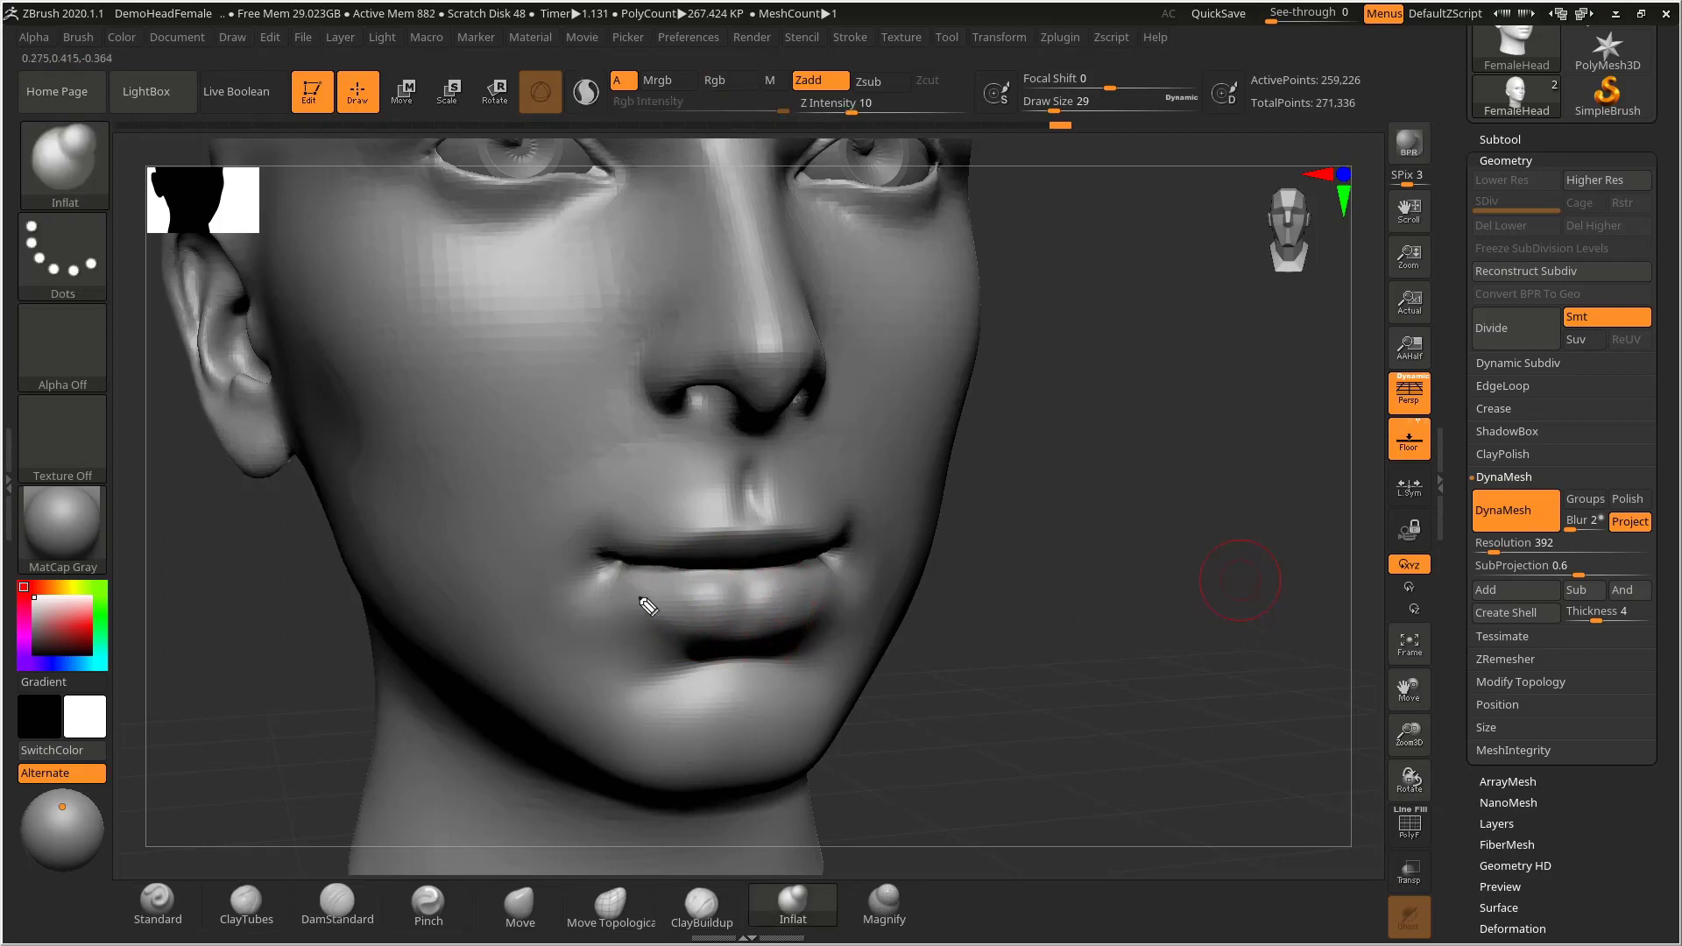
- Circle three full areas on the upper lip and two on the lower lip in yellow
{"action": "left_click_drag", "start_coordinate": [744, 603], "coordinate": [679, 590]}
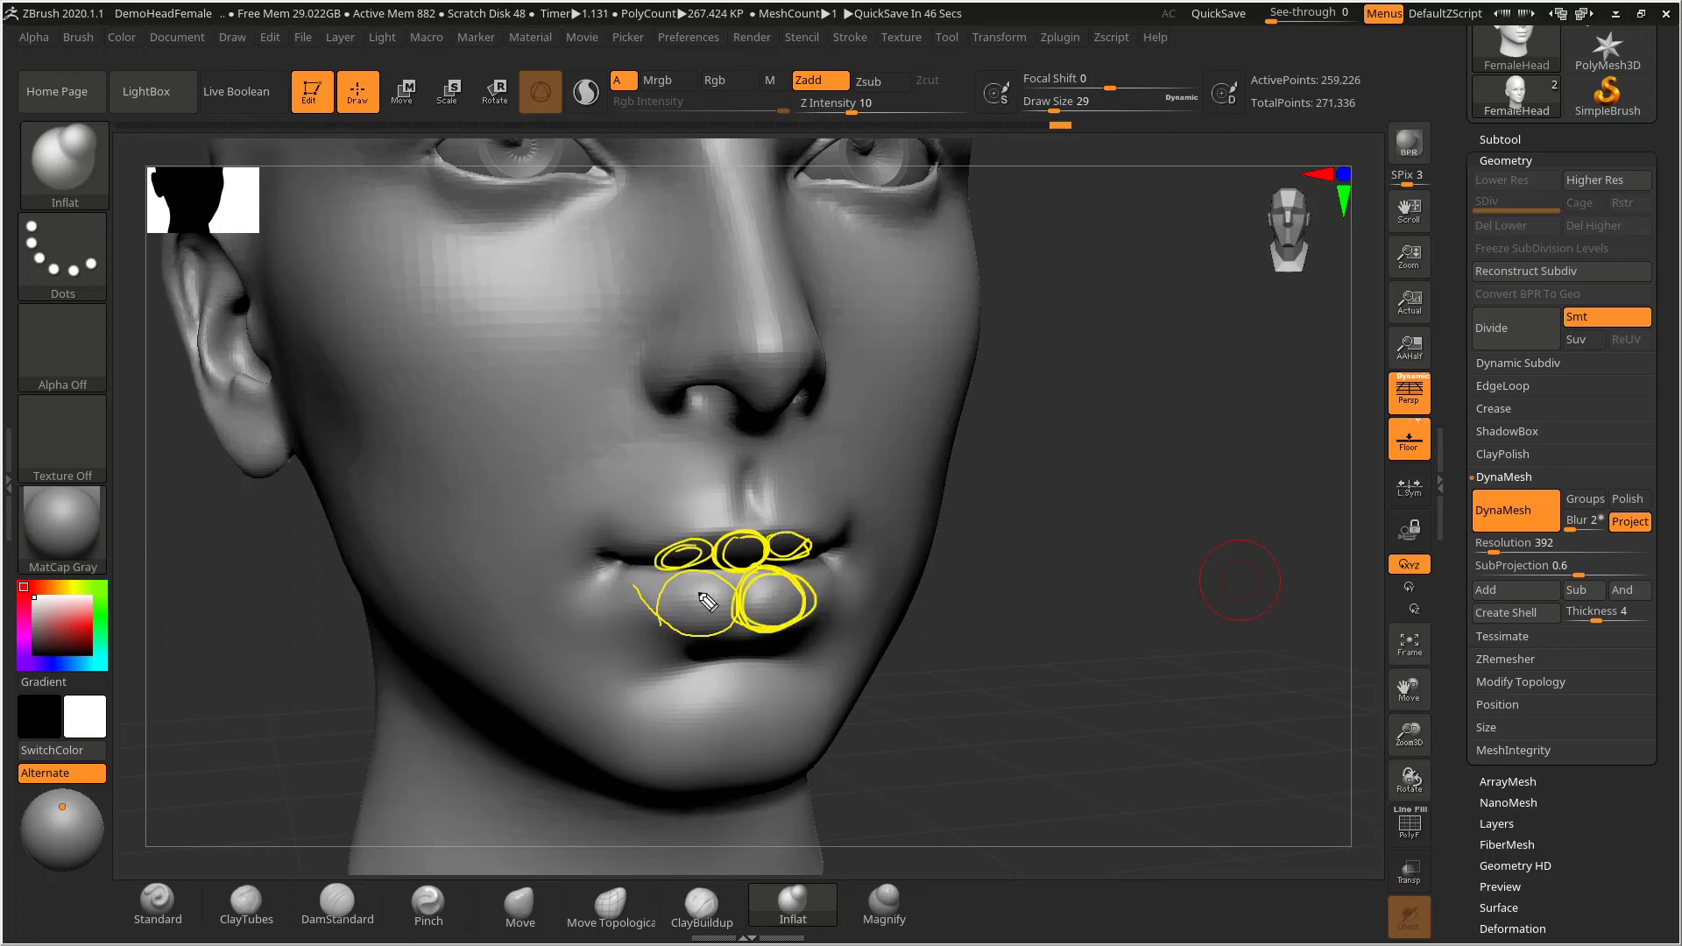
{"action": "left_click_drag", "start_coordinate": [707, 601], "coordinate": [659, 604]}
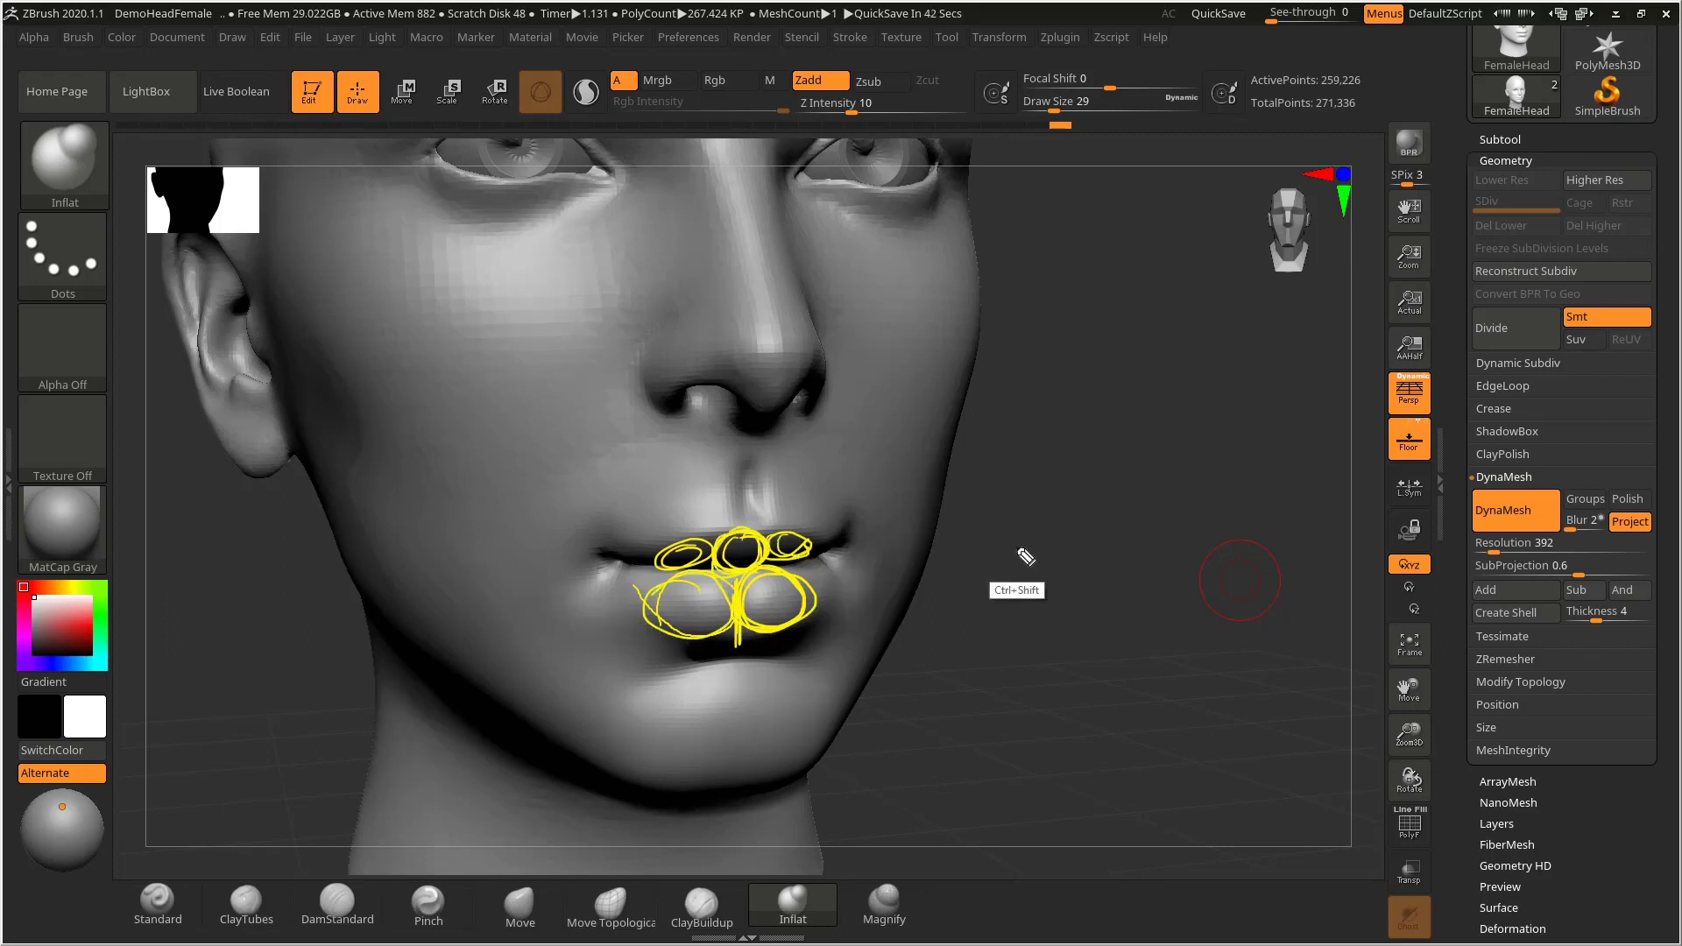
- Clear the yellow annotations and inflate the upper lip with the Inflat brush at draw size 29
{"action": "key", "text": "ctrl+shift+7"}
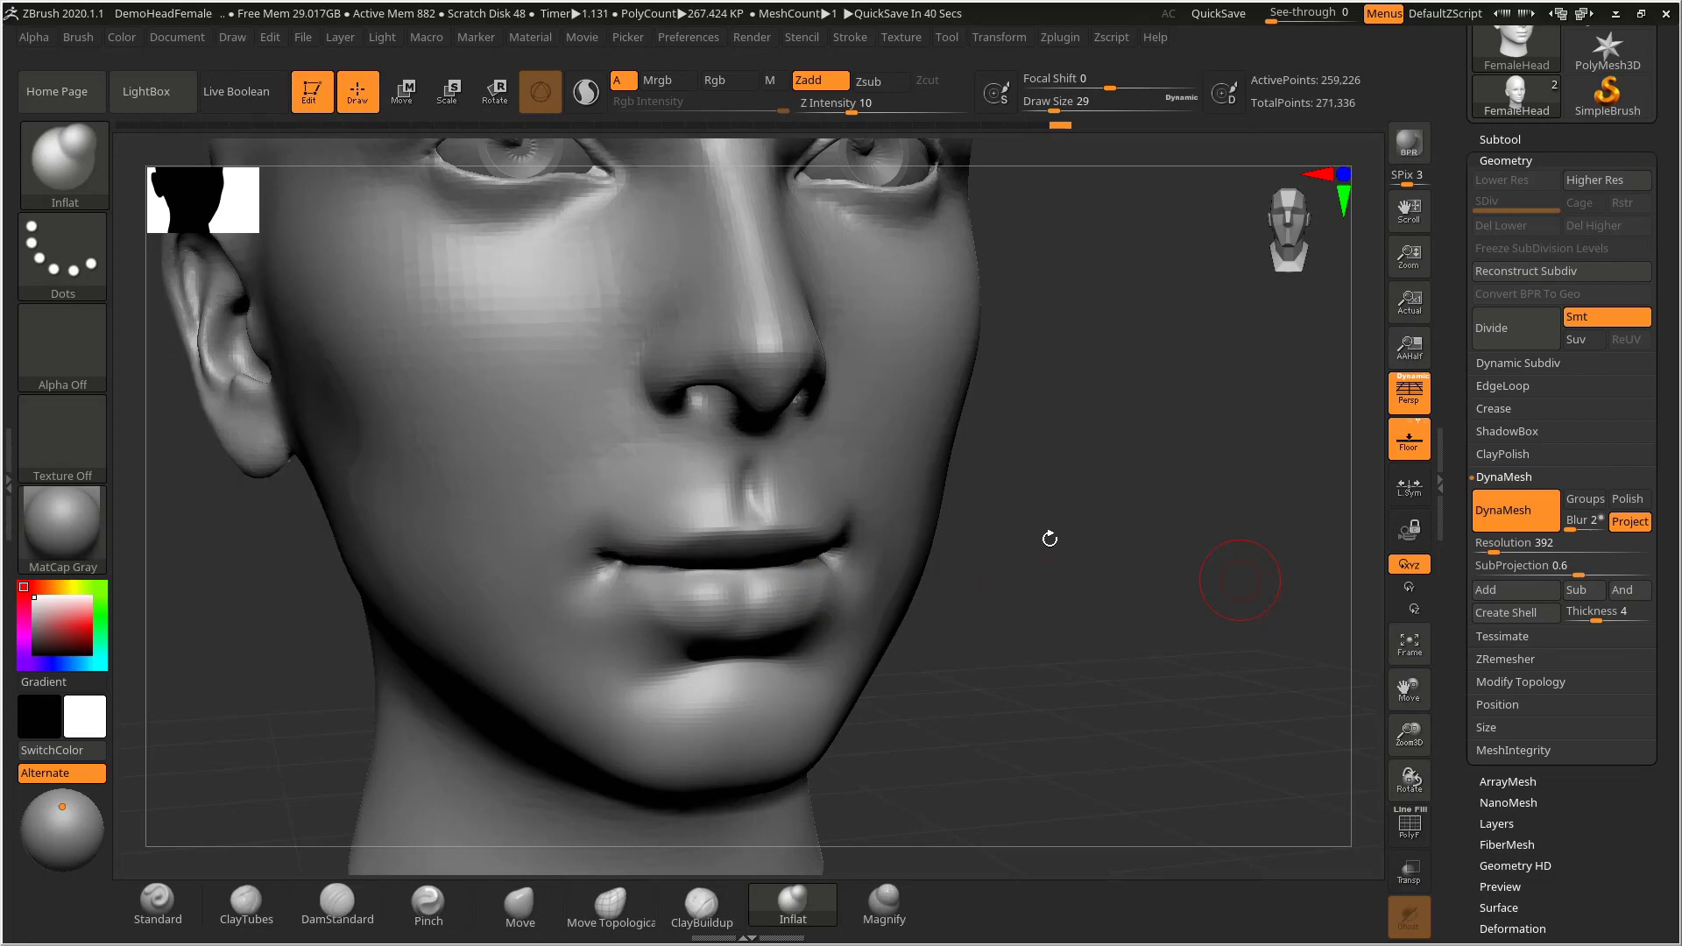
{"action": "left_click_drag", "start_coordinate": [1048, 537], "coordinate": [990, 550]}
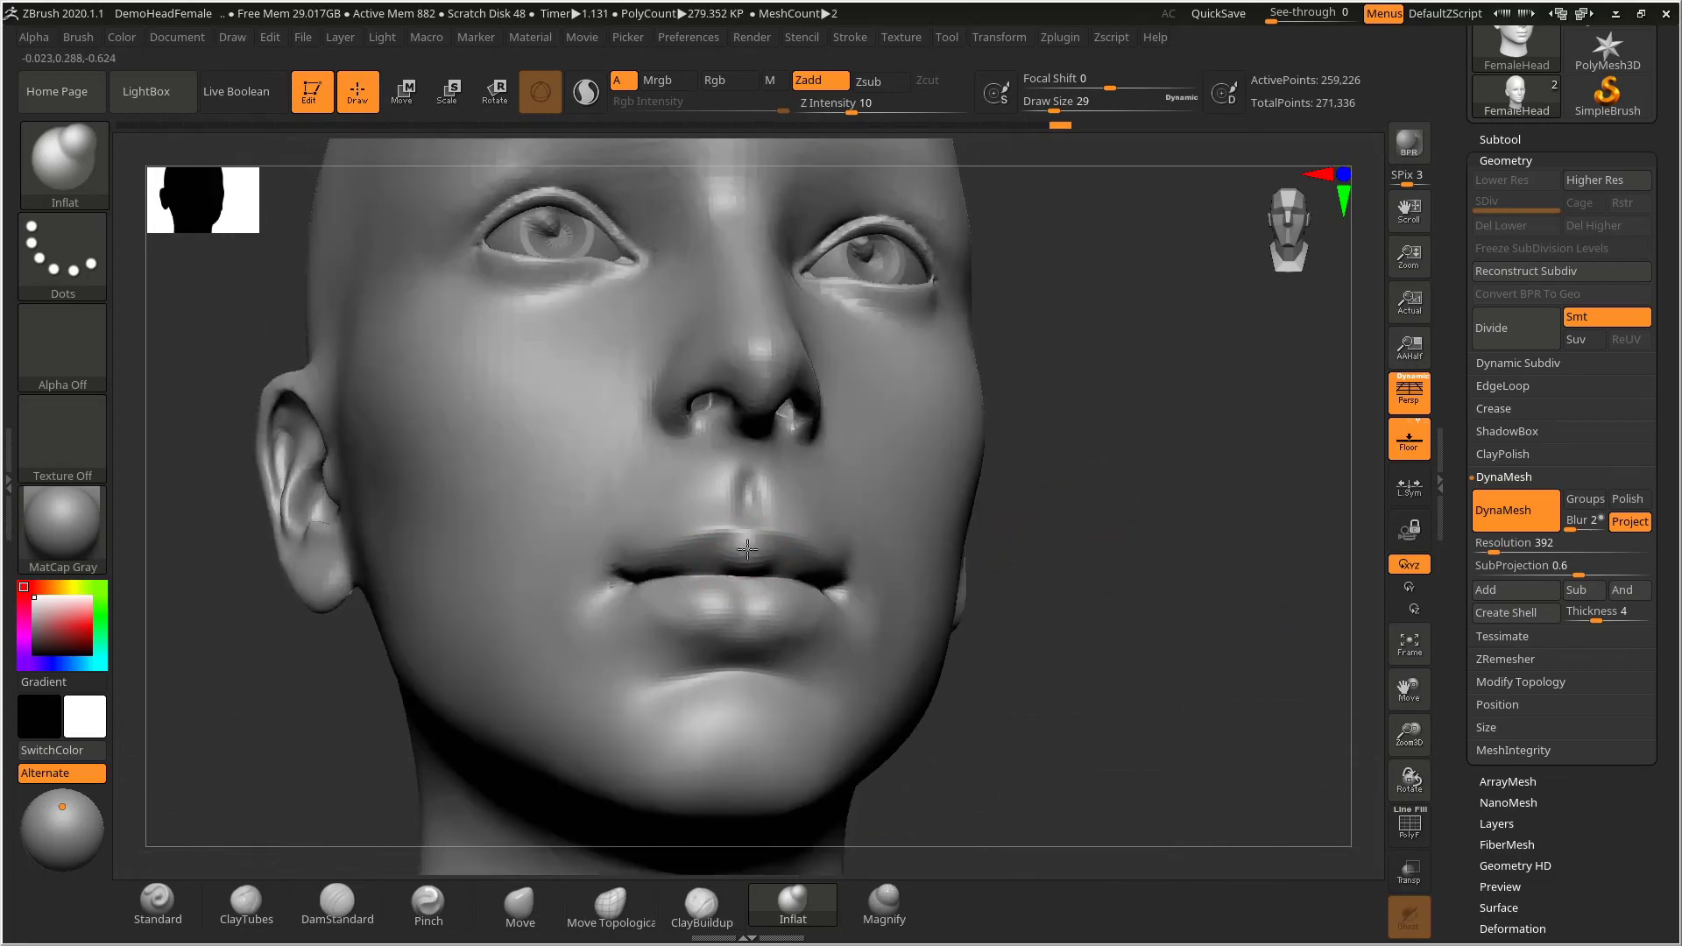
{"action": "left_click_drag", "start_coordinate": [999, 561], "coordinate": [1134, 552]}
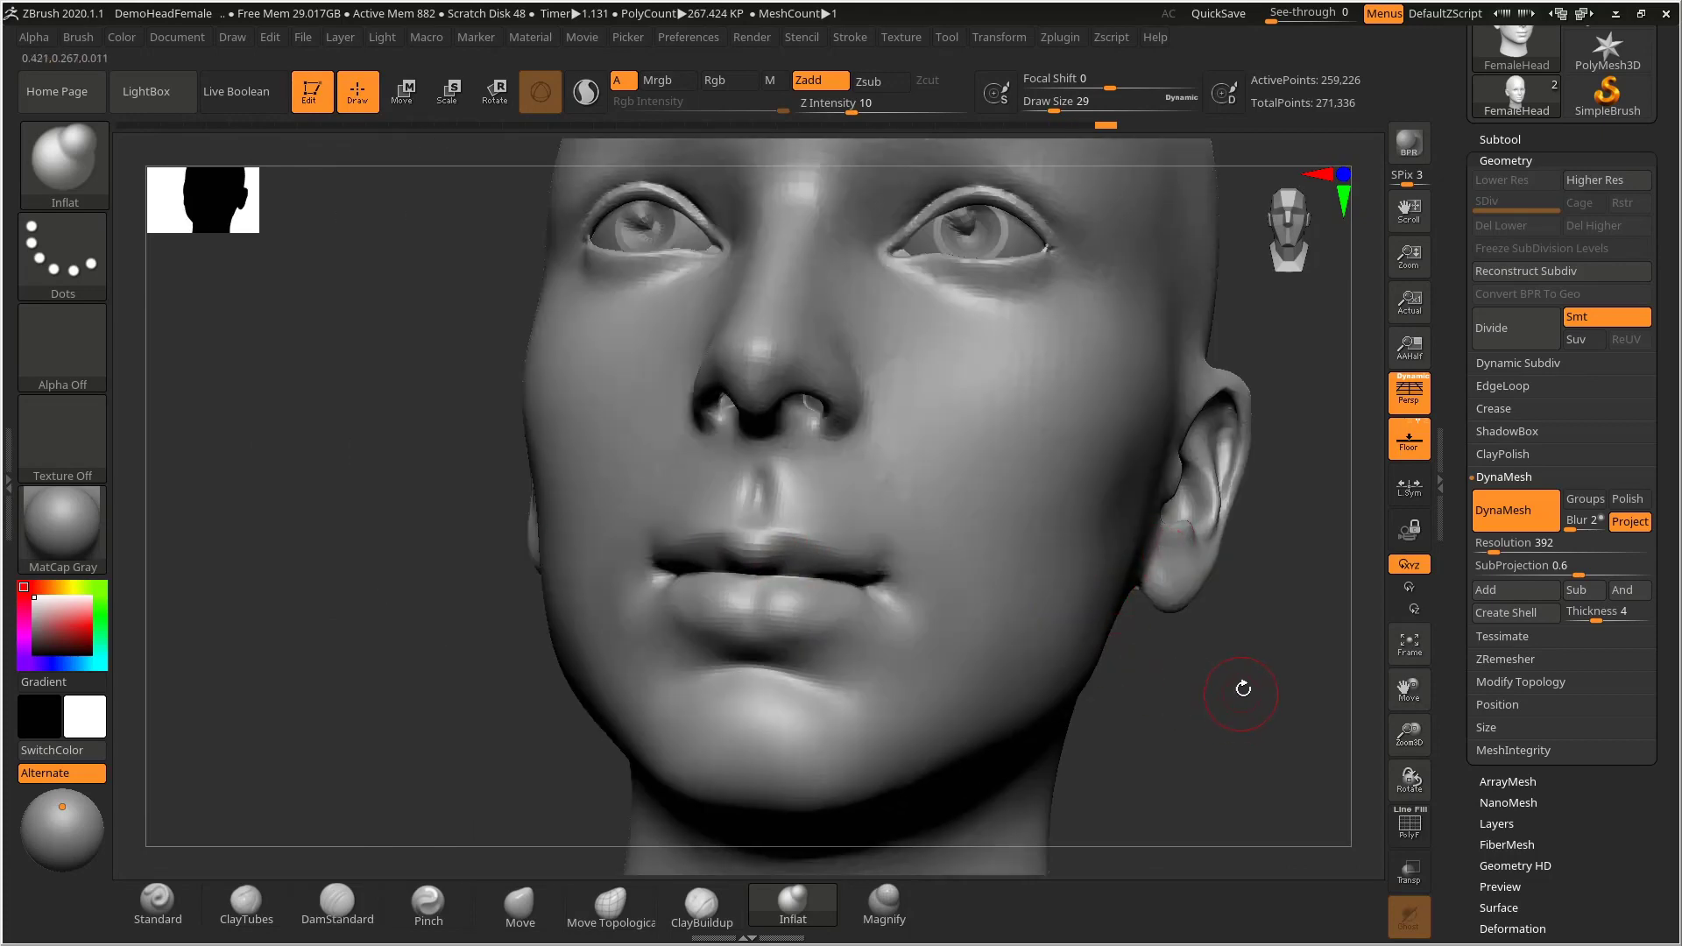
{"action": "left_click_drag", "start_coordinate": [1239, 687], "coordinate": [1201, 680]}
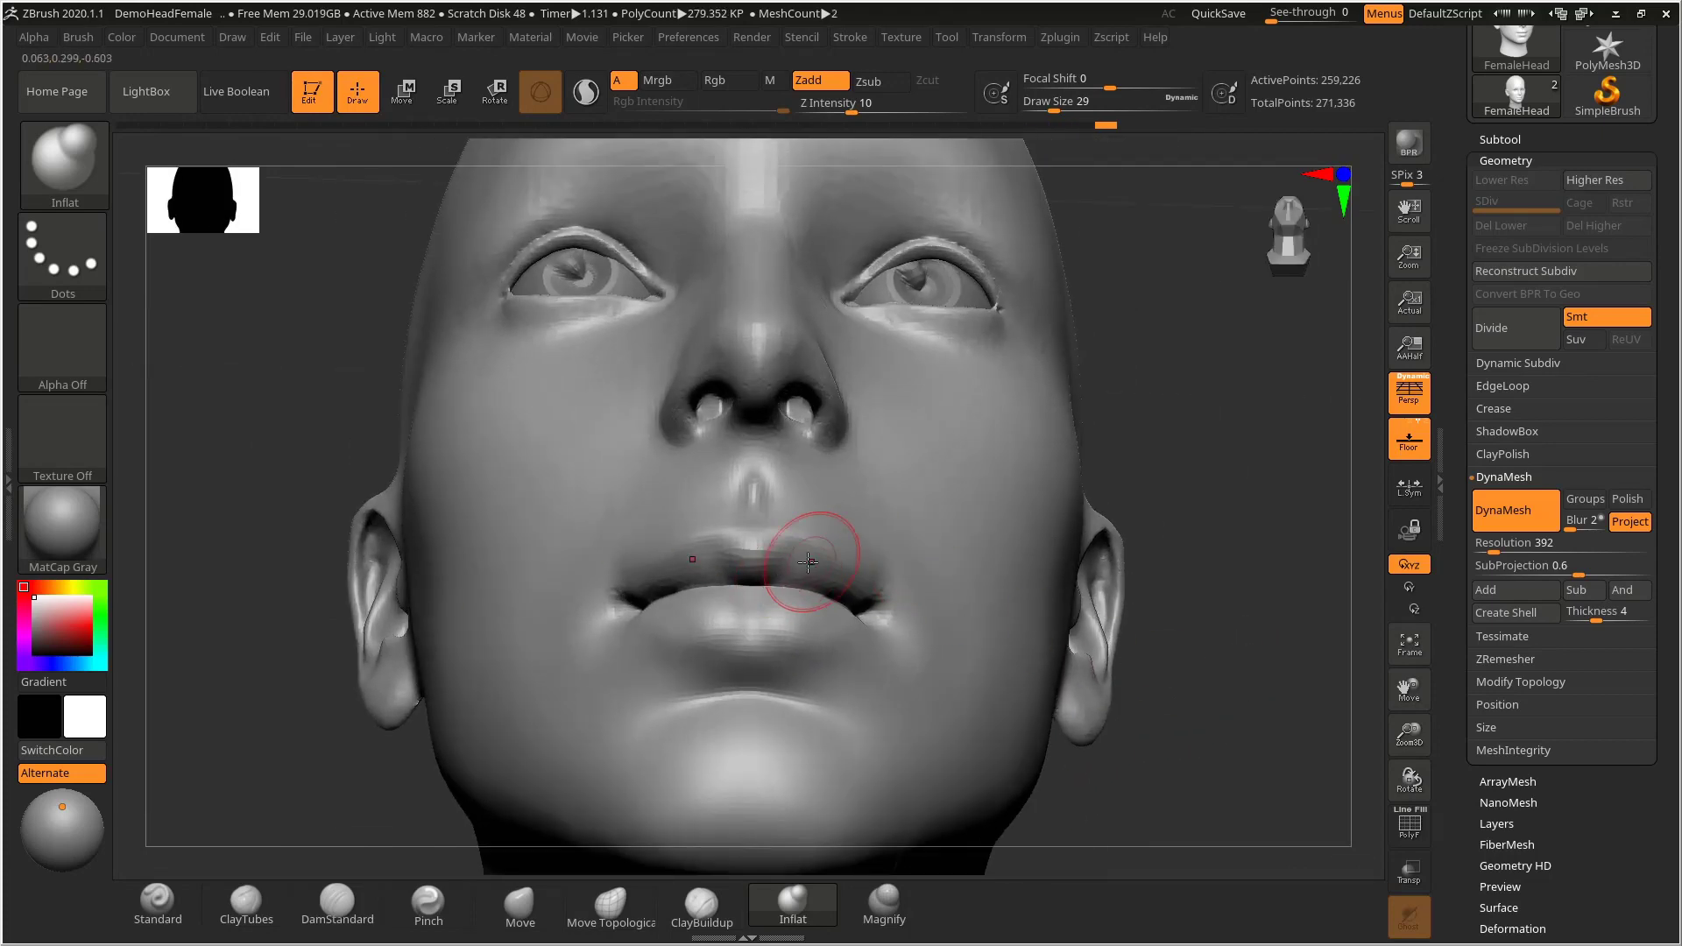
{"action": "left_click_drag", "start_coordinate": [1224, 549], "coordinate": [1081, 676]}
{"action": "left_click_drag", "start_coordinate": [1054, 592], "coordinate": [1142, 636]}
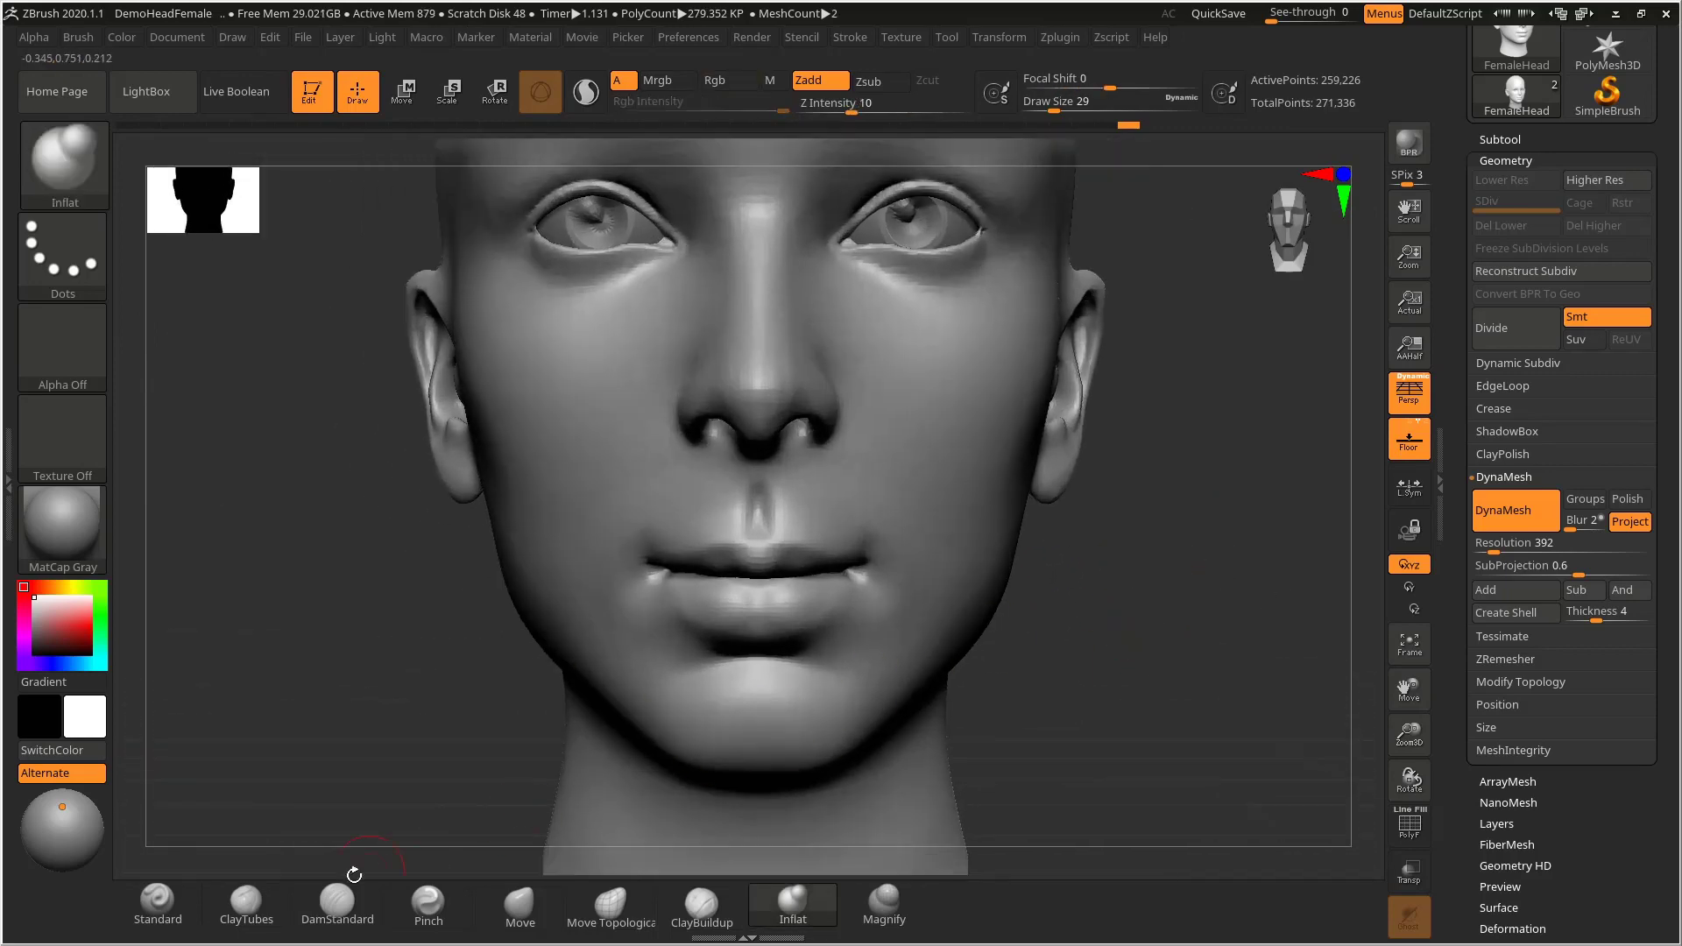
- Pull the mouth corners slightly outward with the Move brush at draw size 48
{"action": "left_click", "coordinate": [511, 908]}
{"action": "key", "text": "s"}
{"action": "left_click_drag", "start_coordinate": [651, 550], "coordinate": [659, 566]}
{"action": "key", "text": "s"}
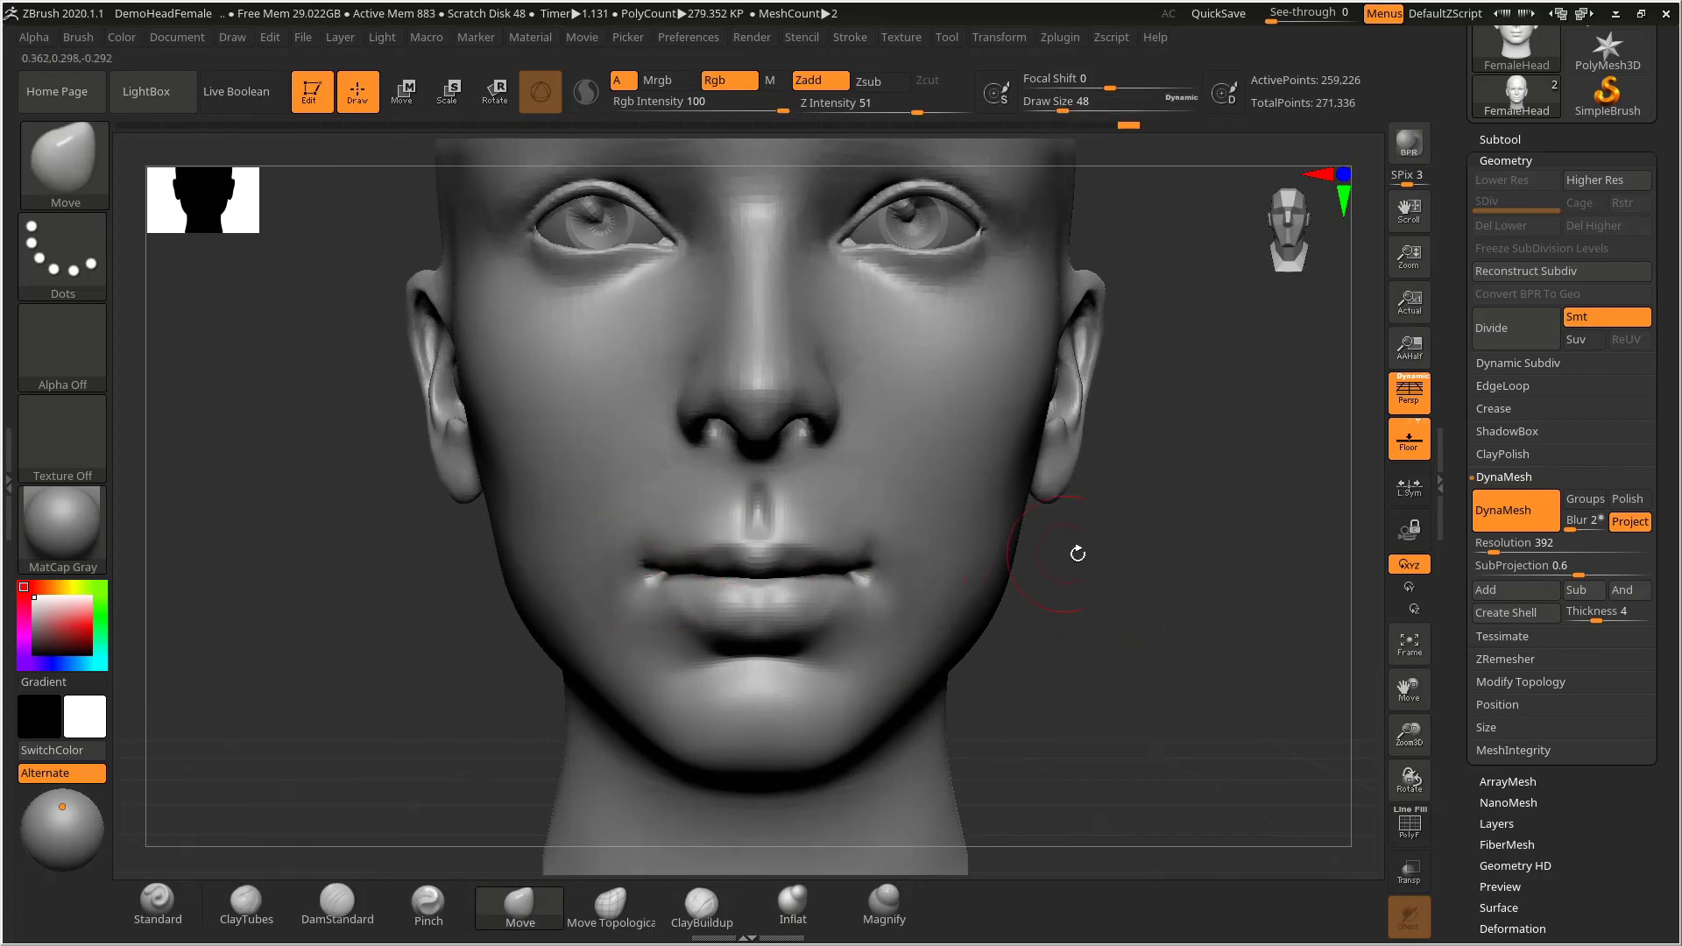
{"action": "left_click_drag", "start_coordinate": [1134, 567], "coordinate": [1067, 666], "text": "alt"}
{"action": "left_click_drag", "start_coordinate": [964, 663], "coordinate": [1018, 663]}
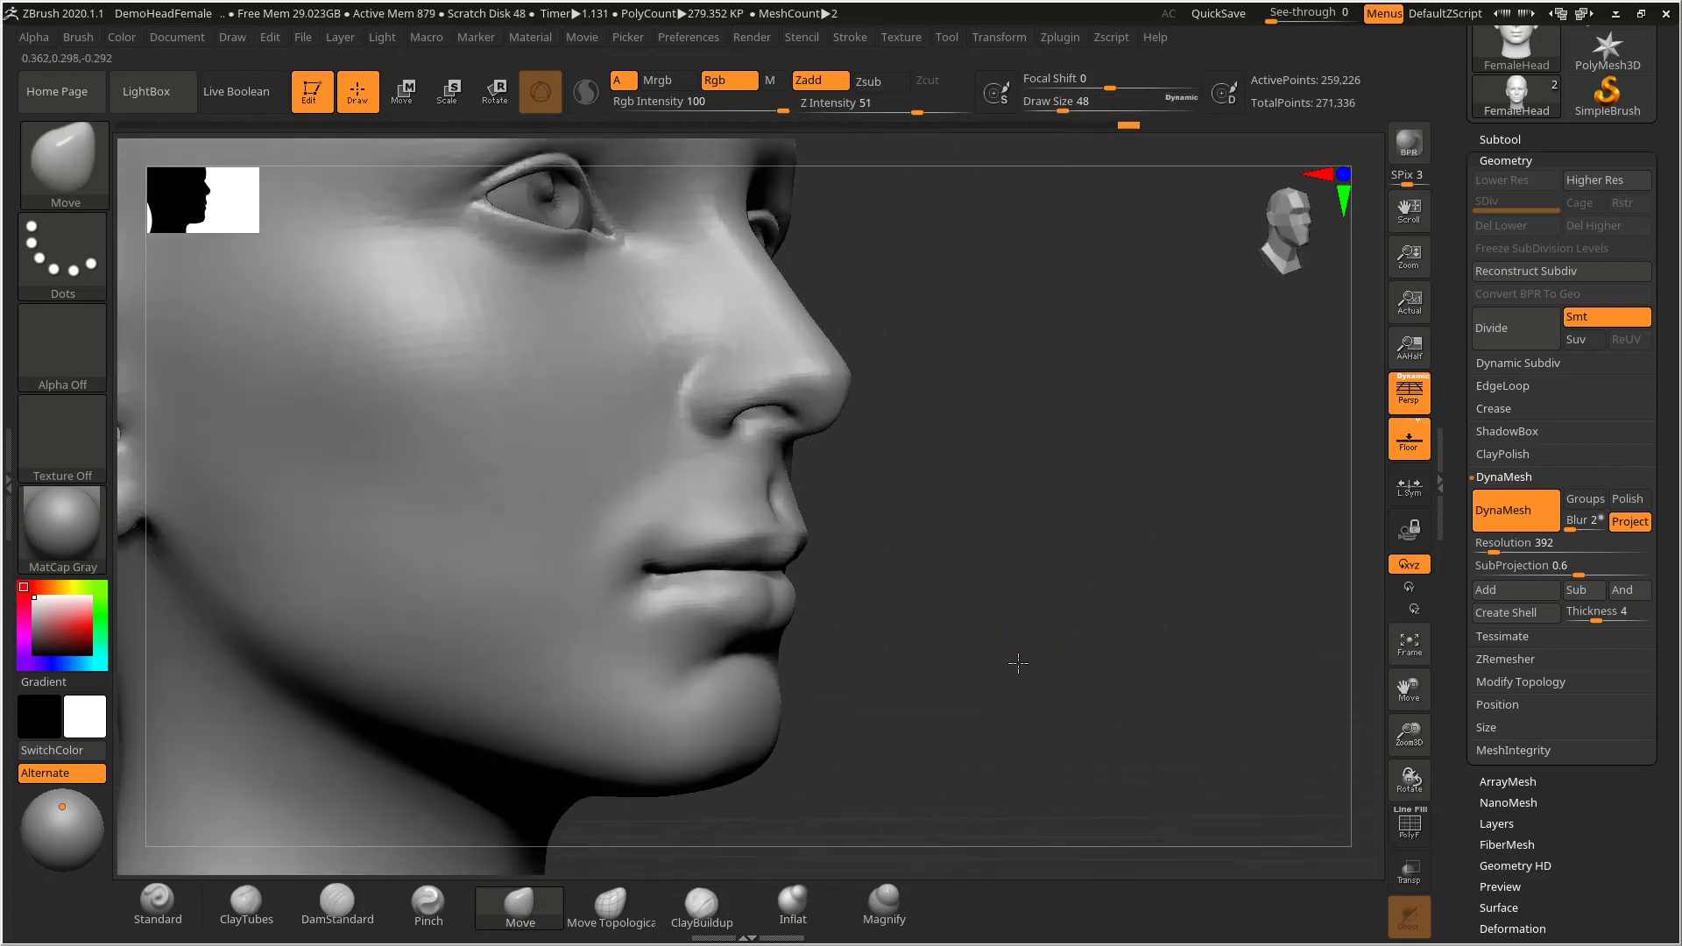
- Smooth the skin just below the mouth corners with the Smooth brush at draw size 35
{"action": "key", "text": "shift"}
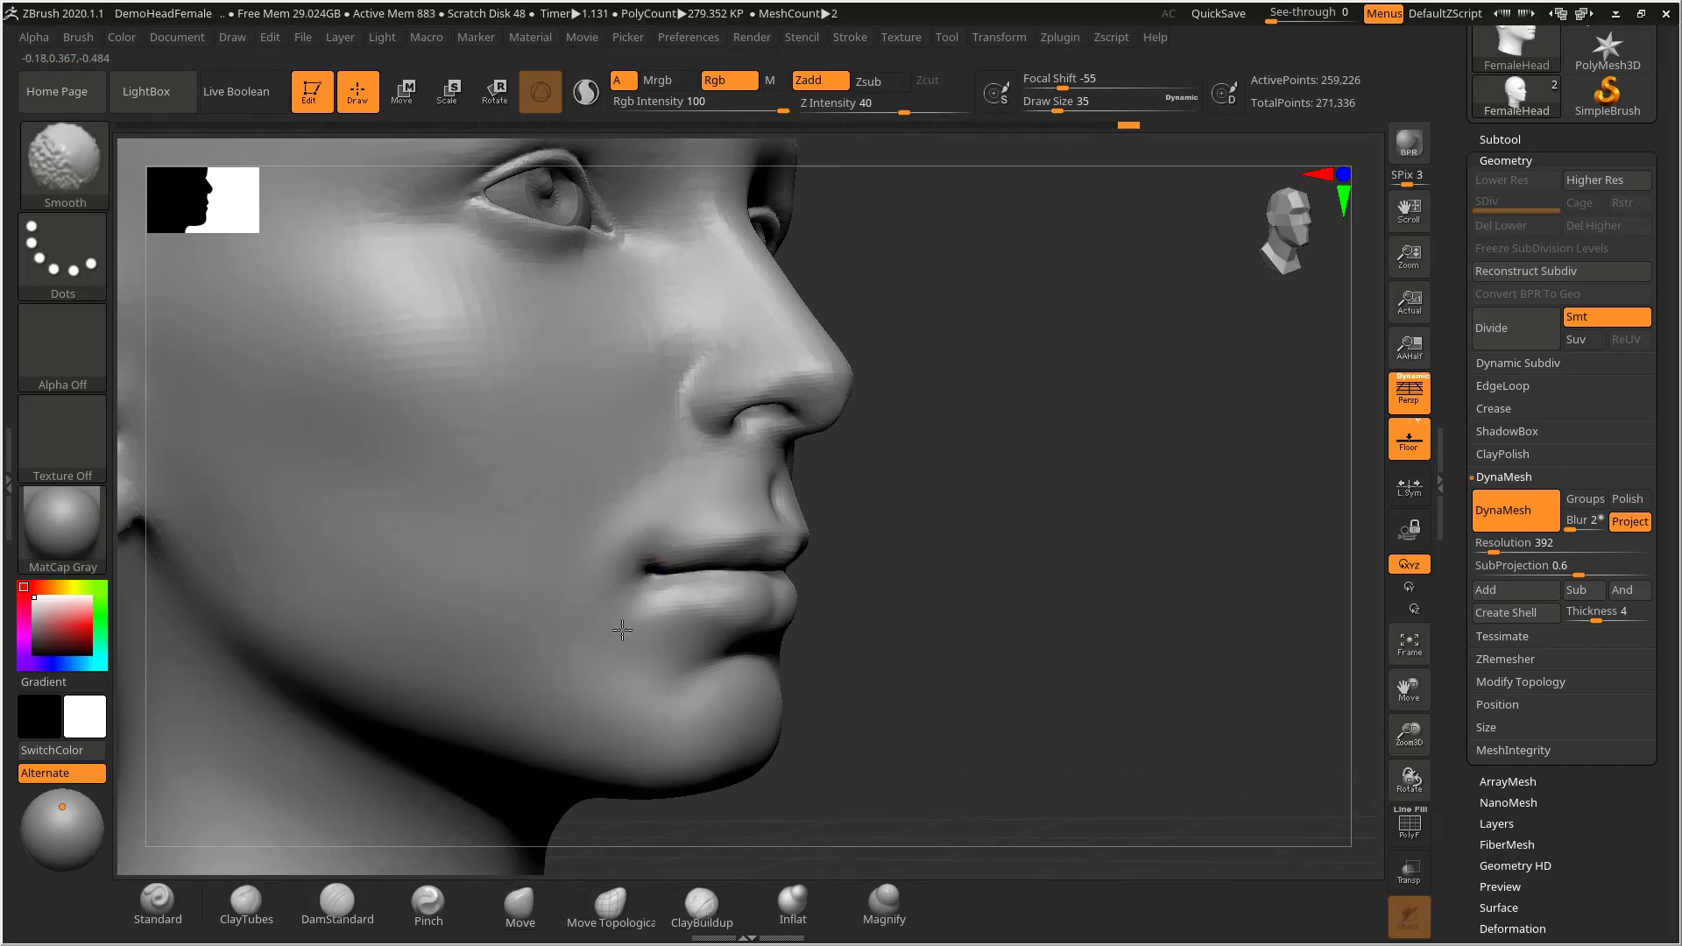
{"action": "left_click_drag", "start_coordinate": [622, 630], "coordinate": [633, 614], "text": "shift"}
{"action": "mouse_move", "coordinate": [942, 590]}
{"action": "left_mouse_down"}
{"action": "mouse_move", "coordinate": [977, 575]}
{"action": "mouse_move", "coordinate": [955, 590]}
{"action": "left_mouse_up"}
{"action": "mouse_move", "coordinate": [1214, 594]}
{"action": "left_mouse_down"}
{"action": "mouse_move", "coordinate": [1017, 571]}
{"action": "mouse_move", "coordinate": [1095, 580]}
{"action": "left_mouse_up"}
{"action": "left_click_drag", "start_coordinate": [1157, 630], "coordinate": [1062, 711]}
- Carve a short curved crease around the mouth corners with the DamStandard brush at draw size 50
{"action": "left_click", "coordinate": [337, 903]}
{"action": "left_click_drag", "start_coordinate": [969, 590], "coordinate": [932, 611], "text": "alt"}
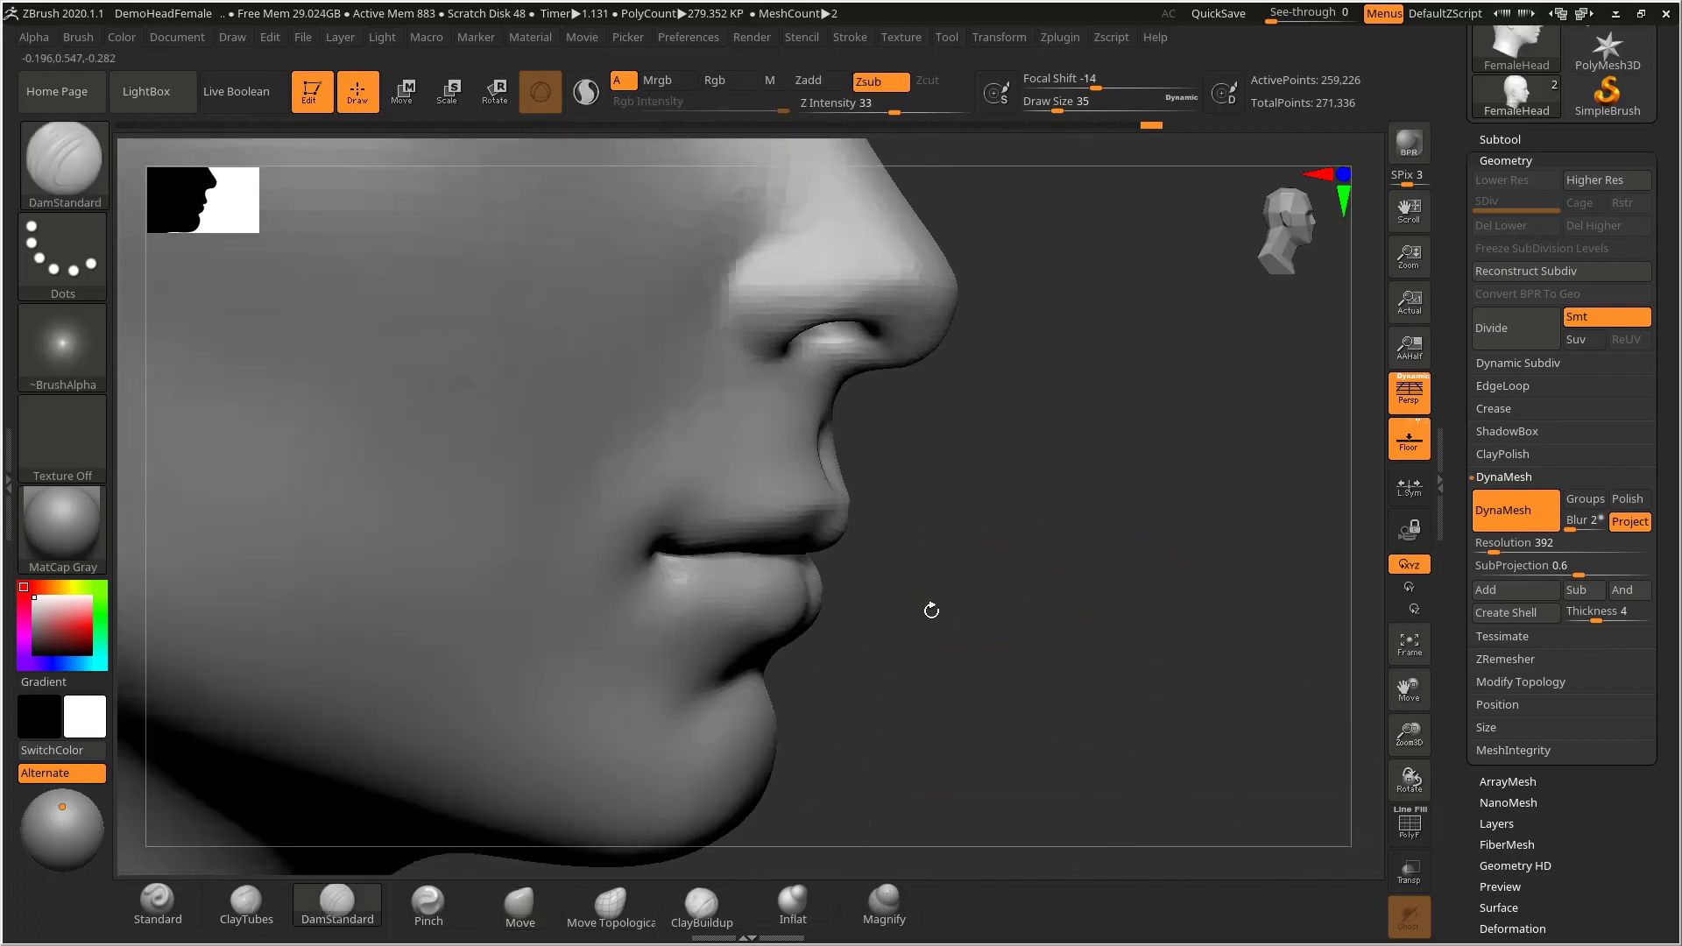
{"action": "key", "text": "bracketright"}
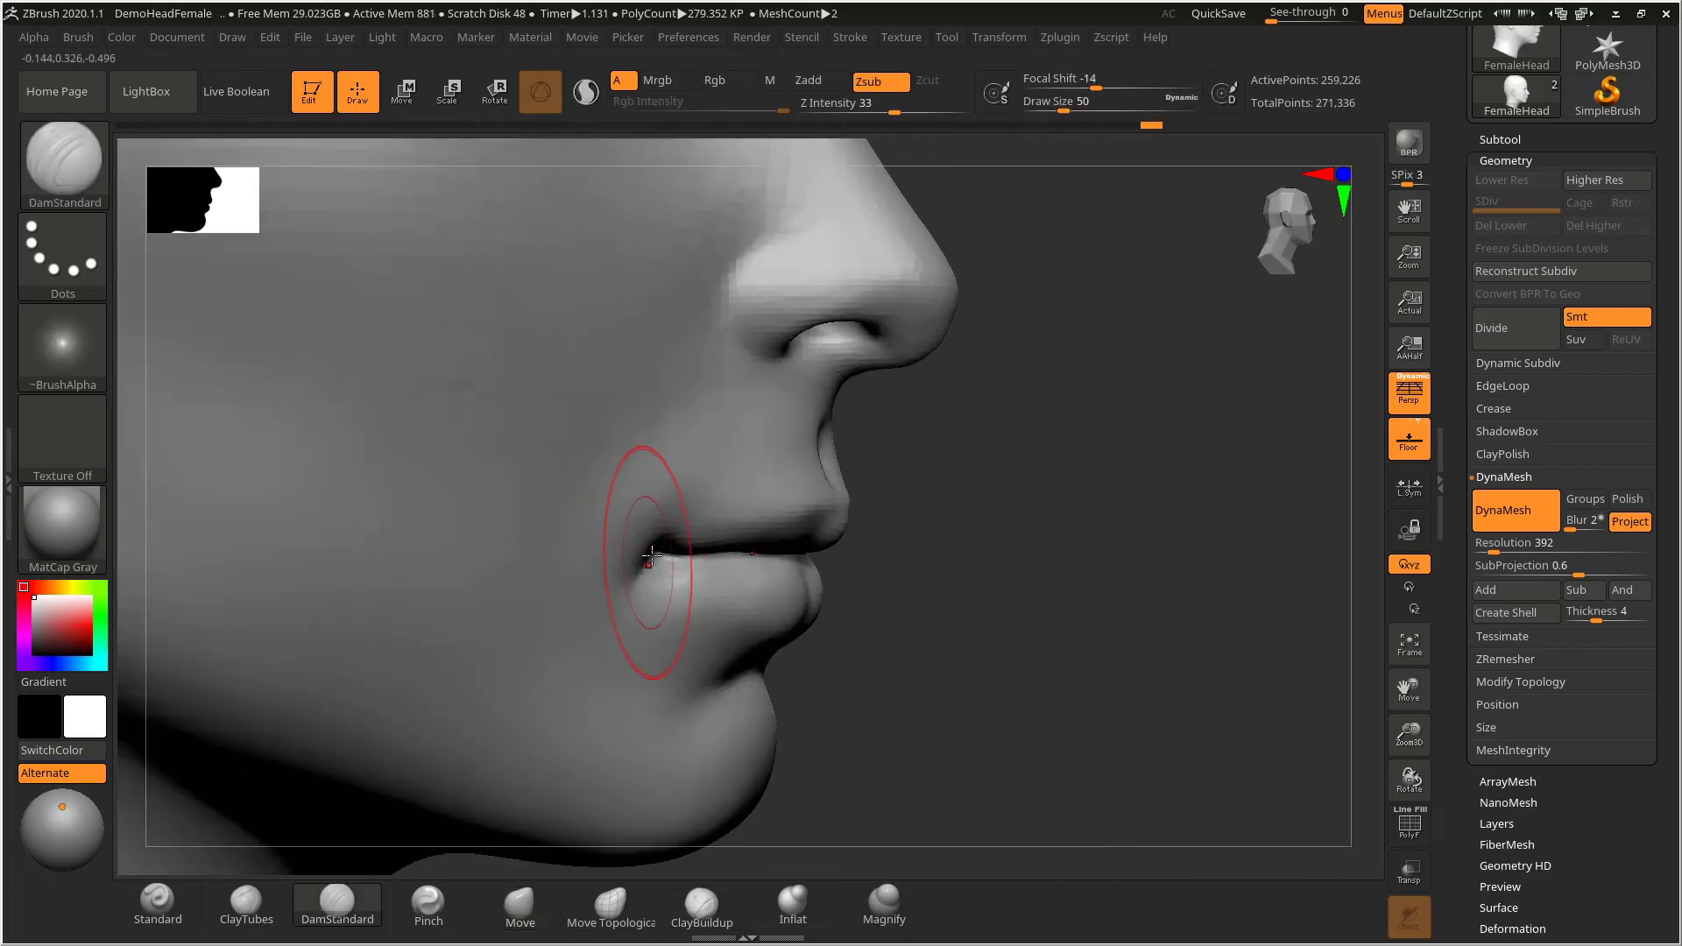
{"action": "left_click_drag", "start_coordinate": [962, 565], "coordinate": [935, 575], "text": "alt"}
{"action": "mouse_move", "coordinate": [1052, 574]}
{"action": "left_mouse_down"}
{"action": "mouse_move", "coordinate": [996, 568]}
{"action": "mouse_move", "coordinate": [1034, 566]}
{"action": "left_mouse_up"}
{"action": "left_click_drag", "start_coordinate": [973, 526], "coordinate": [935, 545], "text": "alt"}
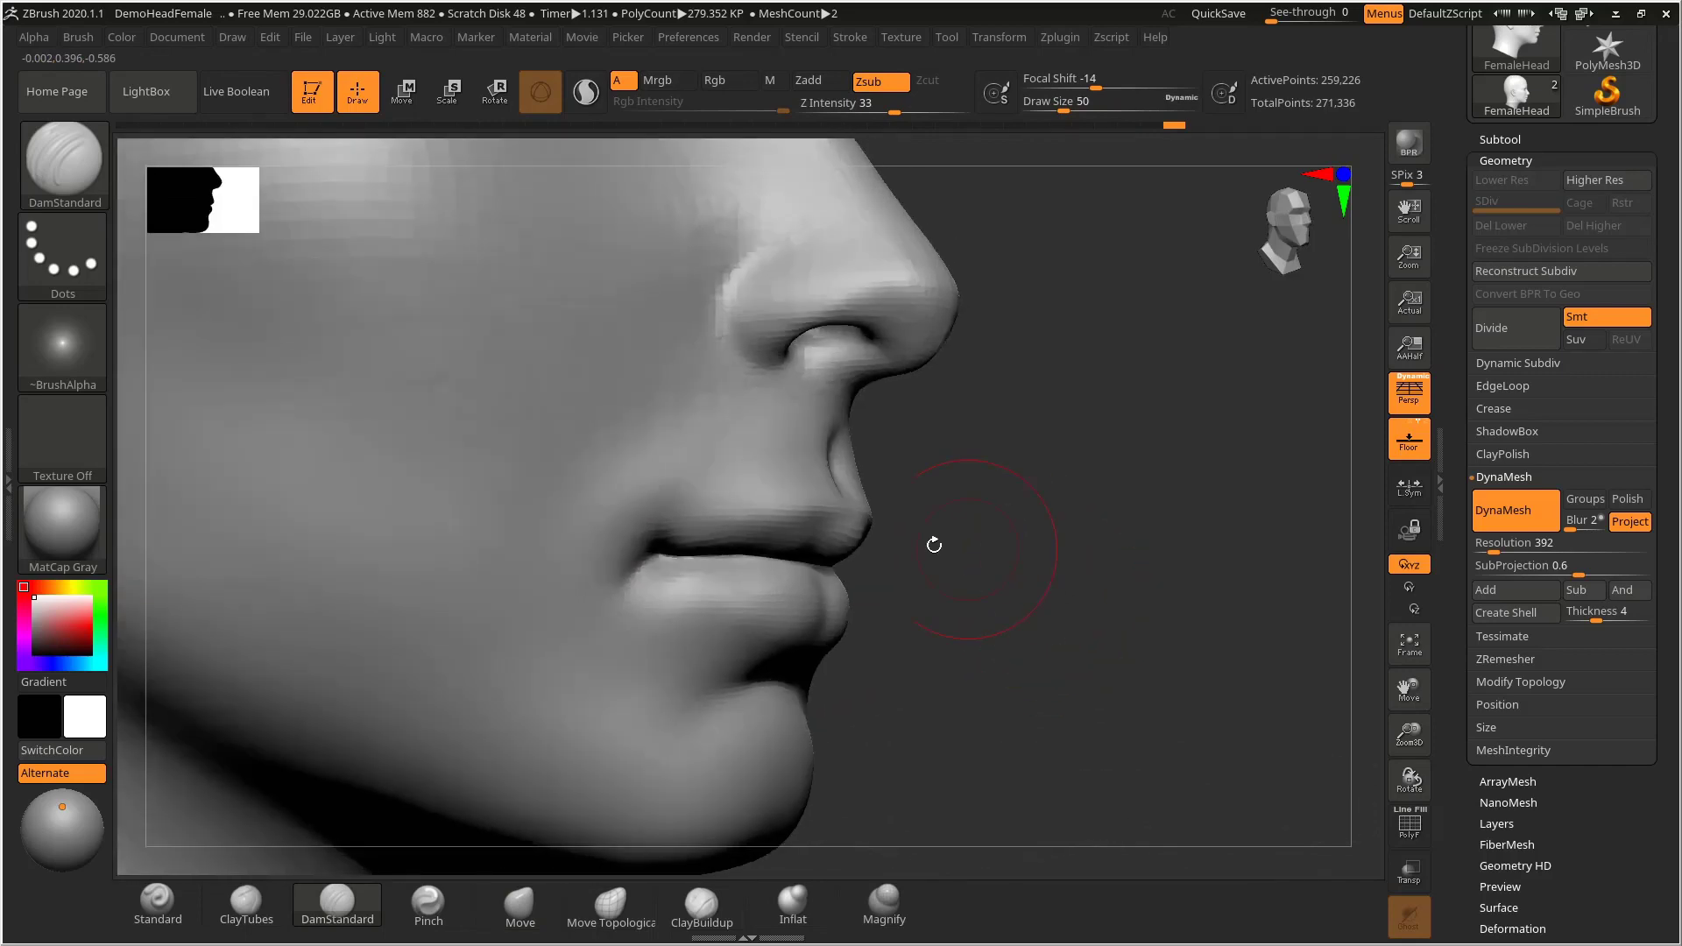
{"action": "mouse_move", "coordinate": [677, 508]}
{"action": "left_mouse_down"}
{"action": "mouse_move", "coordinate": [646, 604]}
{"action": "mouse_move", "coordinate": [618, 627]}
{"action": "left_mouse_up"}
{"action": "left_click_drag", "start_coordinate": [1017, 556], "coordinate": [977, 559], "text": "alt"}
{"action": "left_click_drag", "start_coordinate": [977, 559], "coordinate": [833, 569]}
{"action": "mouse_move", "coordinate": [1190, 602]}
{"action": "left_mouse_down"}
{"action": "mouse_move", "coordinate": [1235, 604]}
{"action": "mouse_move", "coordinate": [1236, 643]}
{"action": "left_mouse_up"}
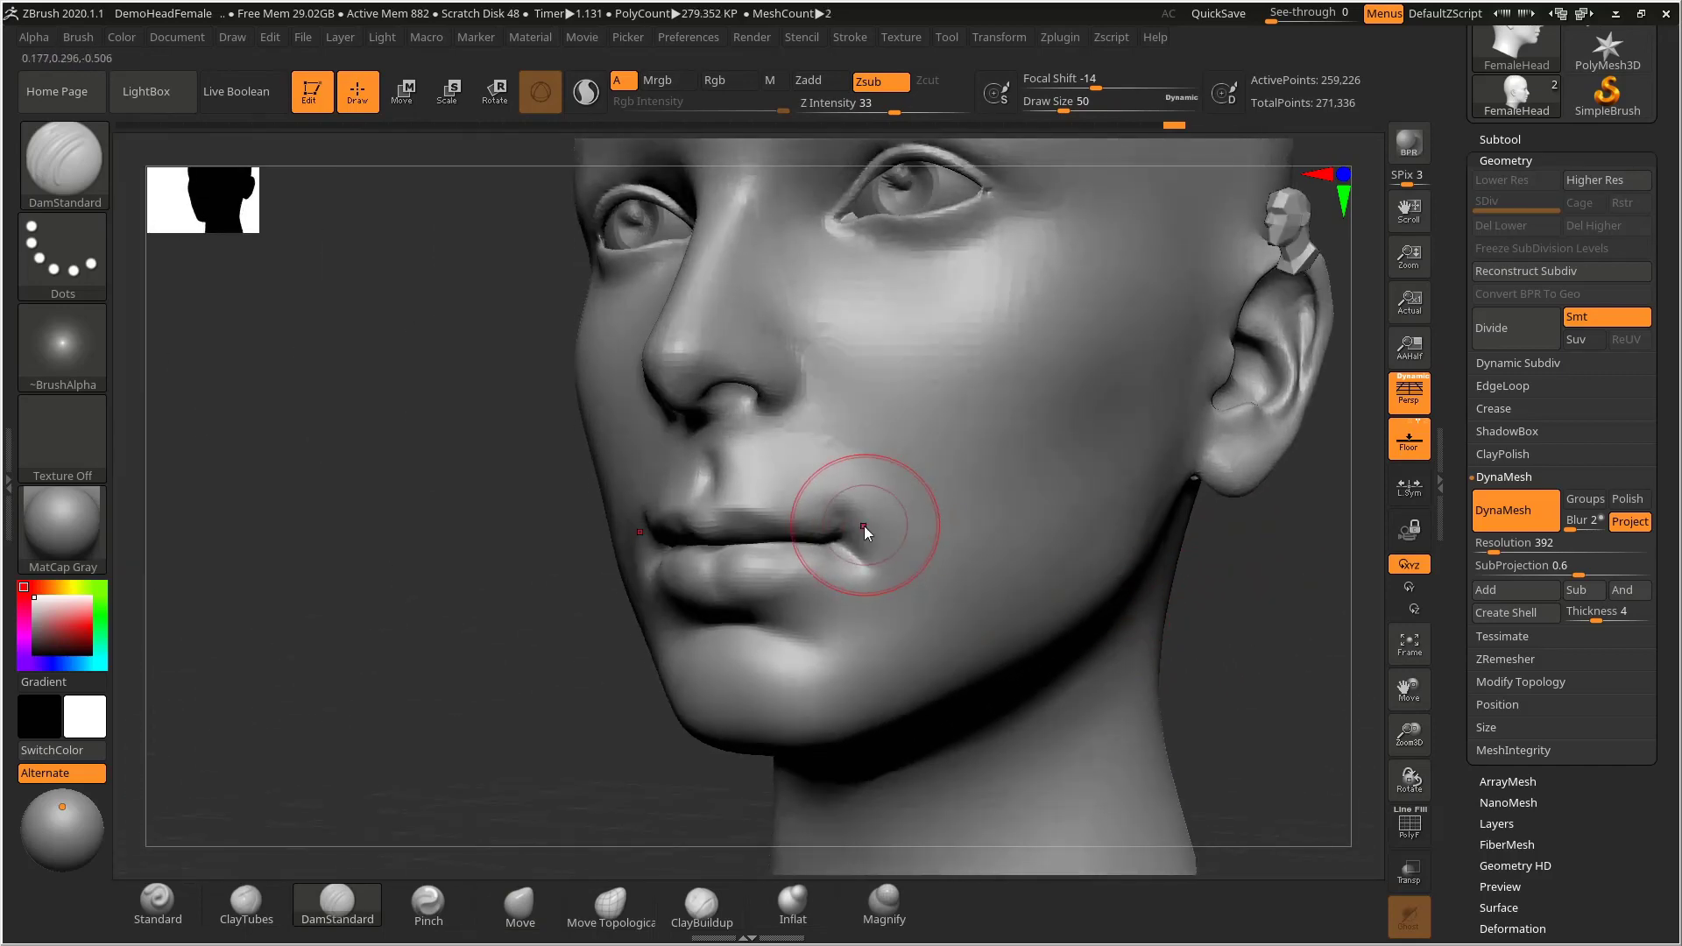
- Refine the creases at the mouth corners with the DamStandard brush at draw size 31
{"action": "key", "text": "s"}
{"action": "left_click_drag", "start_coordinate": [864, 525], "coordinate": [855, 519]}
{"action": "key", "text": "shift"}
{"action": "left_click_drag", "start_coordinate": [1181, 616], "coordinate": [1248, 605], "text": "alt"}
{"action": "left_click_drag", "start_coordinate": [1069, 579], "coordinate": [822, 524]}
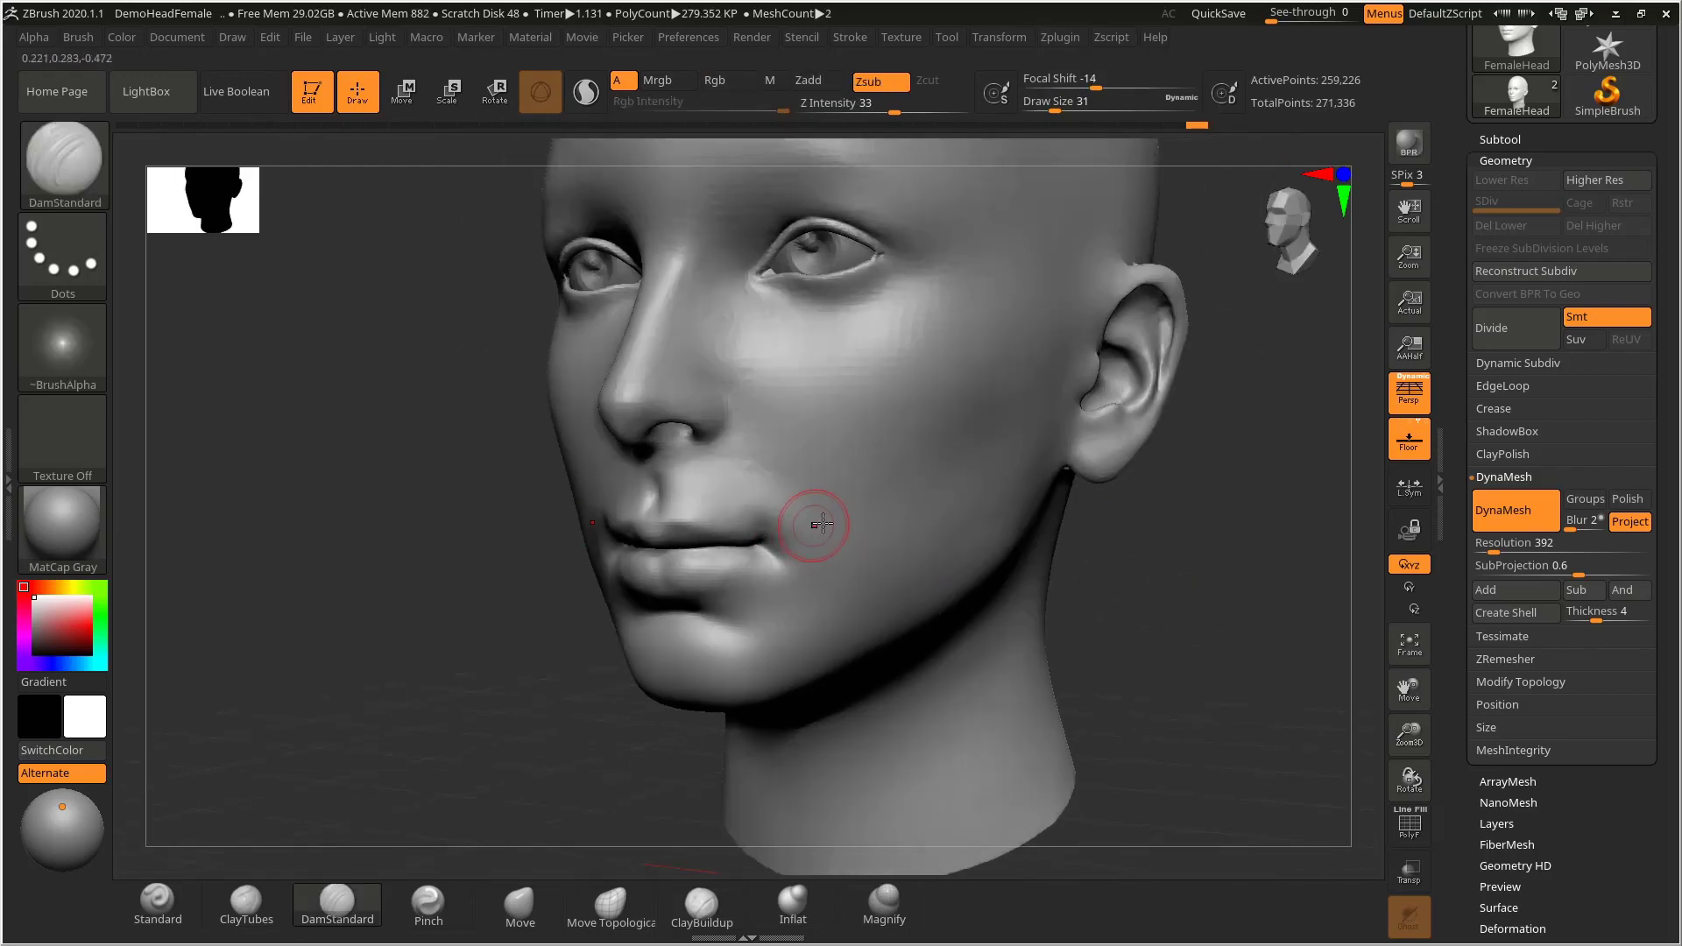
{"action": "left_click_drag", "start_coordinate": [1080, 600], "coordinate": [827, 591]}
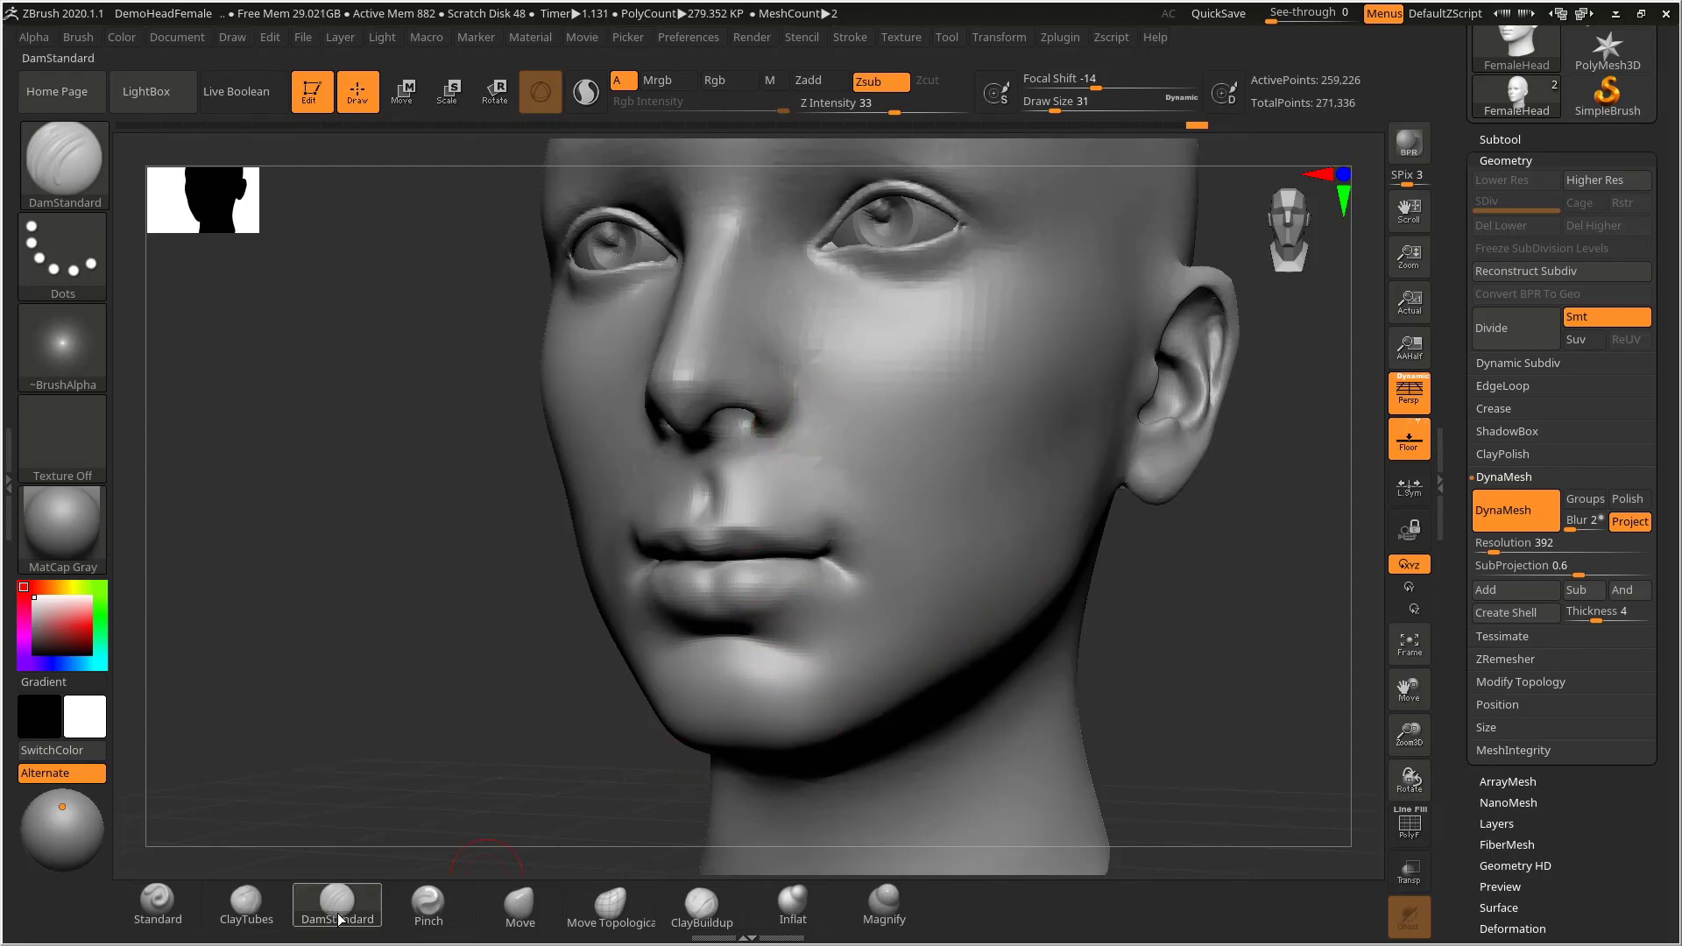
- Carve a crease beneath the lower lip, curving out toward both cheeks, with the DamStandard brush at draw size 52
{"action": "key", "text": "s"}
{"action": "left_click_drag", "start_coordinate": [772, 627], "coordinate": [777, 627]}
{"action": "left_click_drag", "start_coordinate": [1178, 605], "coordinate": [1106, 574]}
{"action": "key", "text": "s"}
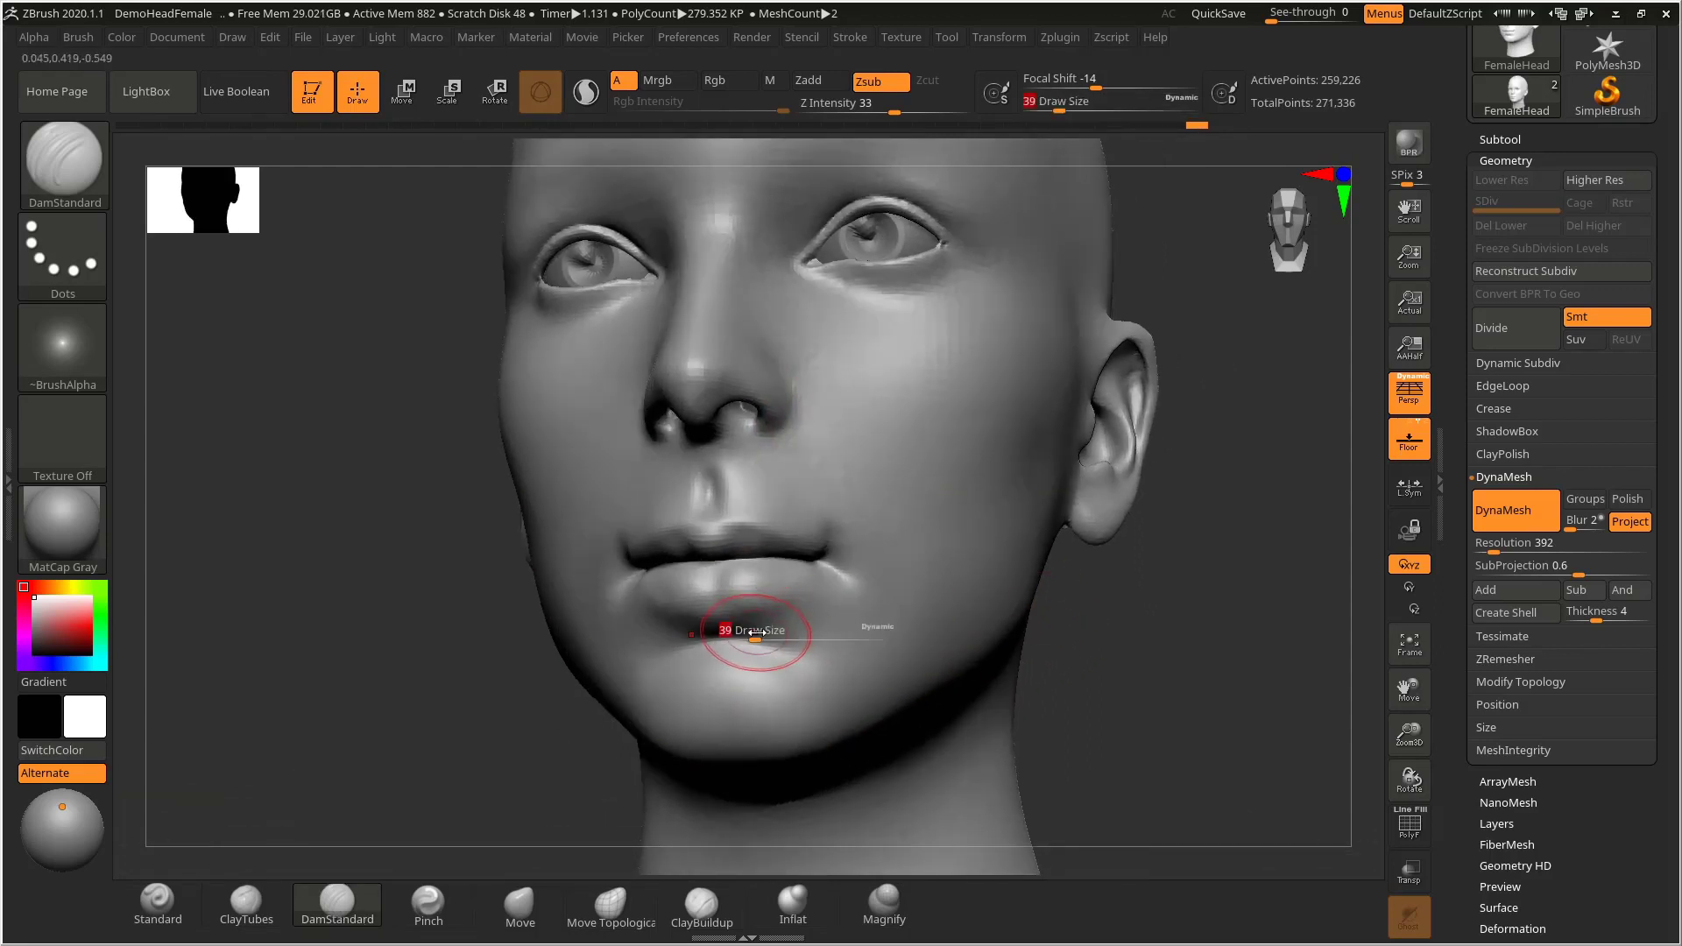
{"action": "left_click_drag", "start_coordinate": [756, 636], "coordinate": [760, 636]}
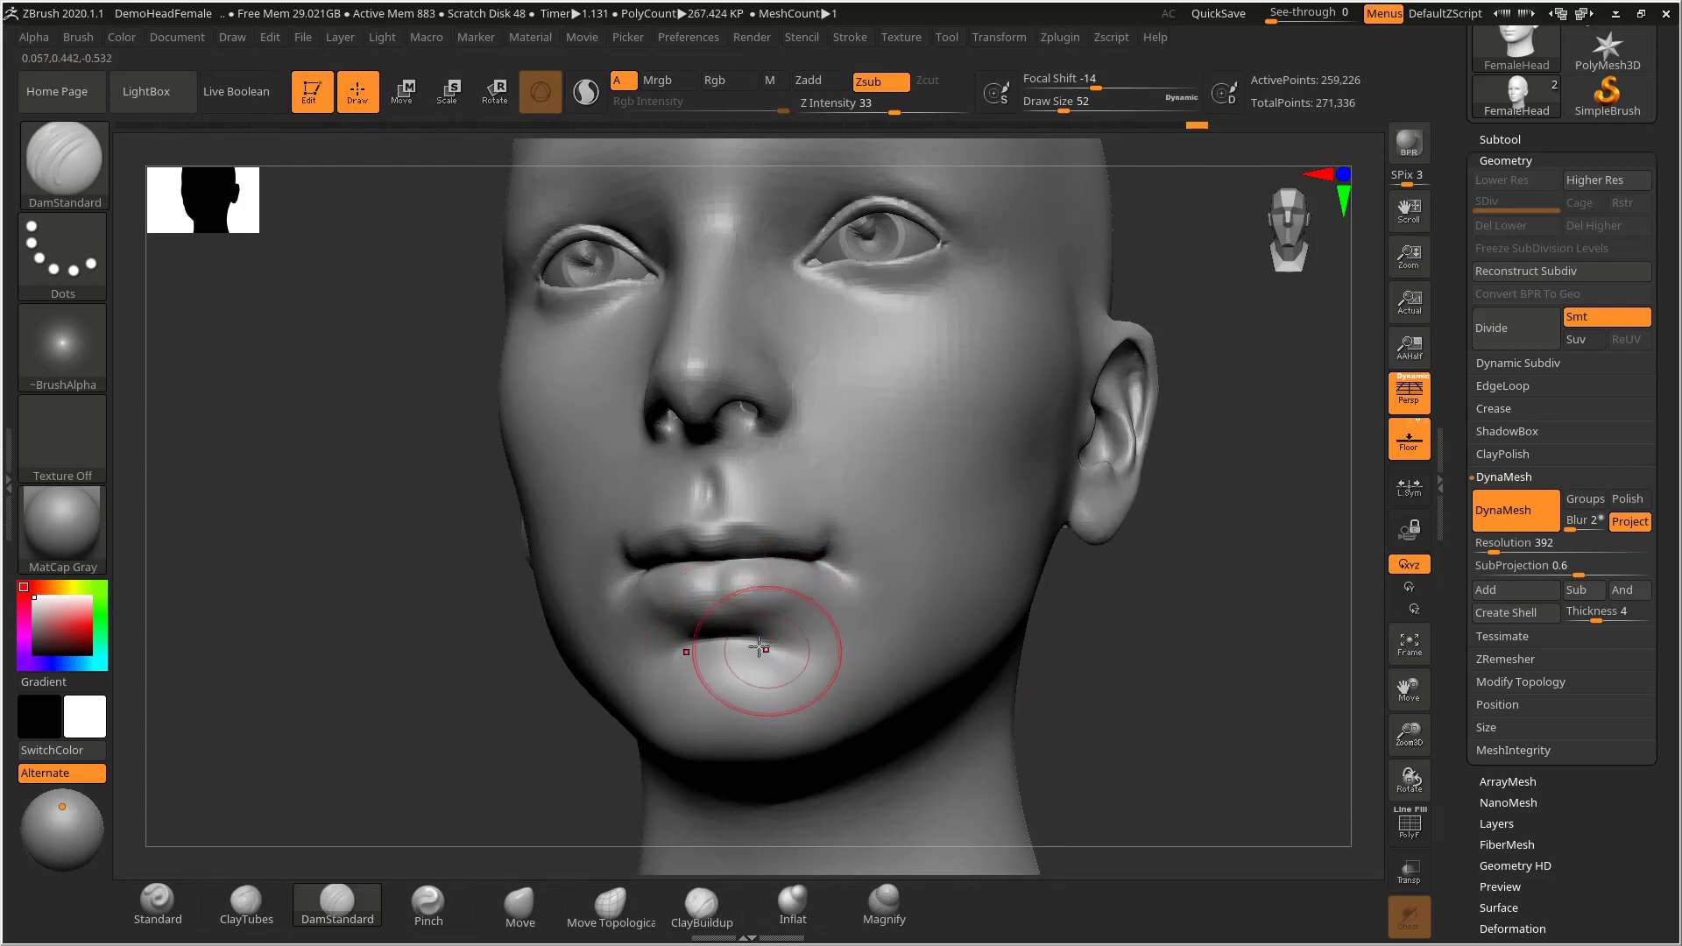
{"action": "key", "text": "ctrl+z"}
{"action": "mouse_move", "coordinate": [764, 650]}
{"action": "left_mouse_down"}
{"action": "mouse_move", "coordinate": [816, 663]}
{"action": "mouse_move", "coordinate": [892, 643]}
{"action": "left_mouse_up"}
{"action": "left_click_drag", "start_coordinate": [1139, 644], "coordinate": [1197, 631]}
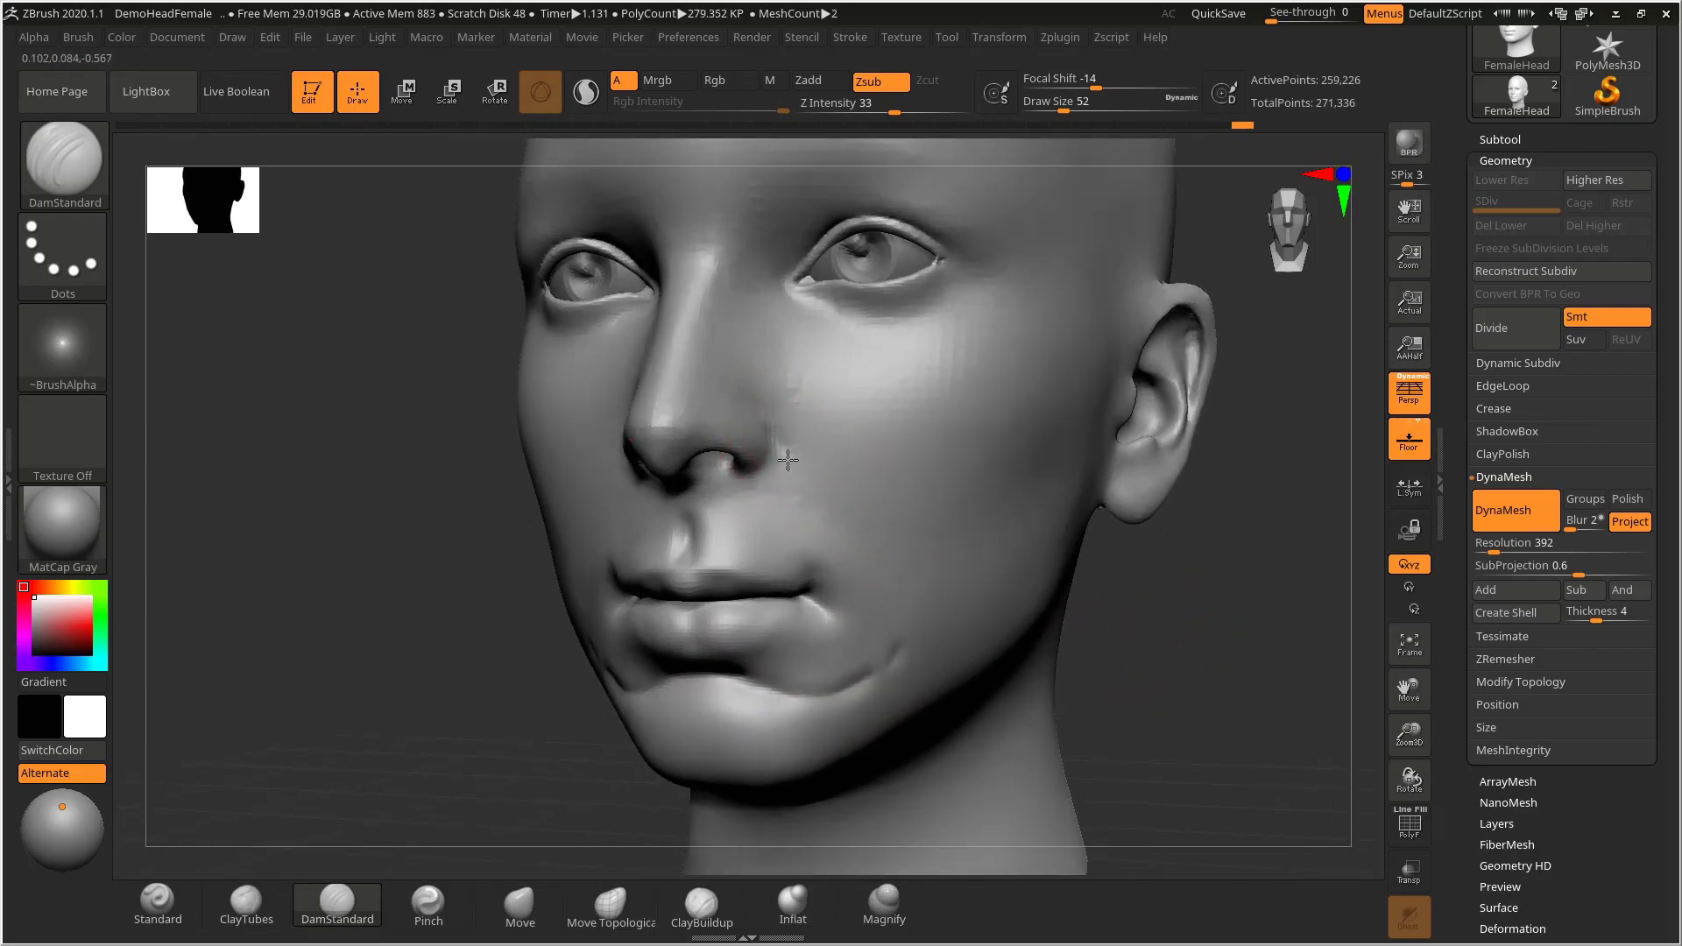
- Carve nasolabial folds down from the nostrils with DamStandard and soften the under-lip crease with the Smooth brush at draw size 29
{"action": "key", "text": "s"}
{"action": "key", "text": "shift"}
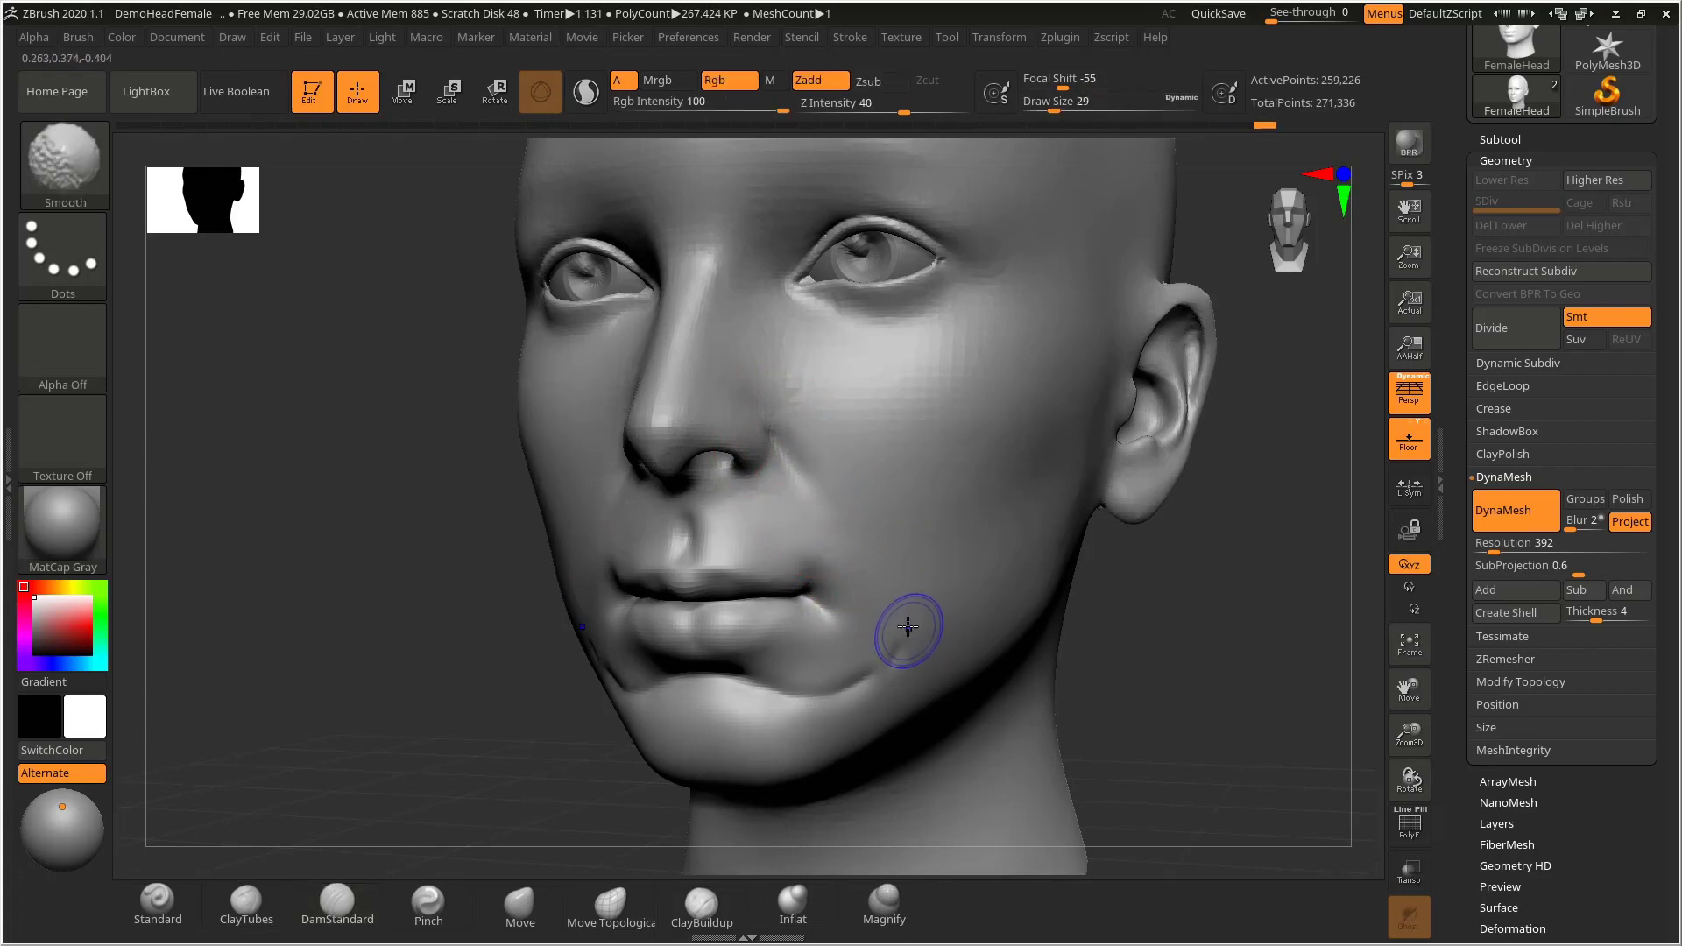
{"action": "mouse_move", "coordinate": [785, 695]}
{"action": "left_mouse_down", "text": "shift"}
{"action": "mouse_move", "coordinate": [848, 696]}
{"action": "mouse_move", "coordinate": [880, 675]}
{"action": "left_mouse_up", "text": "shift"}
{"action": "key", "text": "s"}
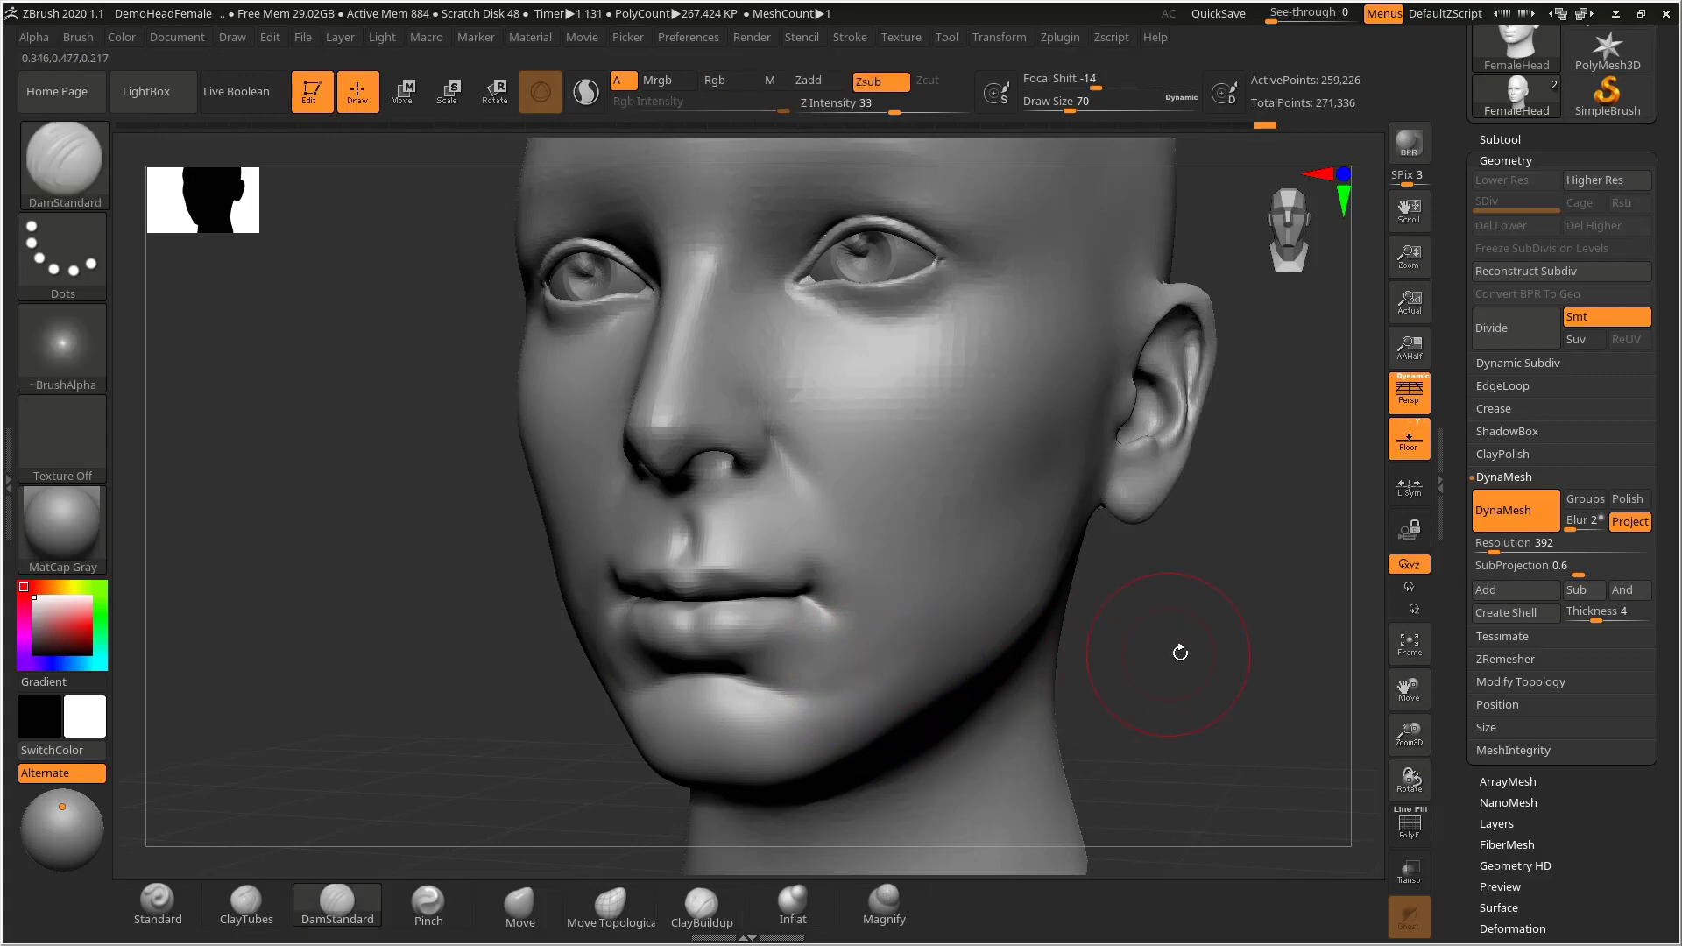
{"action": "mouse_move", "coordinate": [1179, 654]}
{"action": "left_mouse_down"}
{"action": "mouse_move", "coordinate": [1168, 639]}
{"action": "mouse_move", "coordinate": [1145, 665]}
{"action": "mouse_move", "coordinate": [1179, 657]}
{"action": "left_mouse_up"}
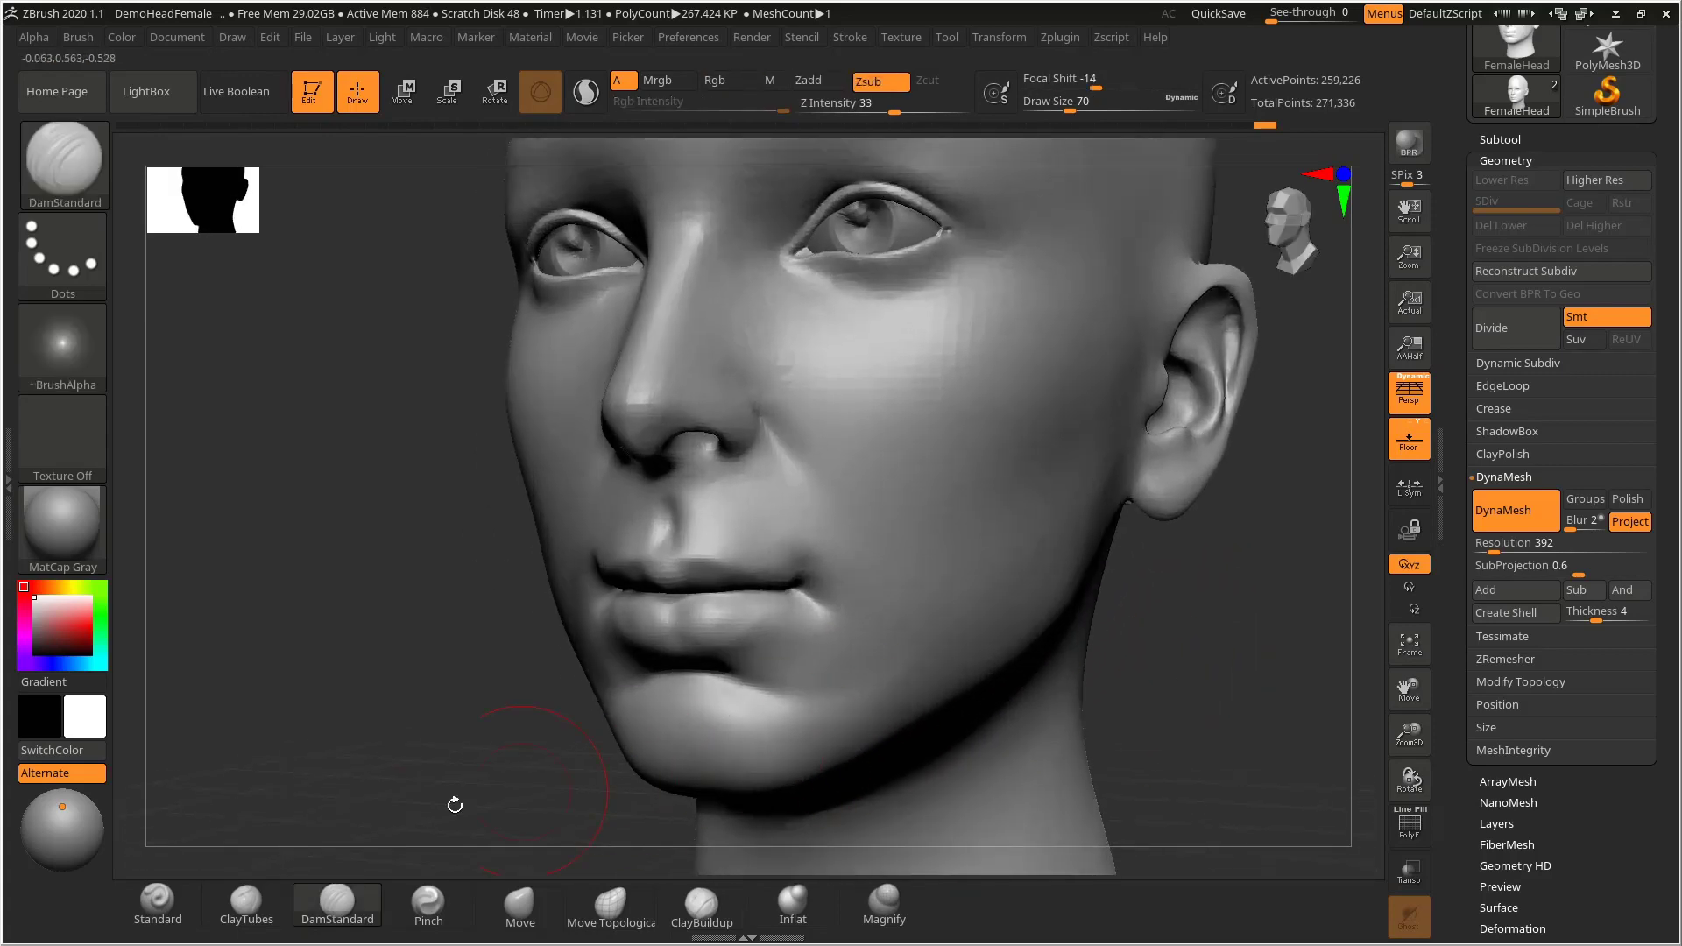
- Build up volume beside the mouth corners with the ClayTubes brush at draw size 48 and Z Intensity 7
{"action": "left_click", "coordinate": [265, 902]}
{"action": "key", "text": "s"}
{"action": "left_click_drag", "start_coordinate": [815, 560], "coordinate": [844, 560]}
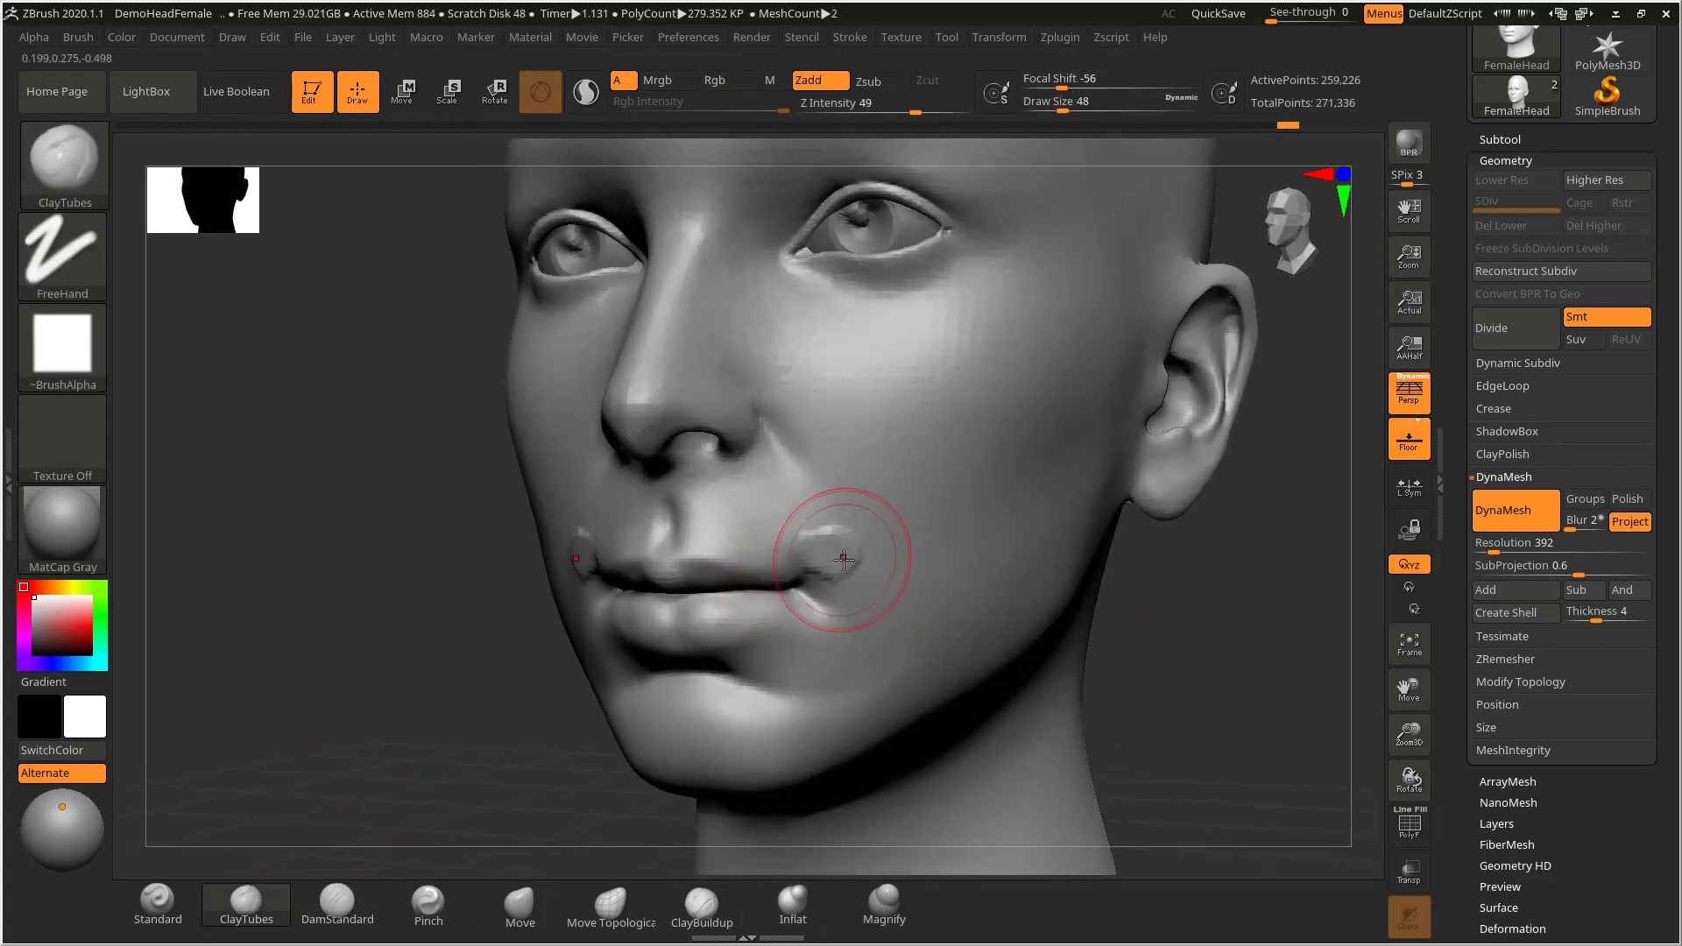
{"action": "key", "text": "ctrl+z"}
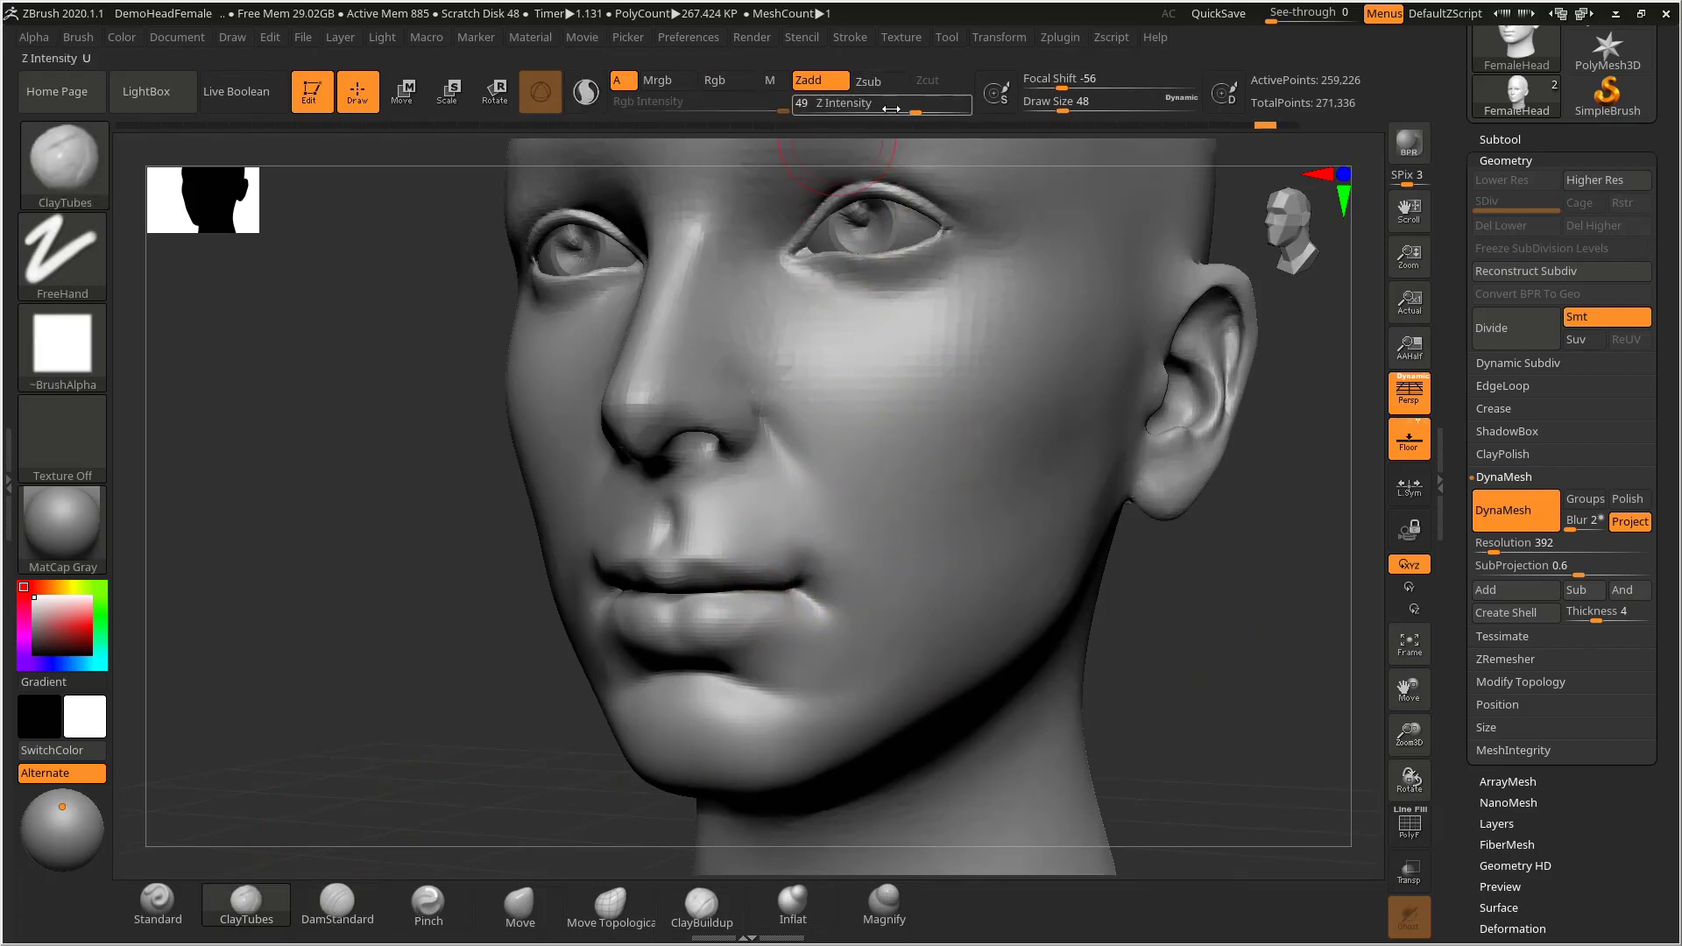
{"action": "left_click_drag", "start_coordinate": [891, 109], "coordinate": [854, 113]}
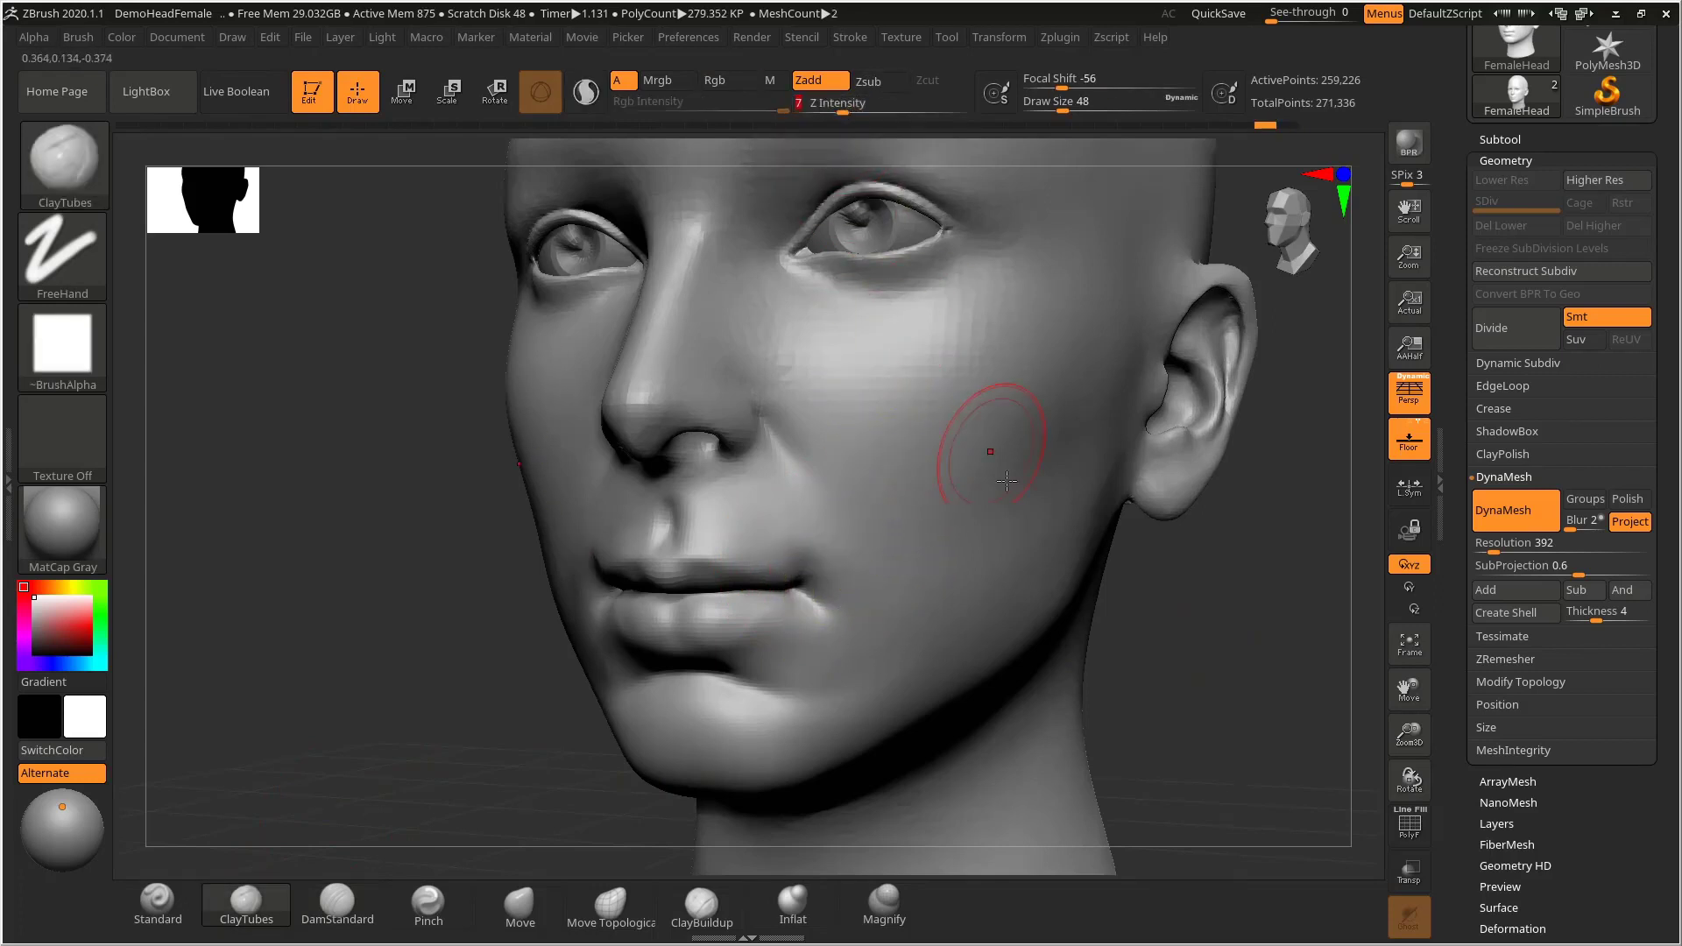
{"action": "left_click_drag", "start_coordinate": [846, 569], "coordinate": [822, 567]}
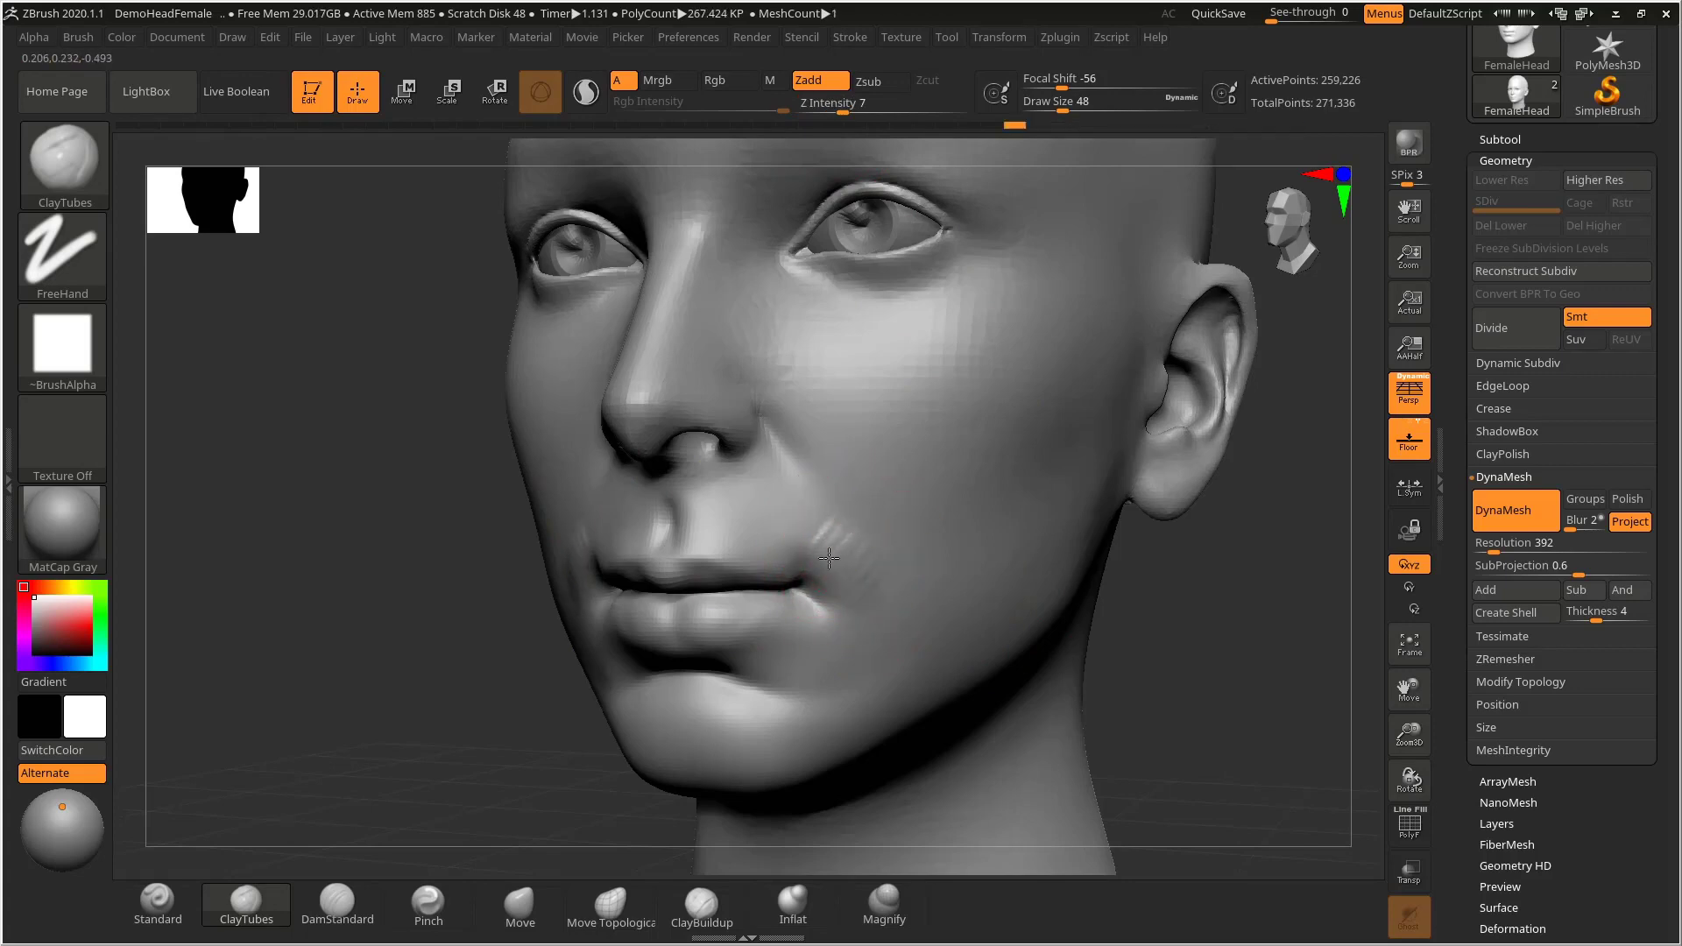
{"action": "left_click_drag", "start_coordinate": [1149, 636], "coordinate": [887, 592]}
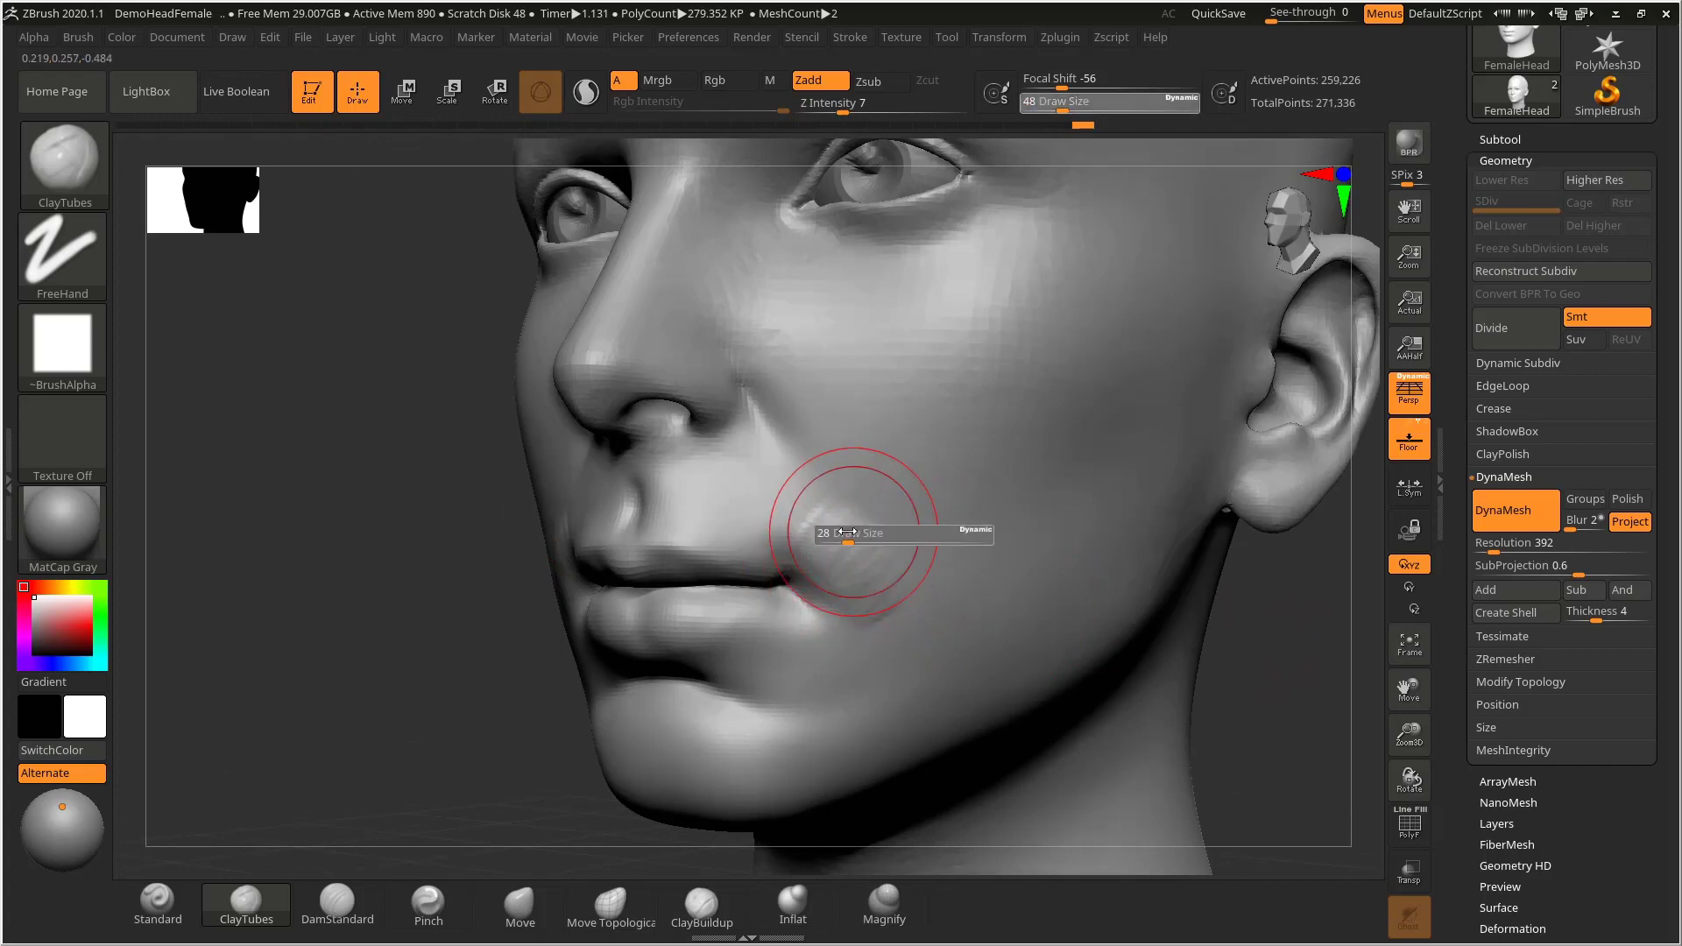
- Smooth the added clay beside the mouth corners into the cheeks
{"action": "mouse_move", "coordinate": [846, 527]}
{"action": "left_mouse_down", "text": "shift"}
{"action": "mouse_move", "coordinate": [877, 546]}
{"action": "mouse_move", "coordinate": [843, 548]}
{"action": "left_mouse_up", "text": "shift"}
{"action": "mouse_move", "coordinate": [1178, 684]}
{"action": "left_mouse_down", "text": "alt"}
{"action": "mouse_move", "coordinate": [1127, 660]}
{"action": "mouse_move", "coordinate": [1183, 648]}
{"action": "mouse_move", "coordinate": [1148, 692]}
{"action": "left_mouse_up", "text": "alt"}
{"action": "left_click_drag", "start_coordinate": [1200, 692], "coordinate": [1078, 685]}
{"action": "left_click_drag", "start_coordinate": [830, 521], "coordinate": [835, 530], "text": "shift"}
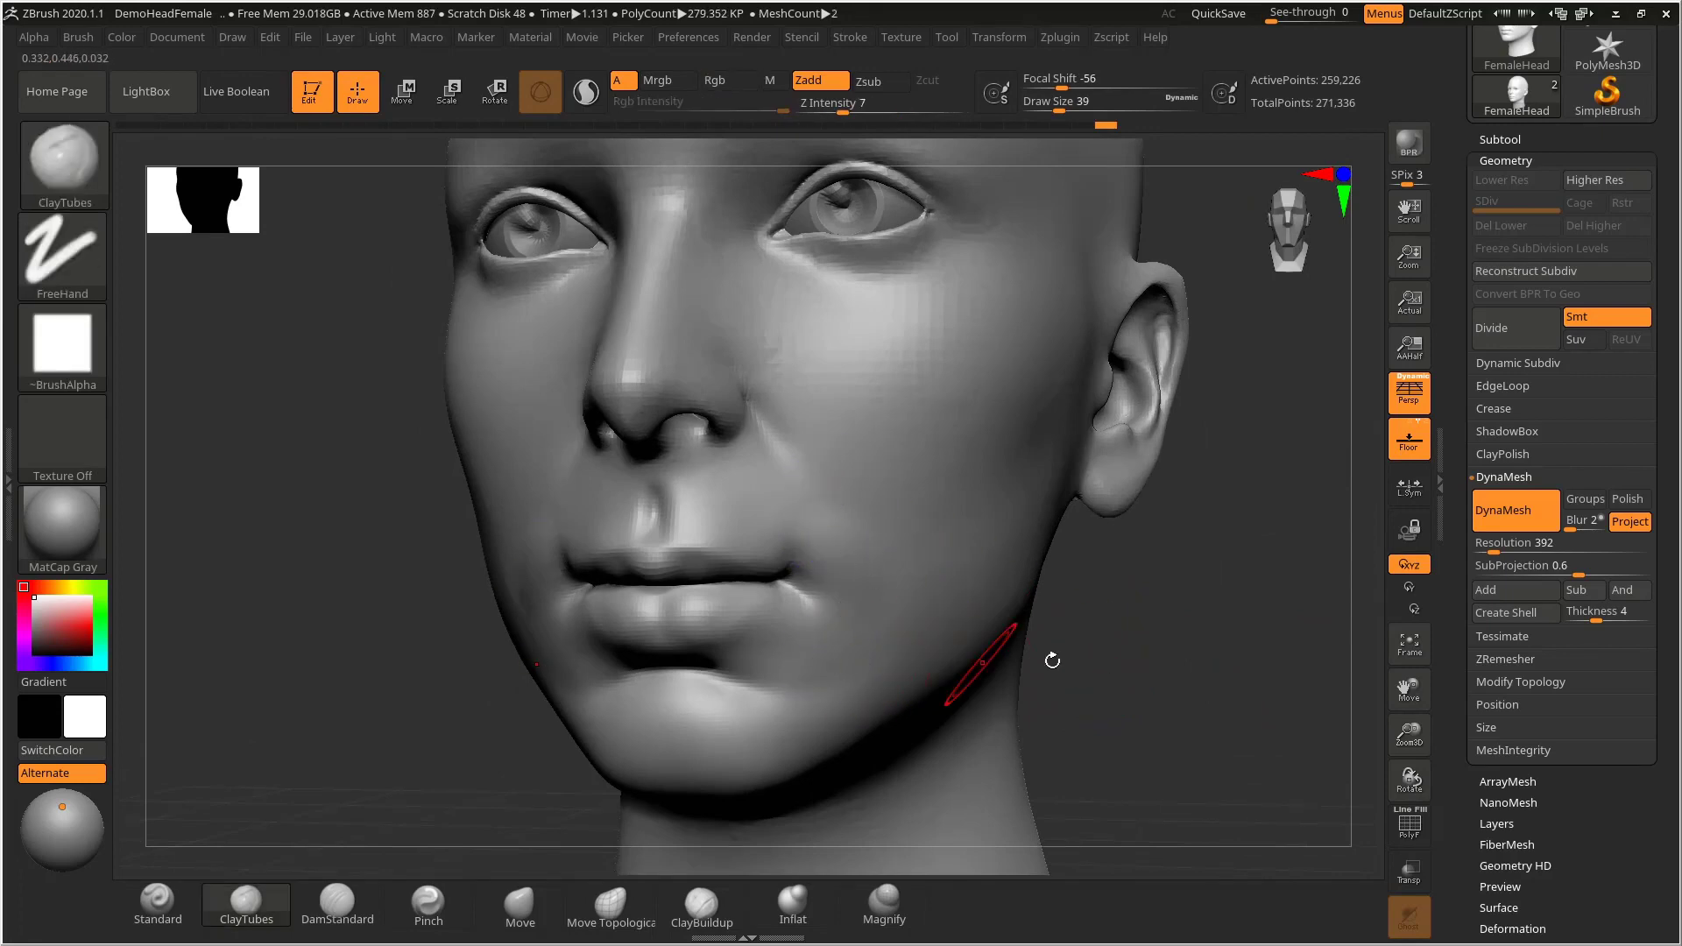
- Reshape the outer parts of the upper lip toward the mouth corners with the Move brush at draw size 31
{"action": "mouse_move", "coordinate": [1130, 688]}
{"action": "left_mouse_down", "text": "alt"}
{"action": "mouse_move", "coordinate": [1119, 649]}
{"action": "mouse_move", "coordinate": [1166, 636]}
{"action": "left_mouse_up", "text": "alt"}
{"action": "mouse_move", "coordinate": [1055, 659]}
{"action": "left_mouse_down", "text": "alt"}
{"action": "mouse_move", "coordinate": [1220, 639]}
{"action": "mouse_move", "coordinate": [1165, 687]}
{"action": "mouse_move", "coordinate": [1190, 699]}
{"action": "left_mouse_up", "text": "alt"}
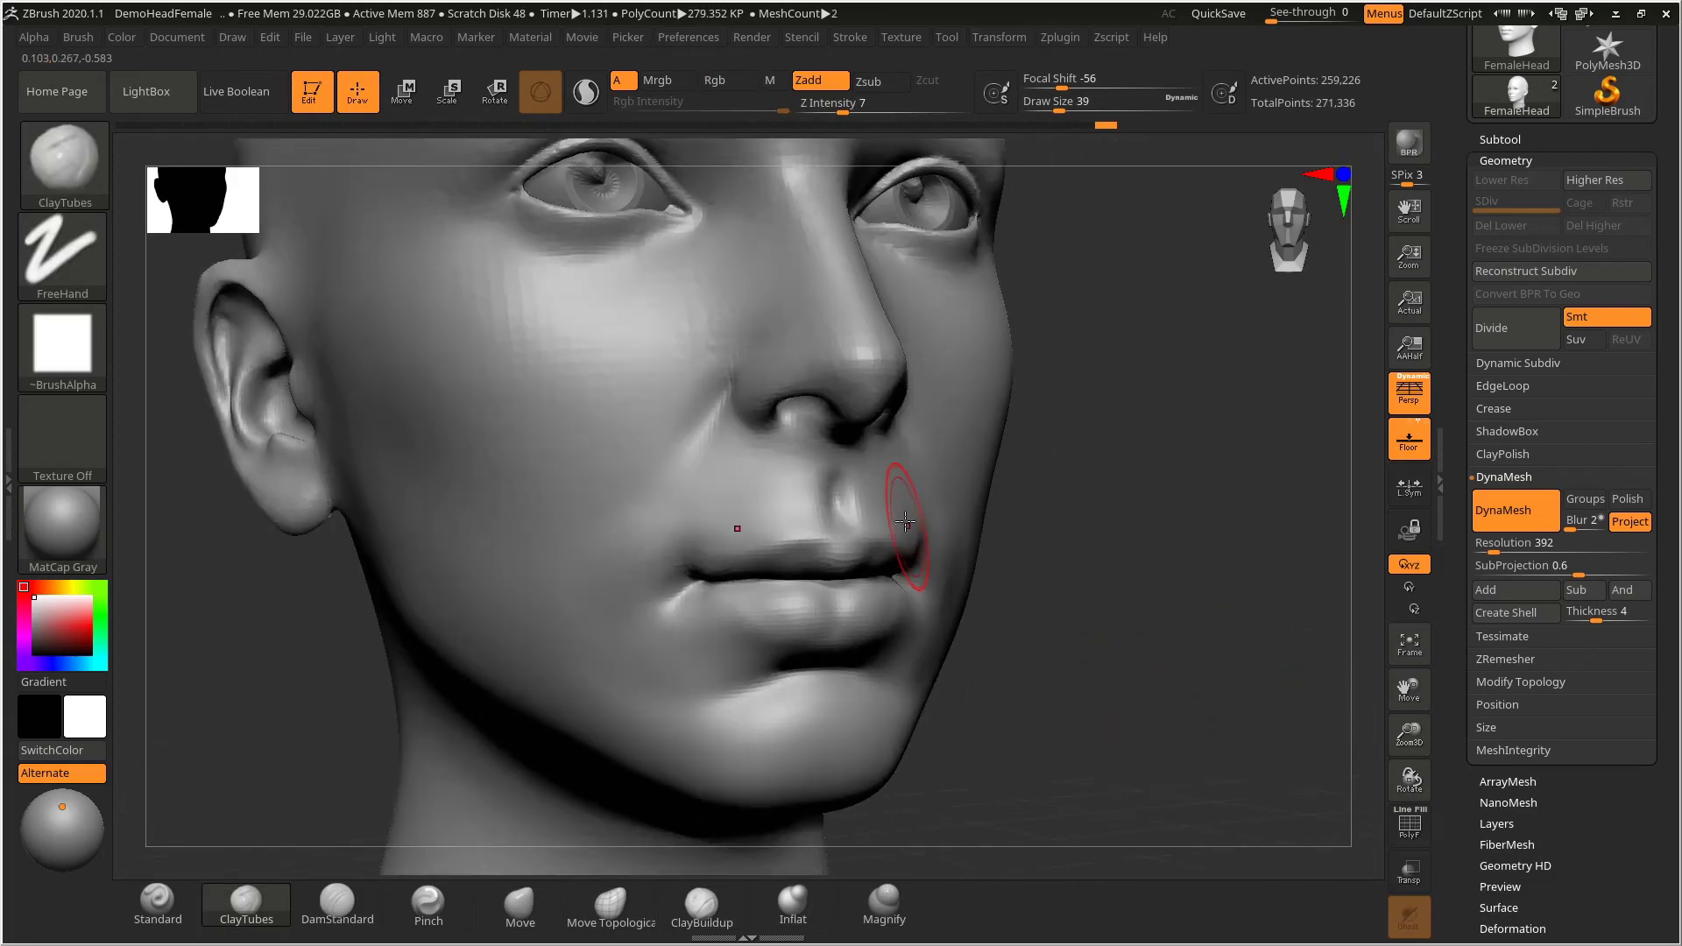
{"action": "left_click_drag", "start_coordinate": [1059, 576], "coordinate": [959, 599]}
{"action": "left_click_drag", "start_coordinate": [1043, 600], "coordinate": [941, 601]}
{"action": "mouse_move", "coordinate": [1059, 571]}
{"action": "left_mouse_down", "text": "alt"}
{"action": "mouse_move", "coordinate": [1149, 559]}
{"action": "mouse_move", "coordinate": [1069, 596]}
{"action": "left_mouse_up", "text": "alt"}
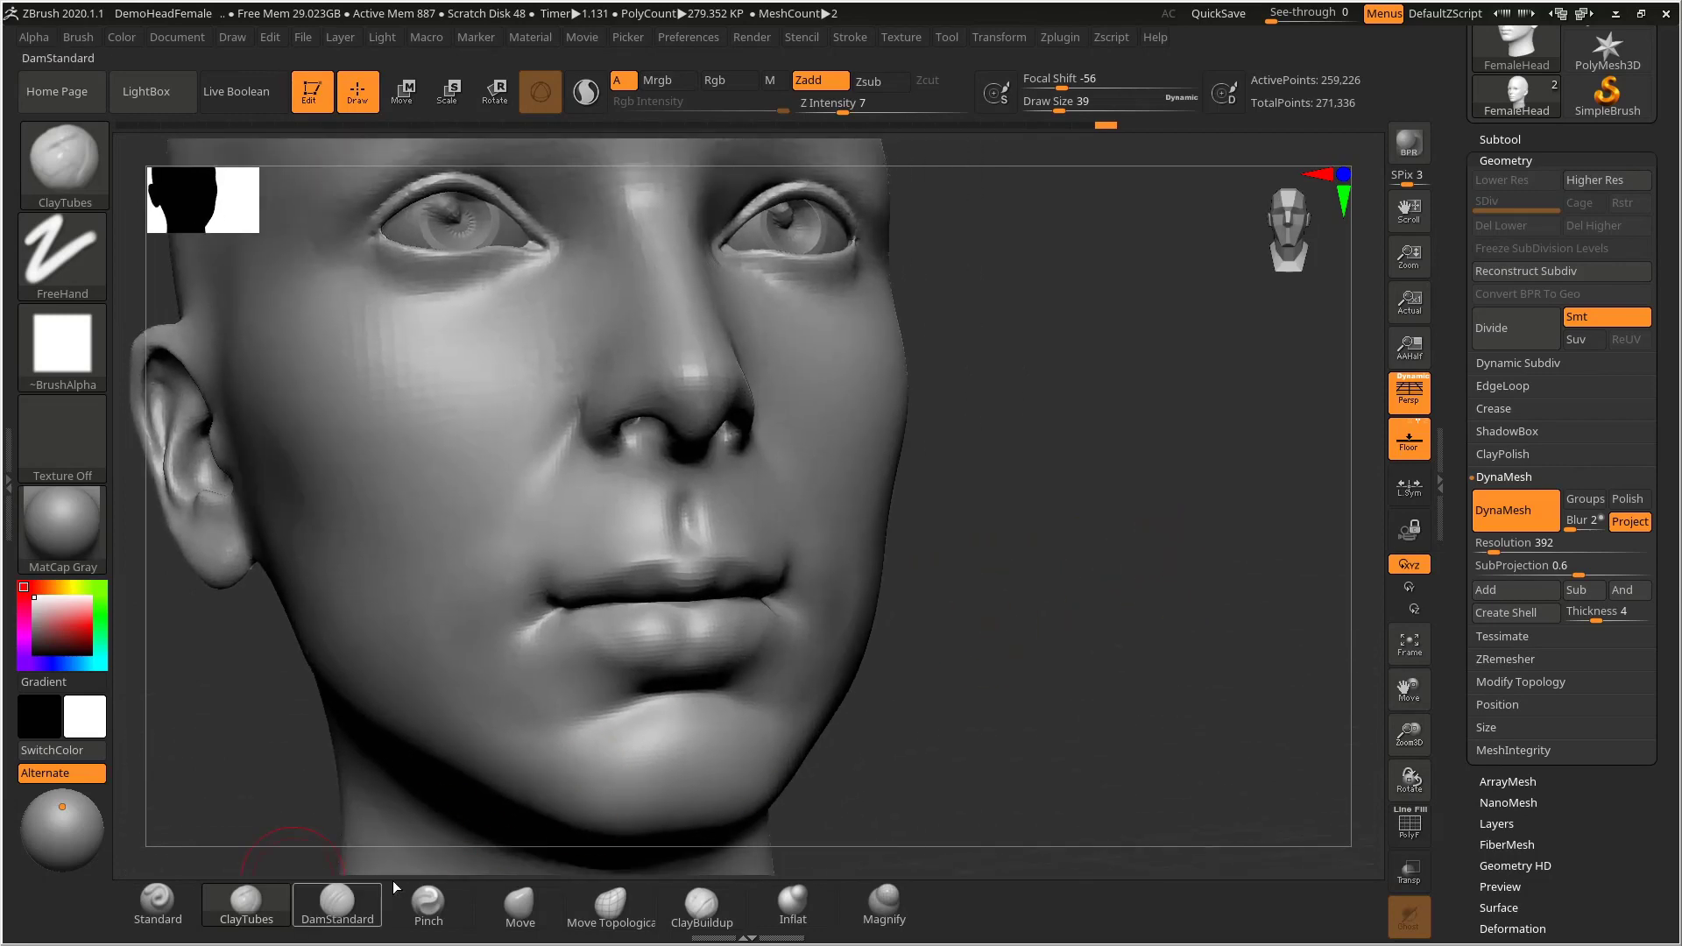
{"action": "left_click", "coordinate": [520, 902]}
{"action": "mouse_move", "coordinate": [1116, 664]}
{"action": "left_mouse_down"}
{"action": "mouse_move", "coordinate": [942, 639]}
{"action": "mouse_move", "coordinate": [969, 509]}
{"action": "left_mouse_up"}
{"action": "key", "text": "s"}
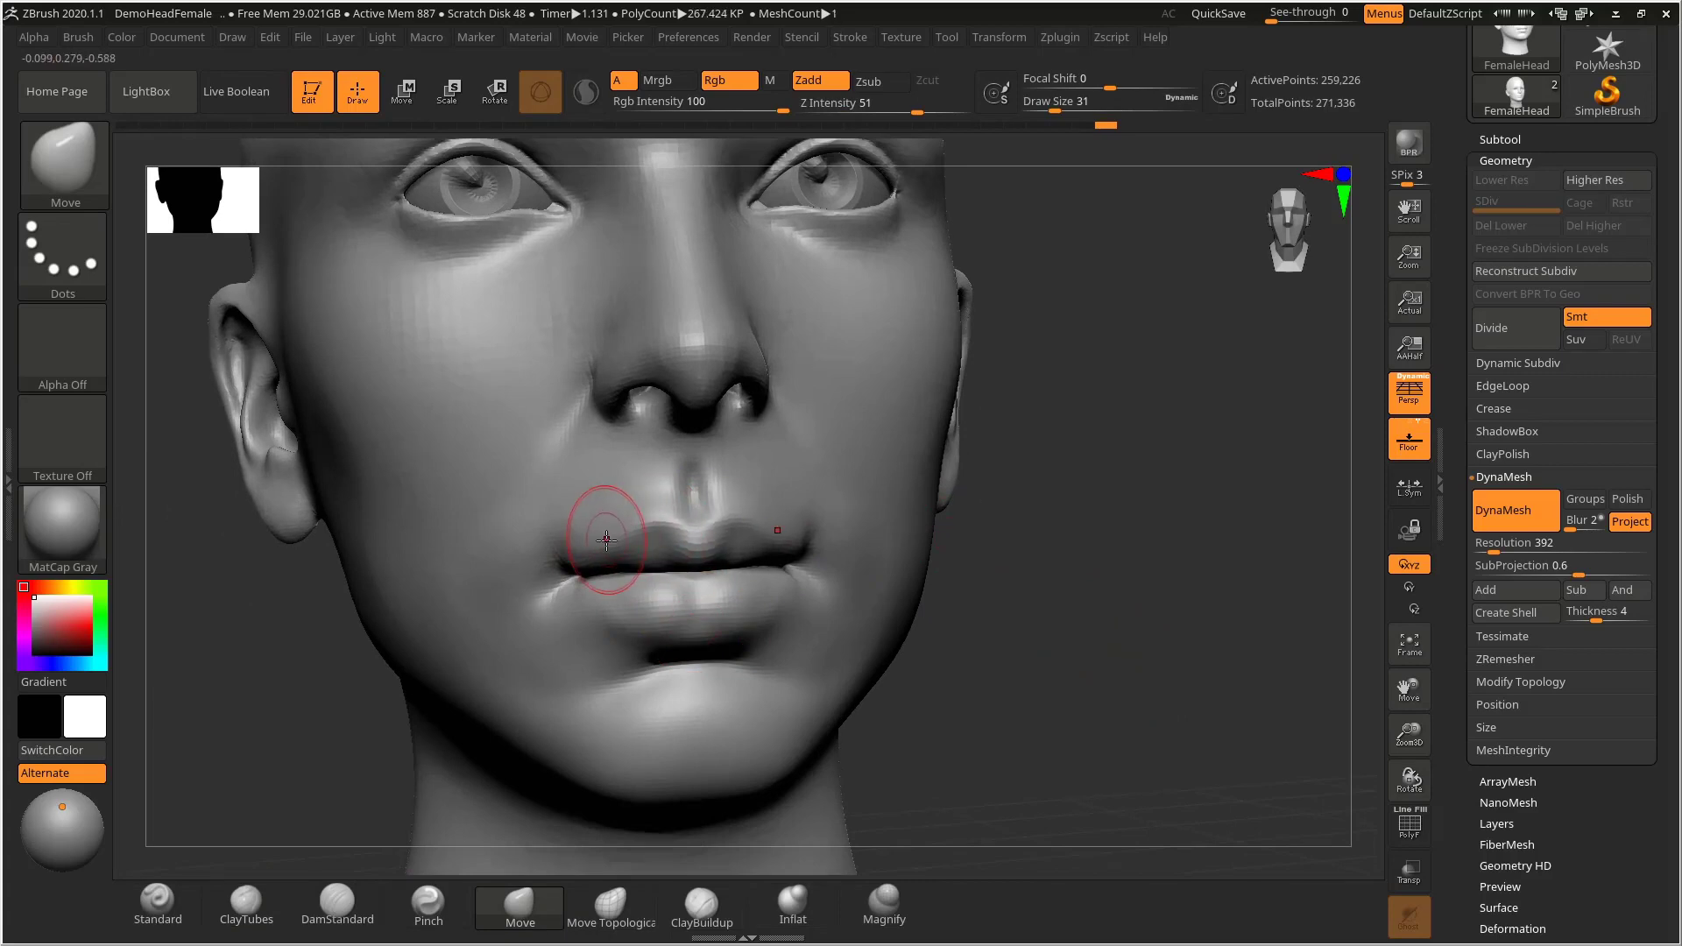
{"action": "mouse_move", "coordinate": [1066, 527]}
{"action": "left_mouse_down"}
{"action": "mouse_move", "coordinate": [1127, 563]}
{"action": "mouse_move", "coordinate": [901, 555]}
{"action": "left_mouse_up"}
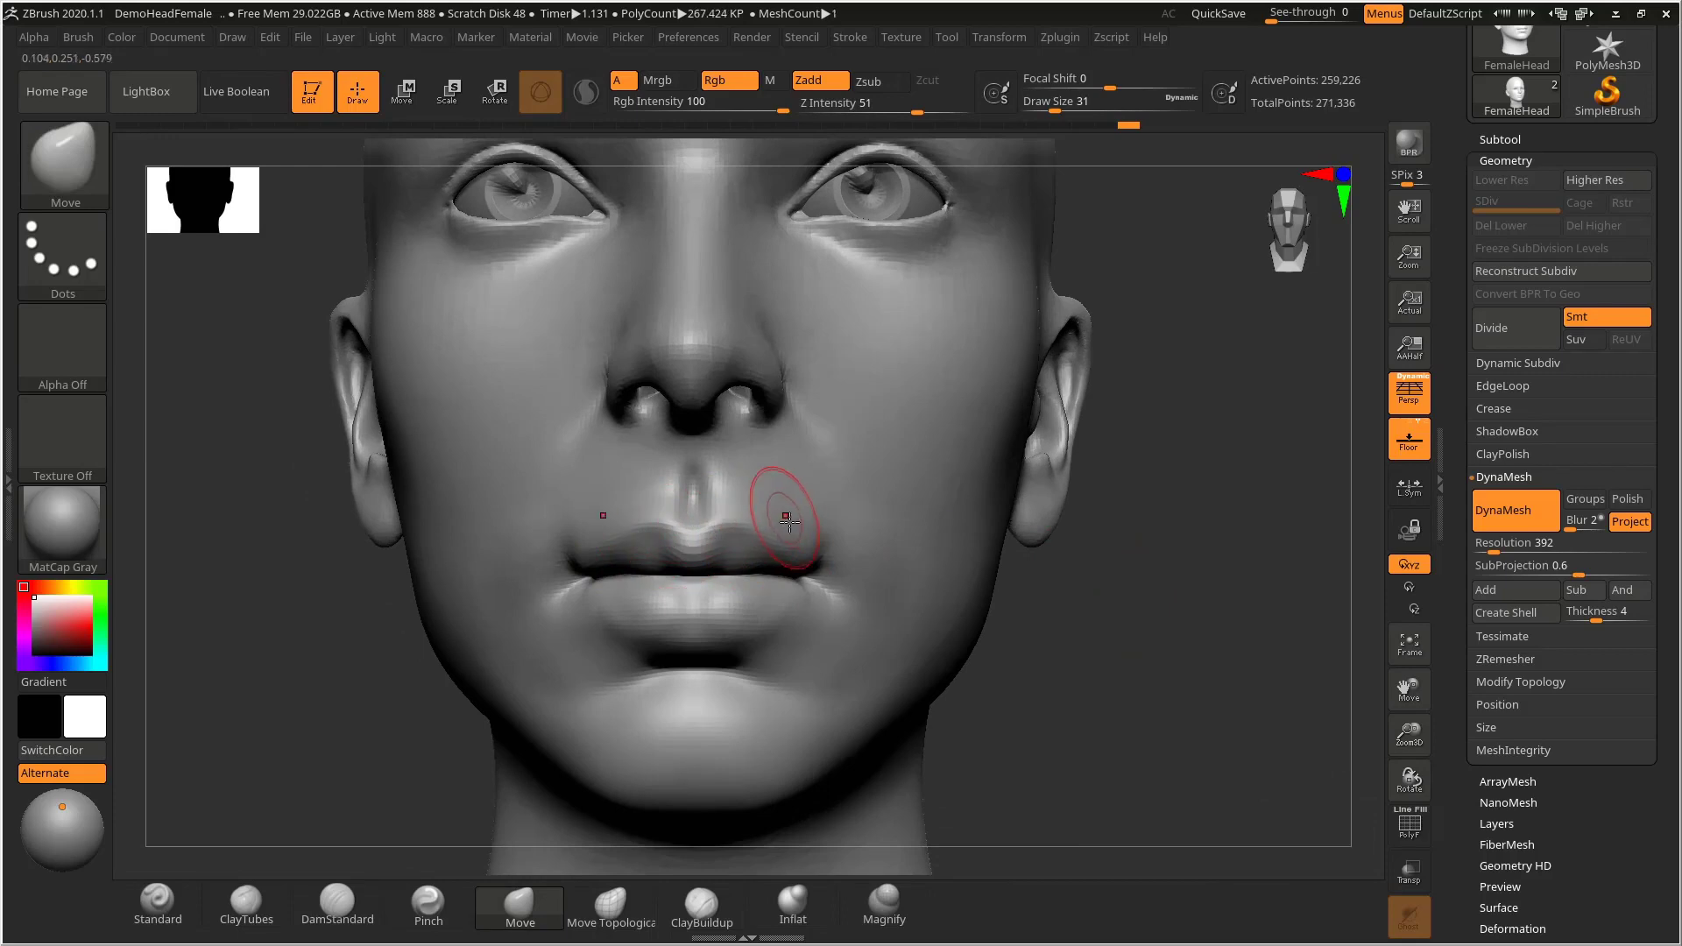
- Shape the cupid's bow and the base of the philtrum with the Move brush at draw sizes 29 and 20
{"action": "key", "text": "s"}
{"action": "left_click_drag", "start_coordinate": [692, 550], "coordinate": [661, 545]}
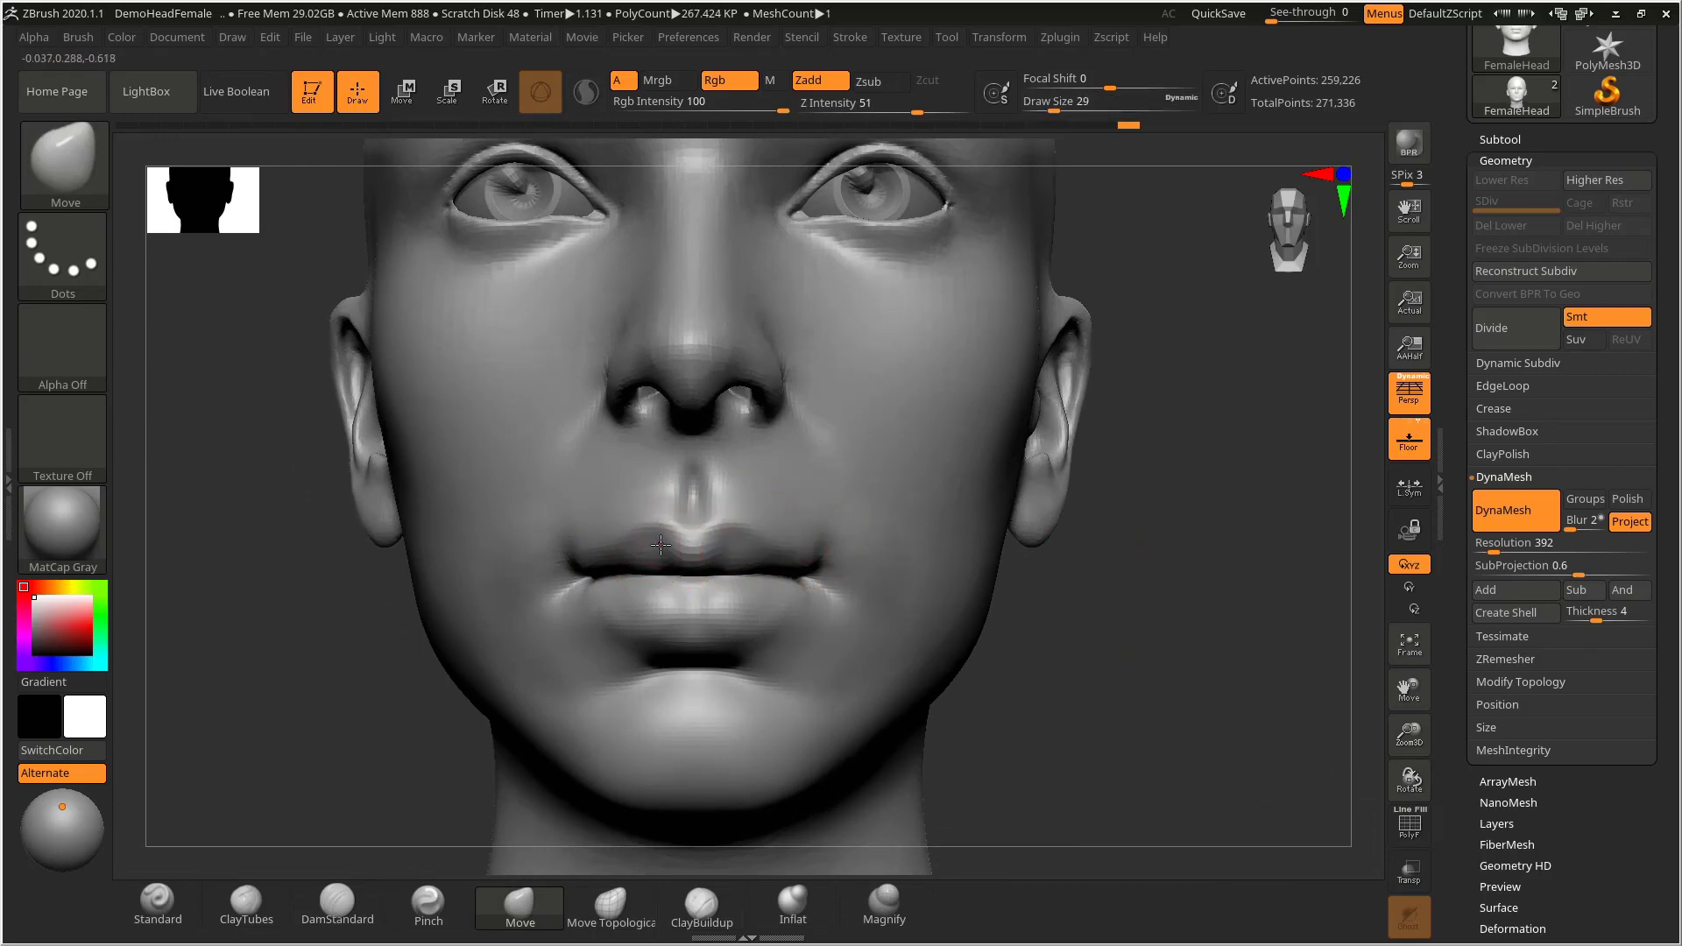
{"action": "left_click_drag", "start_coordinate": [1227, 598], "coordinate": [1157, 585]}
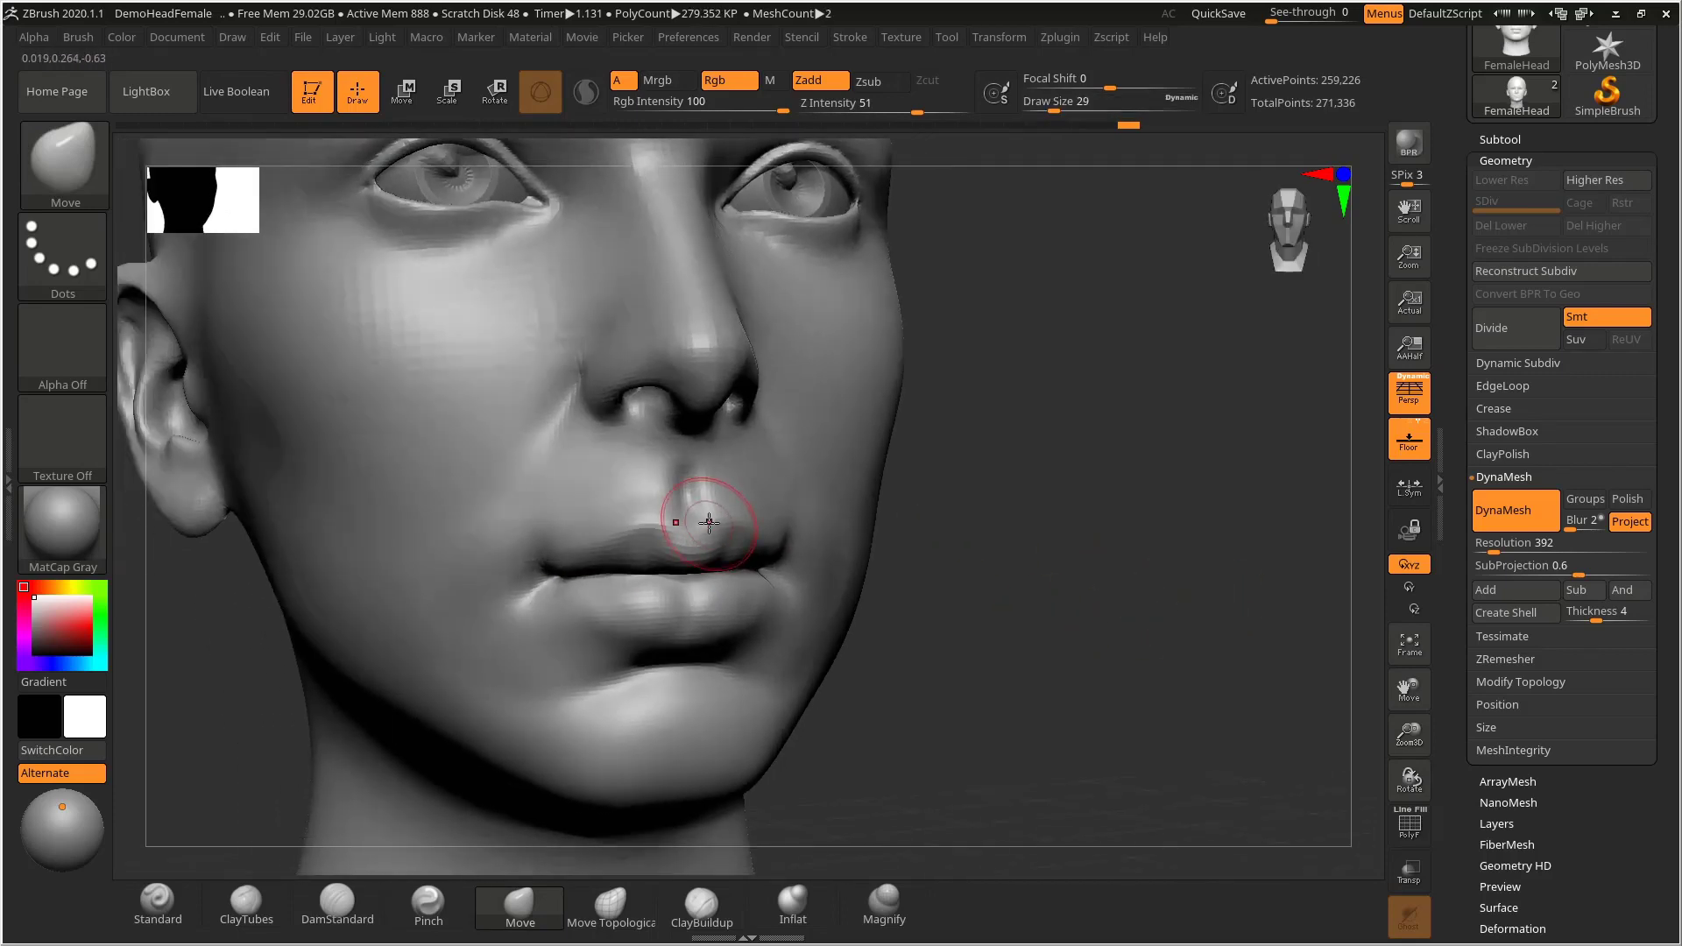
{"action": "key", "text": "s"}
{"action": "left_click_drag", "start_coordinate": [689, 522], "coordinate": [692, 524]}
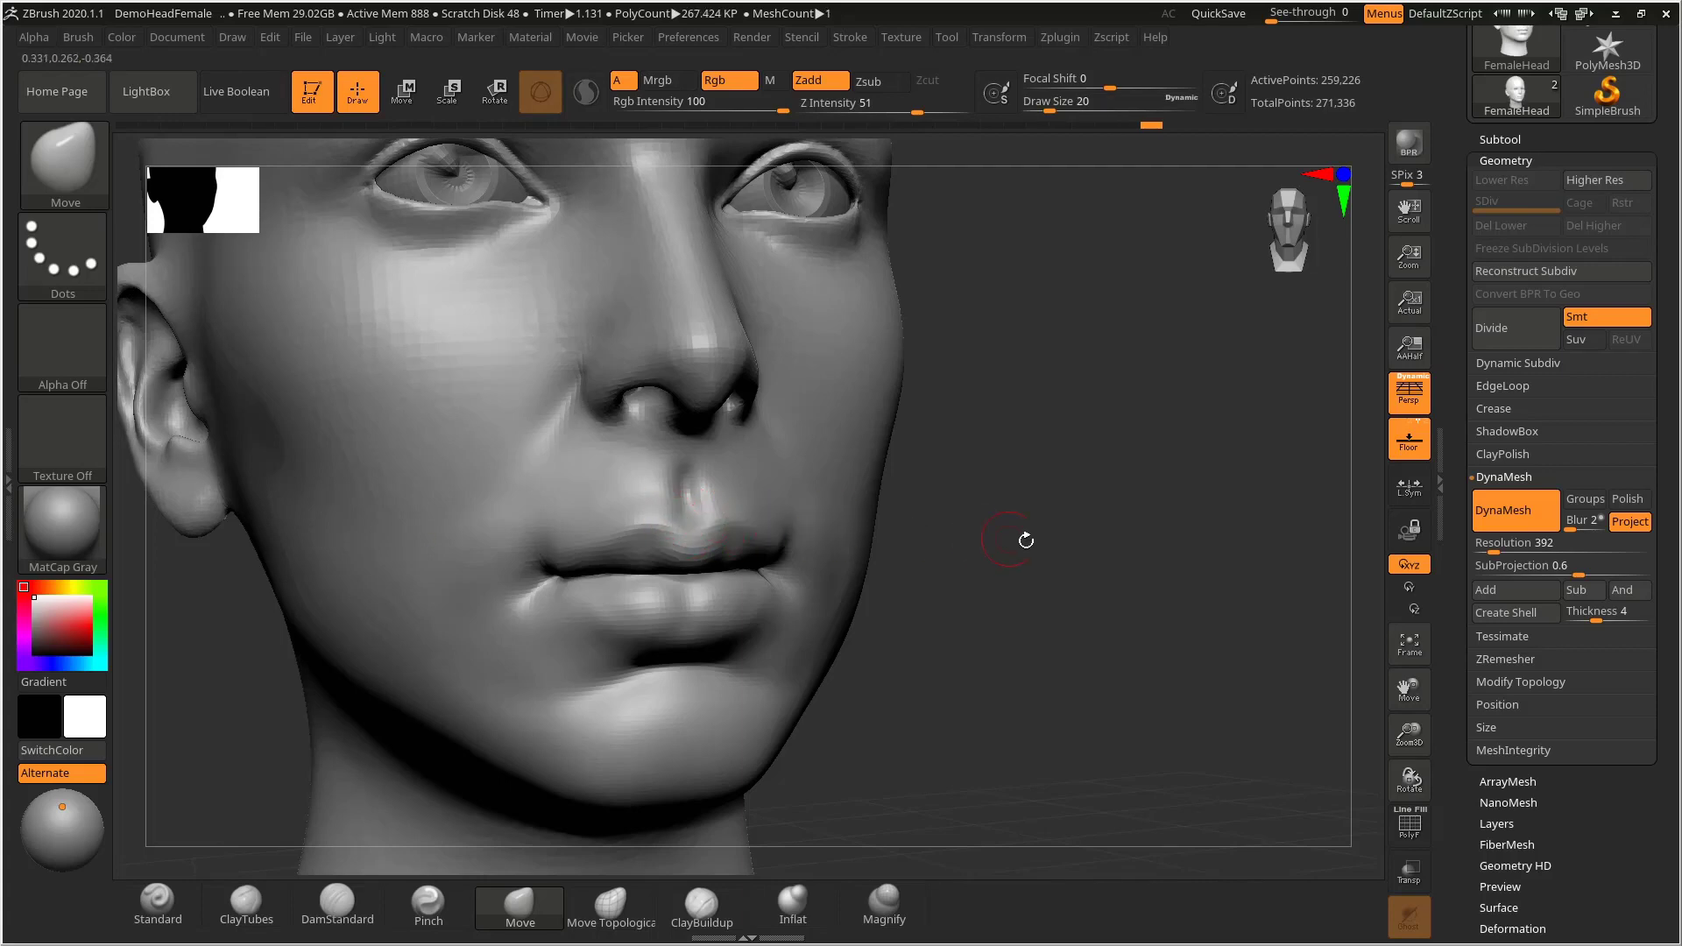
- Adjust the outer edges of the lower lip with the Move brush at draw size 21
{"action": "left_click_drag", "start_coordinate": [1025, 537], "coordinate": [790, 539]}
{"action": "mouse_move", "coordinate": [1108, 593]}
{"action": "left_mouse_down"}
{"action": "mouse_move", "coordinate": [1064, 613]}
{"action": "mouse_move", "coordinate": [620, 586]}
{"action": "left_mouse_up"}
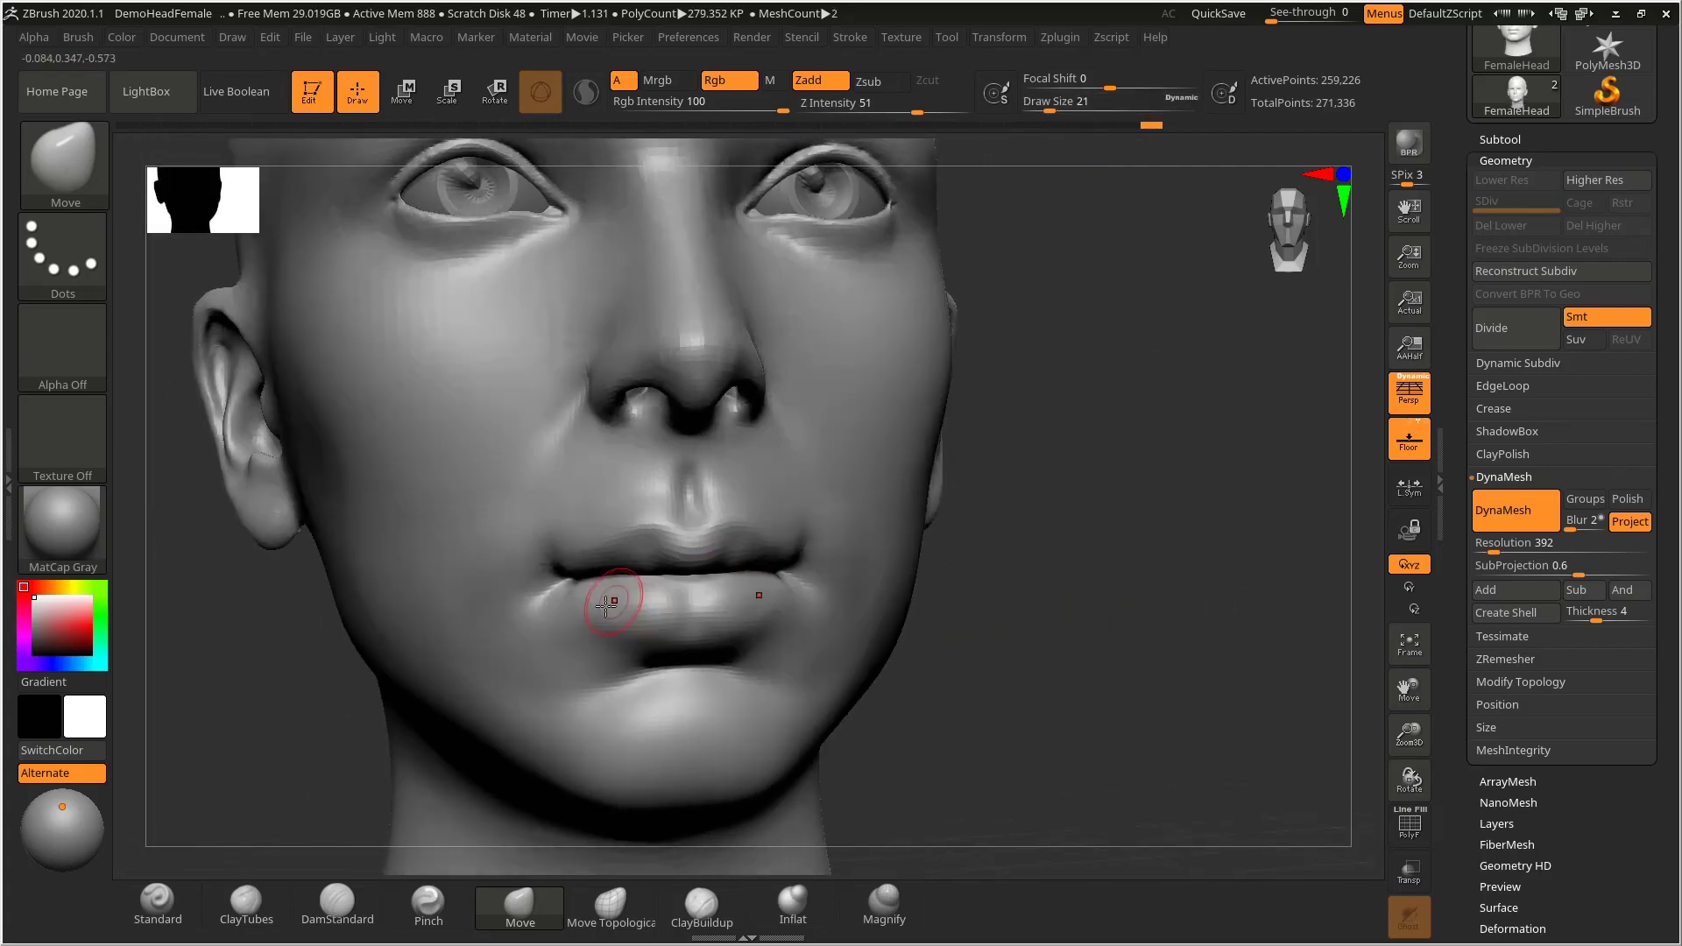
- Define the outer edge of the lower lip toward the corners with the DamStandard brush at draw size 29
{"action": "left_click", "coordinate": [333, 909]}
{"action": "key", "text": "bracketright"}
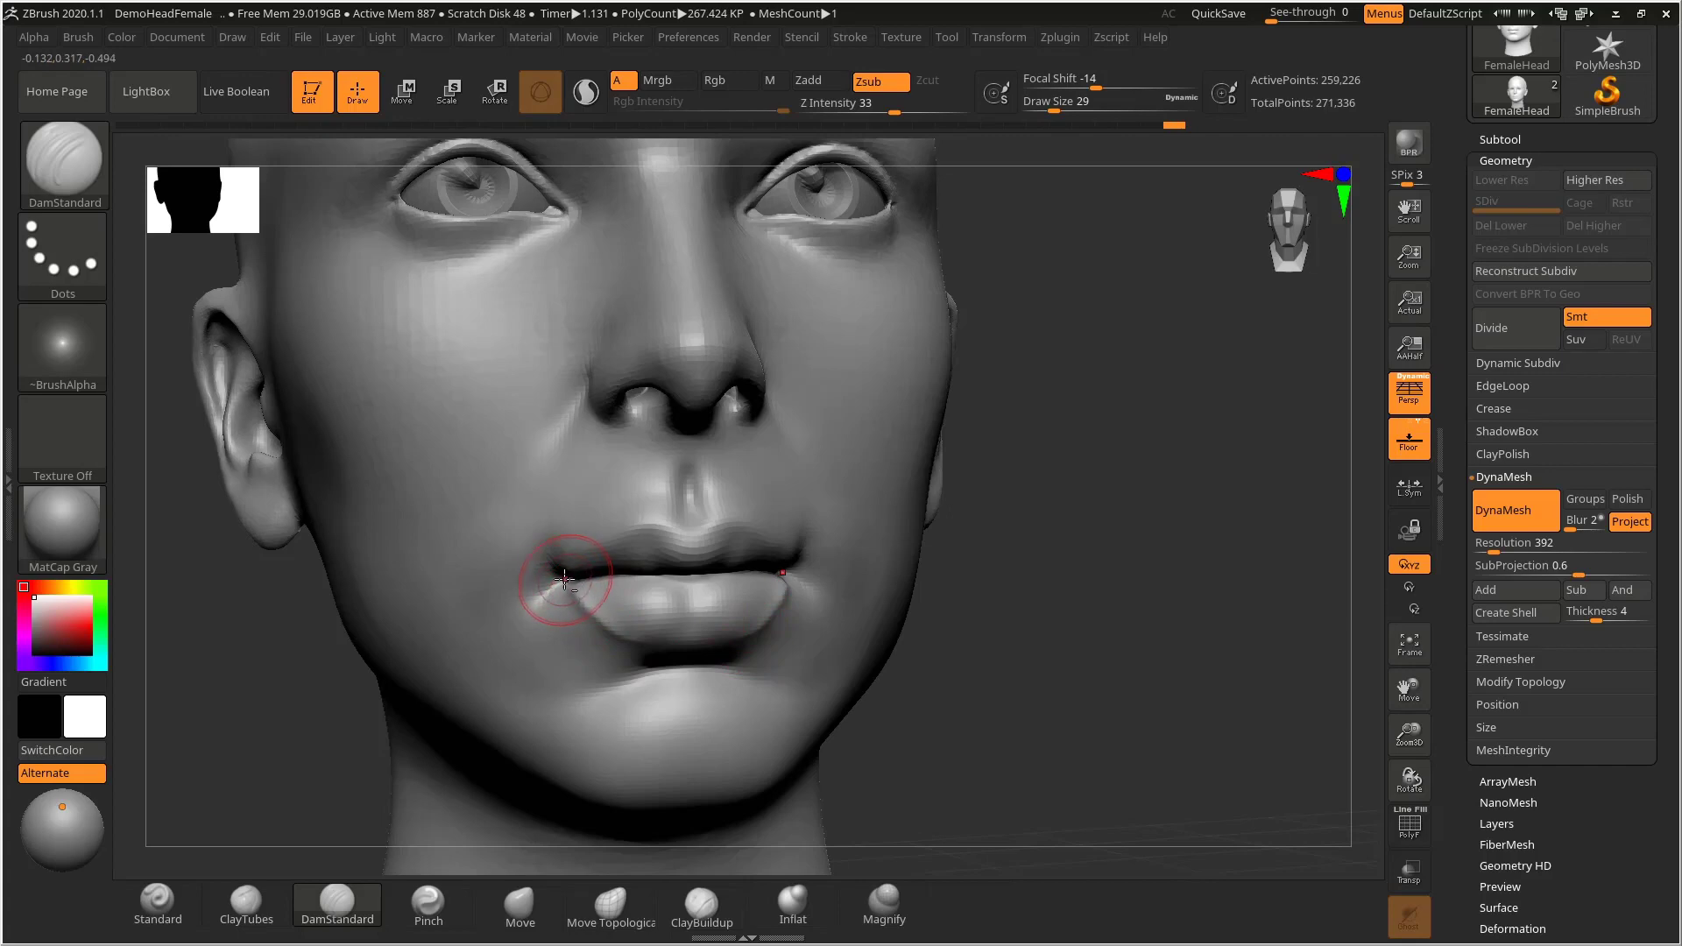
{"action": "left_click_drag", "start_coordinate": [598, 615], "coordinate": [782, 607]}
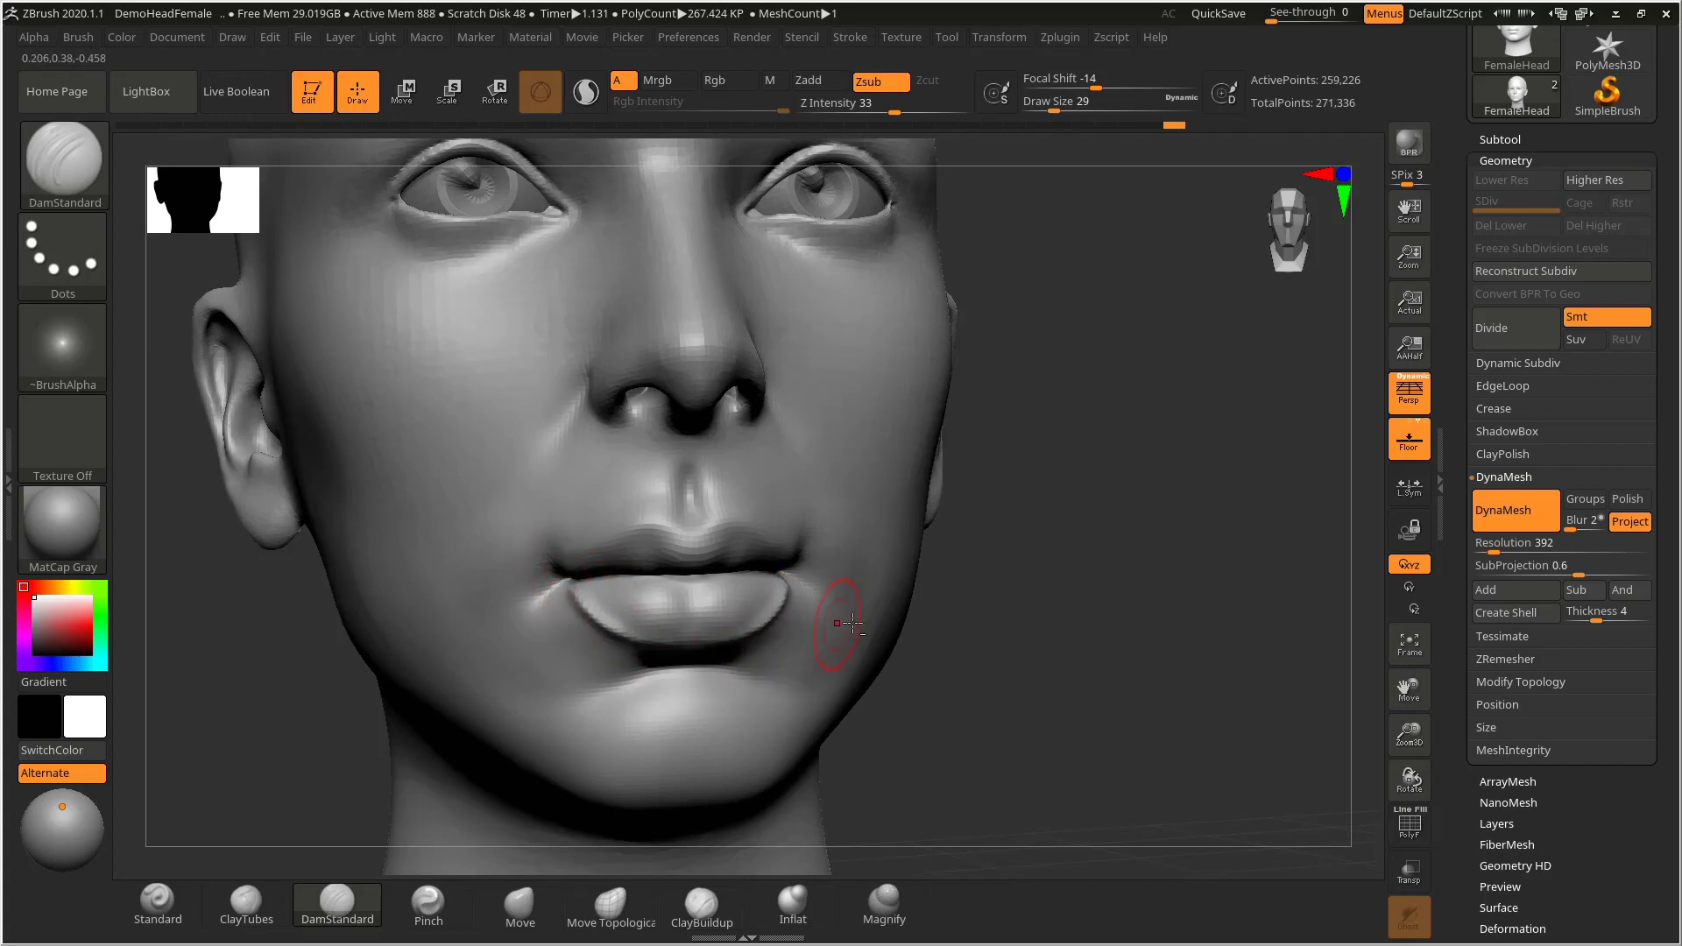
{"action": "key", "text": "ctrl+z"}
{"action": "key", "text": "ctrl+z"}
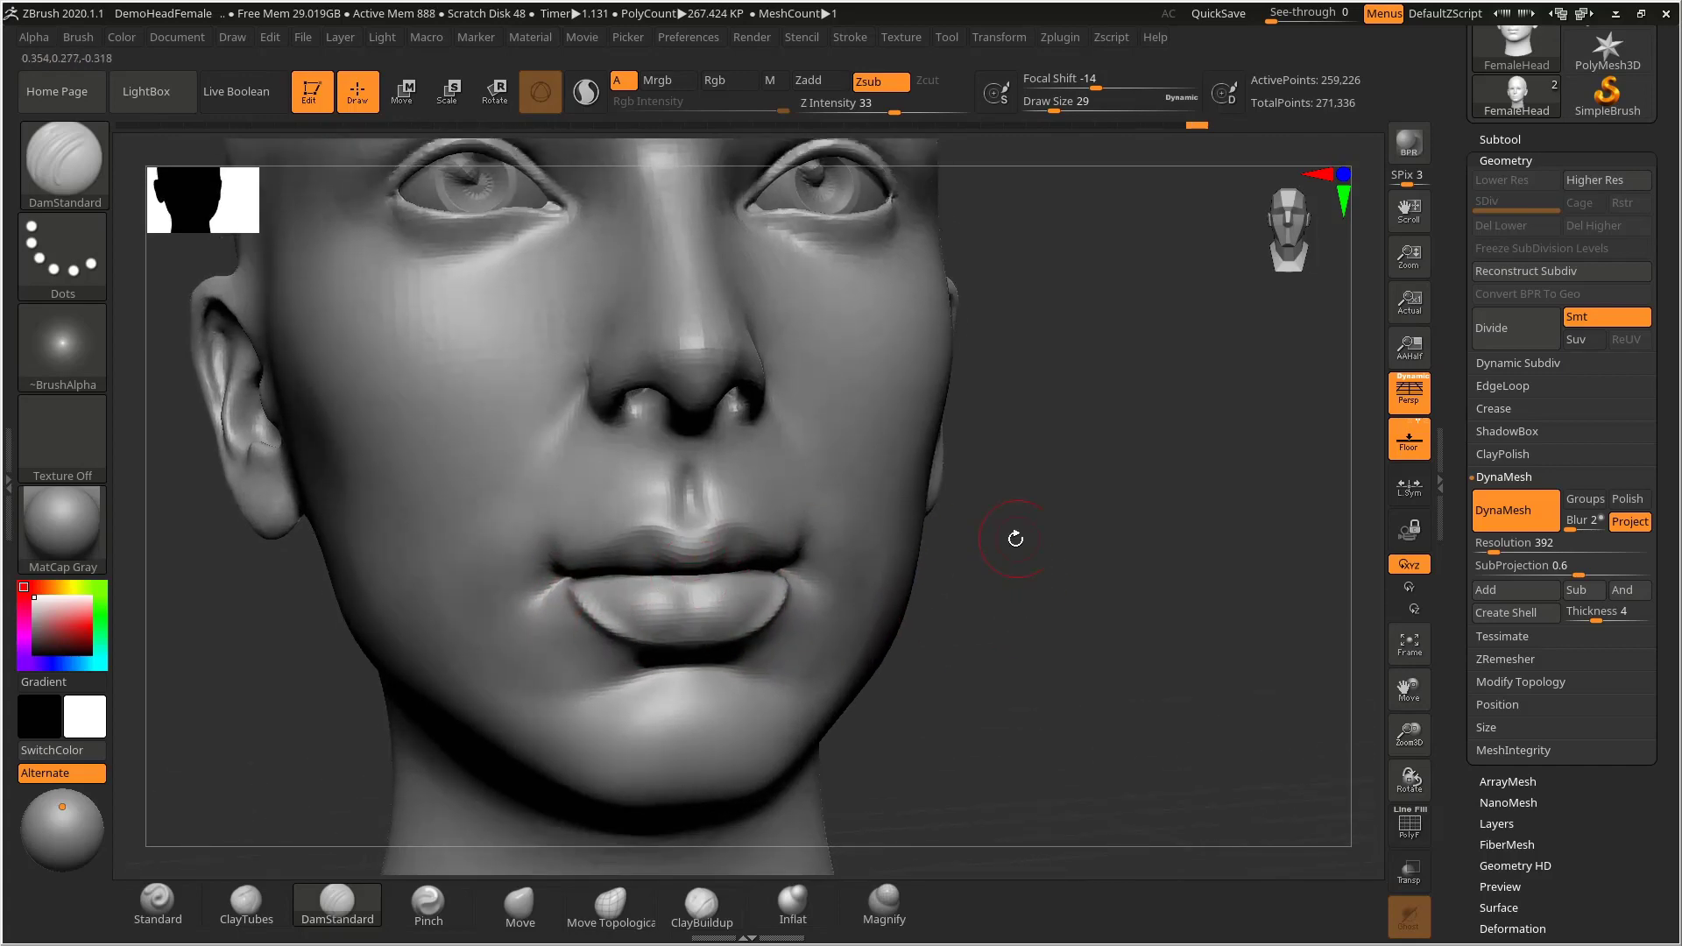
{"action": "mouse_move", "coordinate": [1016, 538]}
{"action": "left_mouse_down"}
{"action": "mouse_move", "coordinate": [986, 530]}
{"action": "mouse_move", "coordinate": [1101, 515]}
{"action": "left_mouse_up"}
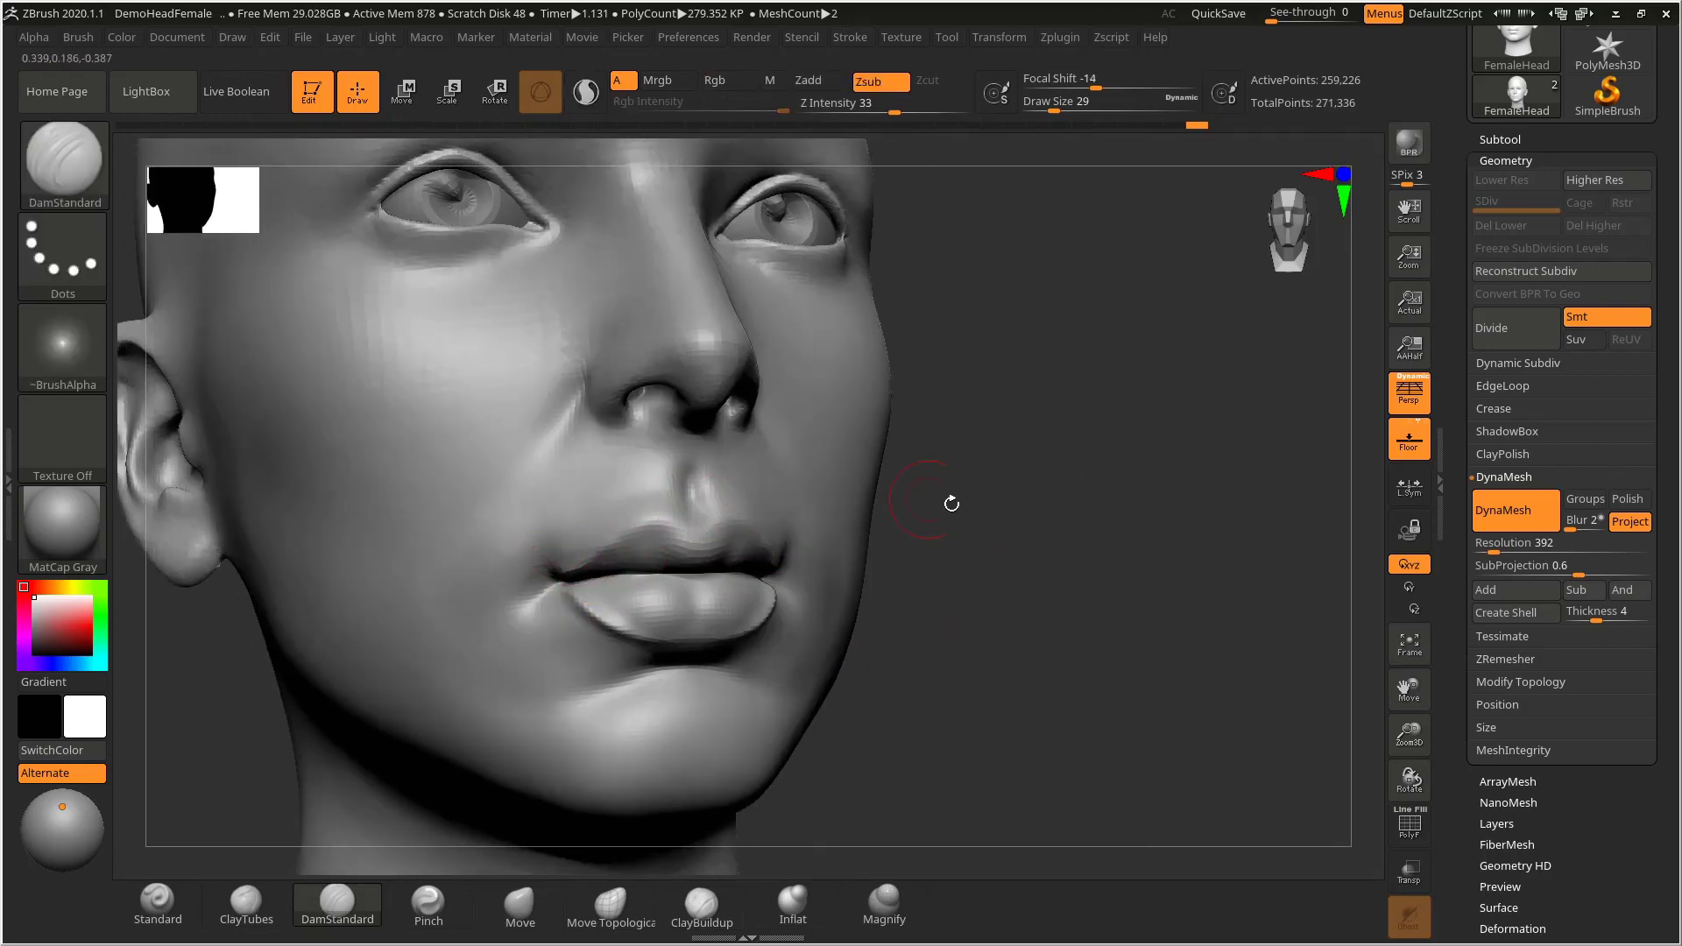
{"action": "left_click_drag", "start_coordinate": [1021, 559], "coordinate": [1022, 563]}
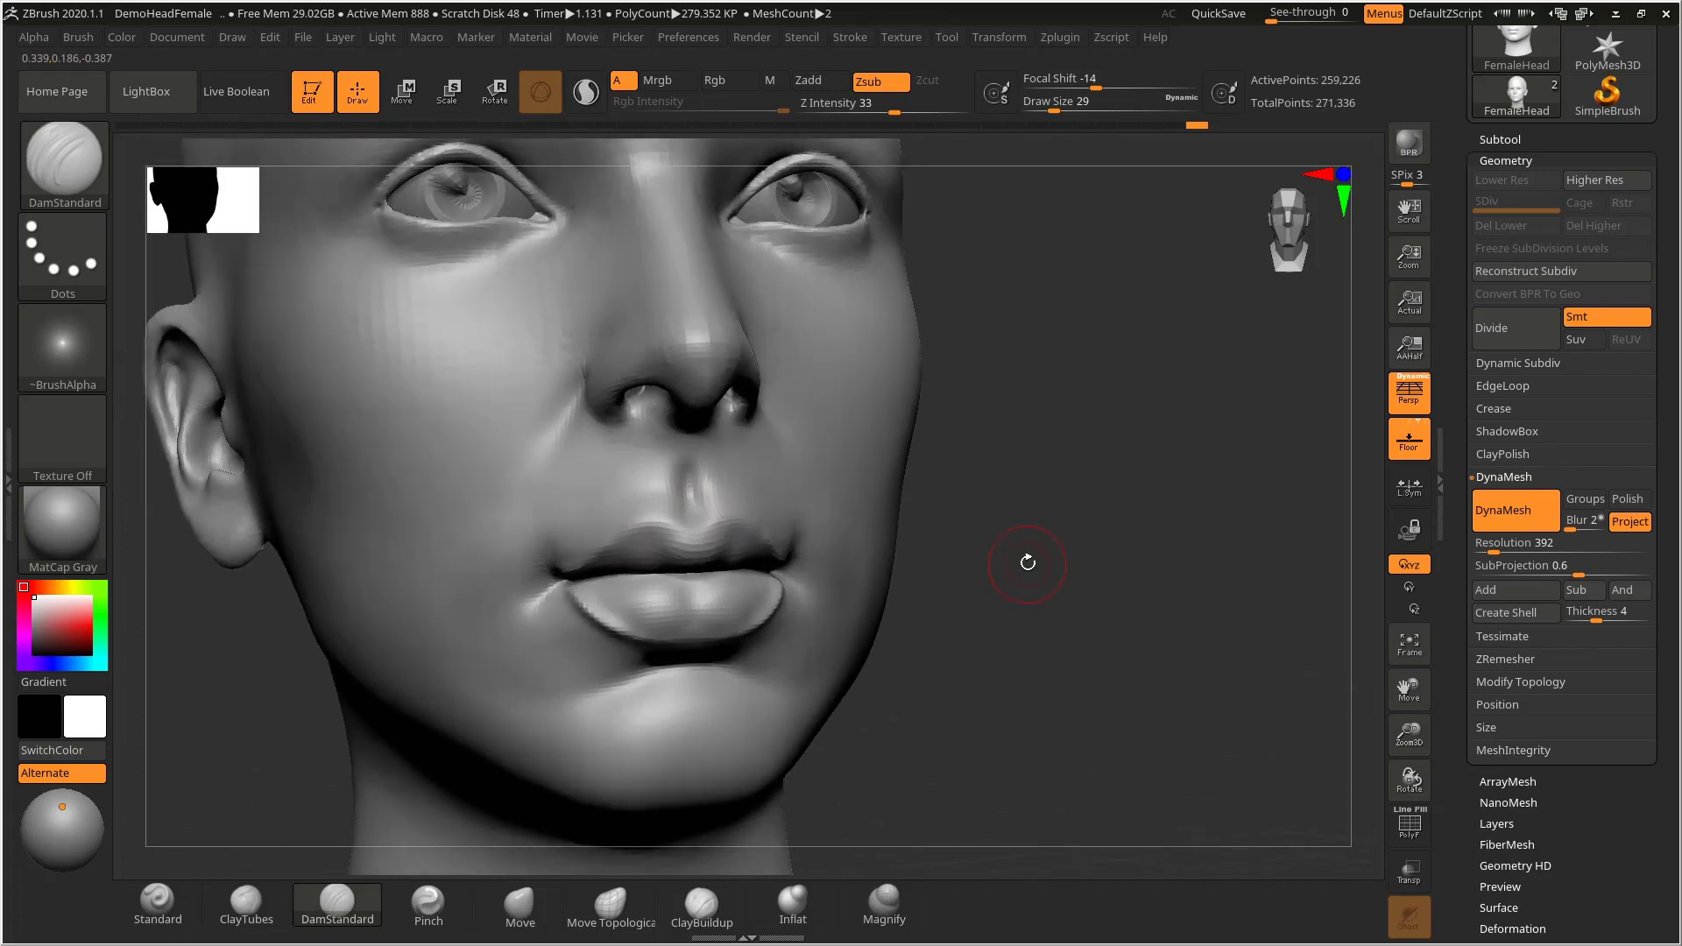
{"action": "key", "text": "ctrl+shift"}
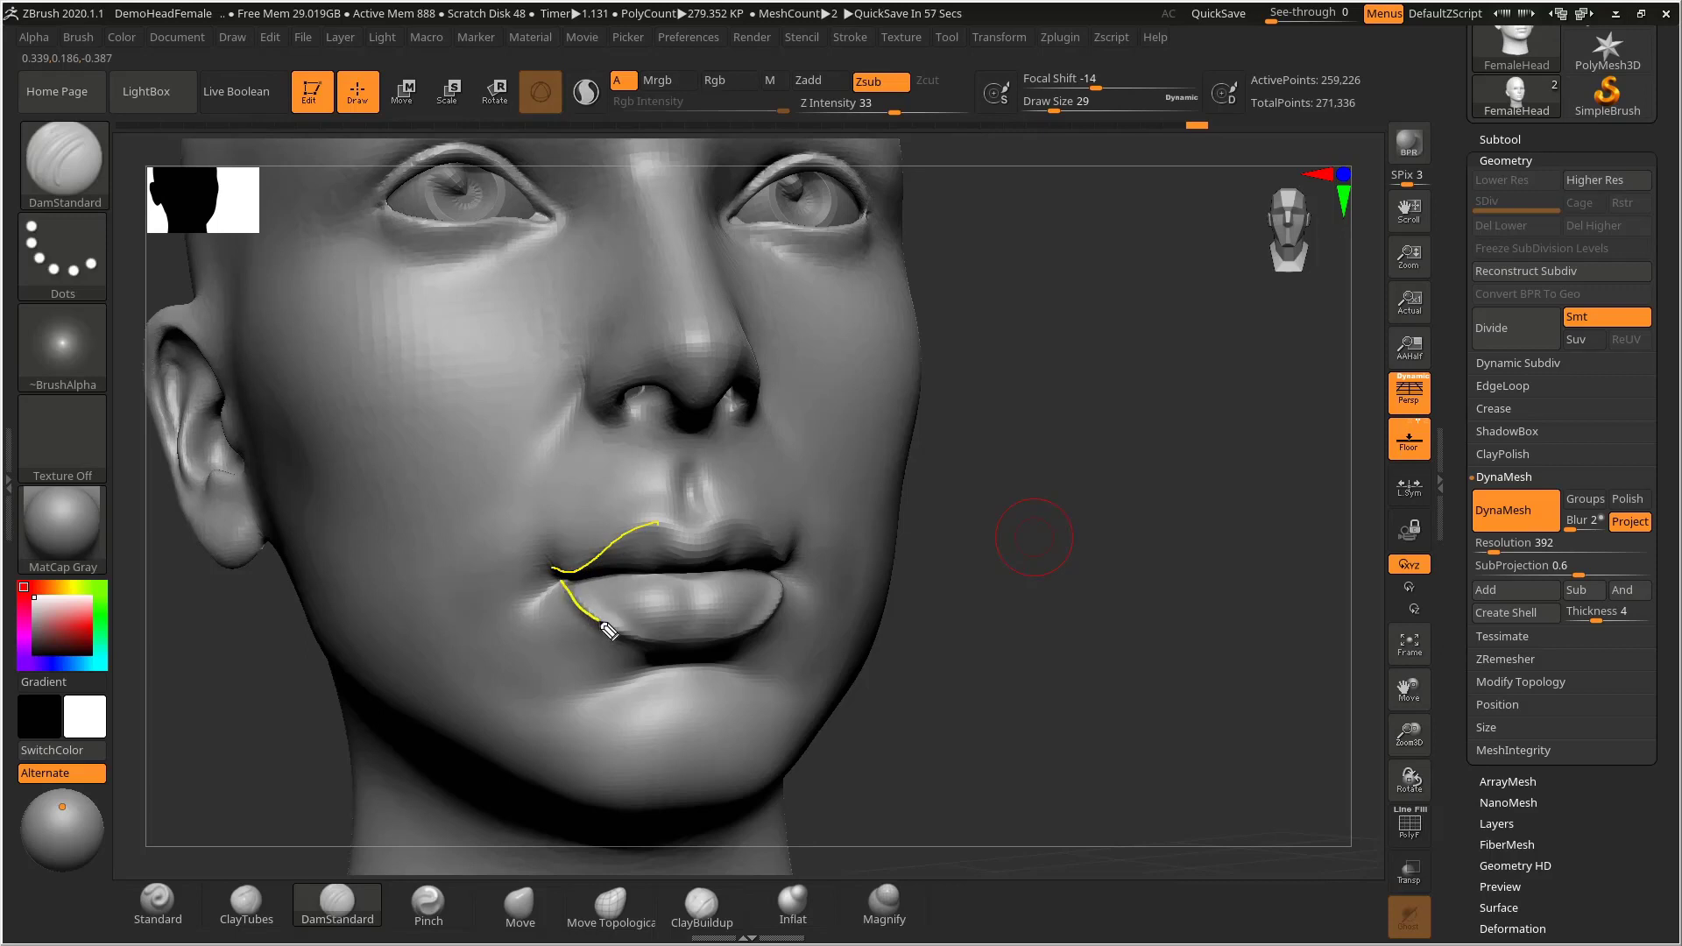
{"action": "key", "text": "ctrl+shift"}
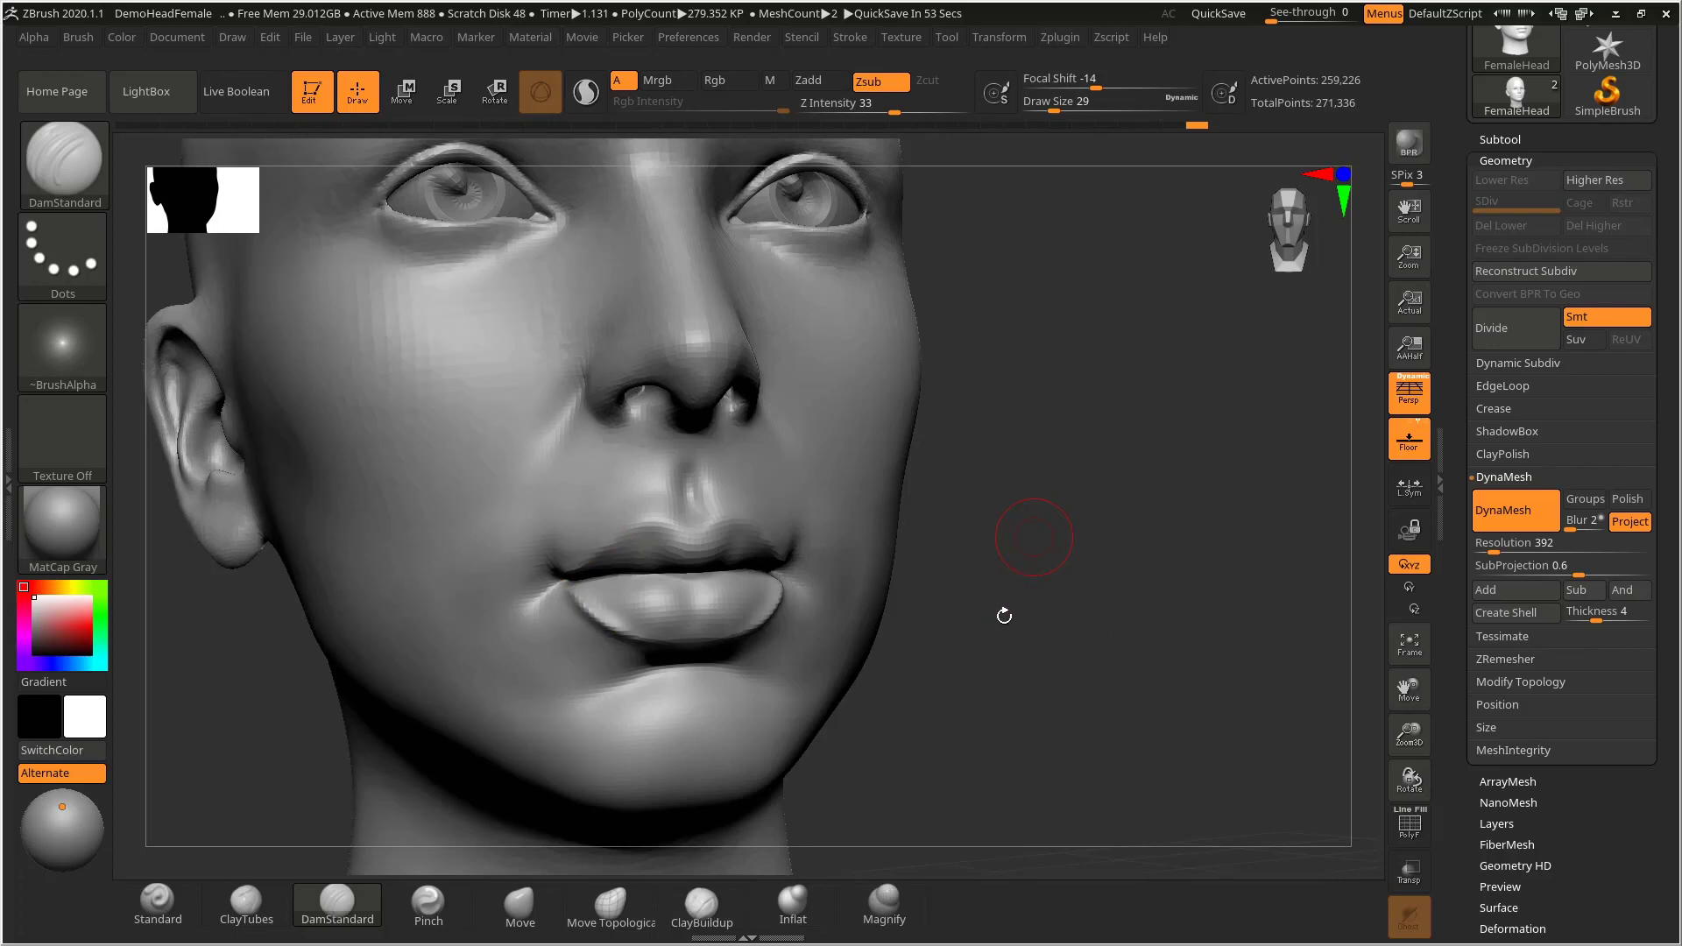
- Smooth the outer part of the lower lip and carve the crease at the mouth corners with DamStandard at draw size 29
{"action": "mouse_move", "coordinate": [1004, 616]}
{"action": "left_mouse_down"}
{"action": "mouse_move", "coordinate": [1081, 612]}
{"action": "mouse_move", "coordinate": [1023, 621]}
{"action": "left_mouse_up"}
{"action": "left_click_drag", "start_coordinate": [627, 598], "coordinate": [609, 608], "text": "shift"}
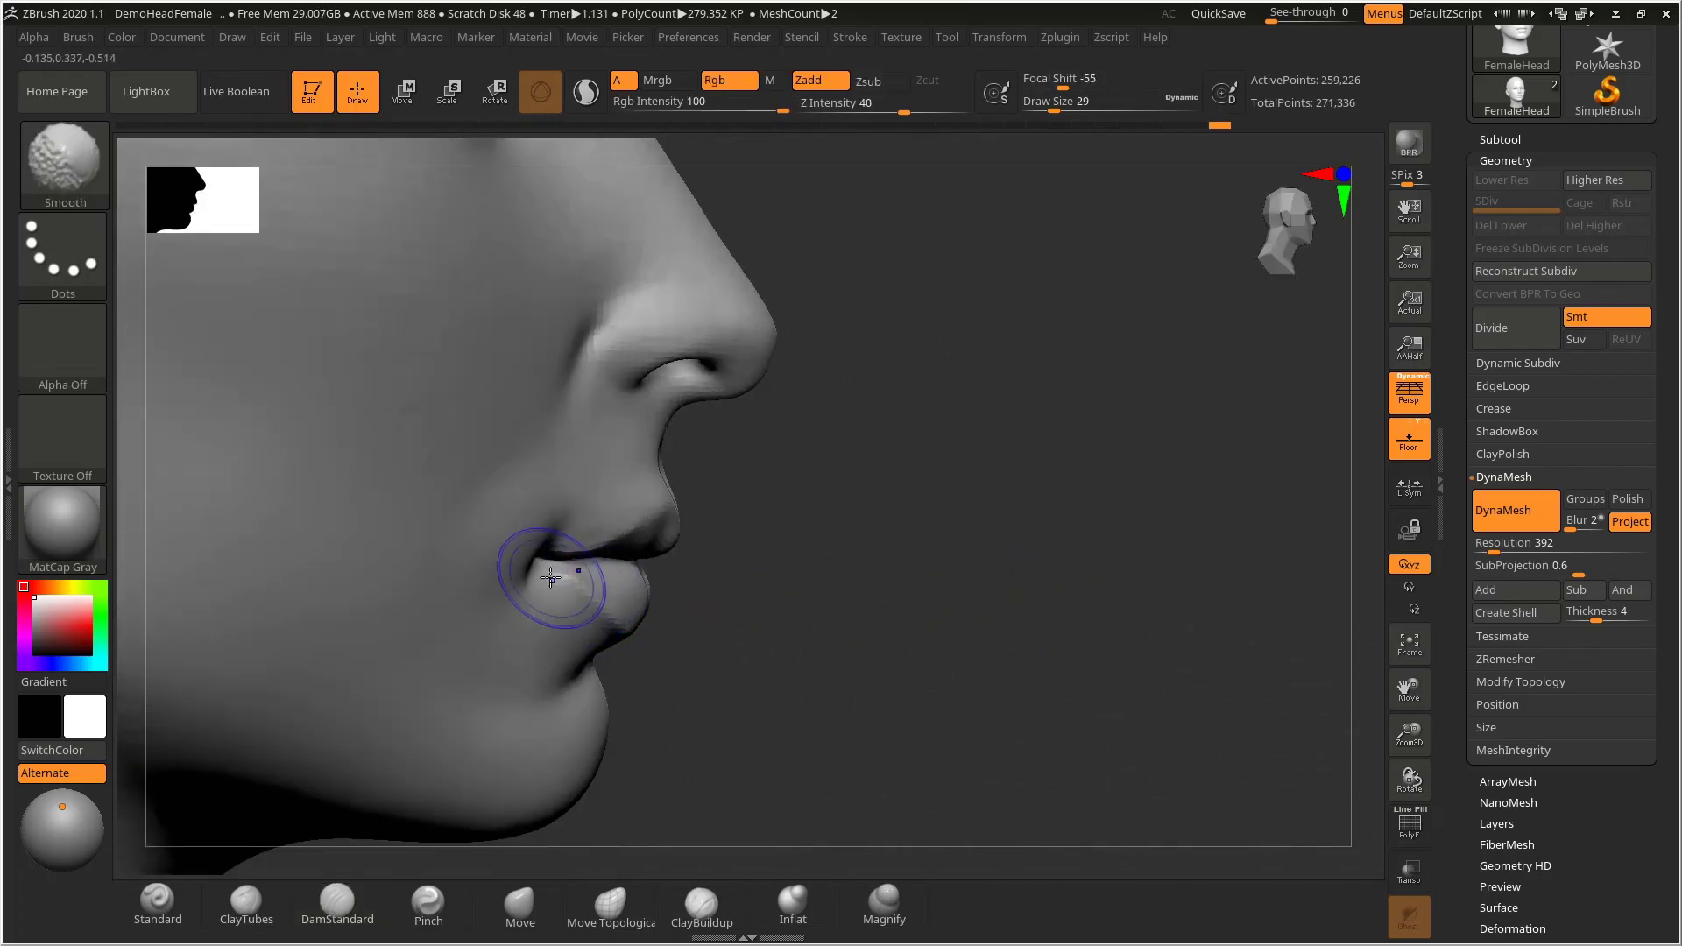
{"action": "key", "text": "b"}
{"action": "key", "text": "d"}
{"action": "key", "text": "s"}
{"action": "mouse_move", "coordinate": [849, 590]}
{"action": "left_mouse_down"}
{"action": "mouse_move", "coordinate": [765, 582]}
{"action": "mouse_move", "coordinate": [841, 570]}
{"action": "mouse_move", "coordinate": [575, 560]}
{"action": "left_mouse_up"}
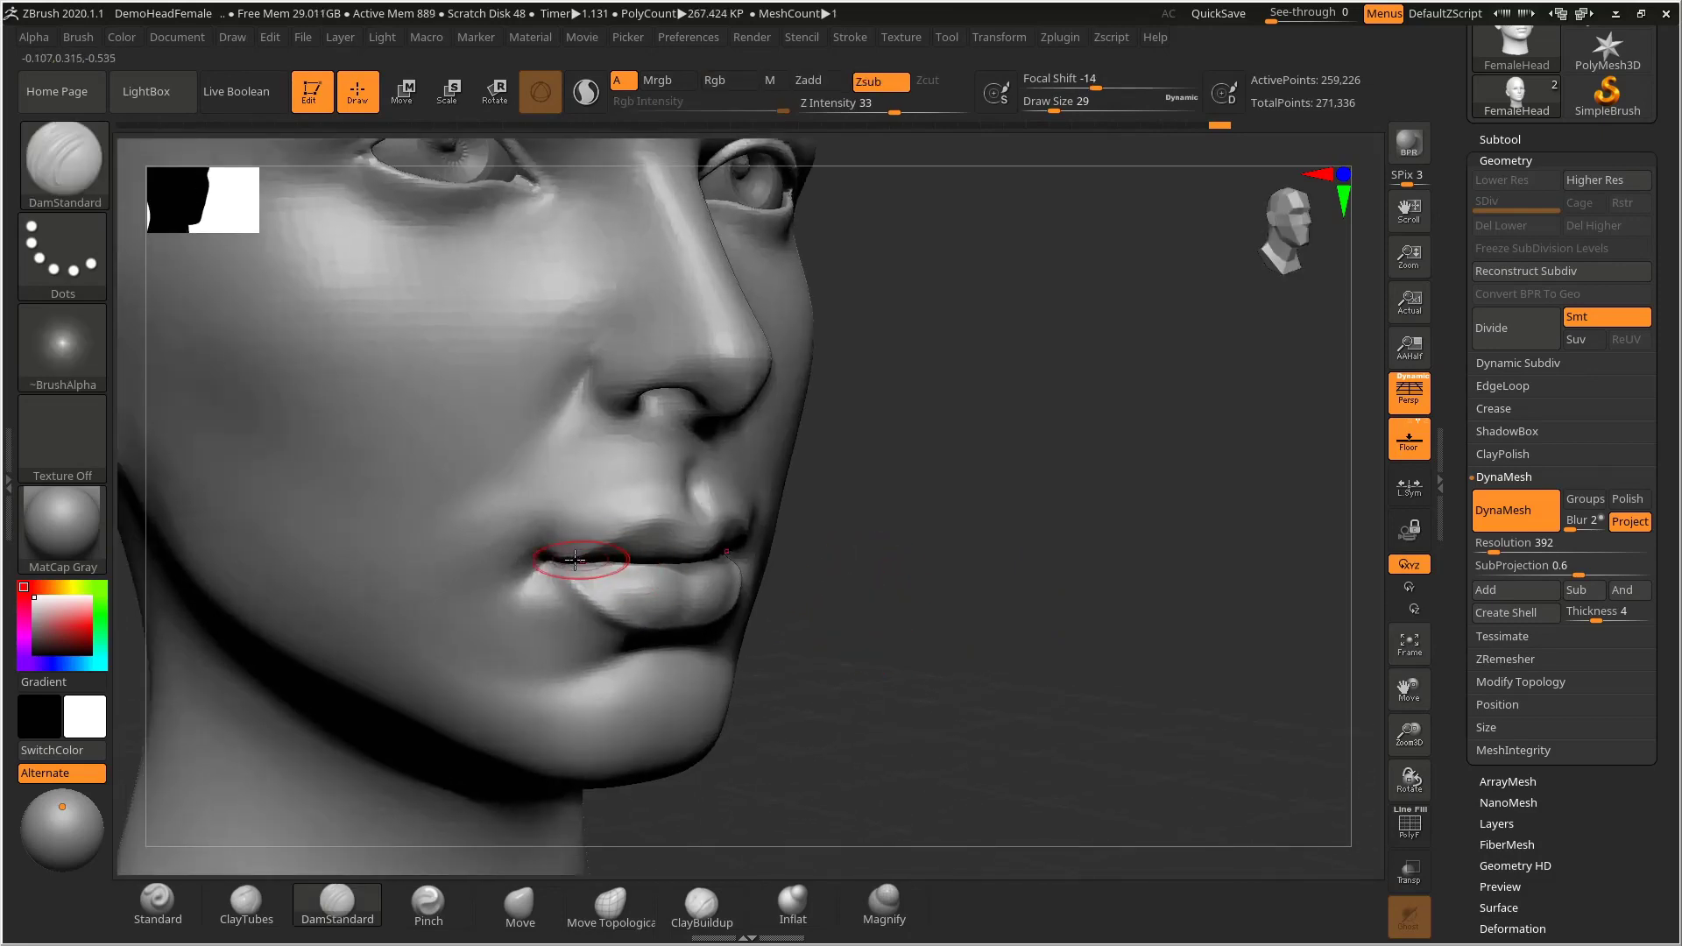
- Adjust the curvature of the outer lips from below the chin with the Move brush at draw size 33
{"action": "mouse_move", "coordinate": [789, 499]}
{"action": "left_mouse_down"}
{"action": "mouse_move", "coordinate": [939, 526]}
{"action": "mouse_move", "coordinate": [927, 603]}
{"action": "mouse_move", "coordinate": [969, 556]}
{"action": "mouse_move", "coordinate": [1250, 571]}
{"action": "mouse_move", "coordinate": [1087, 560]}
{"action": "mouse_move", "coordinate": [1090, 537]}
{"action": "mouse_move", "coordinate": [1095, 588]}
{"action": "mouse_move", "coordinate": [1078, 491]}
{"action": "mouse_move", "coordinate": [1164, 564]}
{"action": "mouse_move", "coordinate": [1154, 540]}
{"action": "mouse_move", "coordinate": [1180, 541]}
{"action": "mouse_move", "coordinate": [1195, 646]}
{"action": "mouse_move", "coordinate": [1160, 564]}
{"action": "mouse_move", "coordinate": [1052, 465]}
{"action": "mouse_move", "coordinate": [1118, 482]}
{"action": "mouse_move", "coordinate": [1116, 593]}
{"action": "mouse_move", "coordinate": [1159, 689]}
{"action": "mouse_move", "coordinate": [1188, 608]}
{"action": "mouse_move", "coordinate": [1169, 526]}
{"action": "mouse_move", "coordinate": [1185, 571]}
{"action": "mouse_move", "coordinate": [1148, 552]}
{"action": "left_mouse_up"}
{"action": "left_click", "coordinate": [521, 902]}
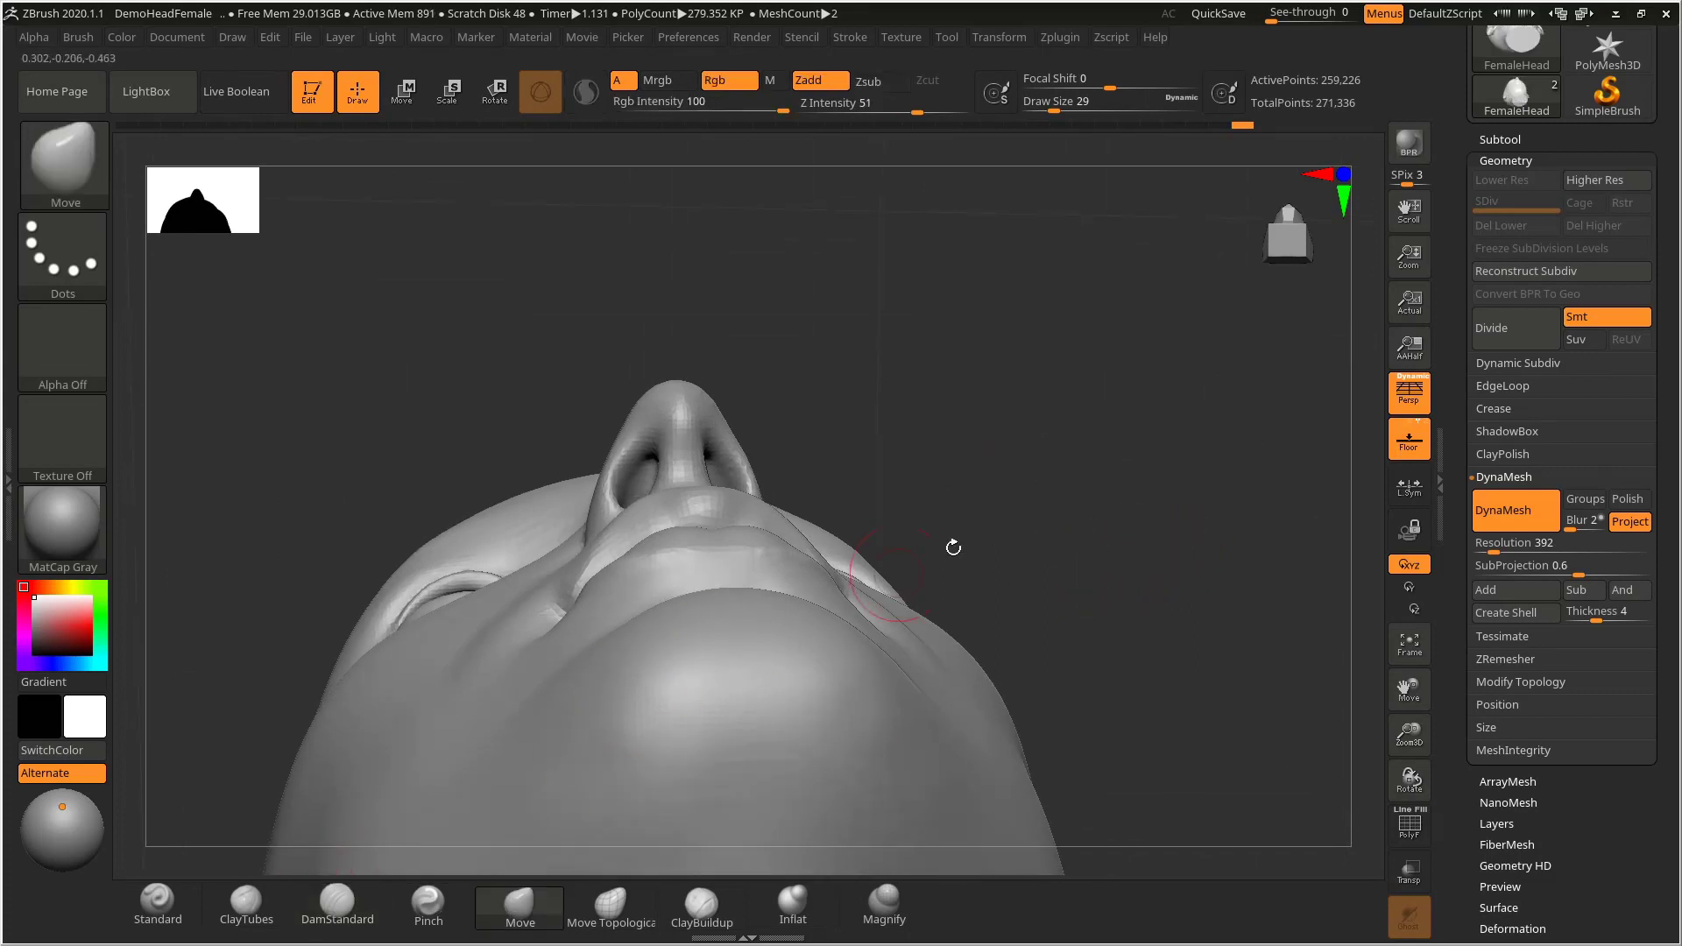
{"action": "left_click_drag", "start_coordinate": [953, 545], "coordinate": [945, 490]}
{"action": "key", "text": "s"}
{"action": "left_click_drag", "start_coordinate": [600, 596], "coordinate": [605, 597]}
{"action": "left_click_drag", "start_coordinate": [606, 600], "coordinate": [600, 595]}
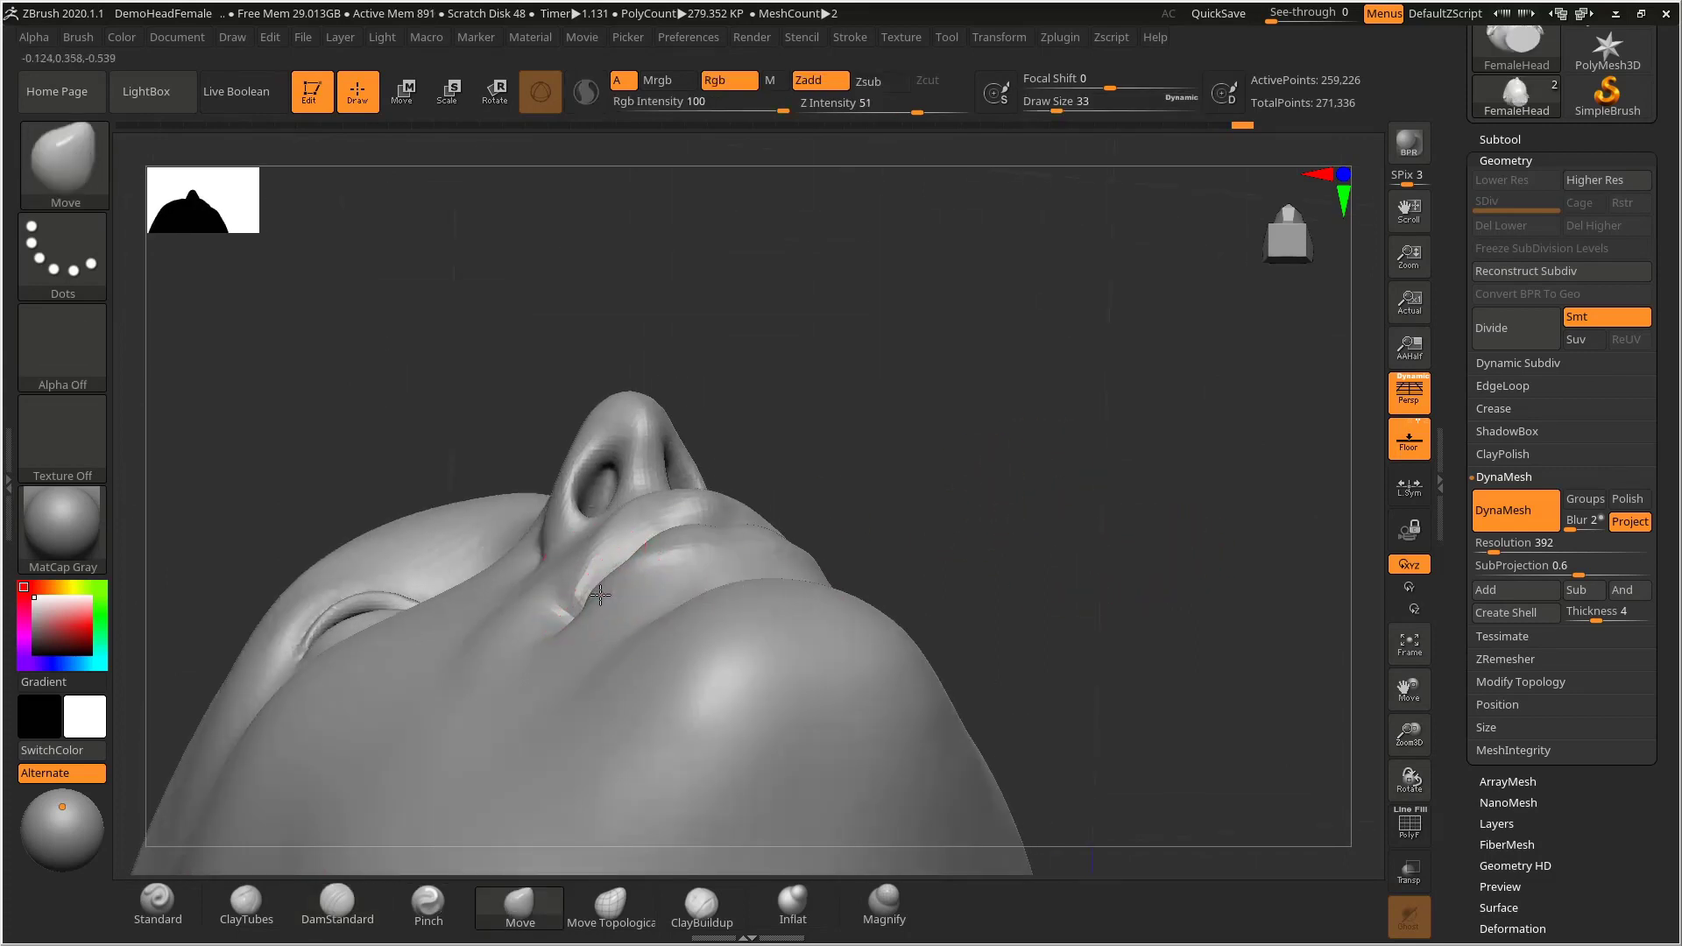
{"action": "left_click_drag", "start_coordinate": [939, 492], "coordinate": [1059, 608]}
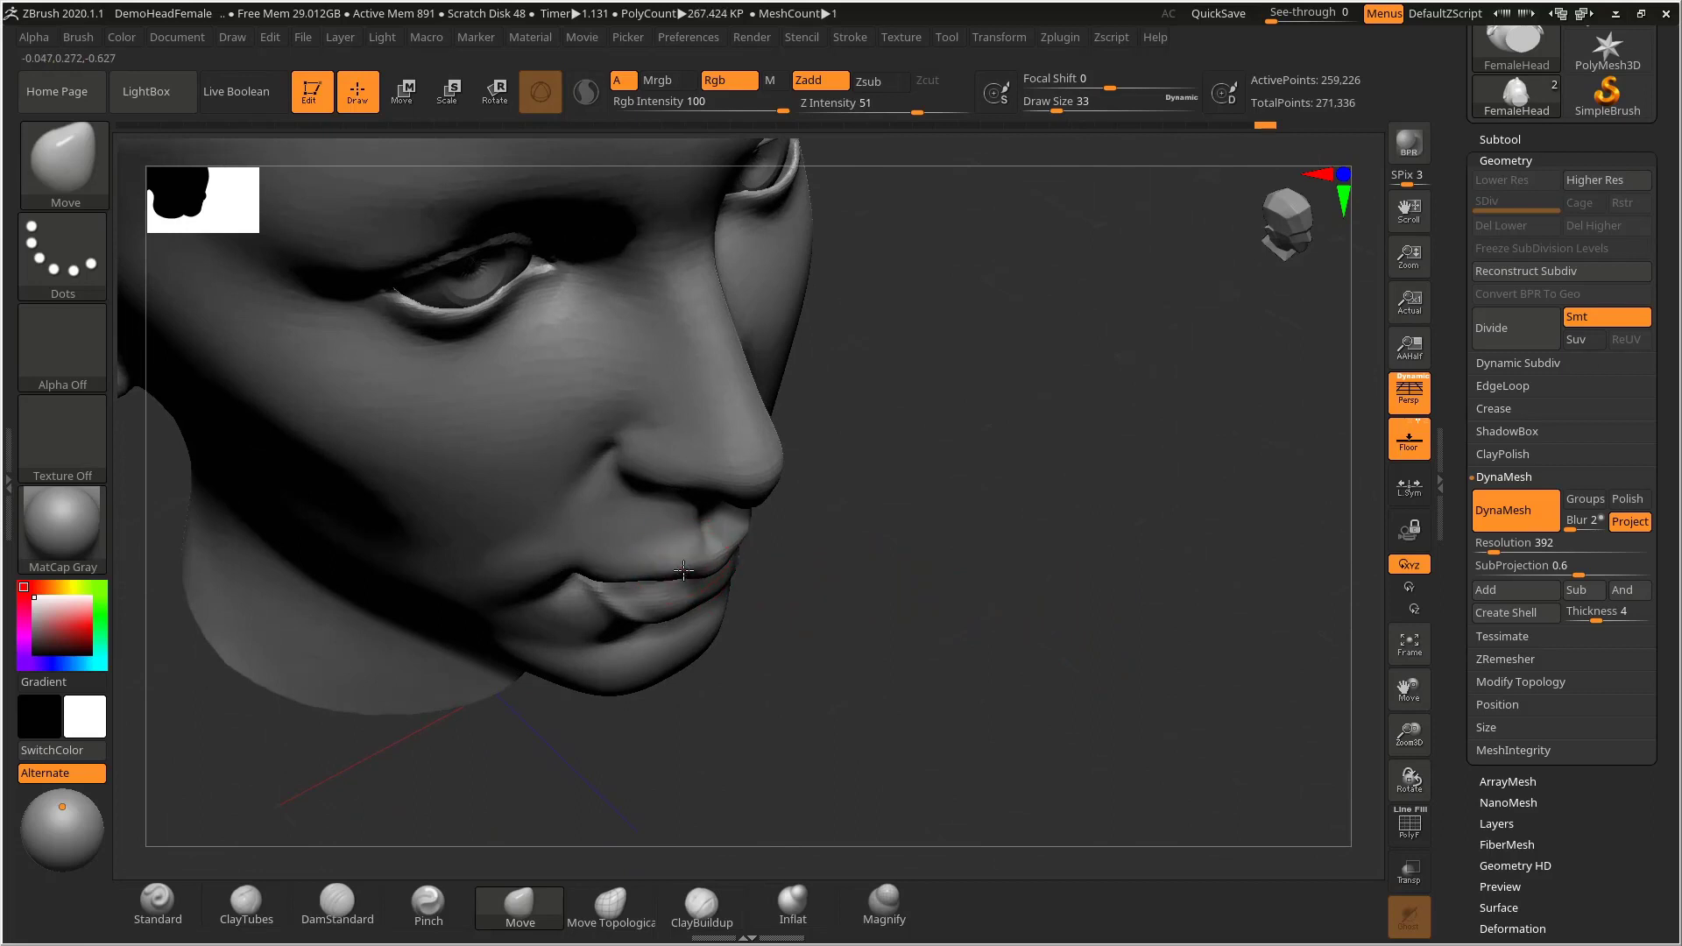
- Refine the lower edge of the upper lip in profile with the Move brush at draw size 23
{"action": "left_click_drag", "start_coordinate": [935, 555], "coordinate": [1038, 547]}
{"action": "key", "text": "f"}
{"action": "mouse_move", "coordinate": [876, 544]}
{"action": "left_mouse_down", "text": "alt"}
{"action": "mouse_move", "coordinate": [897, 654]}
{"action": "mouse_move", "coordinate": [903, 614]}
{"action": "left_mouse_up", "text": "alt"}
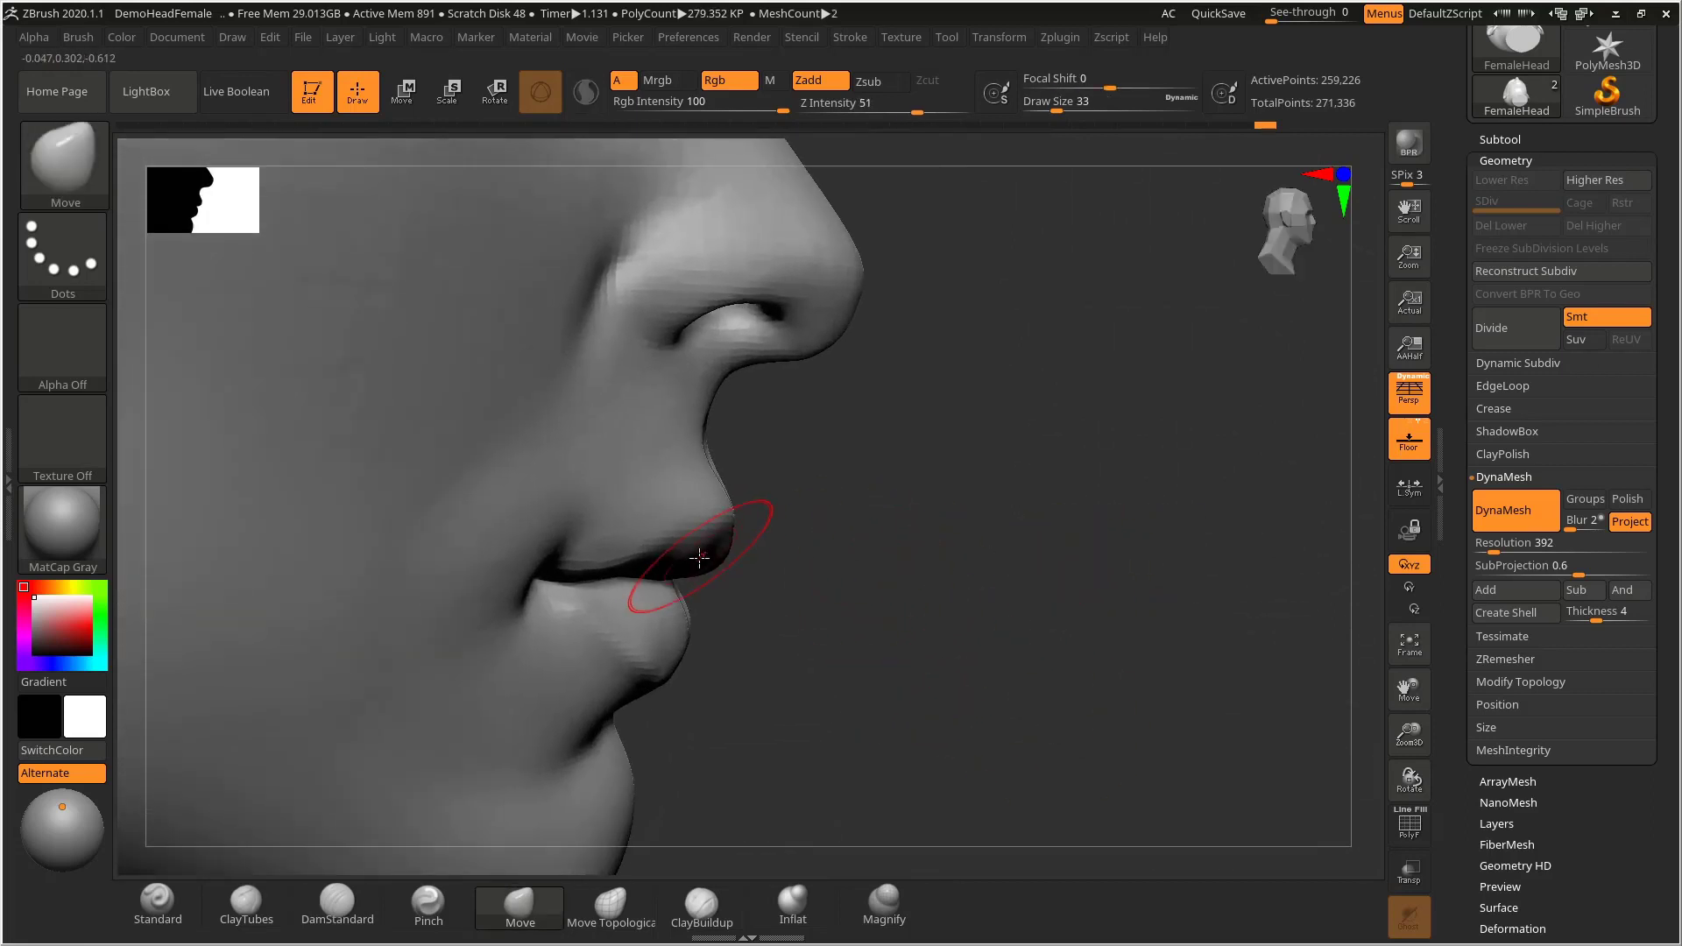
{"action": "key", "text": "s"}
{"action": "left_click_drag", "start_coordinate": [718, 557], "coordinate": [711, 557]}
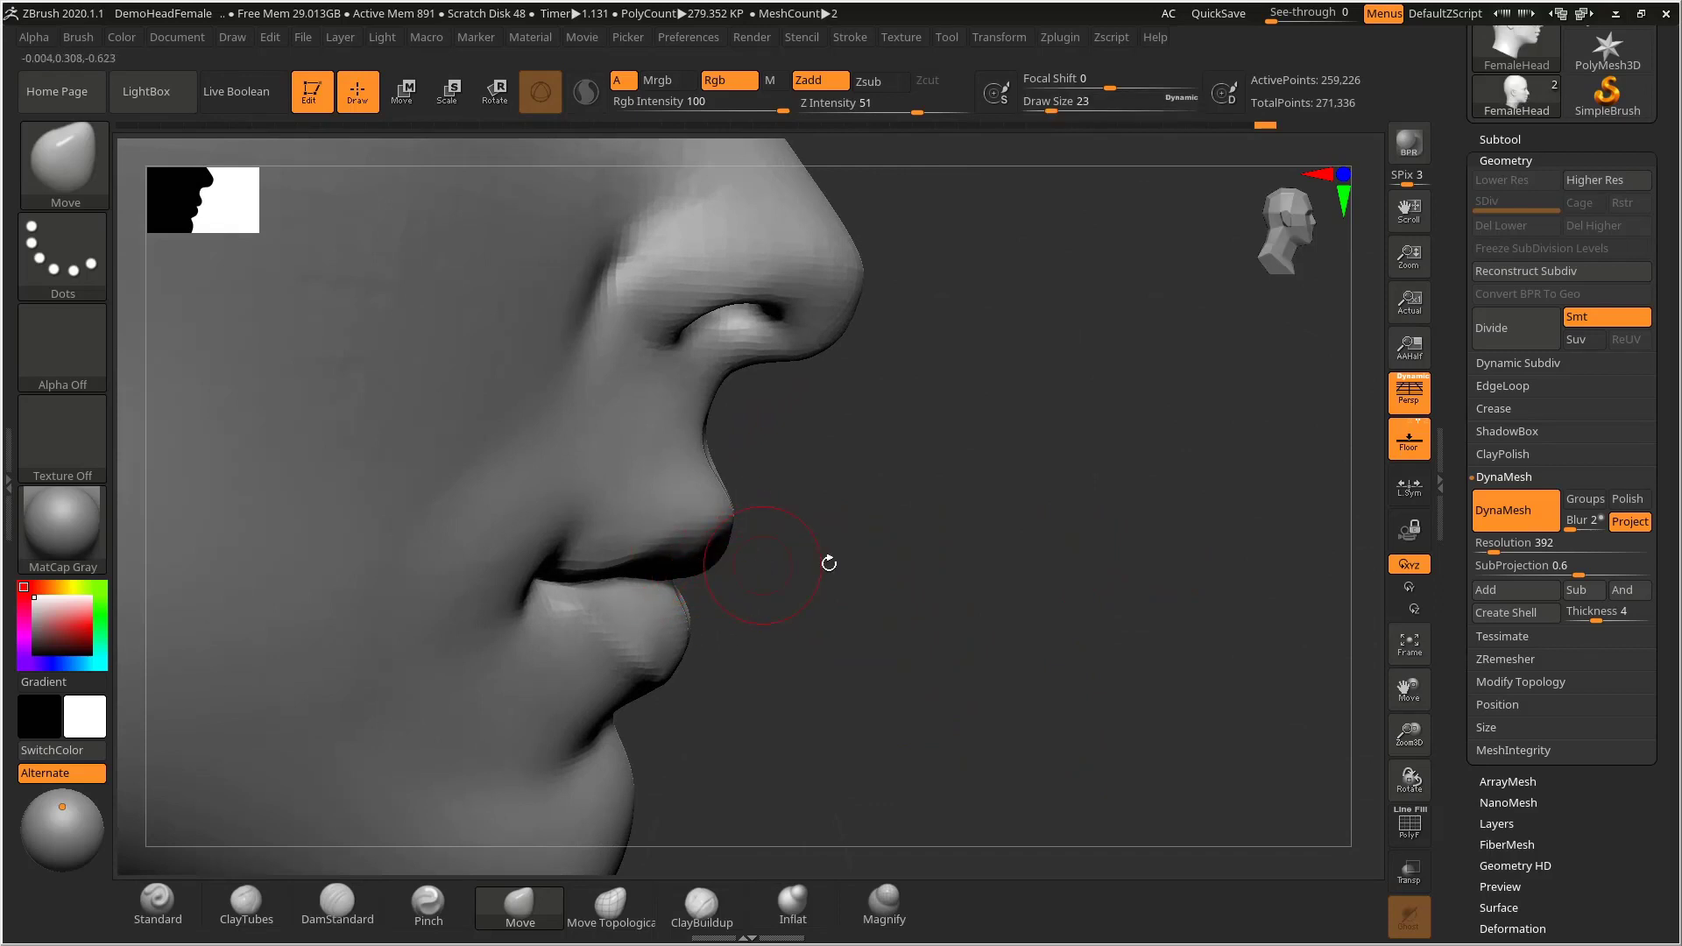
{"action": "left_click_drag", "start_coordinate": [1147, 541], "coordinate": [1164, 533], "text": "ctrl"}
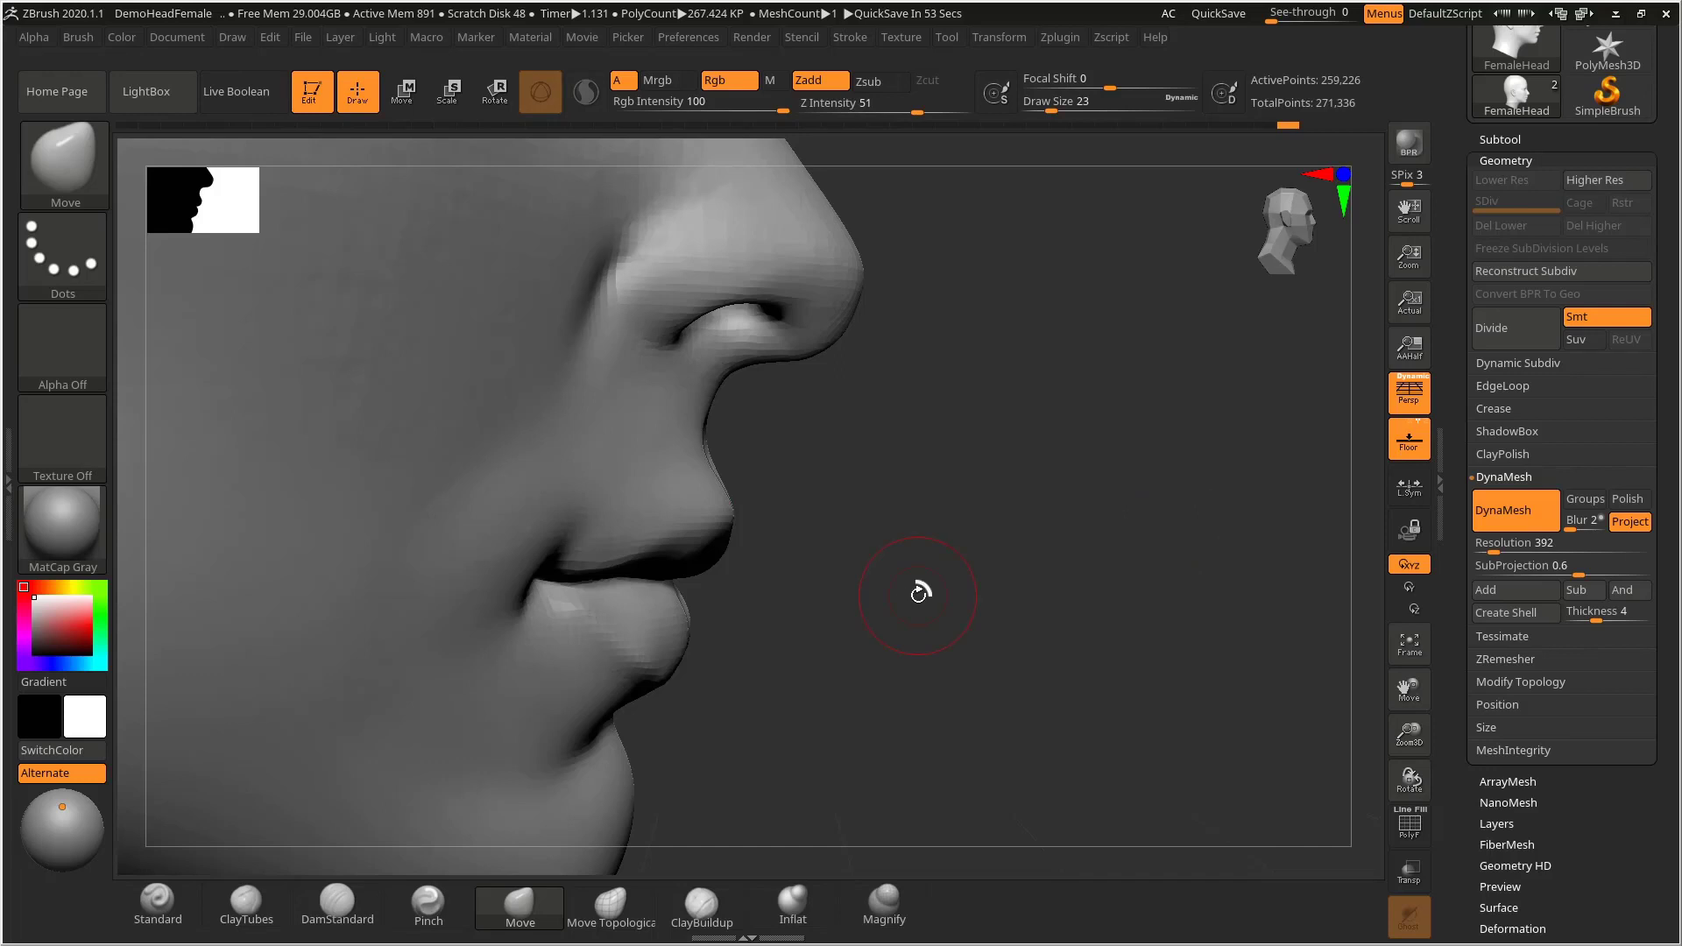
- Adjust the center and outer contour of the upper lip with the Move brush at draw size 24
{"action": "right_click", "coordinate": [918, 594]}
{"action": "mouse_move", "coordinate": [912, 561]}
{"action": "right_mouse_down"}
{"action": "mouse_move", "coordinate": [882, 515]}
{"action": "mouse_move", "coordinate": [897, 477]}
{"action": "mouse_move", "coordinate": [880, 575]}
{"action": "right_mouse_up"}
{"action": "key", "text": "s"}
{"action": "mouse_move", "coordinate": [880, 575]}
{"action": "left_mouse_down"}
{"action": "mouse_move", "coordinate": [796, 575]}
{"action": "mouse_move", "coordinate": [819, 586]}
{"action": "left_mouse_up"}
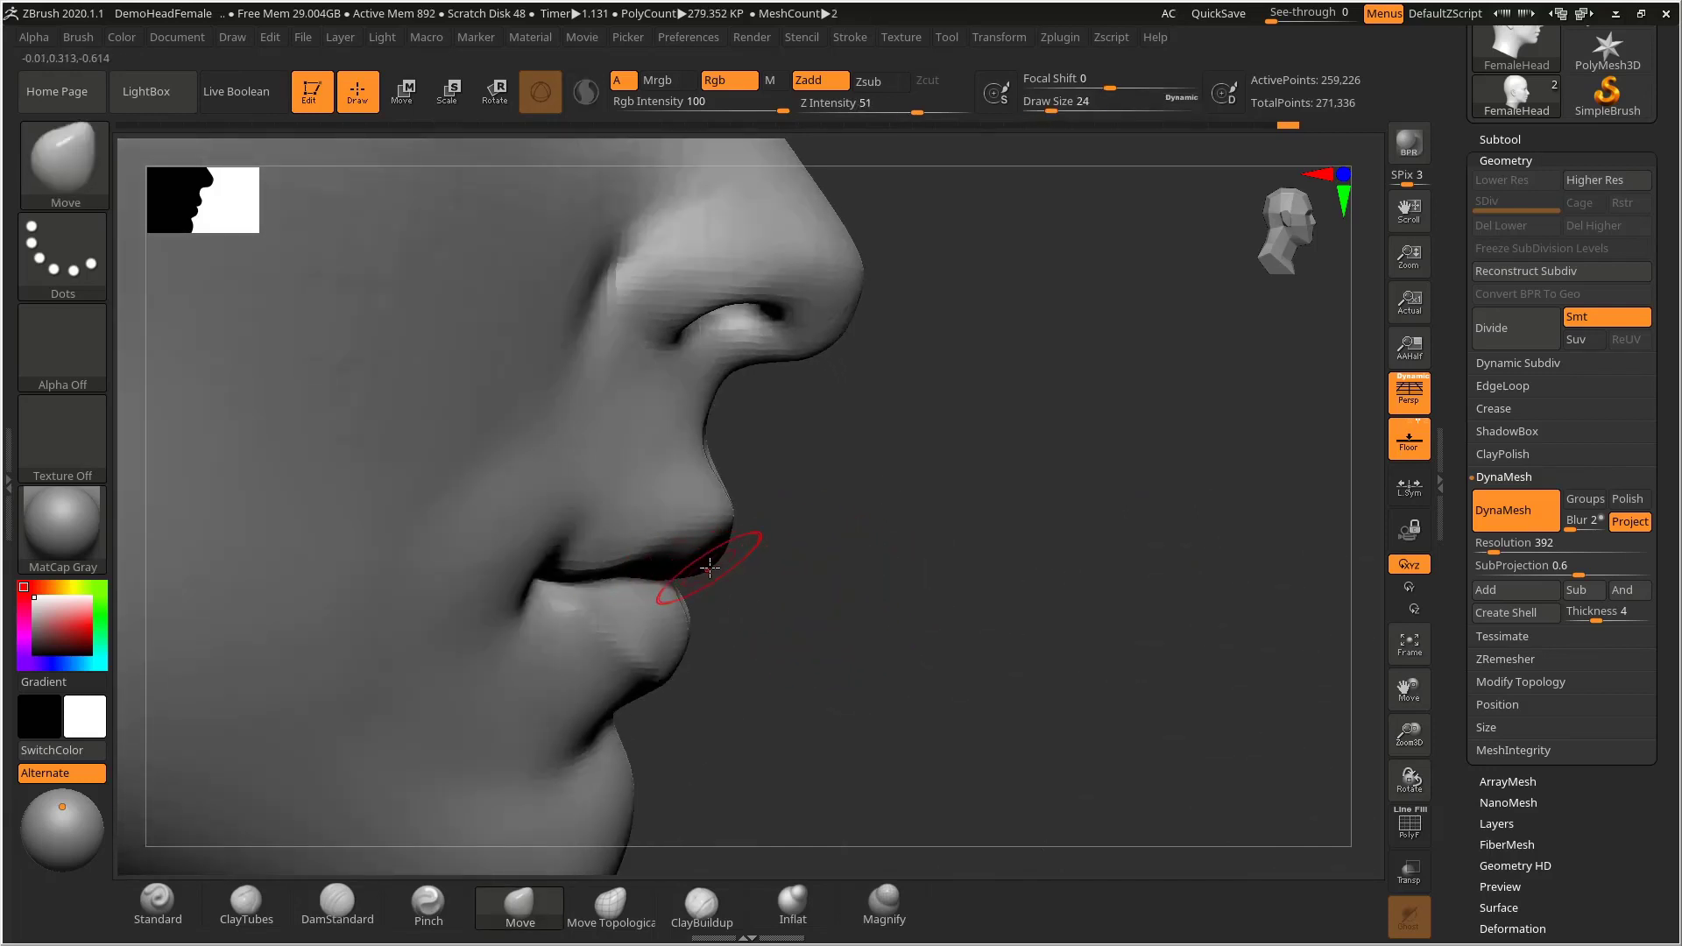
{"action": "mouse_move", "coordinate": [724, 560]}
{"action": "right_mouse_down"}
{"action": "mouse_move", "coordinate": [924, 555]}
{"action": "mouse_move", "coordinate": [1028, 529]}
{"action": "right_mouse_up"}
{"action": "left_click_drag", "start_coordinate": [548, 570], "coordinate": [613, 528]}
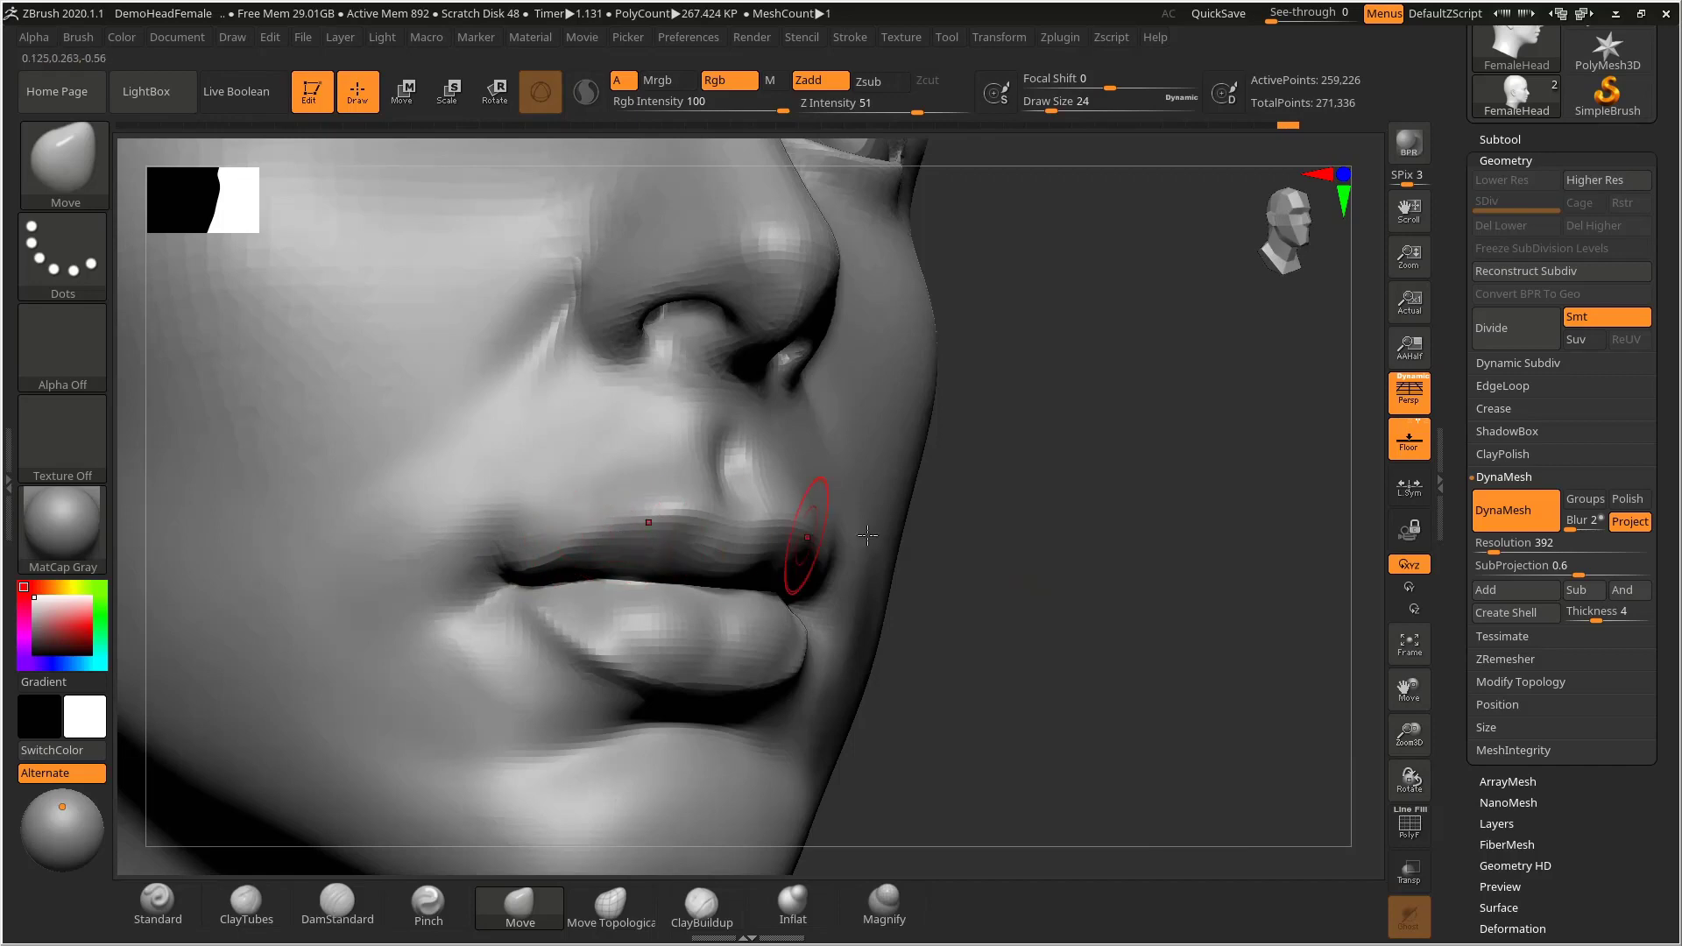
{"action": "mouse_move", "coordinate": [1034, 570]}
{"action": "right_mouse_down", "text": "ctrl"}
{"action": "mouse_move", "coordinate": [1040, 538]}
{"action": "mouse_move", "coordinate": [1145, 582]}
{"action": "mouse_move", "coordinate": [1175, 544]}
{"action": "mouse_move", "coordinate": [1139, 609]}
{"action": "right_mouse_up", "text": "ctrl"}
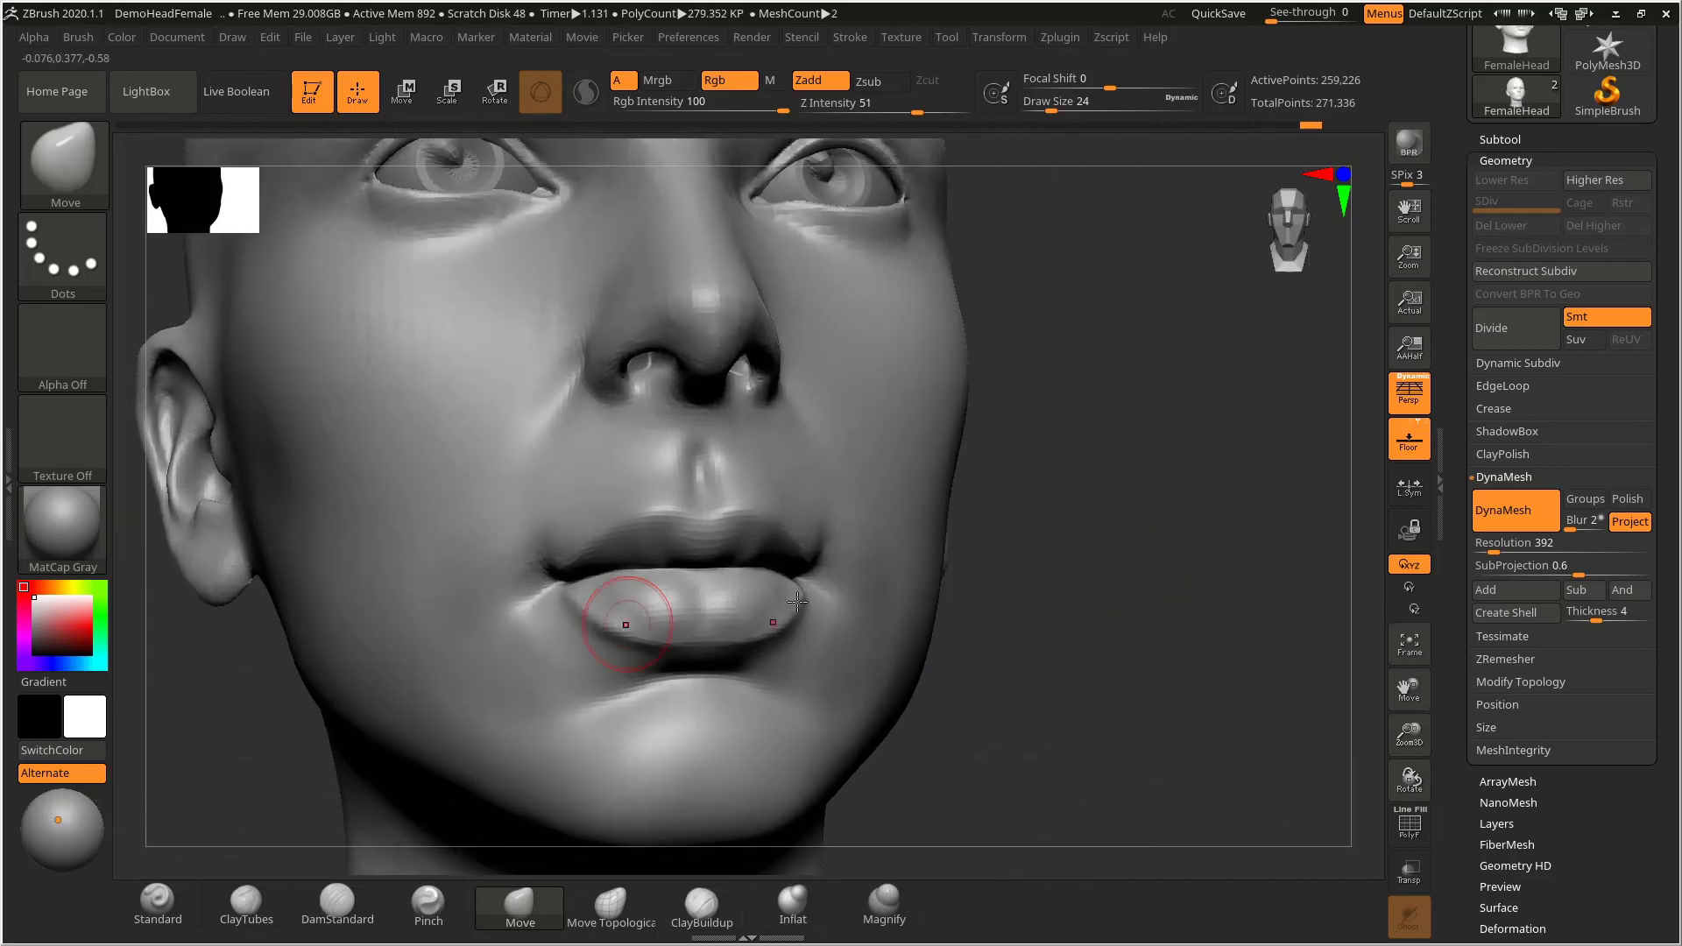
{"action": "right_click_drag", "start_coordinate": [652, 600], "coordinate": [1089, 601]}
- Switch the head's material to BasicMaterial and adjust the light direction
{"action": "left_click", "coordinate": [30, 568]}
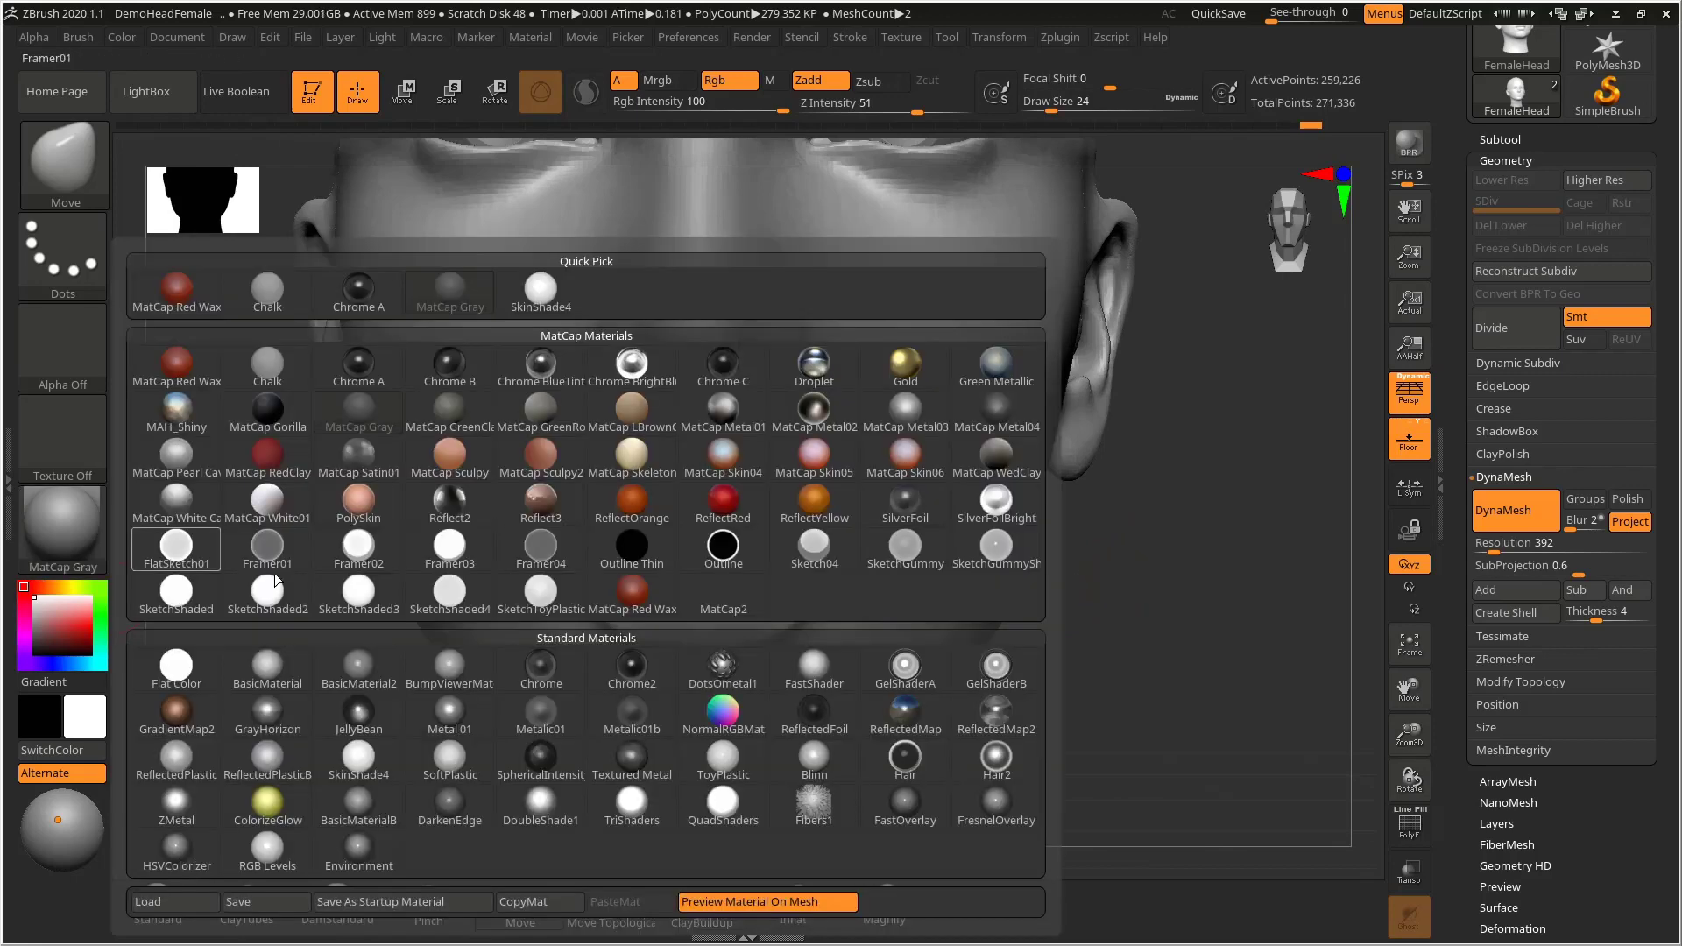
{"action": "left_click", "coordinate": [266, 668]}
{"action": "right_click_drag", "start_coordinate": [713, 601], "coordinate": [1104, 583]}
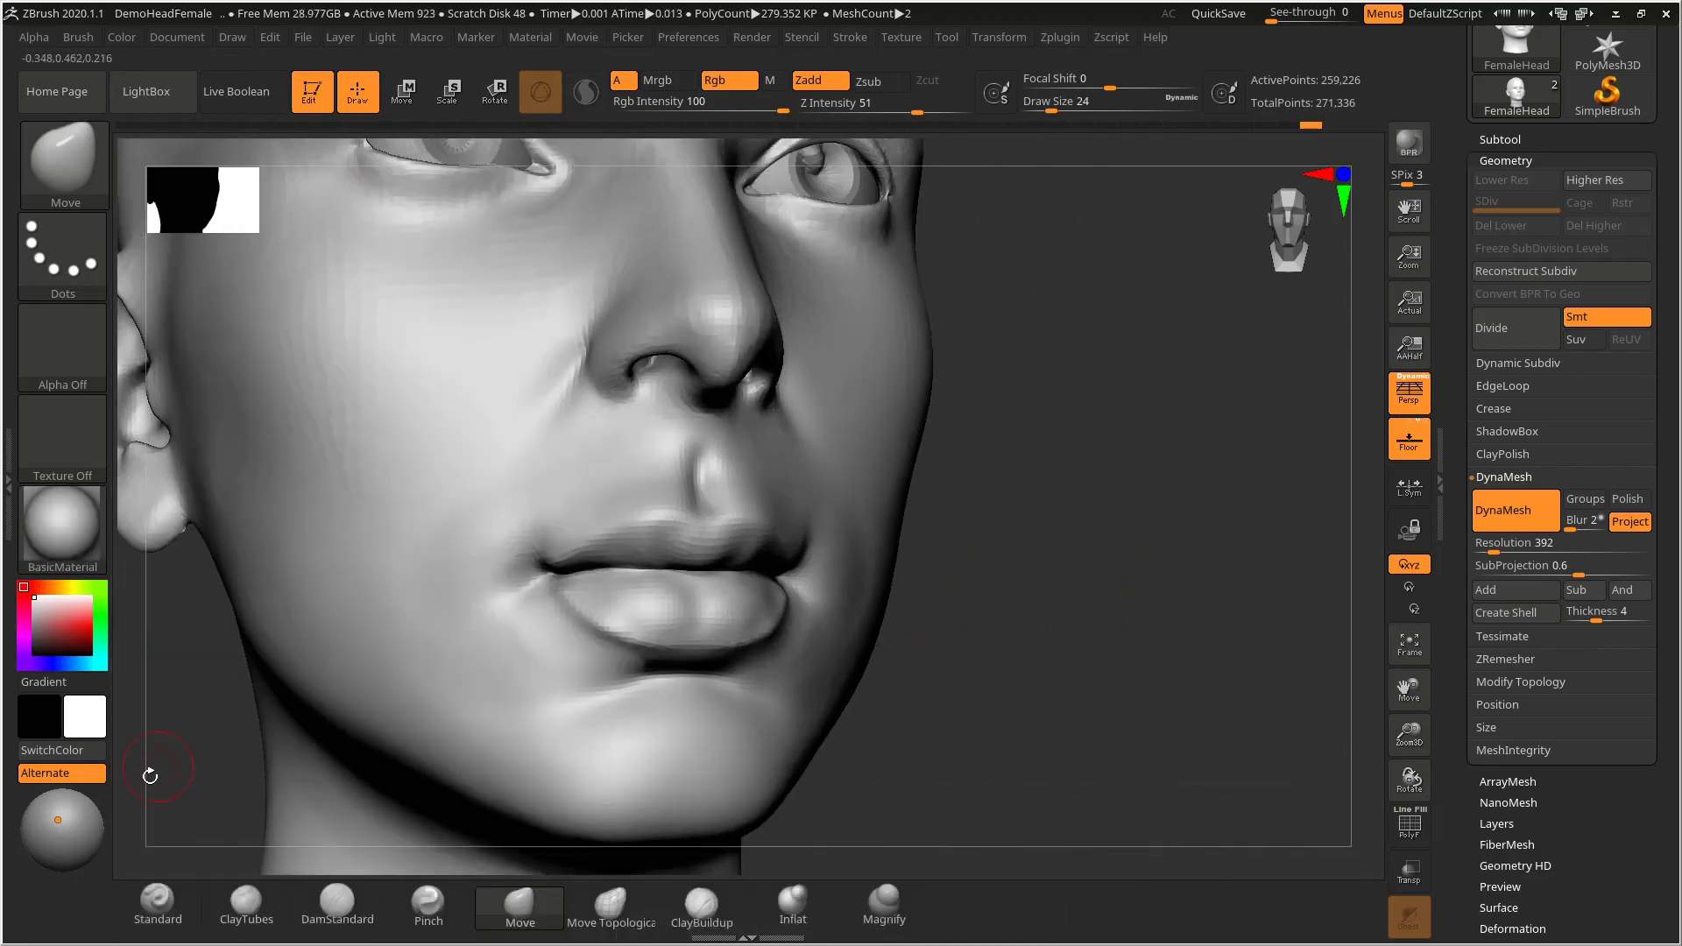
{"action": "left_click_drag", "start_coordinate": [56, 821], "coordinate": [58, 822]}
- Reshape the mouth corners with the Move brush at draw size 70
{"action": "mouse_move", "coordinate": [1129, 552]}
{"action": "right_mouse_down", "text": "ctrl"}
{"action": "mouse_move", "coordinate": [979, 544]}
{"action": "mouse_move", "coordinate": [953, 580]}
{"action": "mouse_move", "coordinate": [1006, 595]}
{"action": "right_mouse_up", "text": "ctrl"}
{"action": "key", "text": "s"}
{"action": "left_click_drag", "start_coordinate": [746, 554], "coordinate": [764, 553]}
{"action": "left_click_drag", "start_coordinate": [943, 574], "coordinate": [747, 553]}
{"action": "key", "text": "s"}
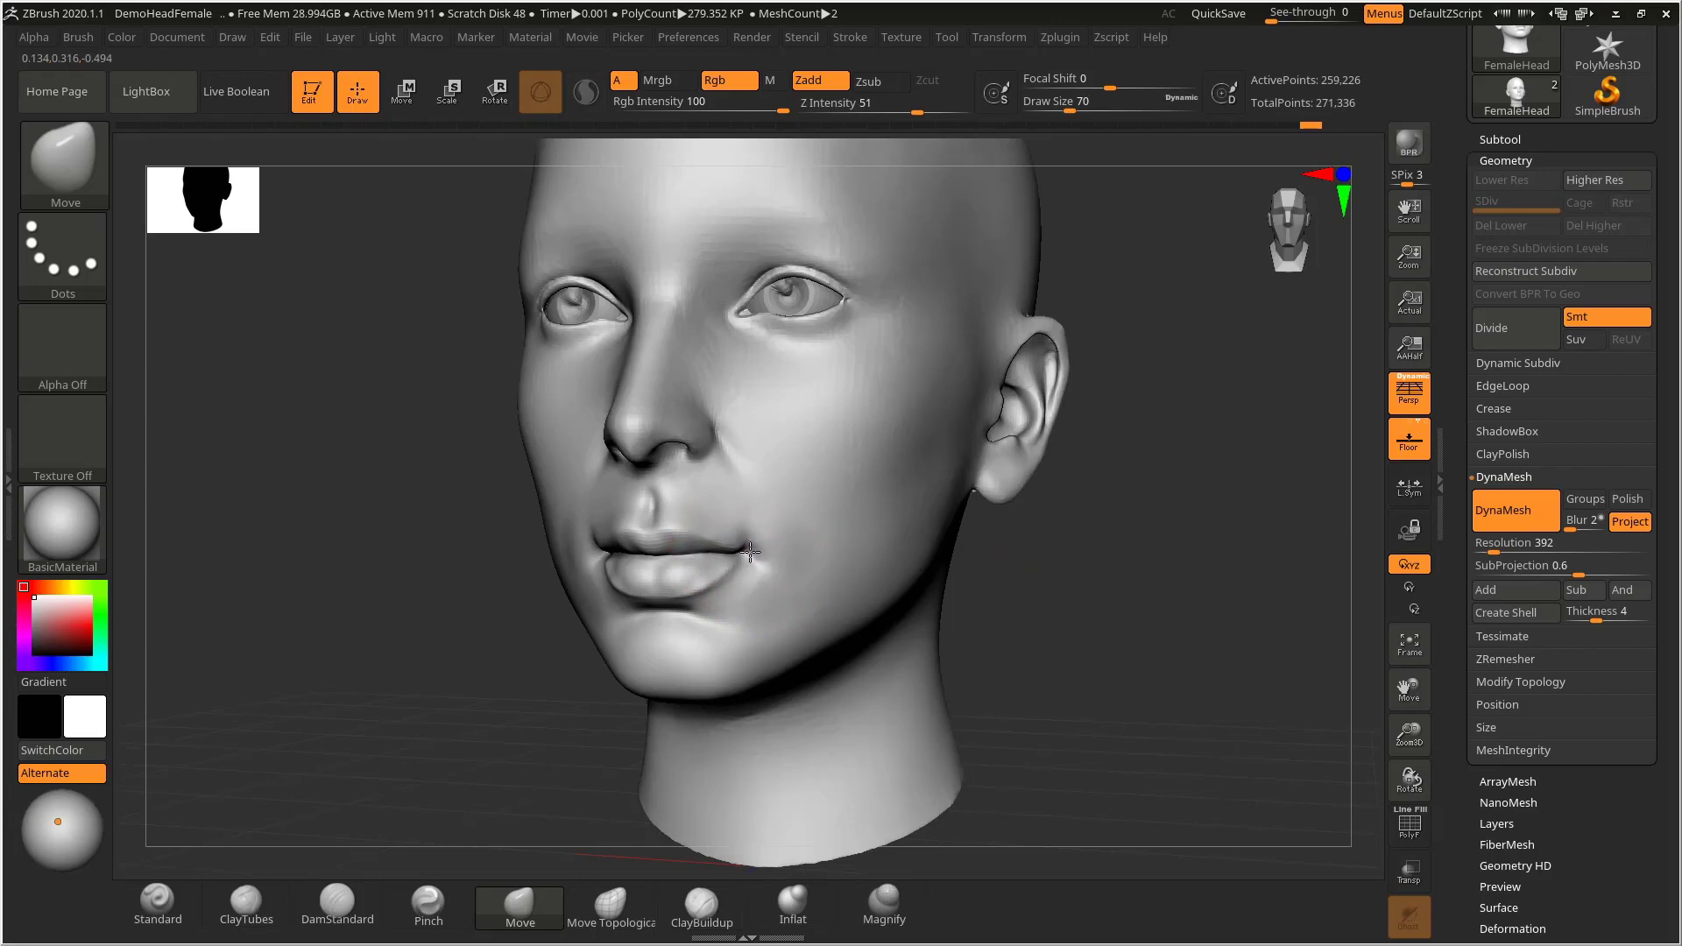
{"action": "left_click_drag", "start_coordinate": [1129, 570], "coordinate": [1146, 555]}
- Adjust the outer lower lip with the Move brush at draw size 55 and smooth the mouth corners
{"action": "right_click_drag", "start_coordinate": [1108, 568], "coordinate": [792, 623], "text": "ctrl"}
{"action": "key", "text": "s"}
{"action": "mouse_move", "coordinate": [562, 600]}
{"action": "left_mouse_down"}
{"action": "mouse_move", "coordinate": [557, 623]}
{"action": "mouse_move", "coordinate": [610, 597]}
{"action": "left_mouse_up"}
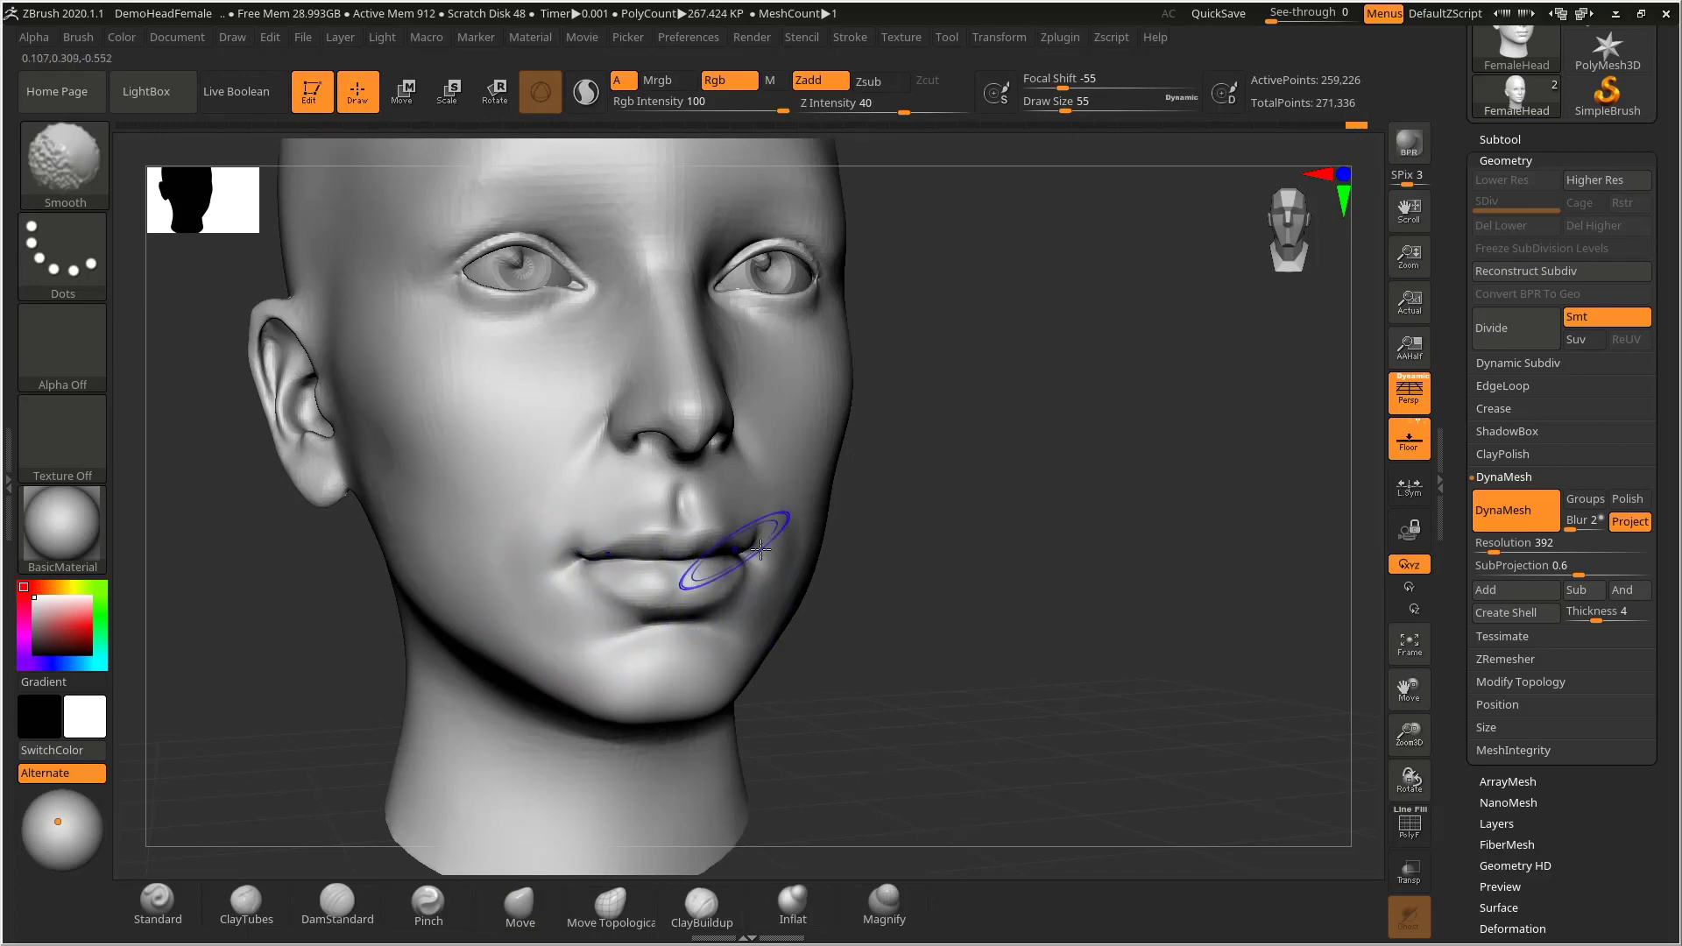
{"action": "mouse_move", "coordinate": [1041, 529]}
{"action": "left_mouse_down"}
{"action": "mouse_move", "coordinate": [1224, 563]}
{"action": "mouse_move", "coordinate": [996, 552]}
{"action": "mouse_move", "coordinate": [1028, 545]}
{"action": "mouse_move", "coordinate": [1074, 612]}
{"action": "mouse_move", "coordinate": [829, 560]}
{"action": "left_mouse_up"}
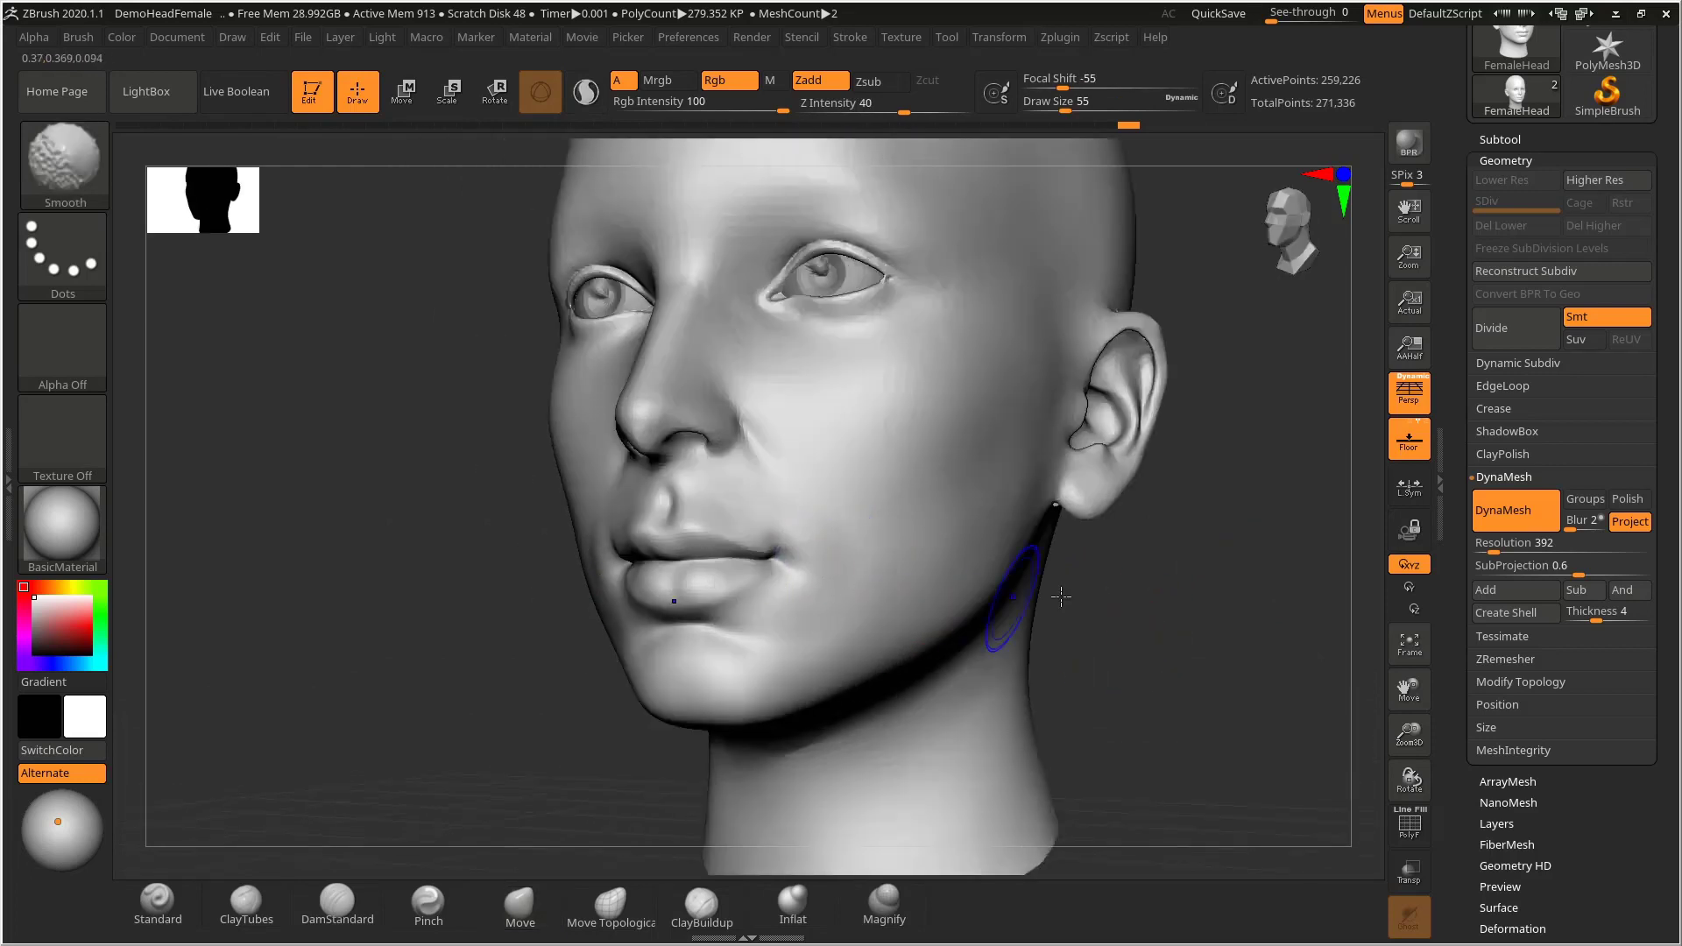
{"action": "mouse_move", "coordinate": [1061, 597]}
{"action": "left_mouse_down"}
{"action": "mouse_move", "coordinate": [1182, 602]}
{"action": "mouse_move", "coordinate": [1055, 604]}
{"action": "mouse_move", "coordinate": [1129, 611]}
{"action": "mouse_move", "coordinate": [1048, 564]}
{"action": "mouse_move", "coordinate": [999, 593]}
{"action": "mouse_move", "coordinate": [768, 550]}
{"action": "left_mouse_up"}
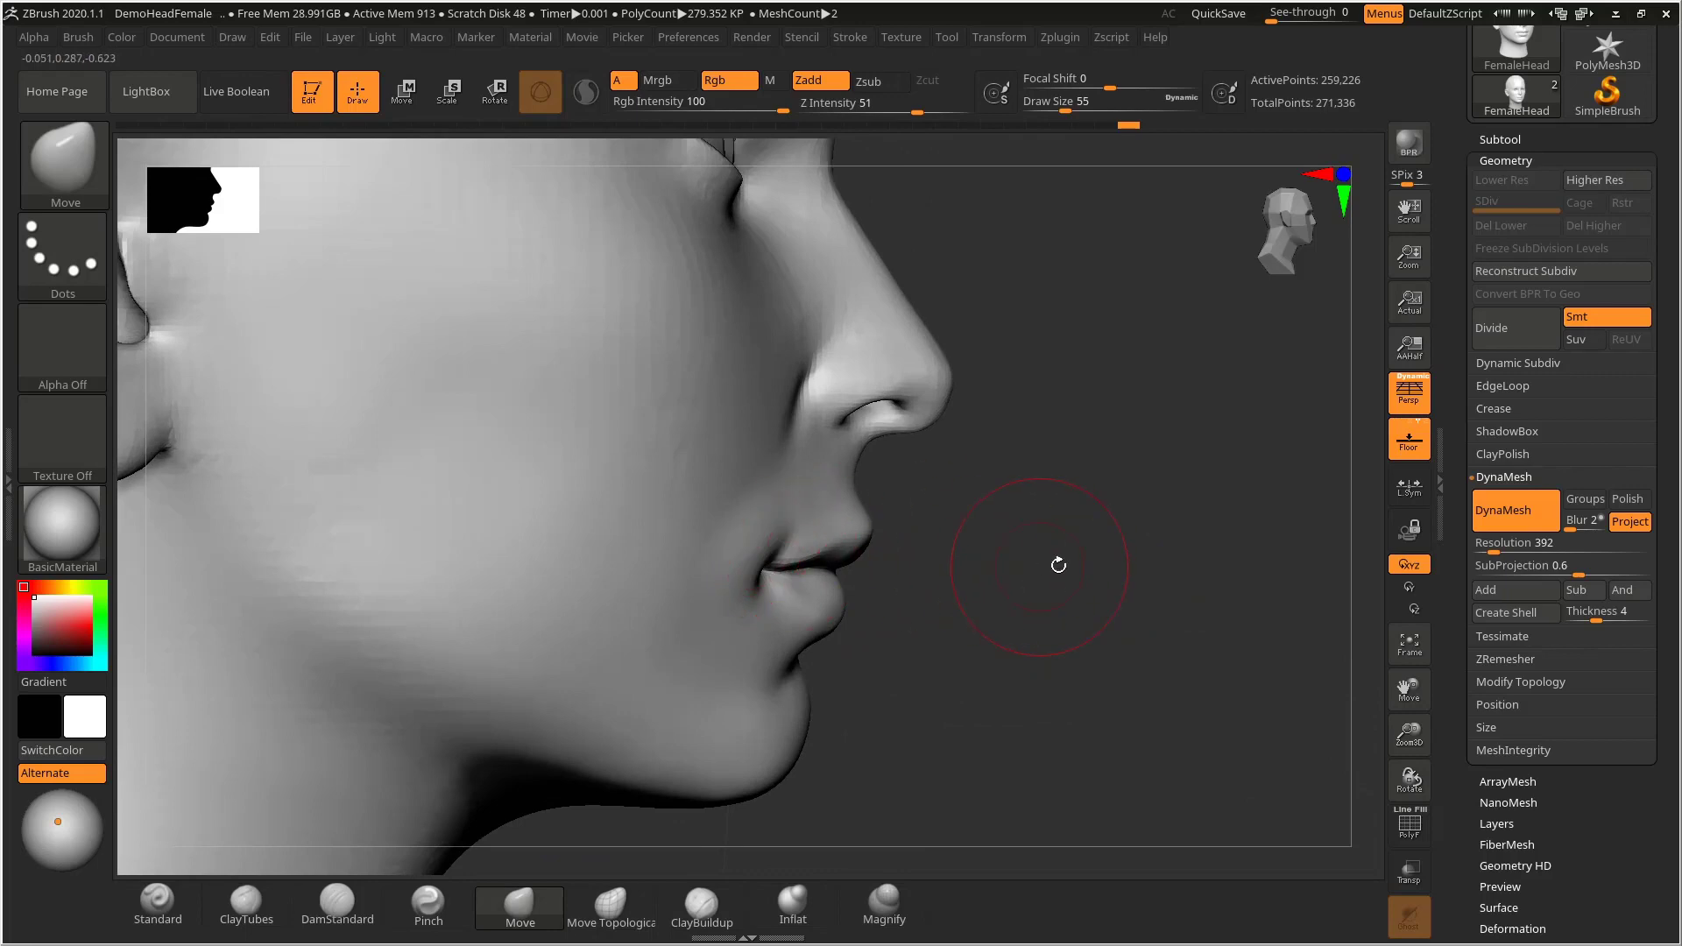
- Carve the line between the lips near the mouth corners with DamStandard at draw size 20
{"action": "left_click_drag", "start_coordinate": [1058, 565], "coordinate": [999, 561], "text": "alt"}
{"action": "mouse_move", "coordinate": [999, 561]}
{"action": "left_mouse_down"}
{"action": "mouse_move", "coordinate": [906, 570]}
{"action": "mouse_move", "coordinate": [1052, 559]}
{"action": "mouse_move", "coordinate": [1023, 560]}
{"action": "mouse_move", "coordinate": [1112, 623]}
{"action": "mouse_move", "coordinate": [1082, 601]}
{"action": "mouse_move", "coordinate": [1025, 628]}
{"action": "left_mouse_up"}
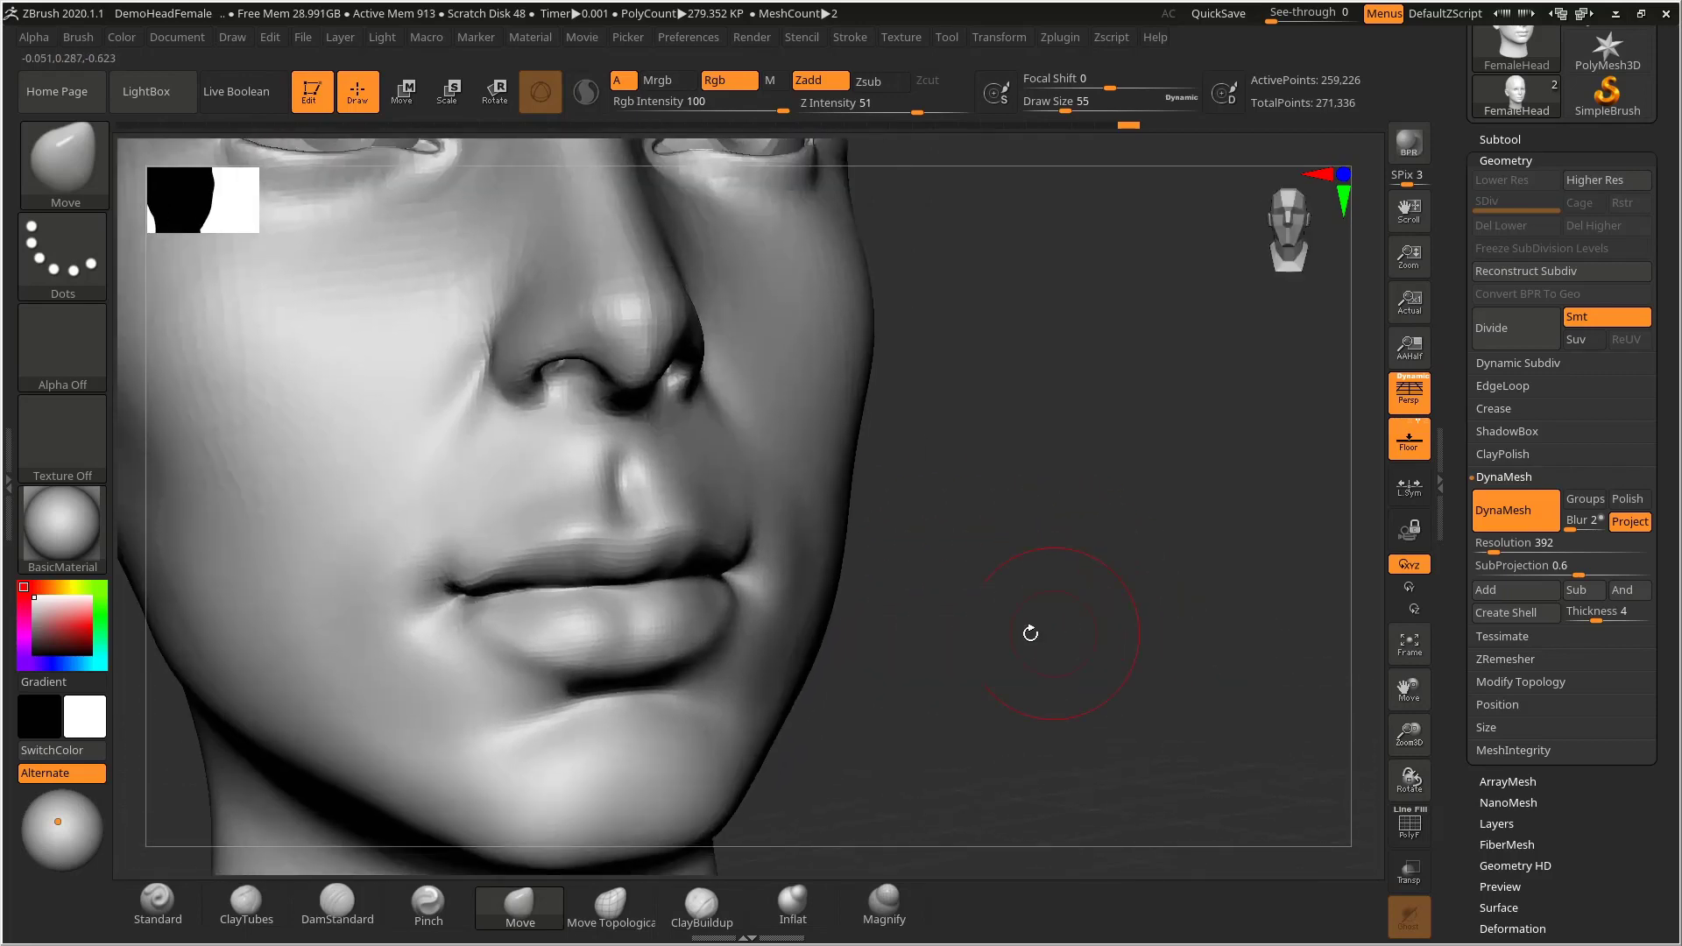
{"action": "left_click", "coordinate": [333, 915]}
{"action": "key", "text": "s"}
{"action": "left_click_drag", "start_coordinate": [596, 594], "coordinate": [580, 594]}
{"action": "left_click_drag", "start_coordinate": [911, 557], "coordinate": [957, 520]}
{"action": "left_click_drag", "start_coordinate": [513, 573], "coordinate": [490, 577]}
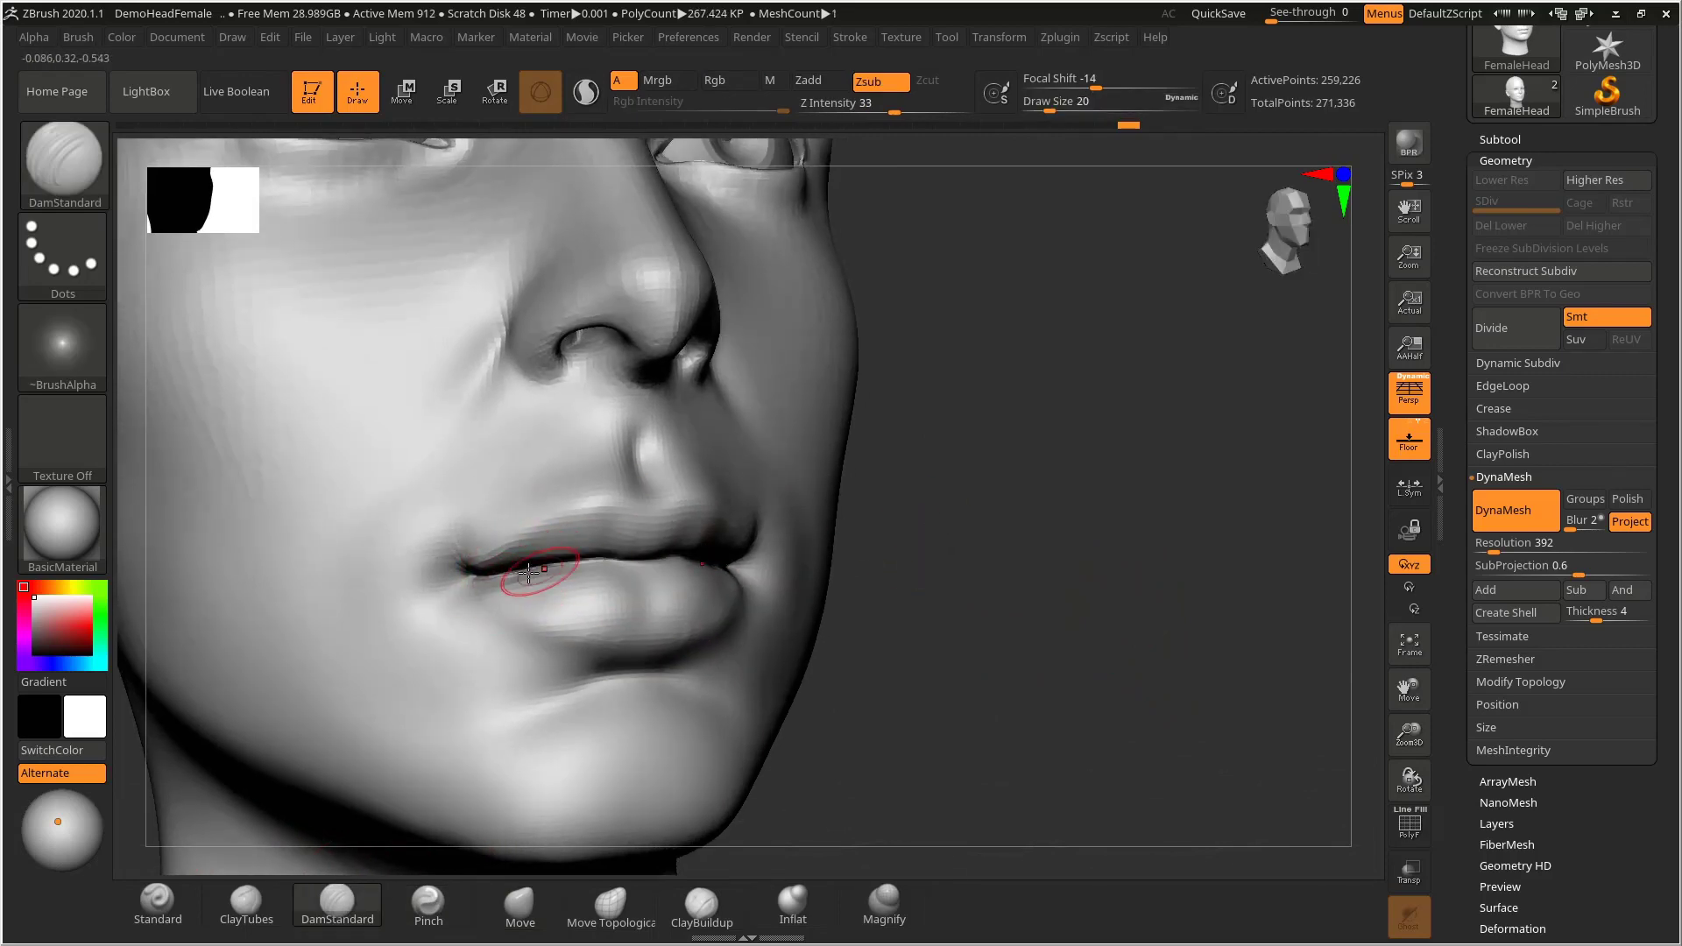
- Deepen the middle of the line between the lips with DamStandard at draw size 28
{"action": "mouse_move", "coordinate": [1071, 560]}
{"action": "left_mouse_down", "text": "alt"}
{"action": "mouse_move", "coordinate": [824, 570]}
{"action": "mouse_move", "coordinate": [1157, 601]}
{"action": "left_mouse_up", "text": "alt"}
{"action": "left_click_drag", "start_coordinate": [1052, 601], "coordinate": [1133, 597]}
{"action": "left_click_drag", "start_coordinate": [1133, 597], "coordinate": [1121, 642], "text": "alt"}
{"action": "mouse_move", "coordinate": [1008, 614]}
{"action": "left_mouse_down"}
{"action": "mouse_move", "coordinate": [1149, 623]}
{"action": "mouse_move", "coordinate": [1101, 602]}
{"action": "mouse_move", "coordinate": [931, 587]}
{"action": "left_mouse_up"}
{"action": "key", "text": "s"}
{"action": "left_click_drag", "start_coordinate": [644, 578], "coordinate": [643, 568]}
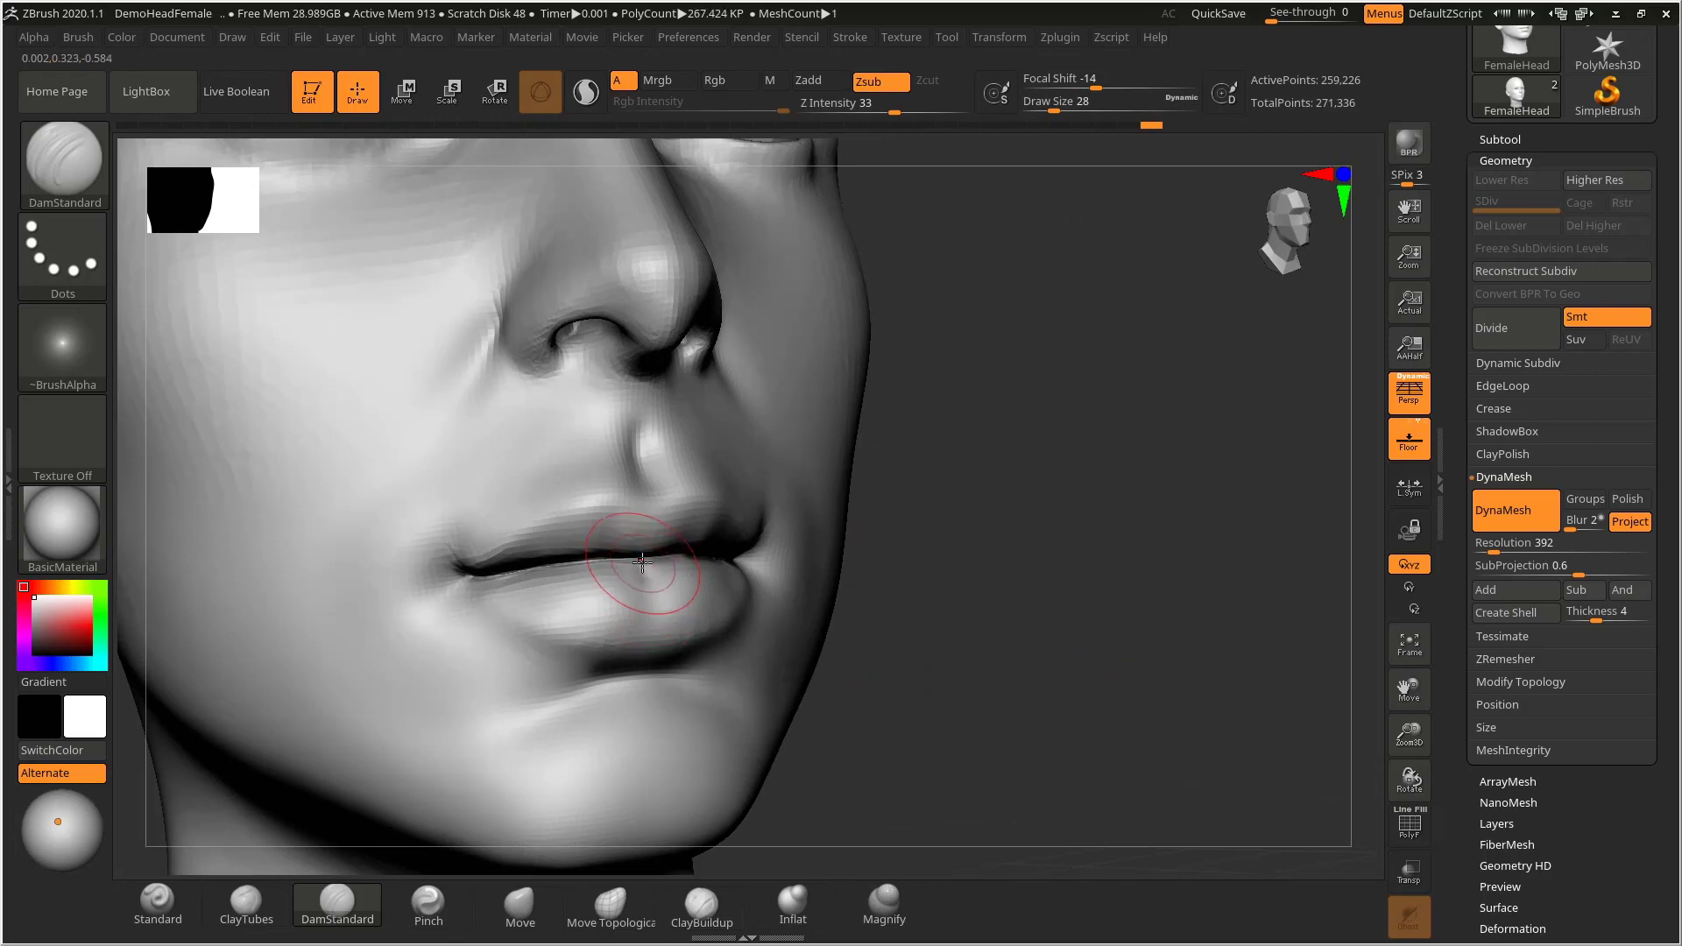
- Smooth the surface of the lower lip with the Smooth brush at draw size 29
{"action": "key", "text": "shift"}
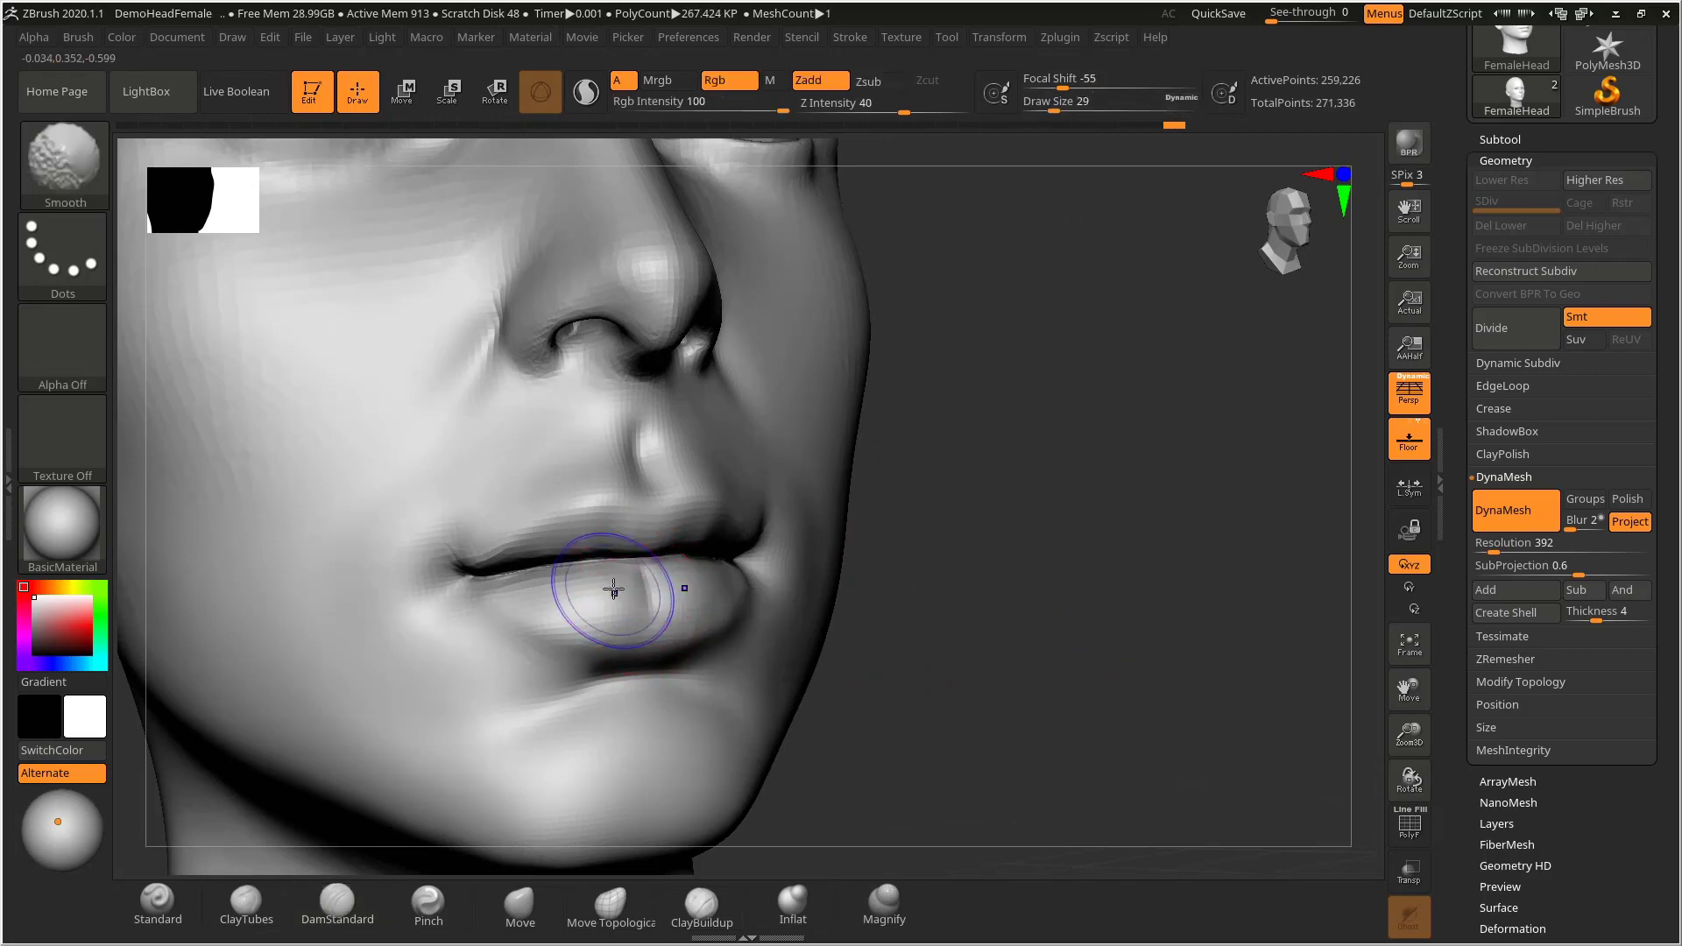
{"action": "left_click_drag", "start_coordinate": [653, 647], "coordinate": [650, 608]}
{"action": "left_click_drag", "start_coordinate": [1053, 577], "coordinate": [885, 552], "text": "alt"}
{"action": "mouse_move", "coordinate": [1095, 592]}
{"action": "left_mouse_down"}
{"action": "mouse_move", "coordinate": [1017, 596]}
{"action": "mouse_move", "coordinate": [1033, 575]}
{"action": "mouse_move", "coordinate": [1065, 613]}
{"action": "mouse_move", "coordinate": [1014, 619]}
{"action": "left_mouse_up"}
{"action": "key", "text": "shift"}
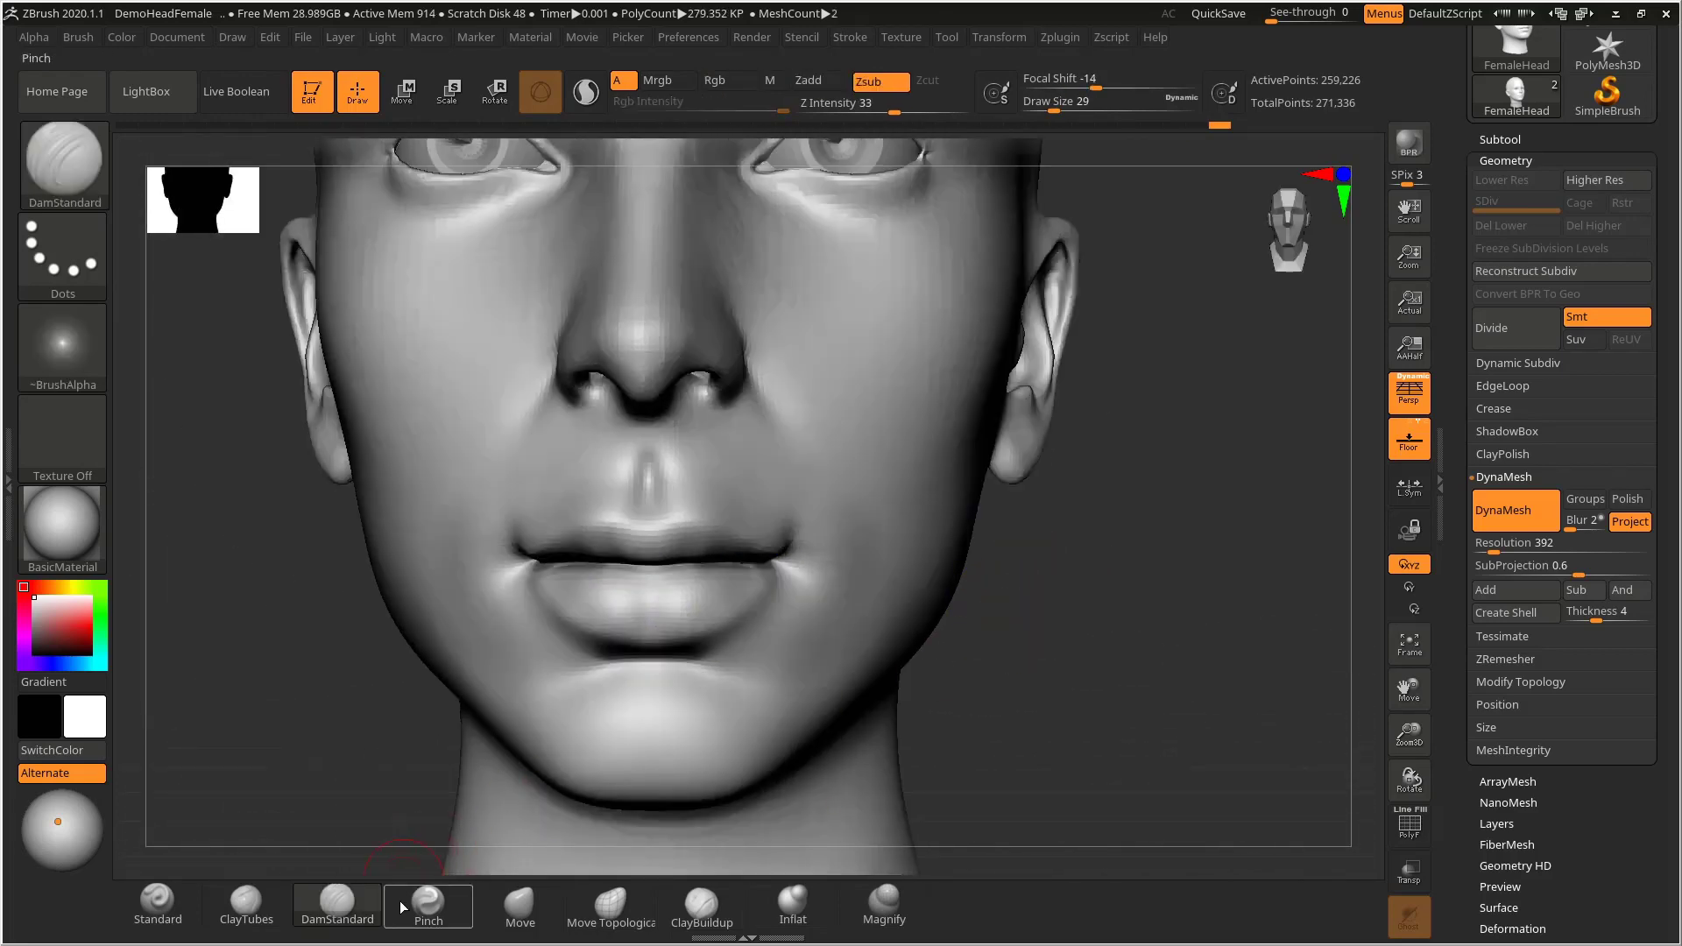
- Reshape the lower edge and outer sides of the lower lip with the Move brush at draw size 37
{"action": "left_click", "coordinate": [519, 905]}
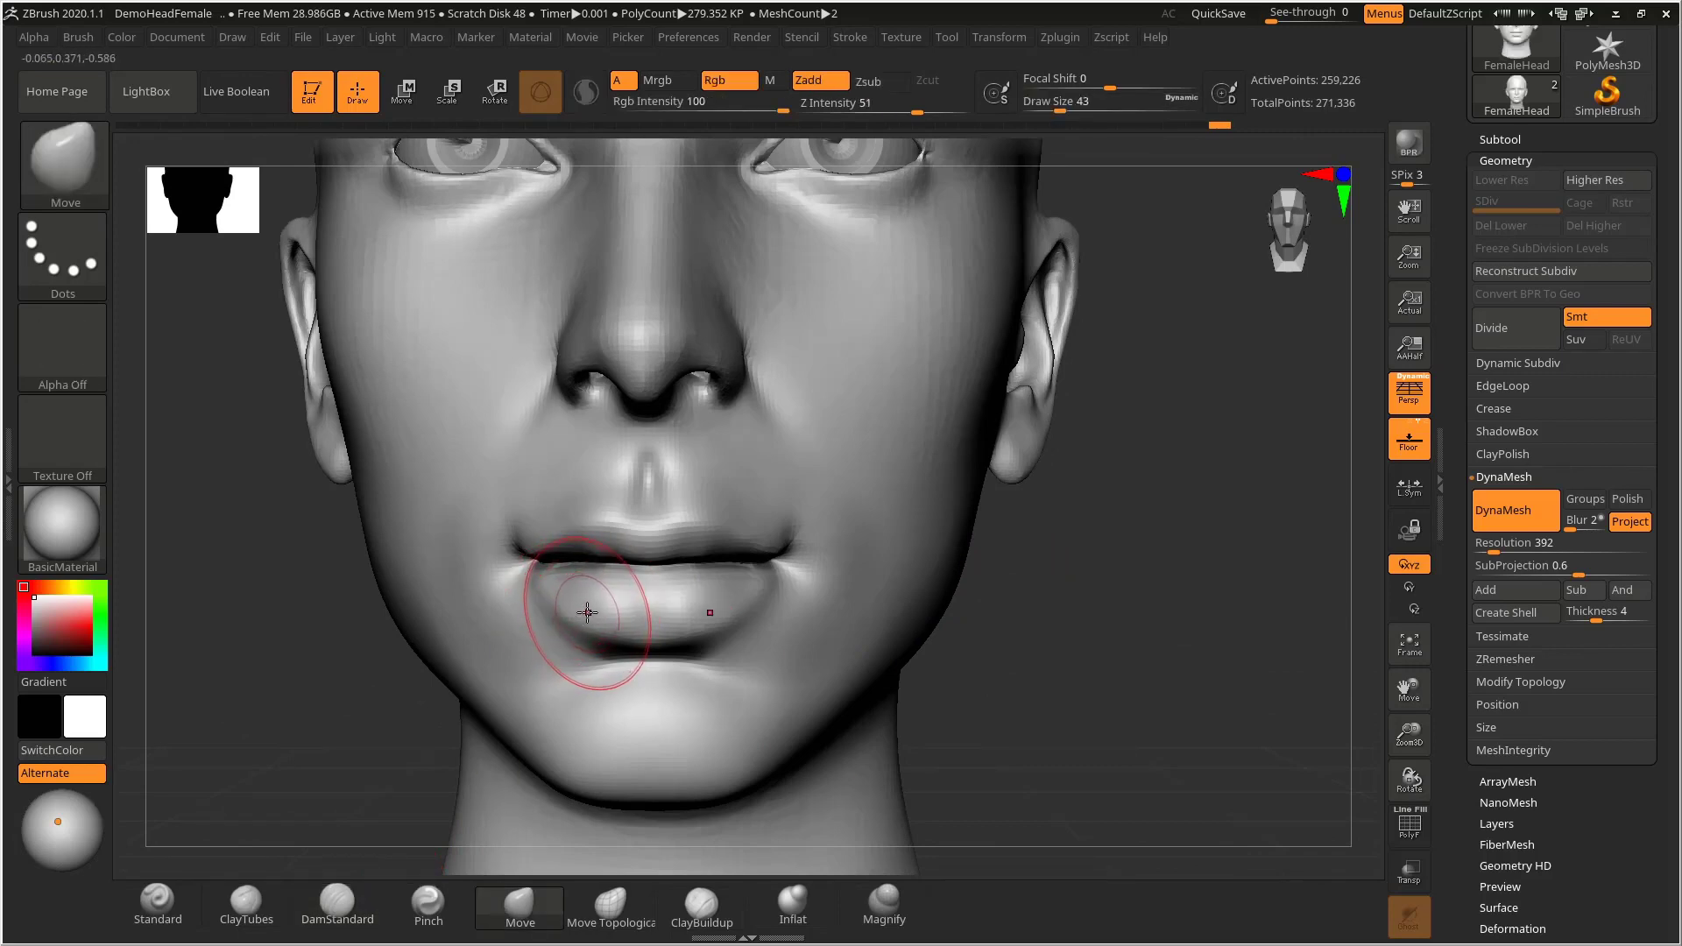
{"action": "key", "text": "s"}
{"action": "left_click_drag", "start_coordinate": [647, 637], "coordinate": [710, 627]}
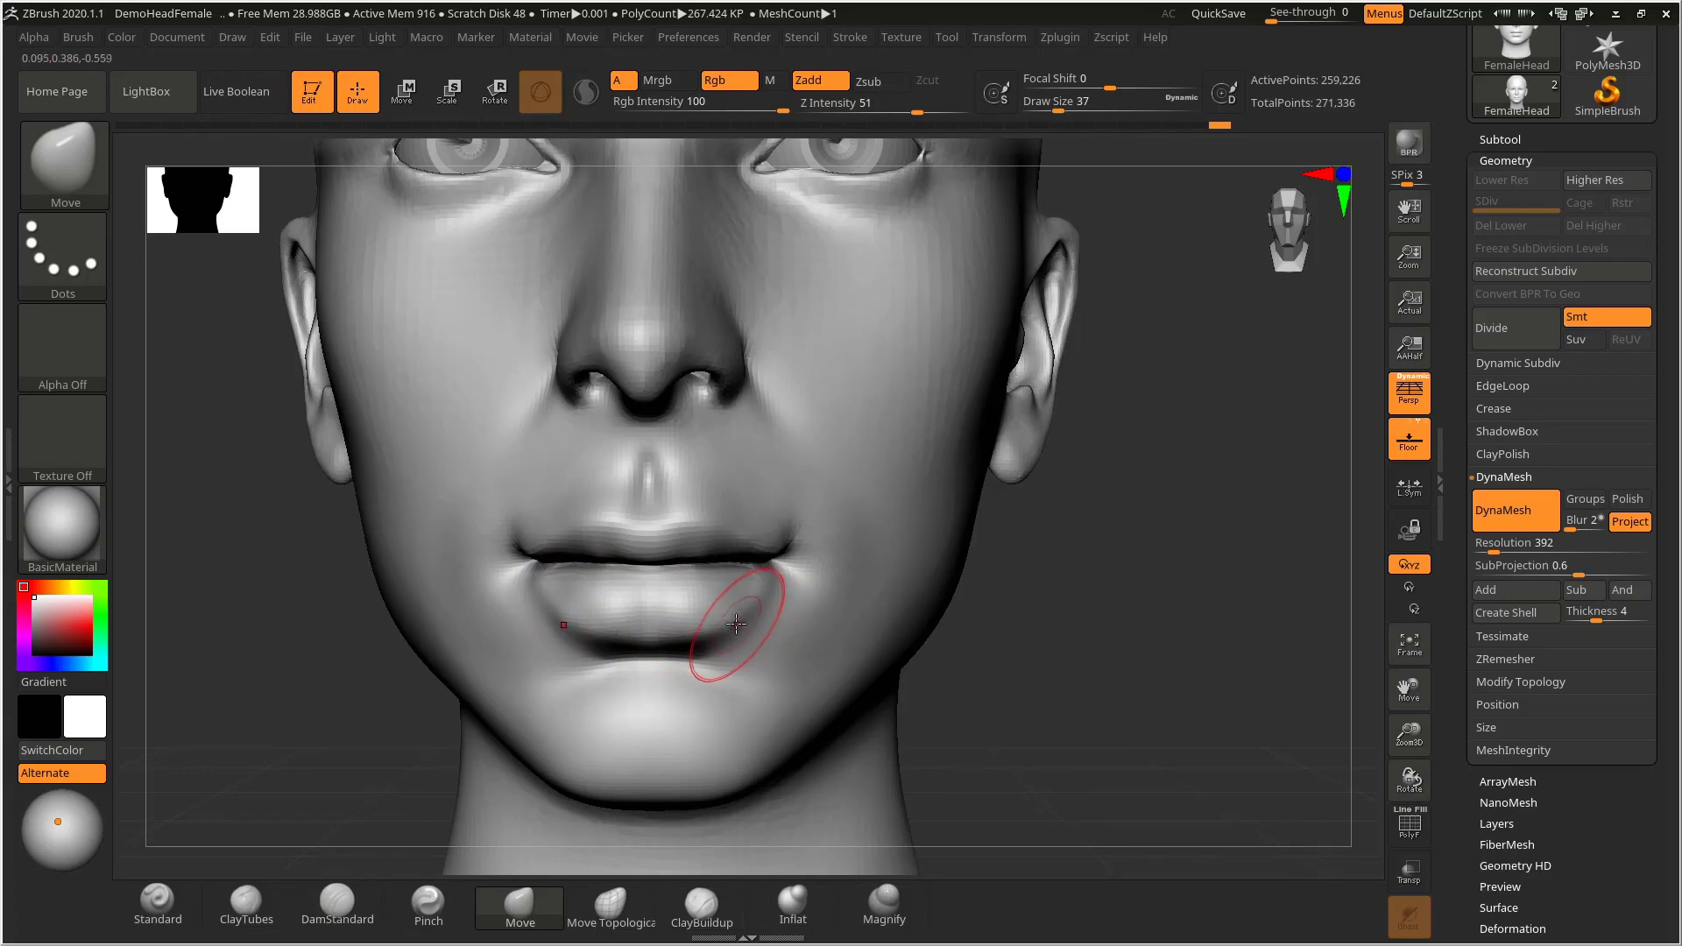
- Adjust the lower edge of the upper lip beside its center with the Move brush at draw size 33
{"action": "left_click_drag", "start_coordinate": [1091, 589], "coordinate": [885, 614]}
{"action": "key", "text": "s"}
{"action": "left_click_drag", "start_coordinate": [695, 552], "coordinate": [686, 552]}
{"action": "mouse_move", "coordinate": [1096, 590]}
{"action": "left_mouse_down"}
{"action": "mouse_move", "coordinate": [1213, 601]}
{"action": "mouse_move", "coordinate": [1237, 633]}
{"action": "mouse_move", "coordinate": [1213, 619]}
{"action": "left_mouse_up"}
{"action": "key", "text": "ctrl"}
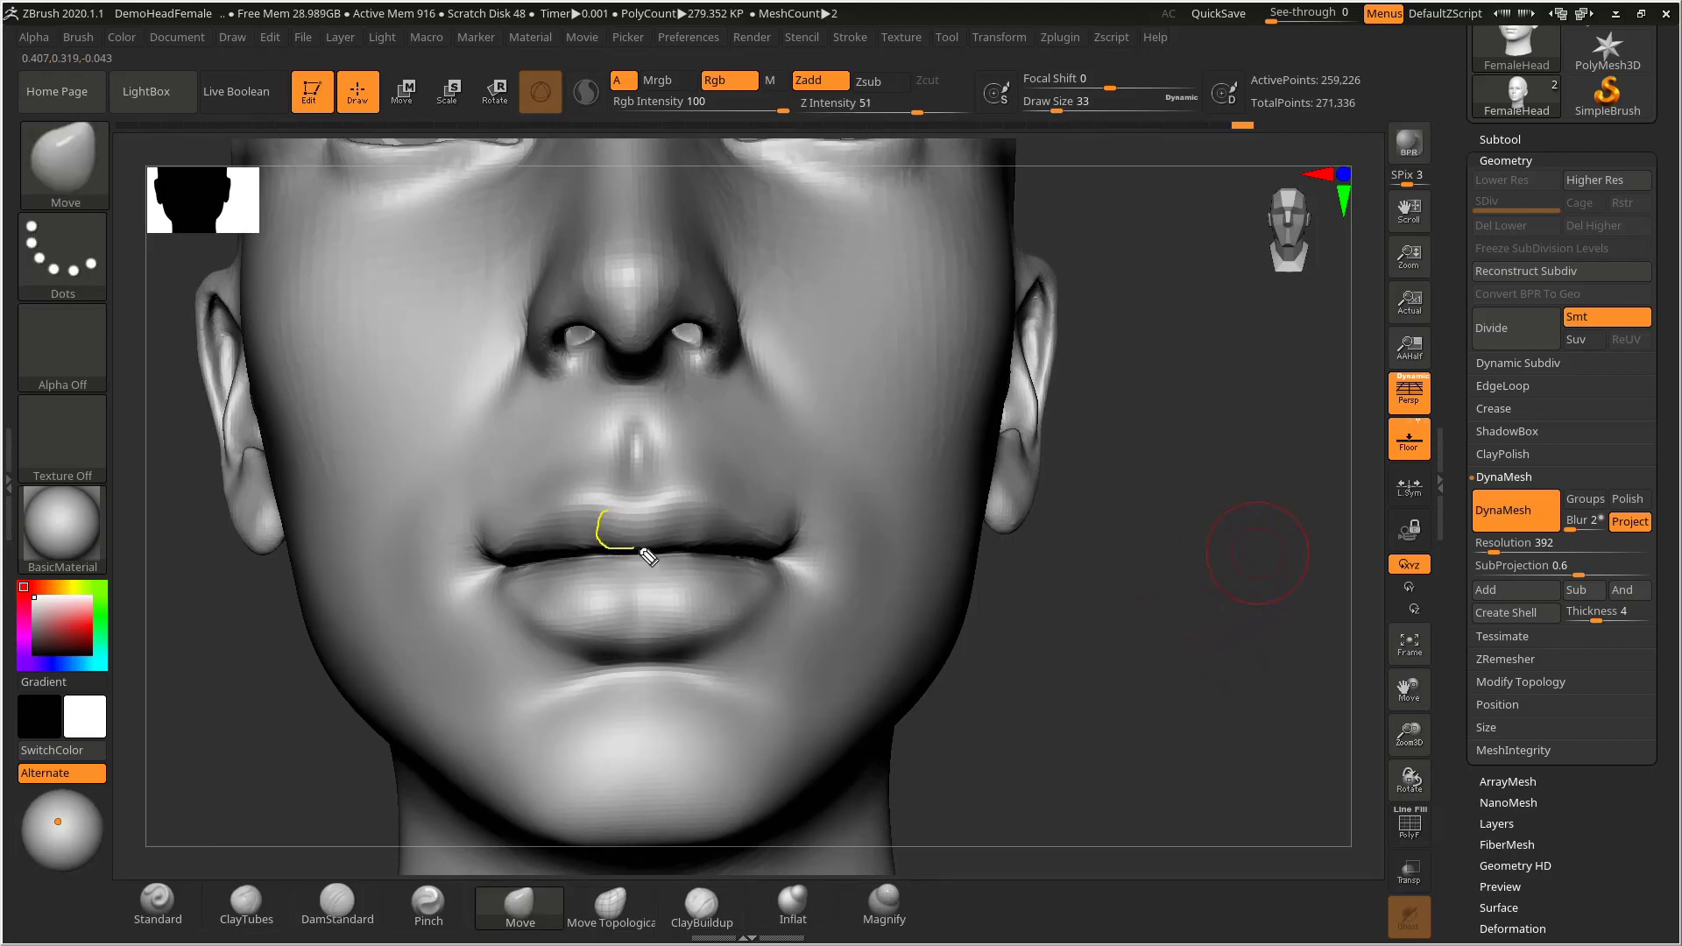
{"action": "left_click_drag", "start_coordinate": [649, 556], "coordinate": [626, 512]}
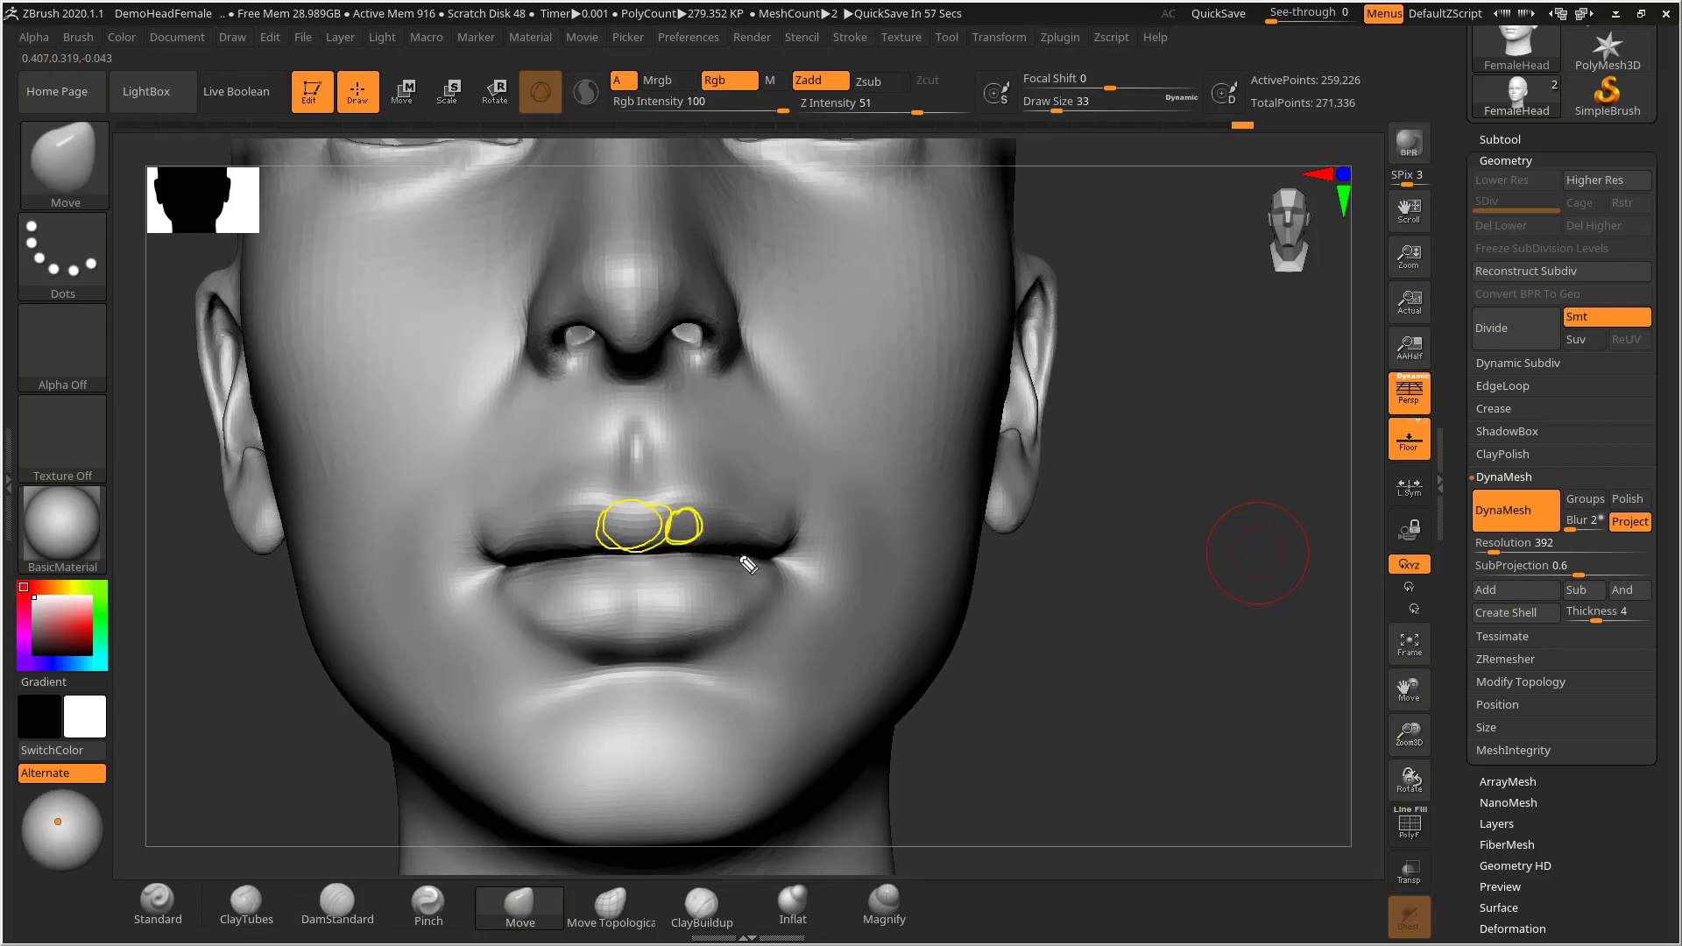
{"action": "left_click_drag", "start_coordinate": [721, 547], "coordinate": [749, 533]}
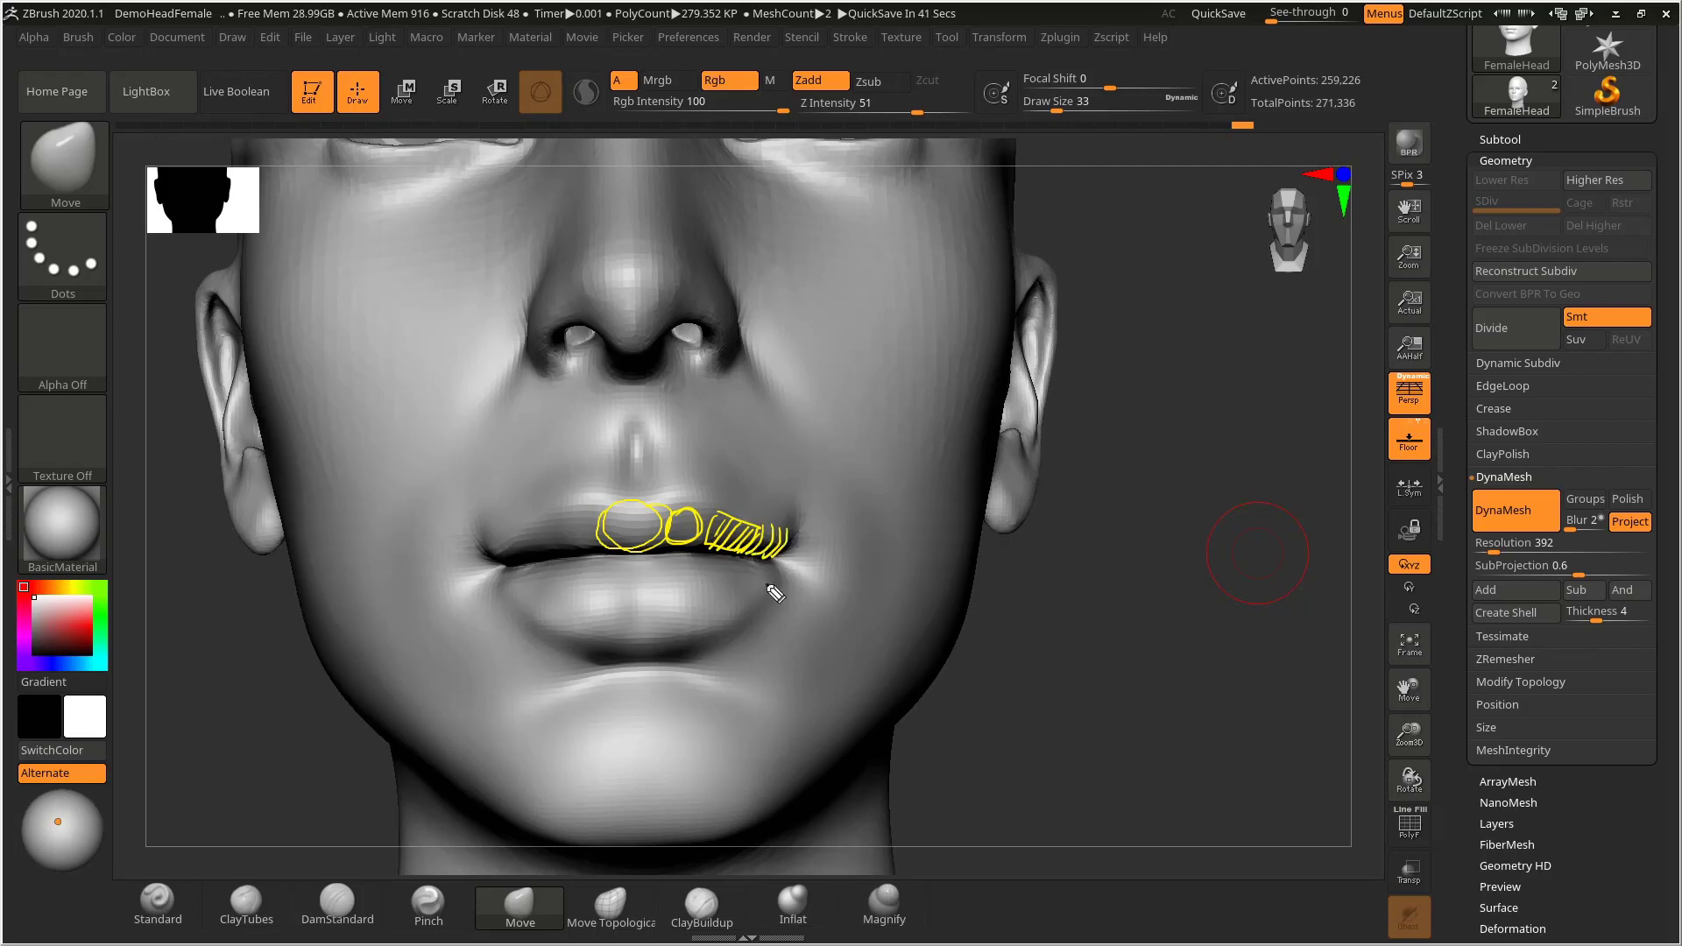
{"action": "key", "text": "ctrl+shift+7"}
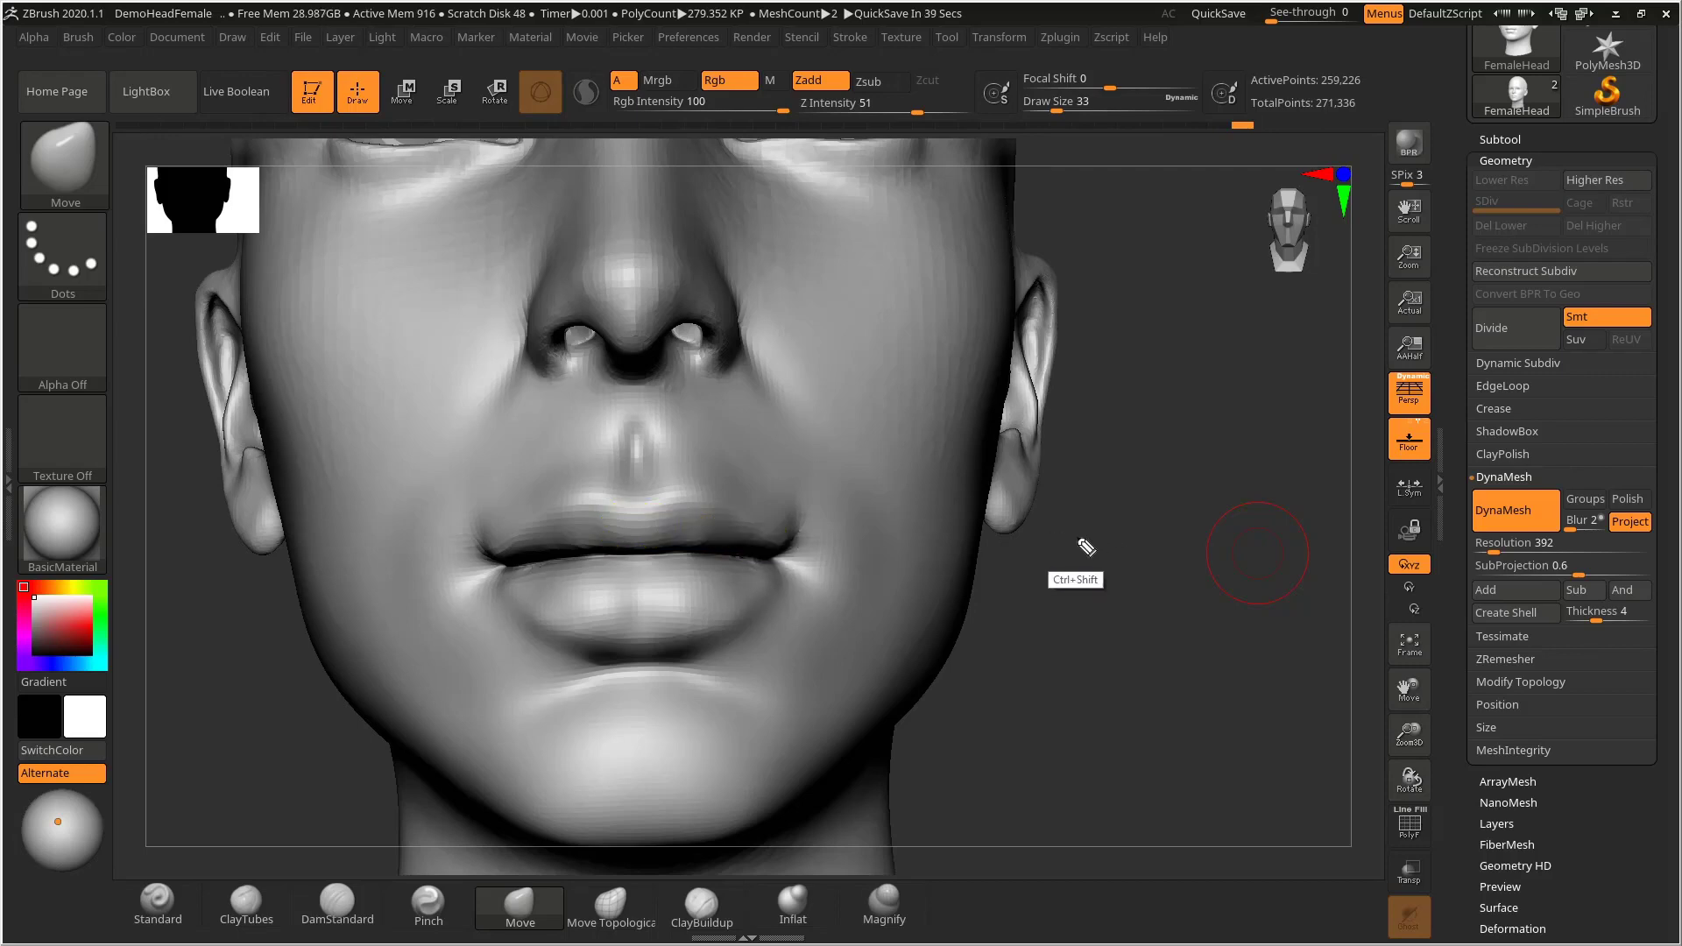
- Remesh the head with DynaMesh at a resolution of 1256
{"action": "mouse_move", "coordinate": [1115, 563]}
{"action": "left_mouse_down"}
{"action": "mouse_move", "coordinate": [1157, 507]}
{"action": "mouse_move", "coordinate": [1130, 534]}
{"action": "left_mouse_up"}
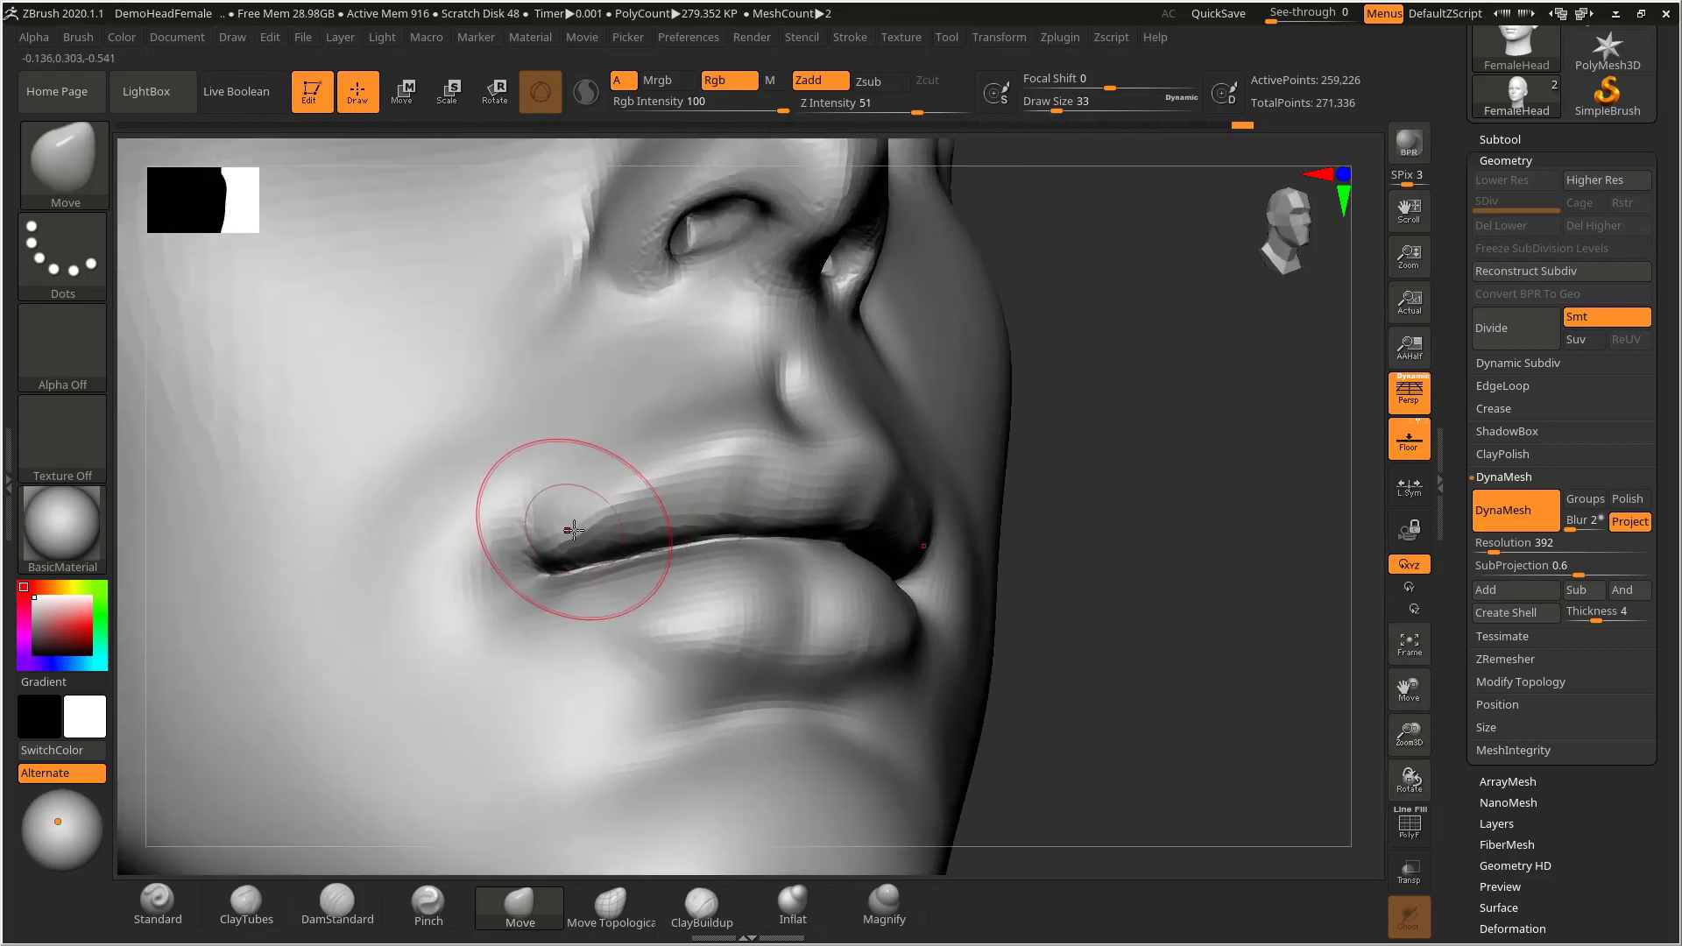
{"action": "key", "text": "s"}
{"action": "left_click_drag", "start_coordinate": [574, 529], "coordinate": [561, 529]}
{"action": "left_click", "coordinate": [419, 901]}
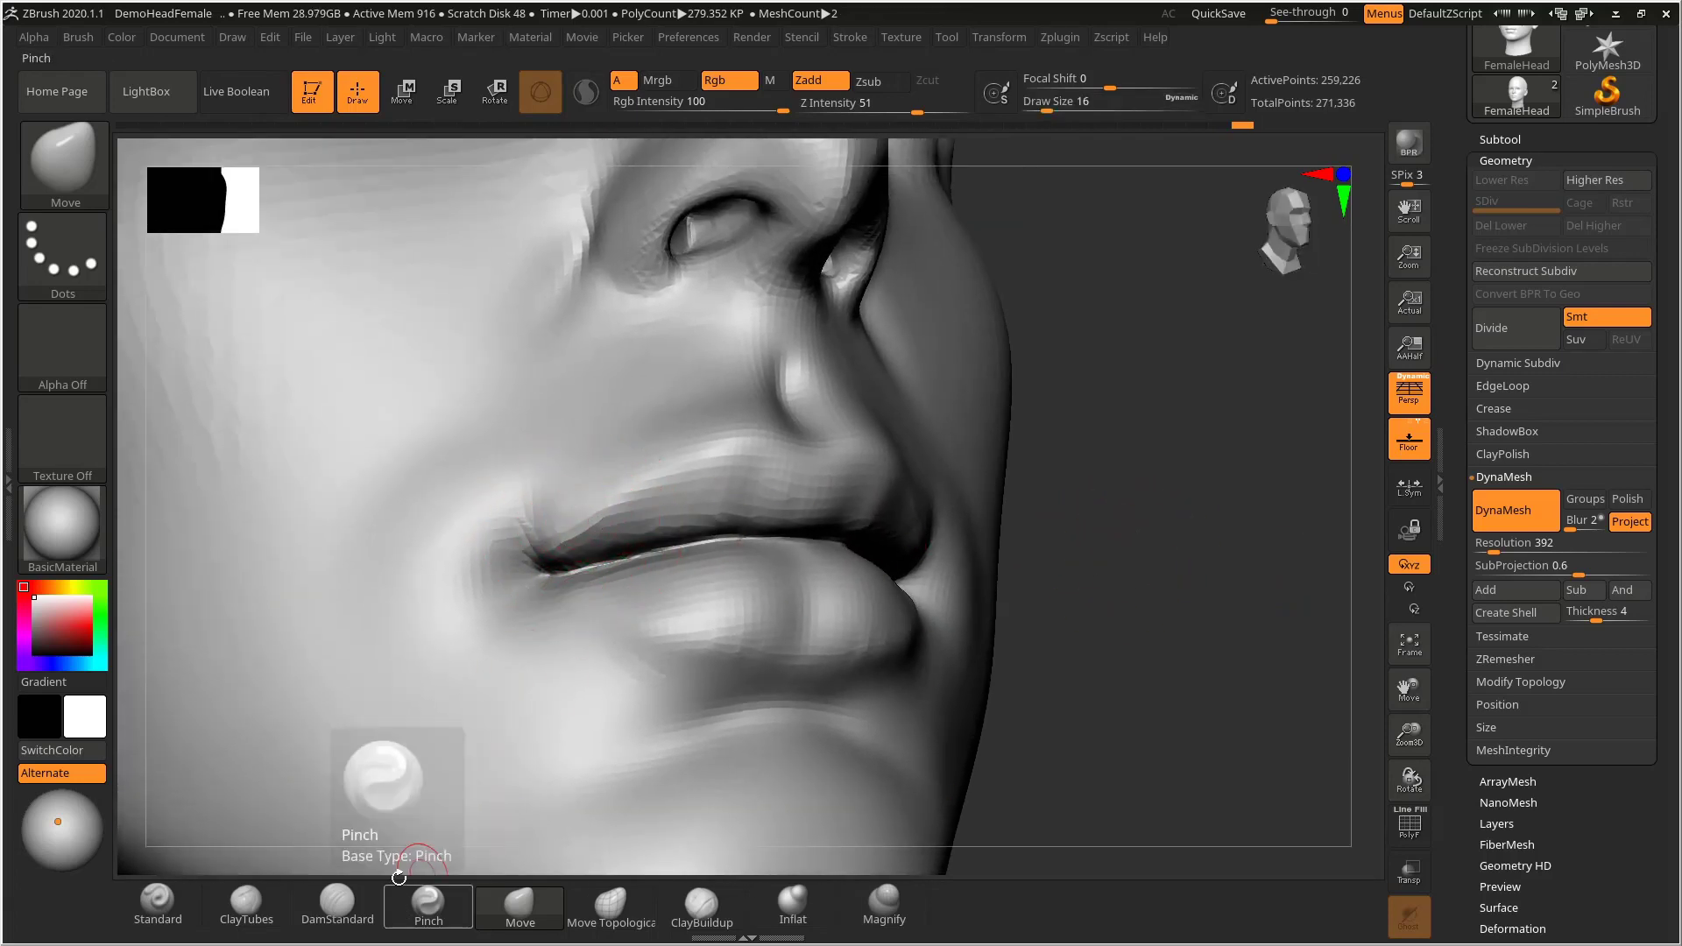
{"action": "left_click", "coordinate": [1533, 543]}
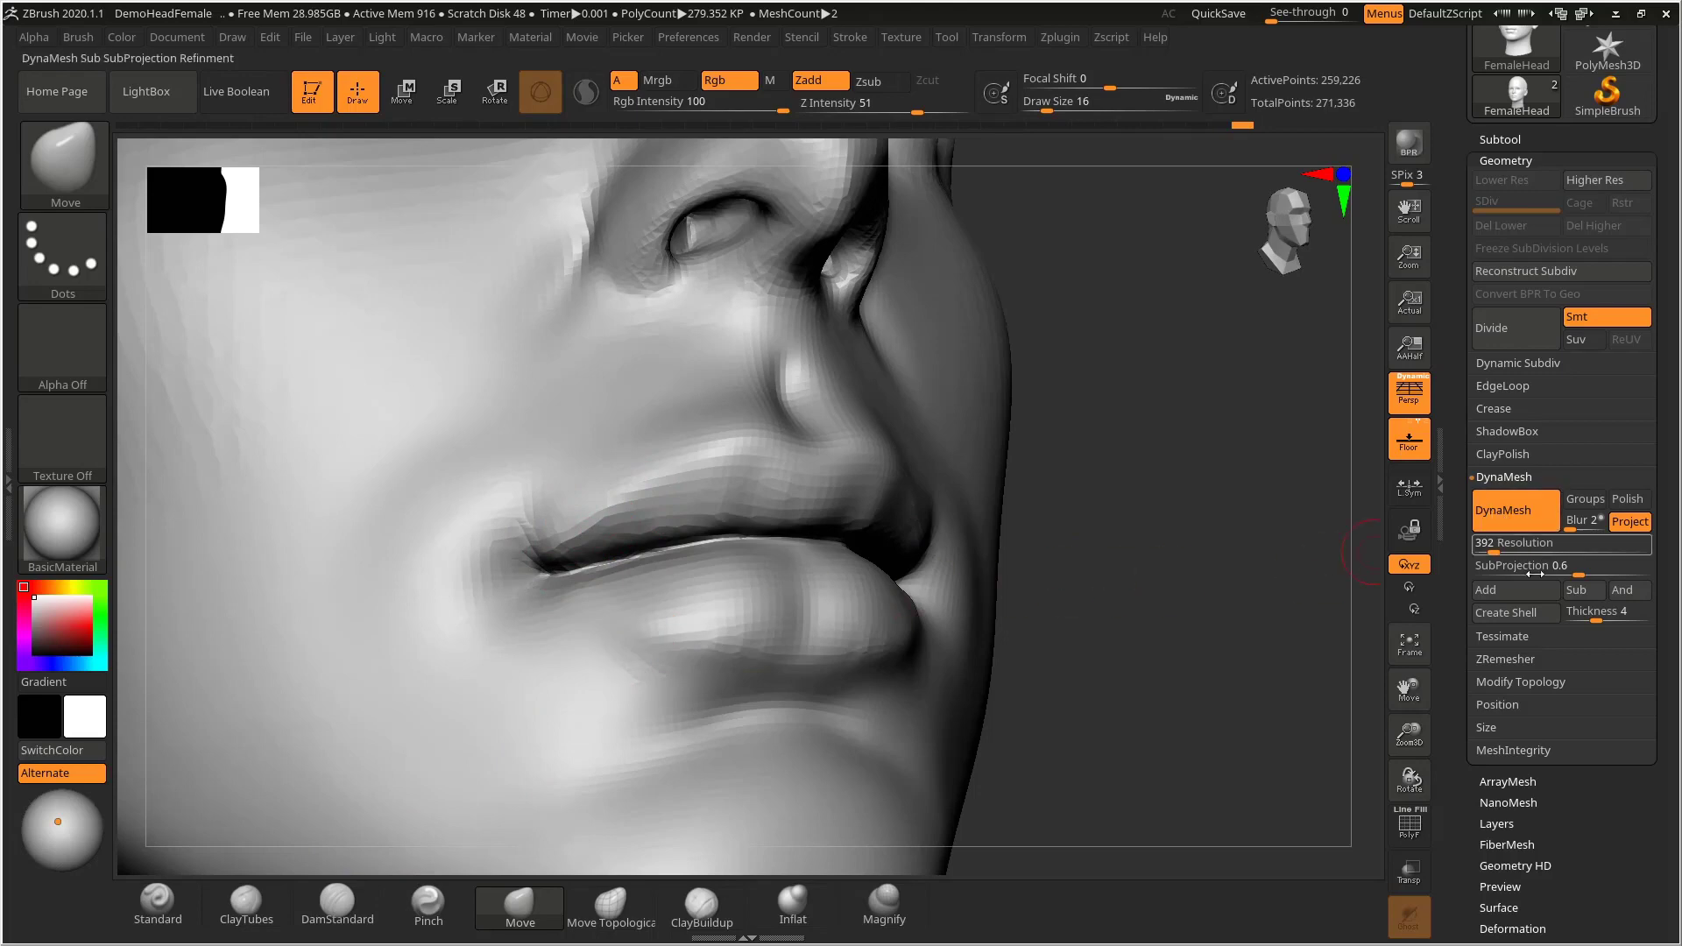
{"action": "type", "text": "824"}
{"action": "key", "text": "Return"}
{"action": "left_click_drag", "start_coordinate": [1512, 552], "coordinate": [1527, 552]}
{"action": "left_click_drag", "start_coordinate": [1176, 421], "coordinate": [1205, 597], "text": "ctrl"}
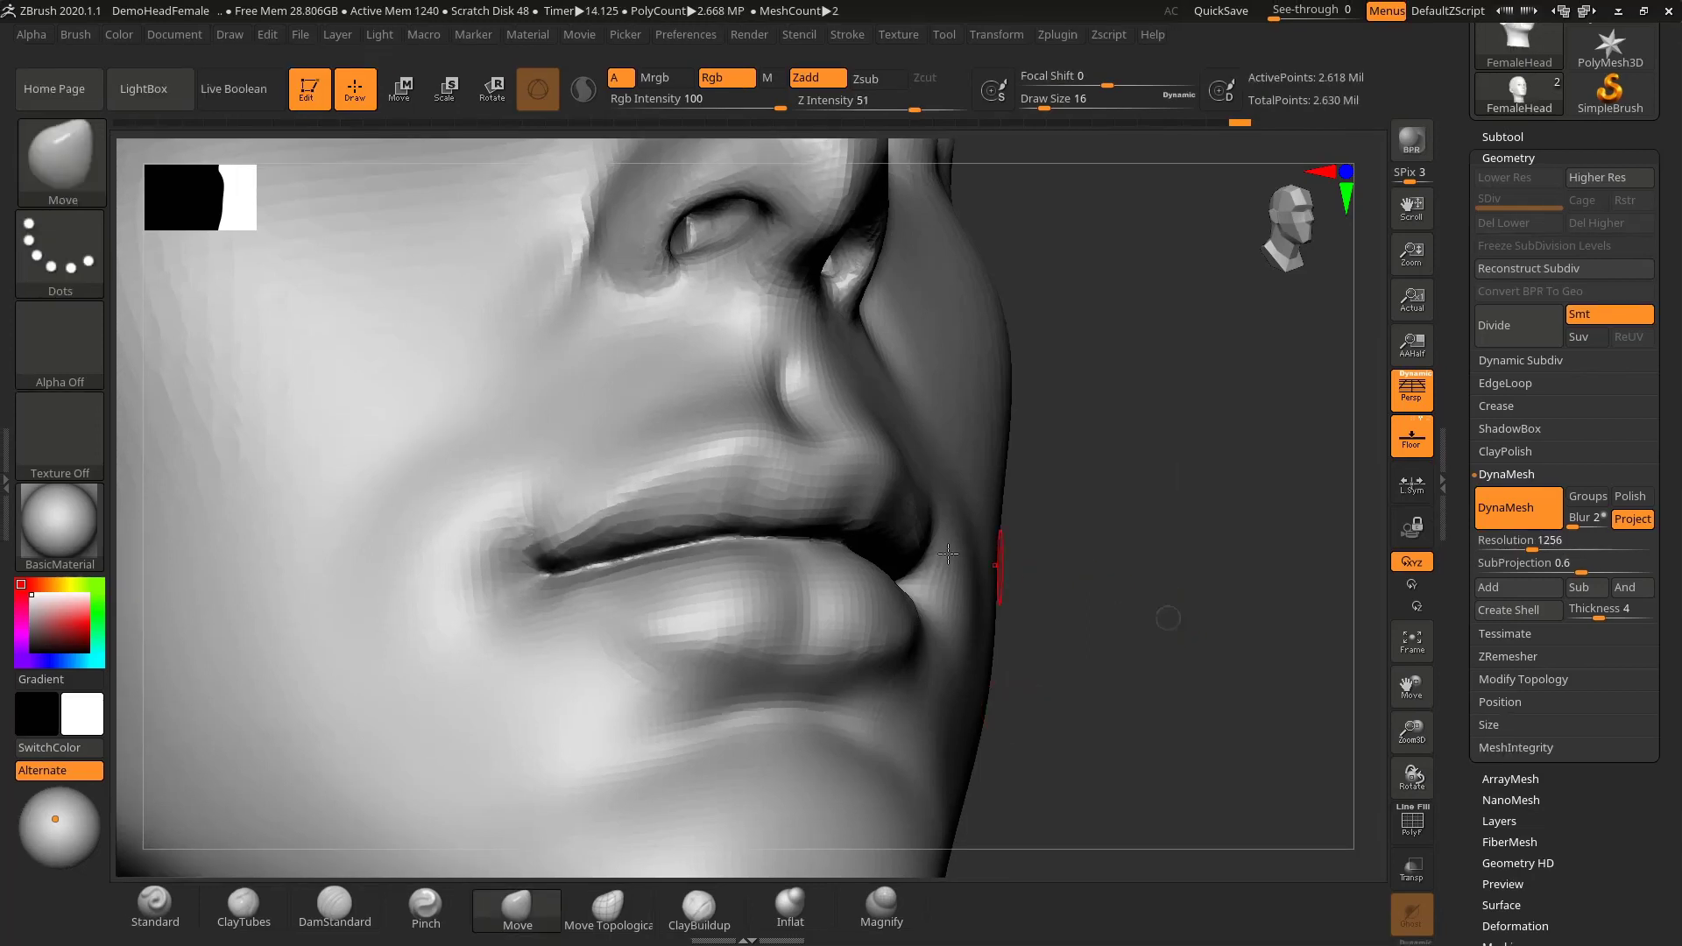
- Smooth the lips with the Smooth brush at draw size 23, and the surrounding face at draw size 91
{"action": "left_click_drag", "start_coordinate": [645, 488], "coordinate": [576, 544], "text": "shift"}
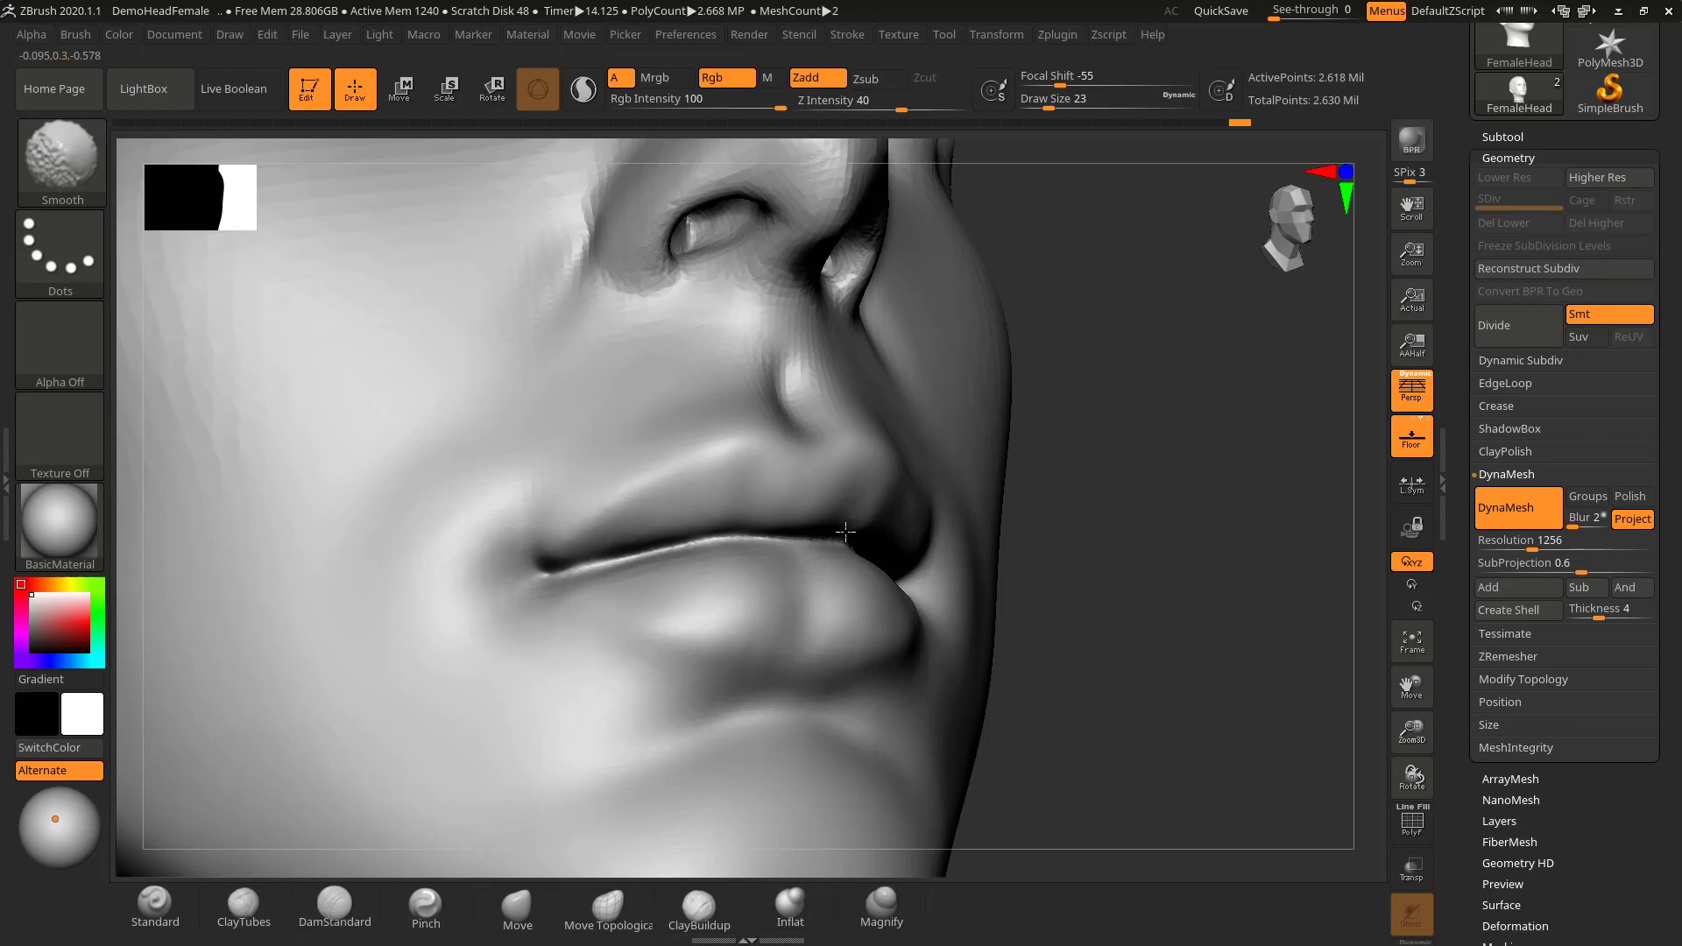
{"action": "mouse_move", "coordinate": [1087, 442]}
{"action": "left_mouse_down", "text": "alt"}
{"action": "mouse_move", "coordinate": [1070, 465]}
{"action": "mouse_move", "coordinate": [921, 481]}
{"action": "mouse_move", "coordinate": [968, 530]}
{"action": "left_mouse_up", "text": "alt"}
{"action": "key", "text": "bracketright"}
{"action": "key", "text": "bracketright"}
{"action": "key", "text": "bracketright"}
{"action": "key", "text": "bracketright"}
{"action": "key", "text": "bracketright"}
{"action": "key", "text": "bracketright"}
{"action": "key", "text": "shift"}
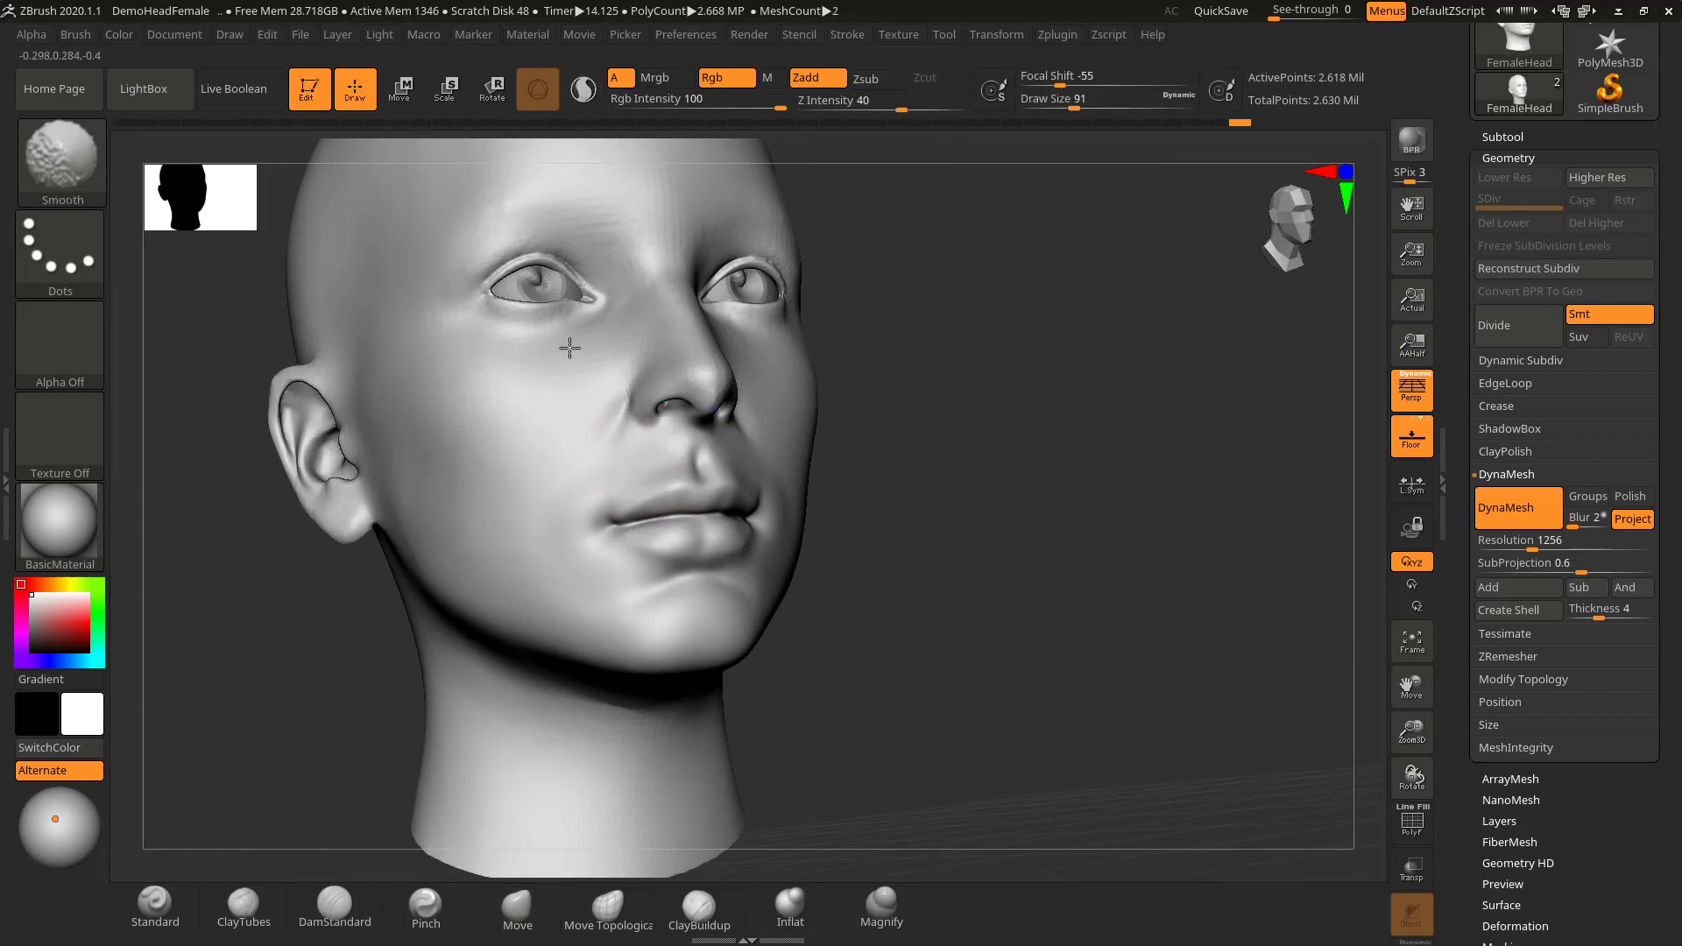
- Inspect the mouth from different angles with the light placed lower, and return the light to near its original position
{"action": "mouse_move", "coordinate": [911, 648]}
{"action": "left_mouse_down", "text": "alt"}
{"action": "mouse_move", "coordinate": [928, 613]}
{"action": "mouse_move", "coordinate": [871, 582]}
{"action": "mouse_move", "coordinate": [841, 603]}
{"action": "mouse_move", "coordinate": [1086, 692]}
{"action": "mouse_move", "coordinate": [1097, 646]}
{"action": "mouse_move", "coordinate": [1039, 667]}
{"action": "mouse_move", "coordinate": [1166, 647]}
{"action": "left_mouse_up", "text": "alt"}
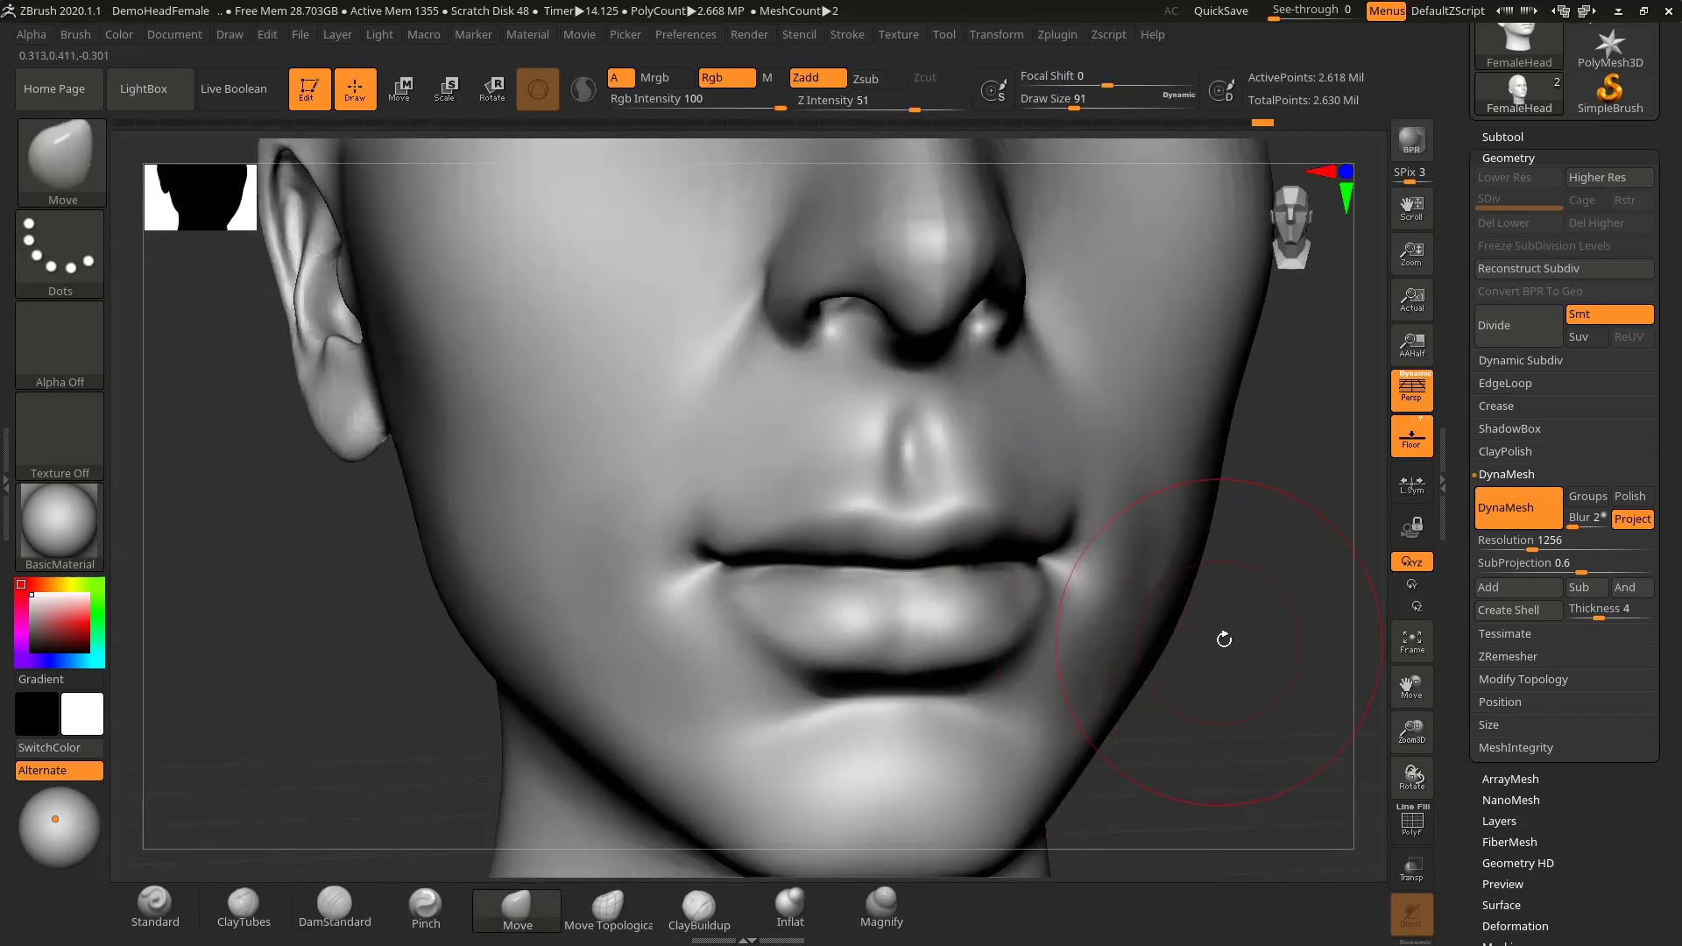
{"action": "left_click_drag", "start_coordinate": [1256, 616], "coordinate": [1081, 593]}
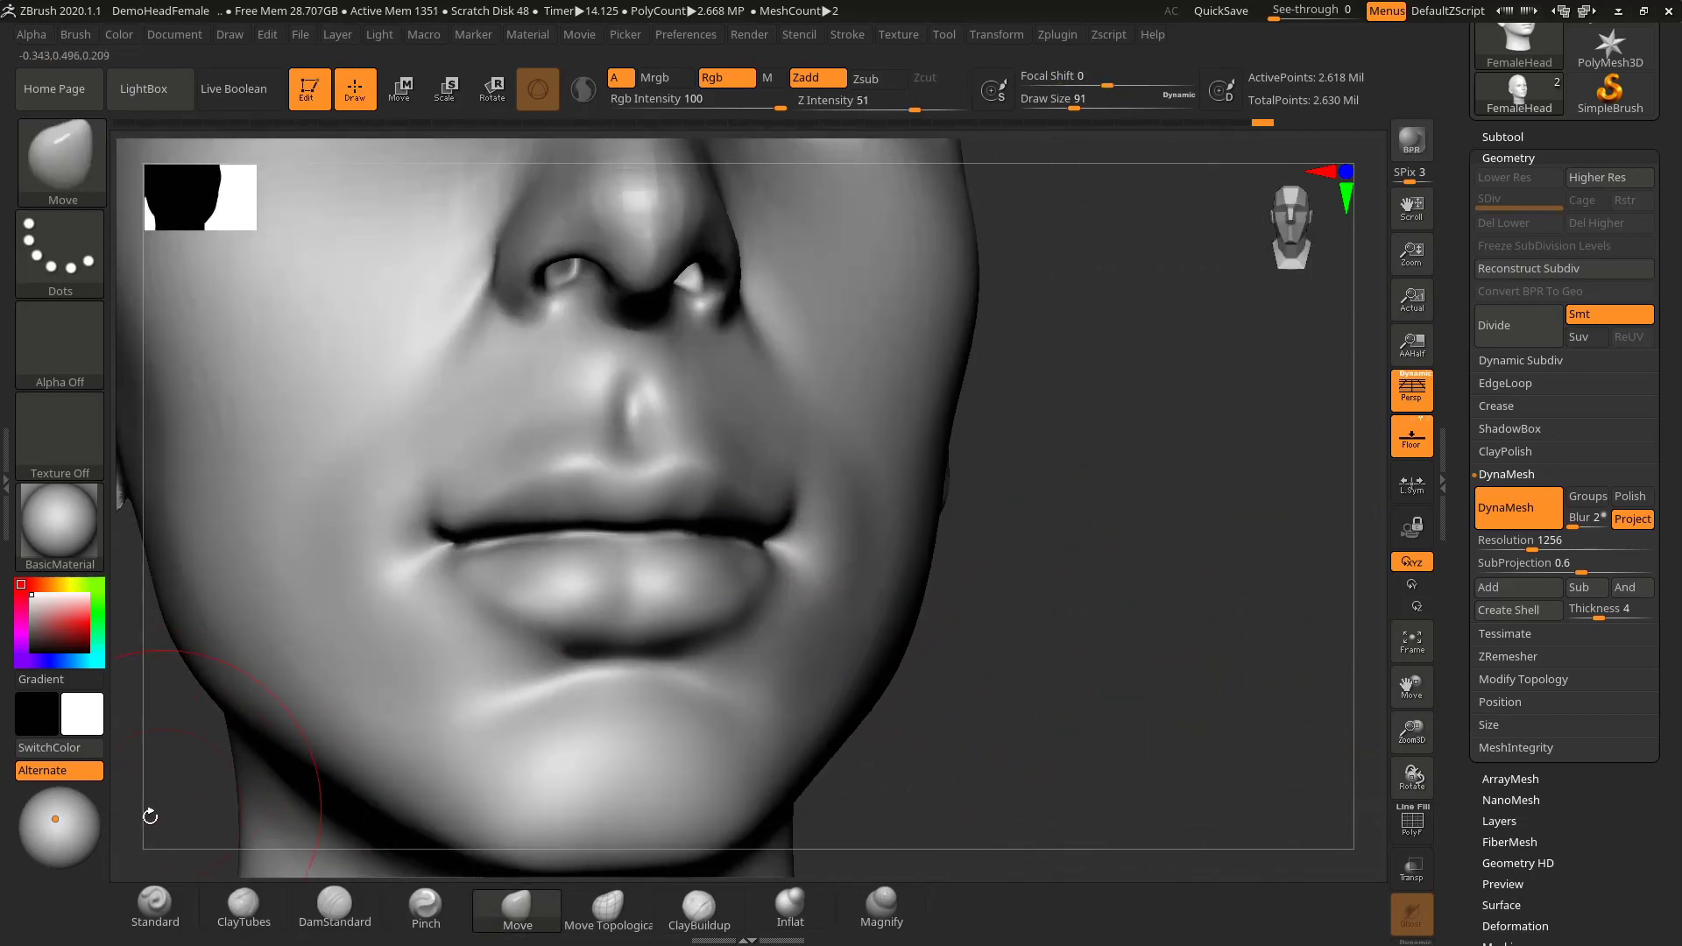
{"action": "left_click_drag", "start_coordinate": [55, 819], "coordinate": [51, 836]}
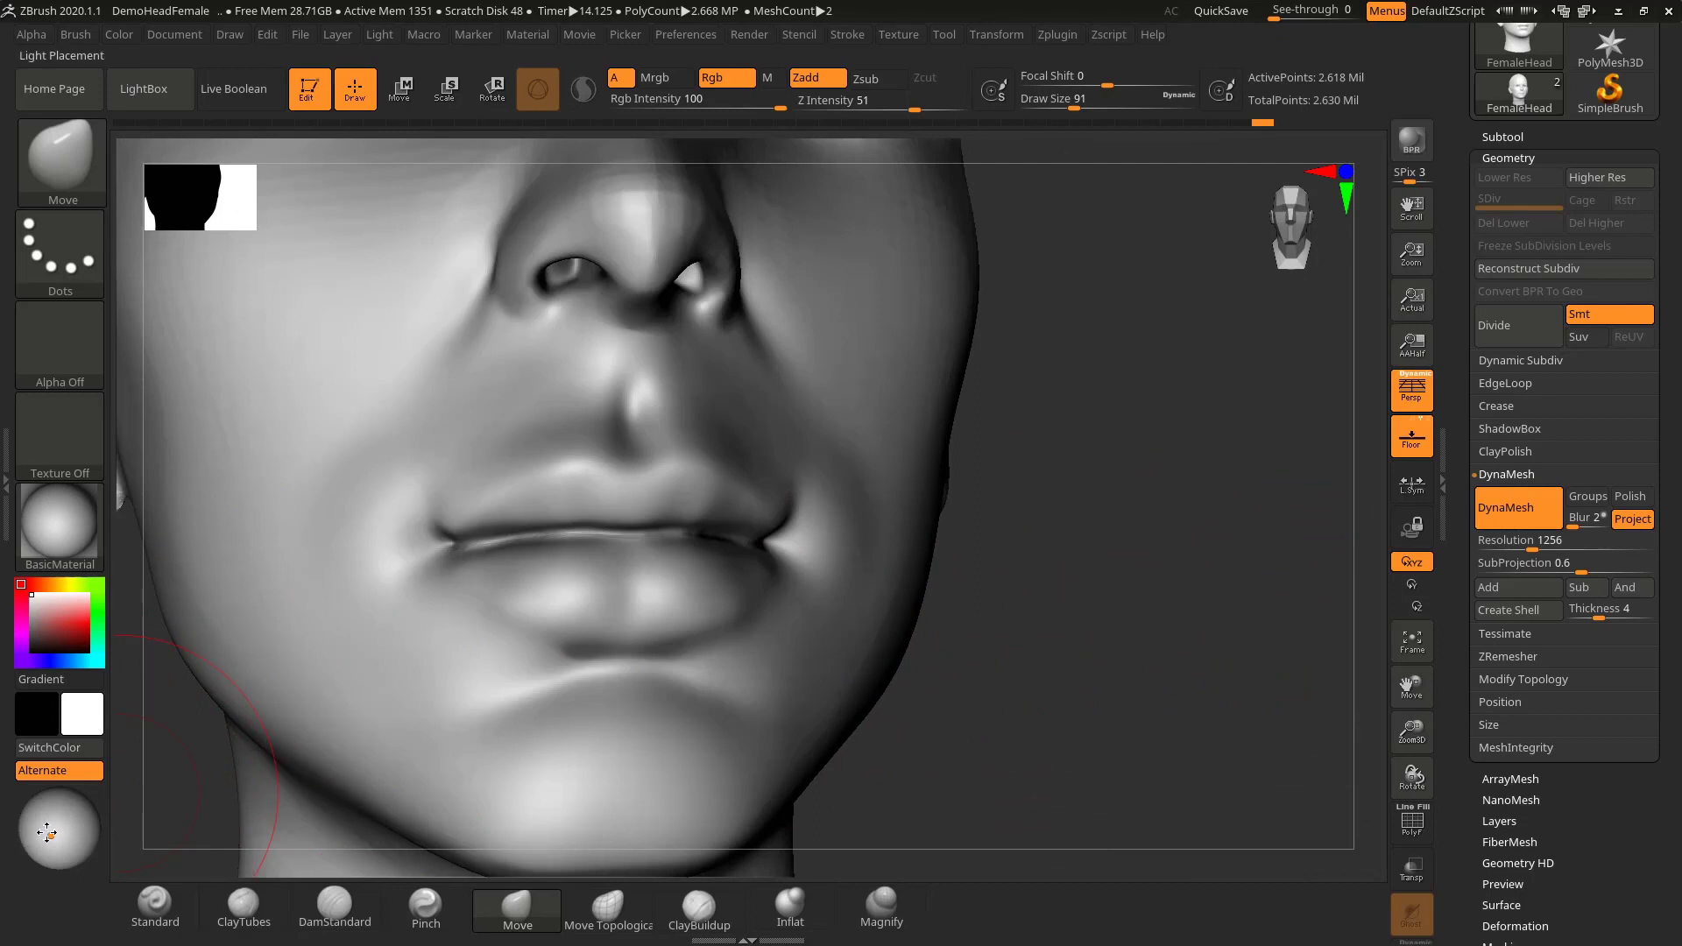
{"action": "left_click", "coordinate": [378, 35]}
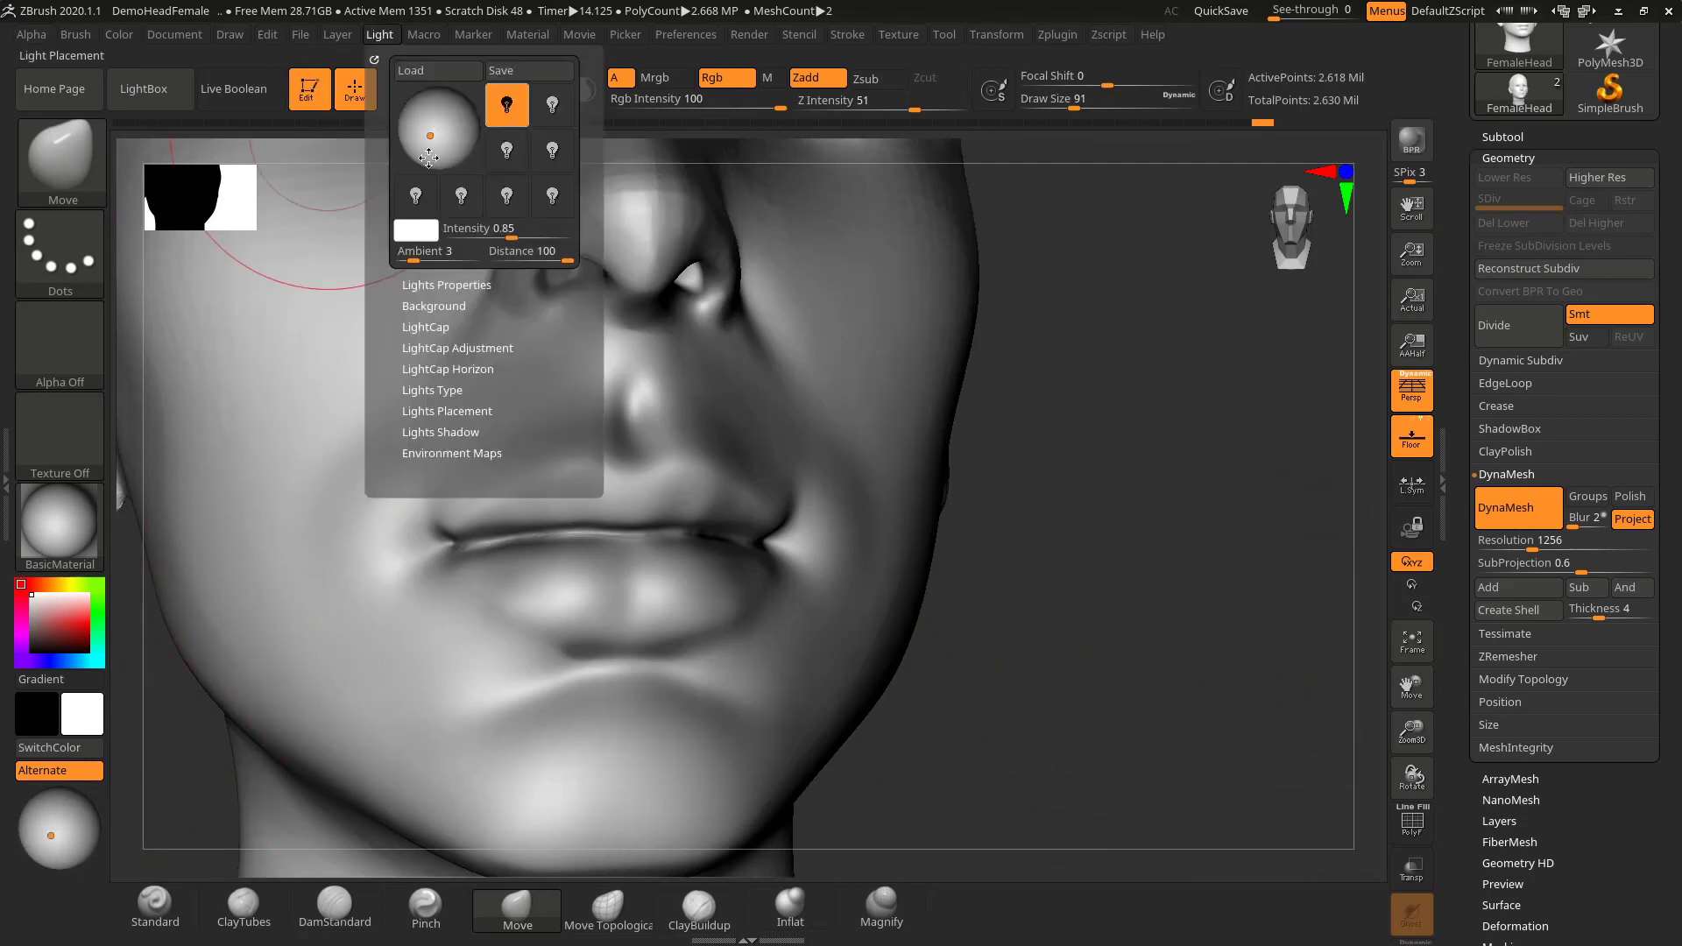
{"action": "mouse_move", "coordinate": [1186, 639]}
{"action": "left_mouse_down"}
{"action": "mouse_move", "coordinate": [1141, 608]}
{"action": "mouse_move", "coordinate": [1192, 616]}
{"action": "mouse_move", "coordinate": [1209, 582]}
{"action": "mouse_move", "coordinate": [619, 301]}
{"action": "left_mouse_up"}
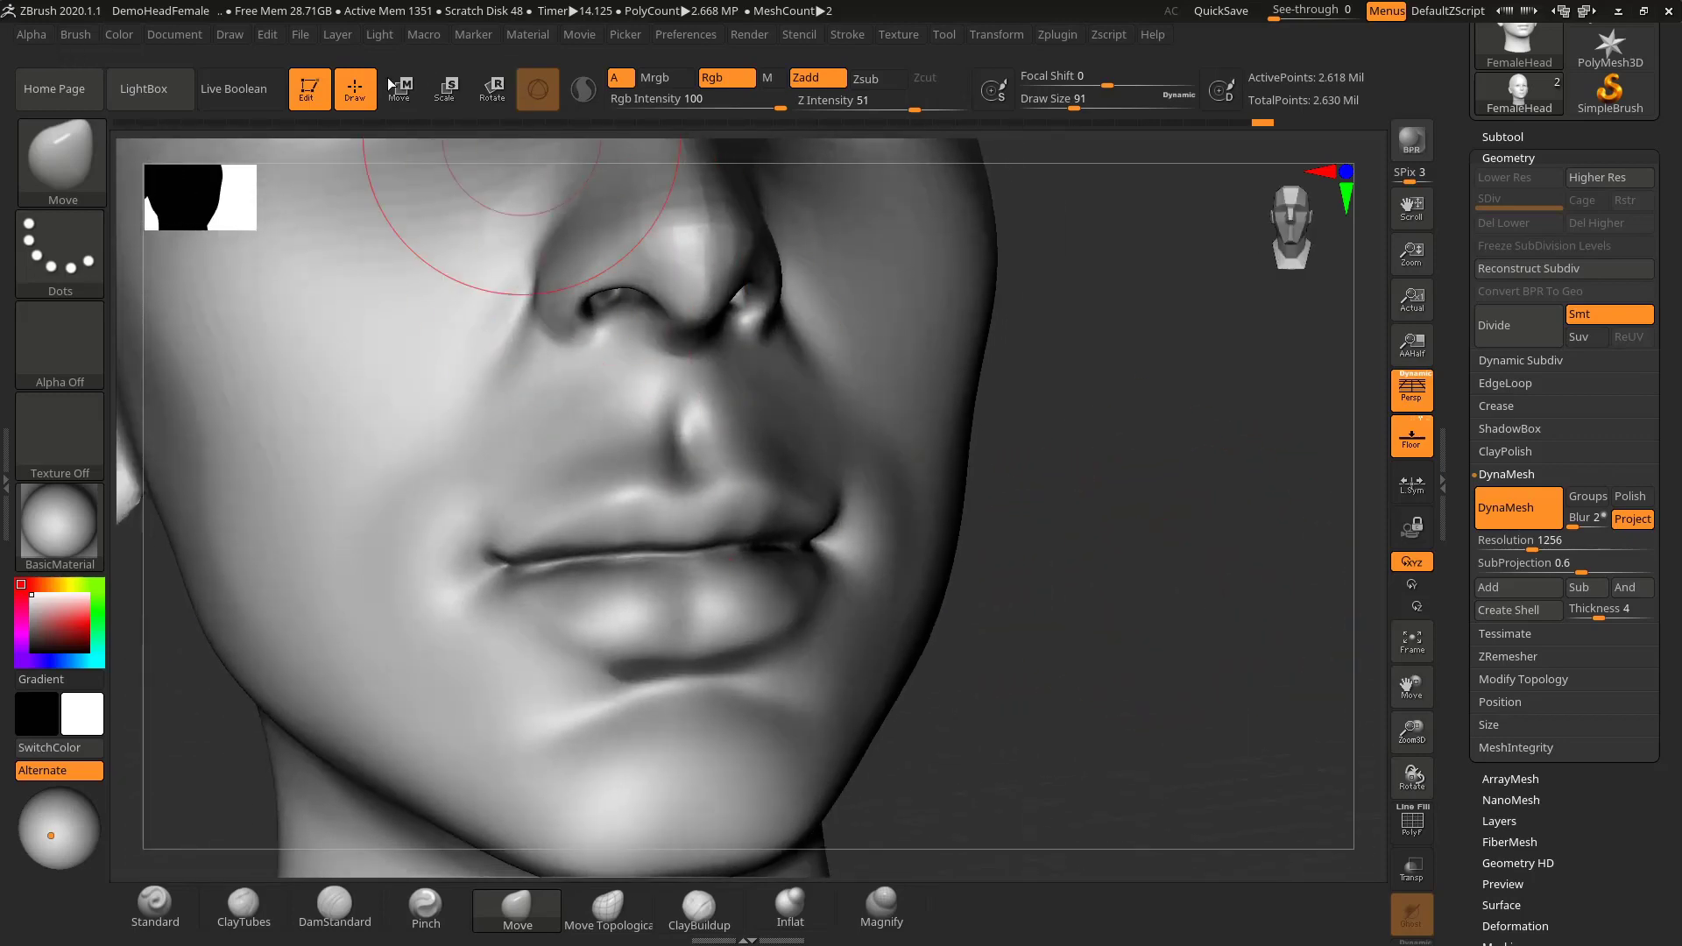
{"action": "left_click_drag", "start_coordinate": [51, 836], "coordinate": [56, 826]}
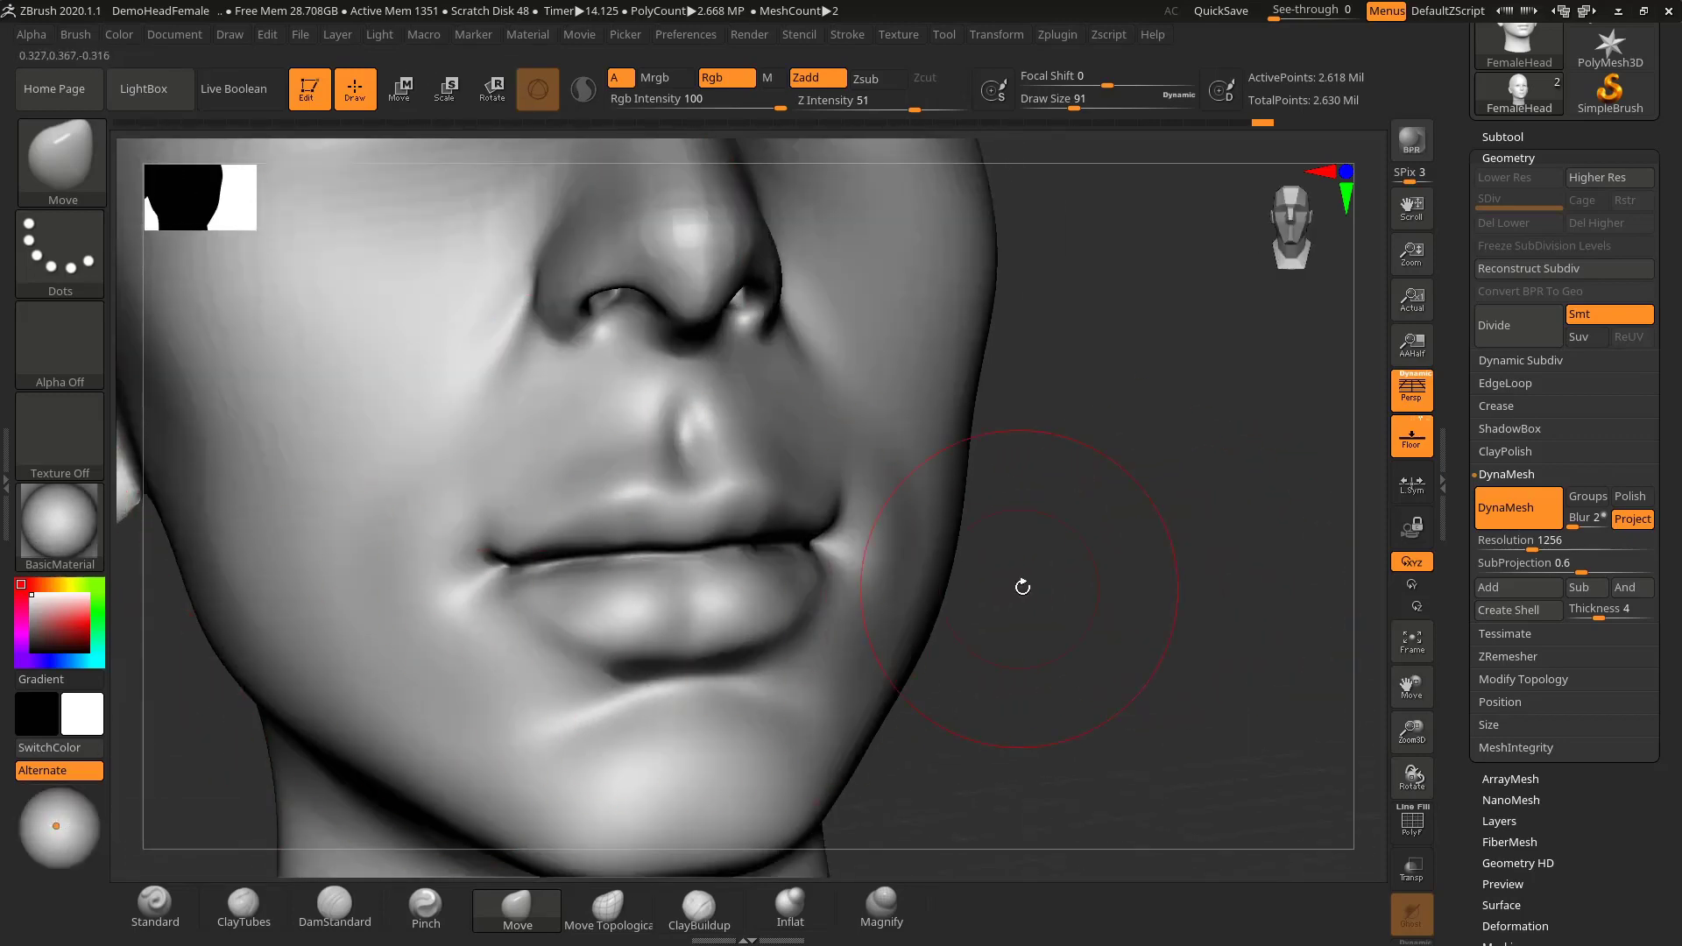
- Build up the center of the upper lip with the ClayTubes brush at draw size 17 and intensity 7
{"action": "mouse_move", "coordinate": [1059, 591]}
{"action": "left_mouse_down"}
{"action": "mouse_move", "coordinate": [999, 585]}
{"action": "mouse_move", "coordinate": [1067, 589]}
{"action": "left_mouse_up"}
{"action": "key", "text": "s"}
{"action": "left_click_drag", "start_coordinate": [683, 531], "coordinate": [667, 531]}
{"action": "left_click_drag", "start_coordinate": [1153, 581], "coordinate": [1091, 578]}
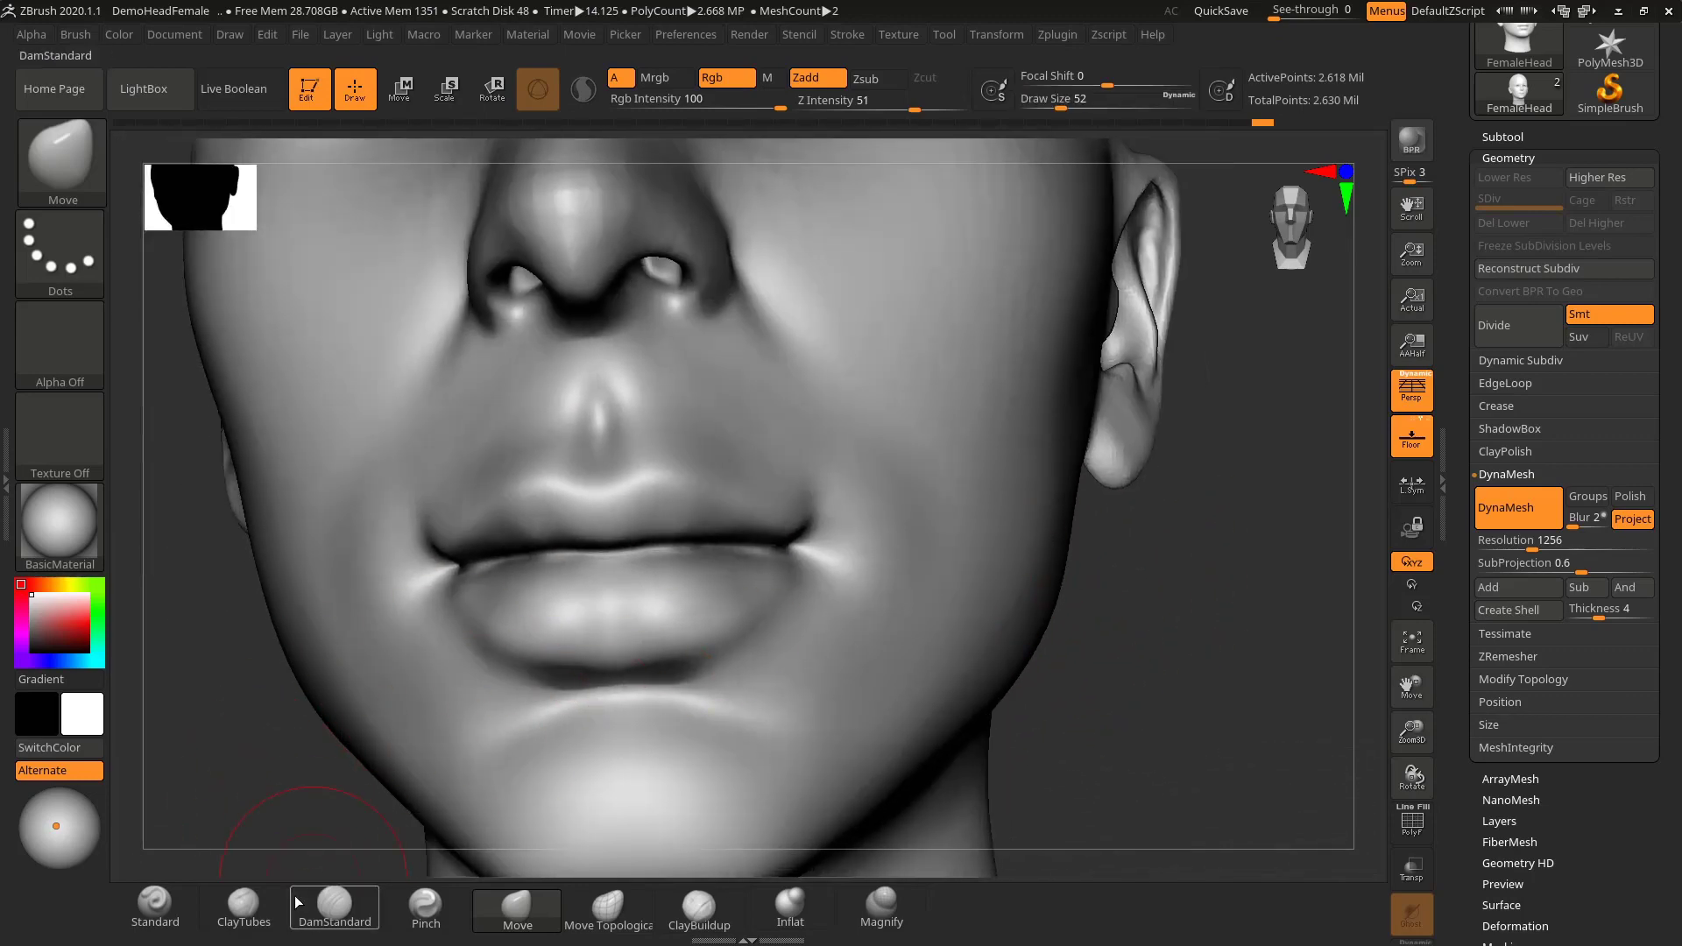
{"action": "left_click", "coordinate": [246, 908]}
{"action": "key", "text": "s"}
{"action": "mouse_move", "coordinate": [563, 535]}
{"action": "left_mouse_down"}
{"action": "mouse_move", "coordinate": [581, 516]}
{"action": "mouse_move", "coordinate": [565, 511]}
{"action": "mouse_move", "coordinate": [614, 527]}
{"action": "left_mouse_up"}
{"action": "key", "text": "s"}
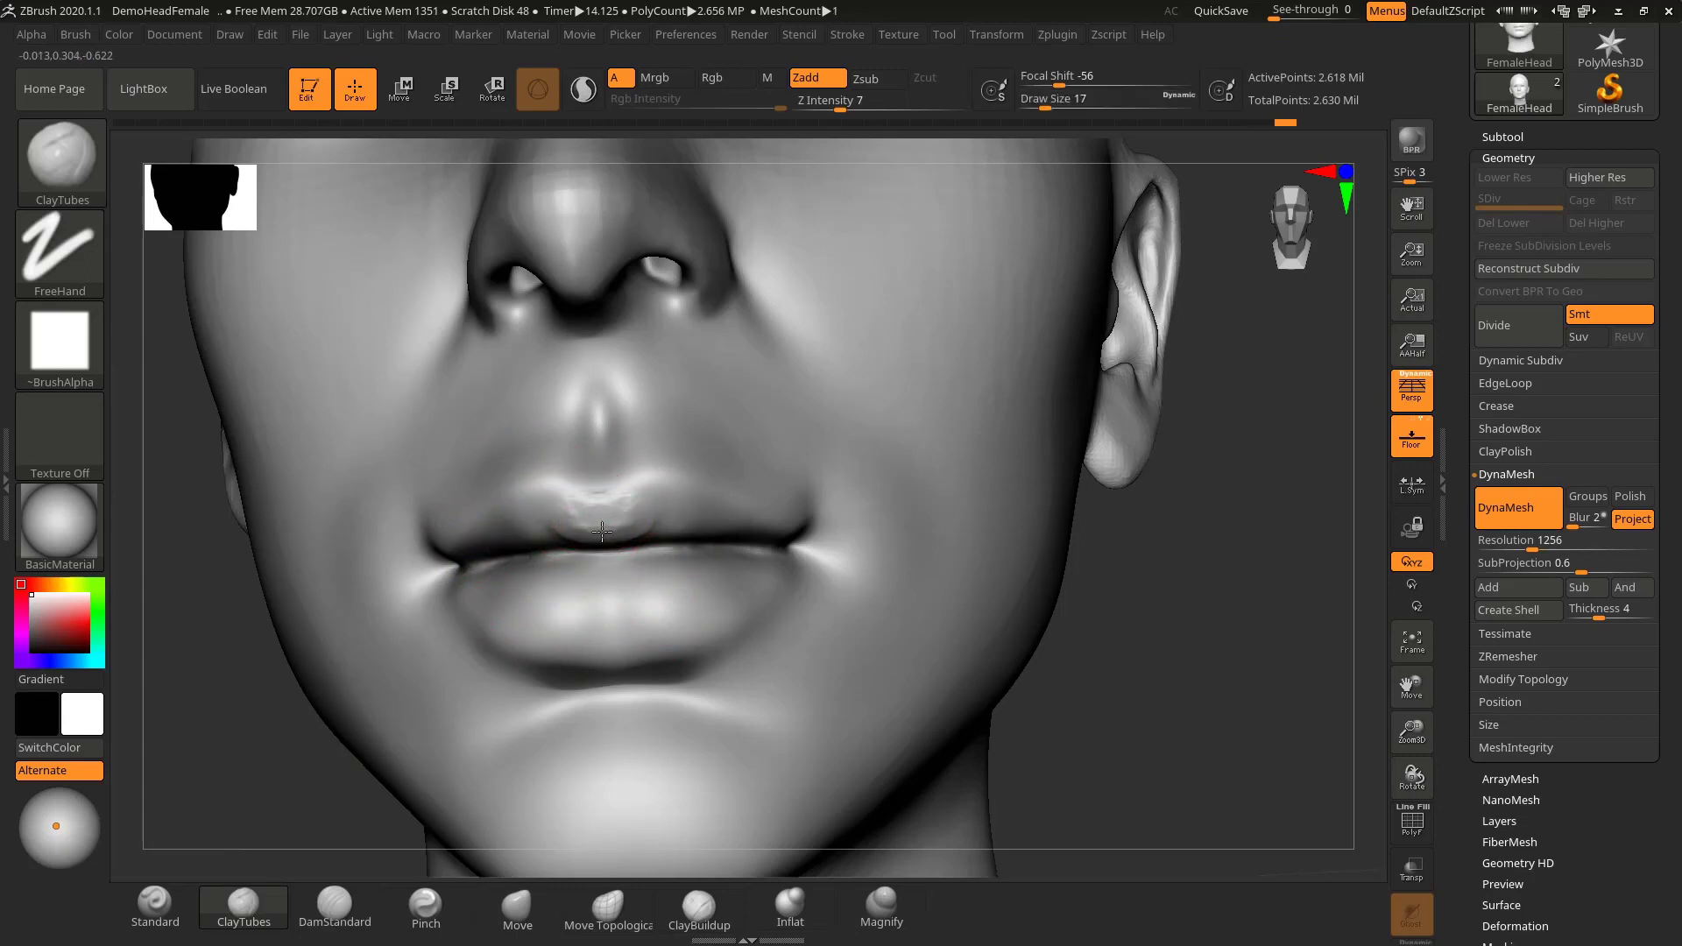
{"action": "left_click_drag", "start_coordinate": [1120, 567], "coordinate": [770, 488]}
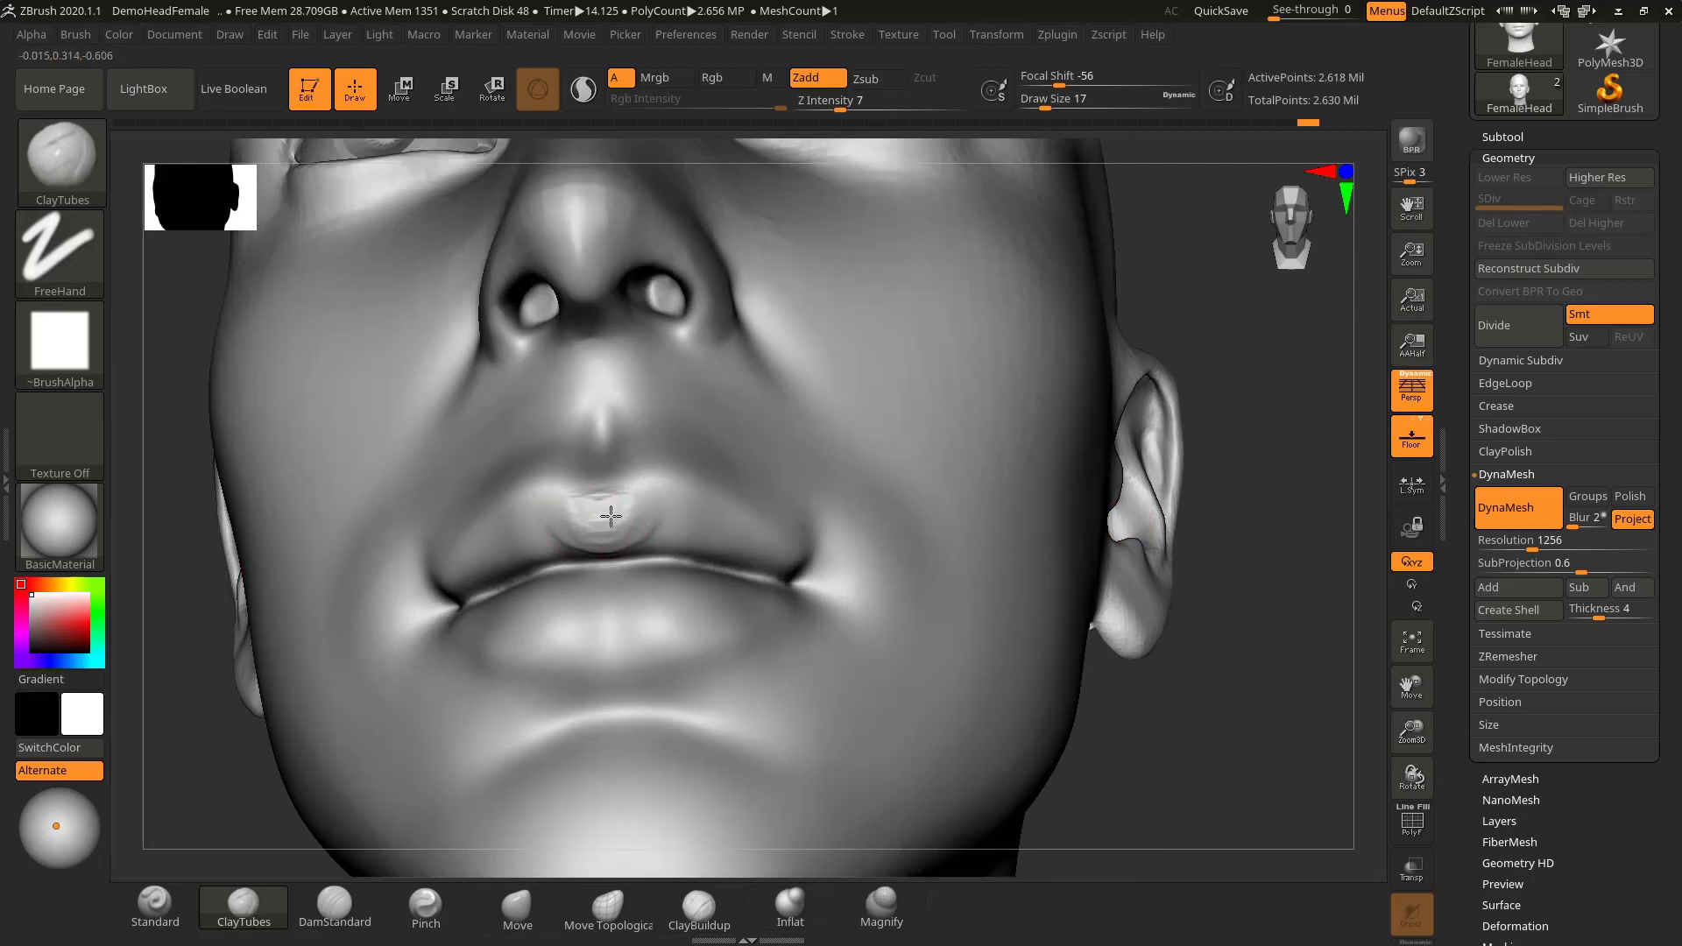
{"action": "left_click_drag", "start_coordinate": [569, 535], "coordinate": [658, 531]}
{"action": "mouse_move", "coordinate": [1237, 637]}
{"action": "left_mouse_down"}
{"action": "mouse_move", "coordinate": [1227, 694]}
{"action": "mouse_move", "coordinate": [763, 563]}
{"action": "left_mouse_up"}
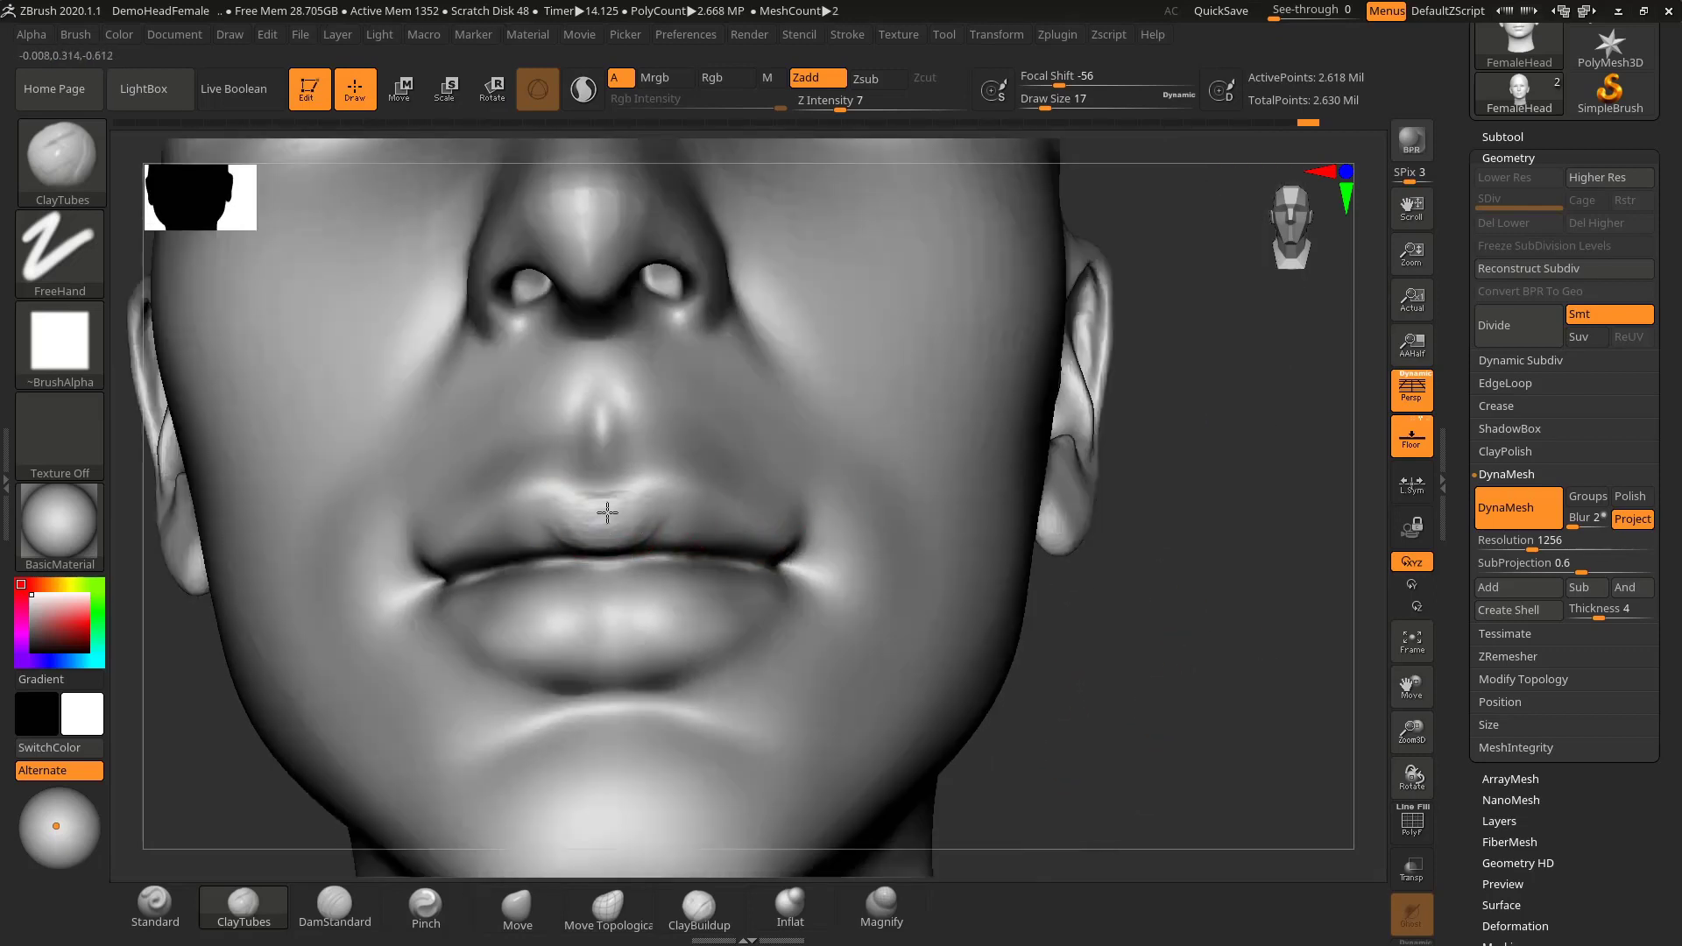
- Add volume to the side of the upper lip toward the mouth corner with ClayTubes, and smooth the strokes
{"action": "left_click_drag", "start_coordinate": [1140, 633], "coordinate": [1007, 567]}
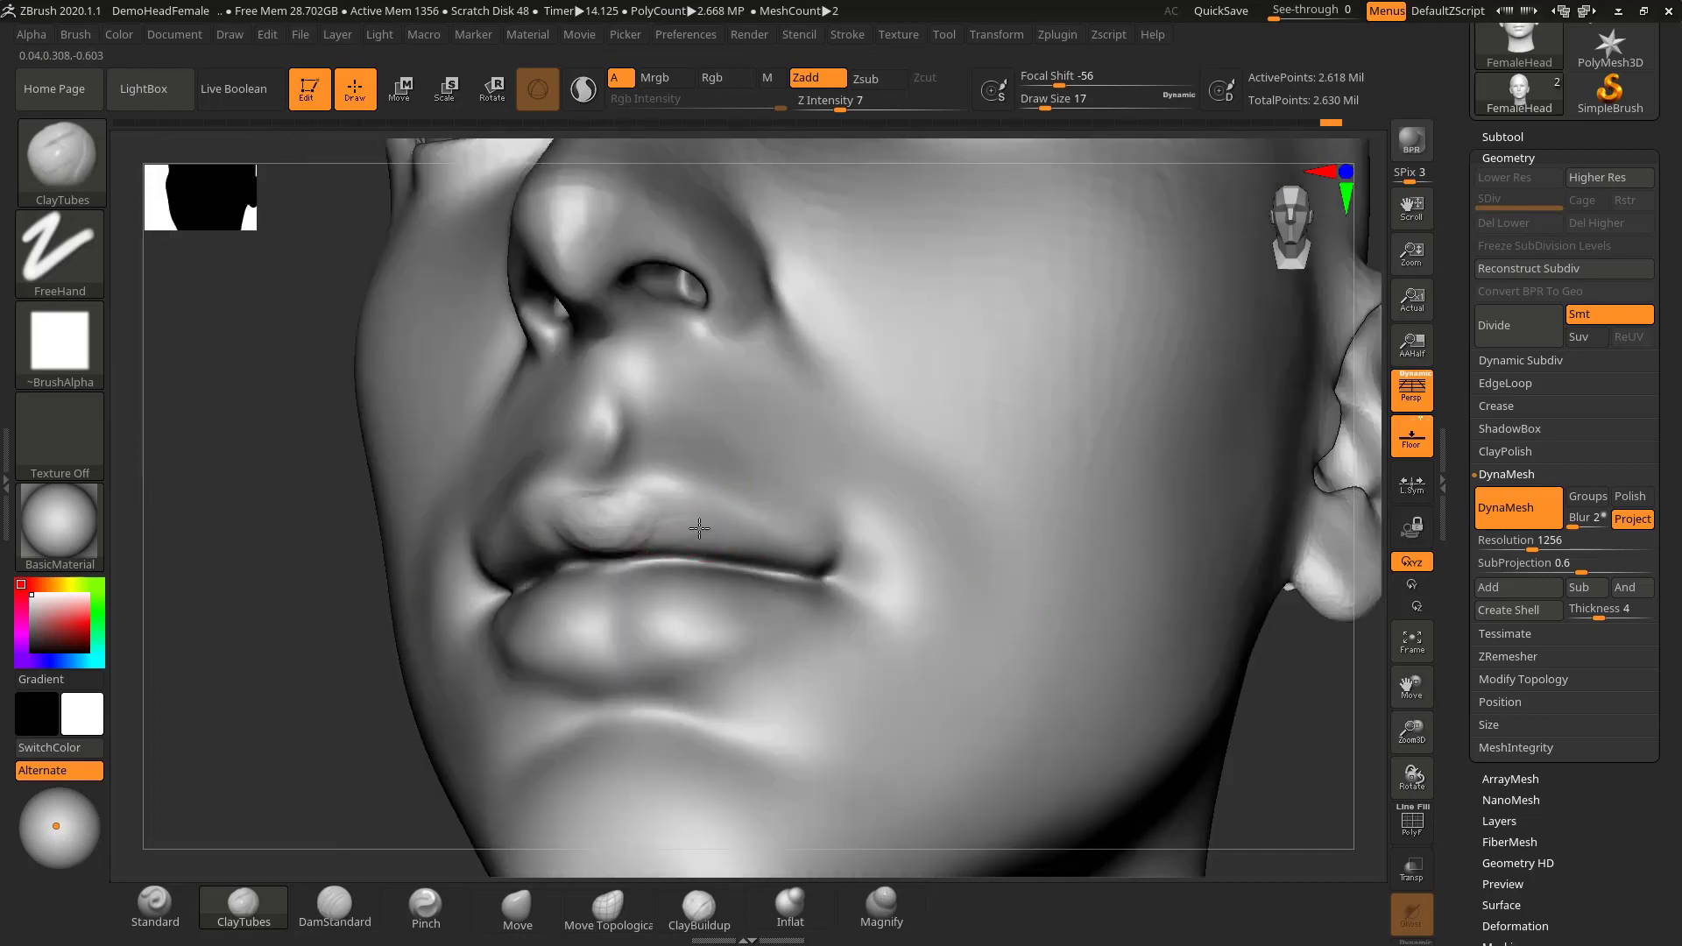
{"action": "mouse_move", "coordinate": [676, 523]}
{"action": "left_mouse_down"}
{"action": "mouse_move", "coordinate": [707, 529]}
{"action": "mouse_move", "coordinate": [706, 509]}
{"action": "mouse_move", "coordinate": [664, 505]}
{"action": "mouse_move", "coordinate": [701, 527]}
{"action": "mouse_move", "coordinate": [719, 514]}
{"action": "left_mouse_up"}
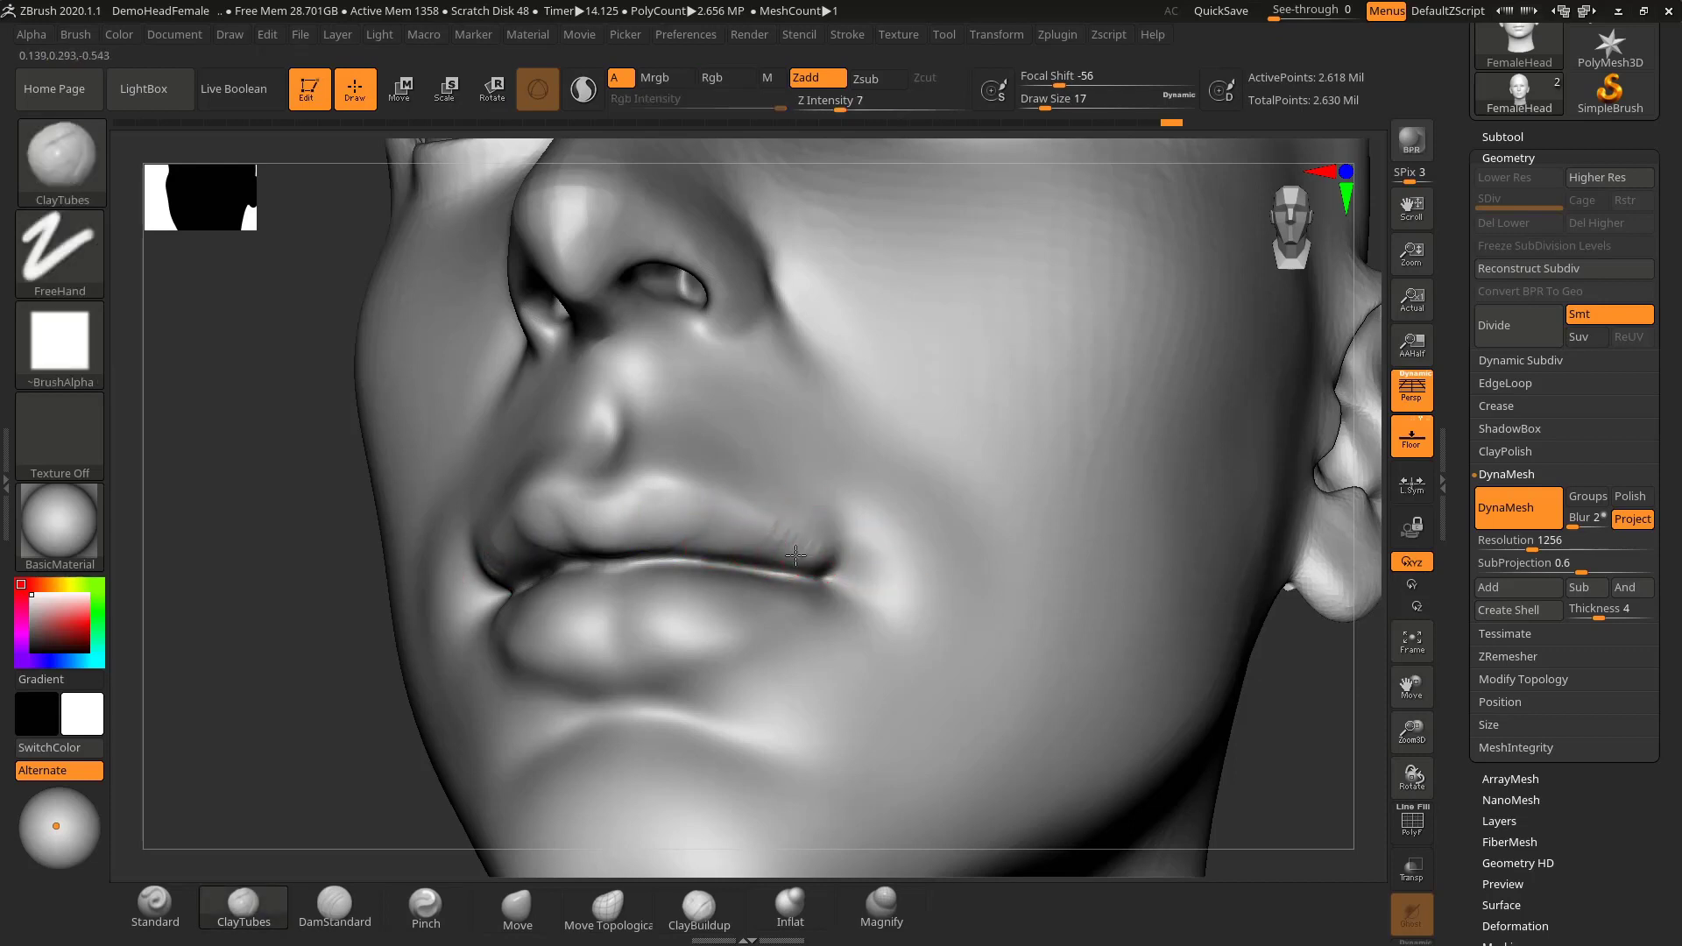
{"action": "mouse_move", "coordinate": [797, 538]}
{"action": "left_mouse_down", "text": "alt"}
{"action": "mouse_move", "coordinate": [822, 544]}
{"action": "mouse_move", "coordinate": [784, 532]}
{"action": "left_mouse_up", "text": "alt"}
{"action": "key", "text": "shift"}
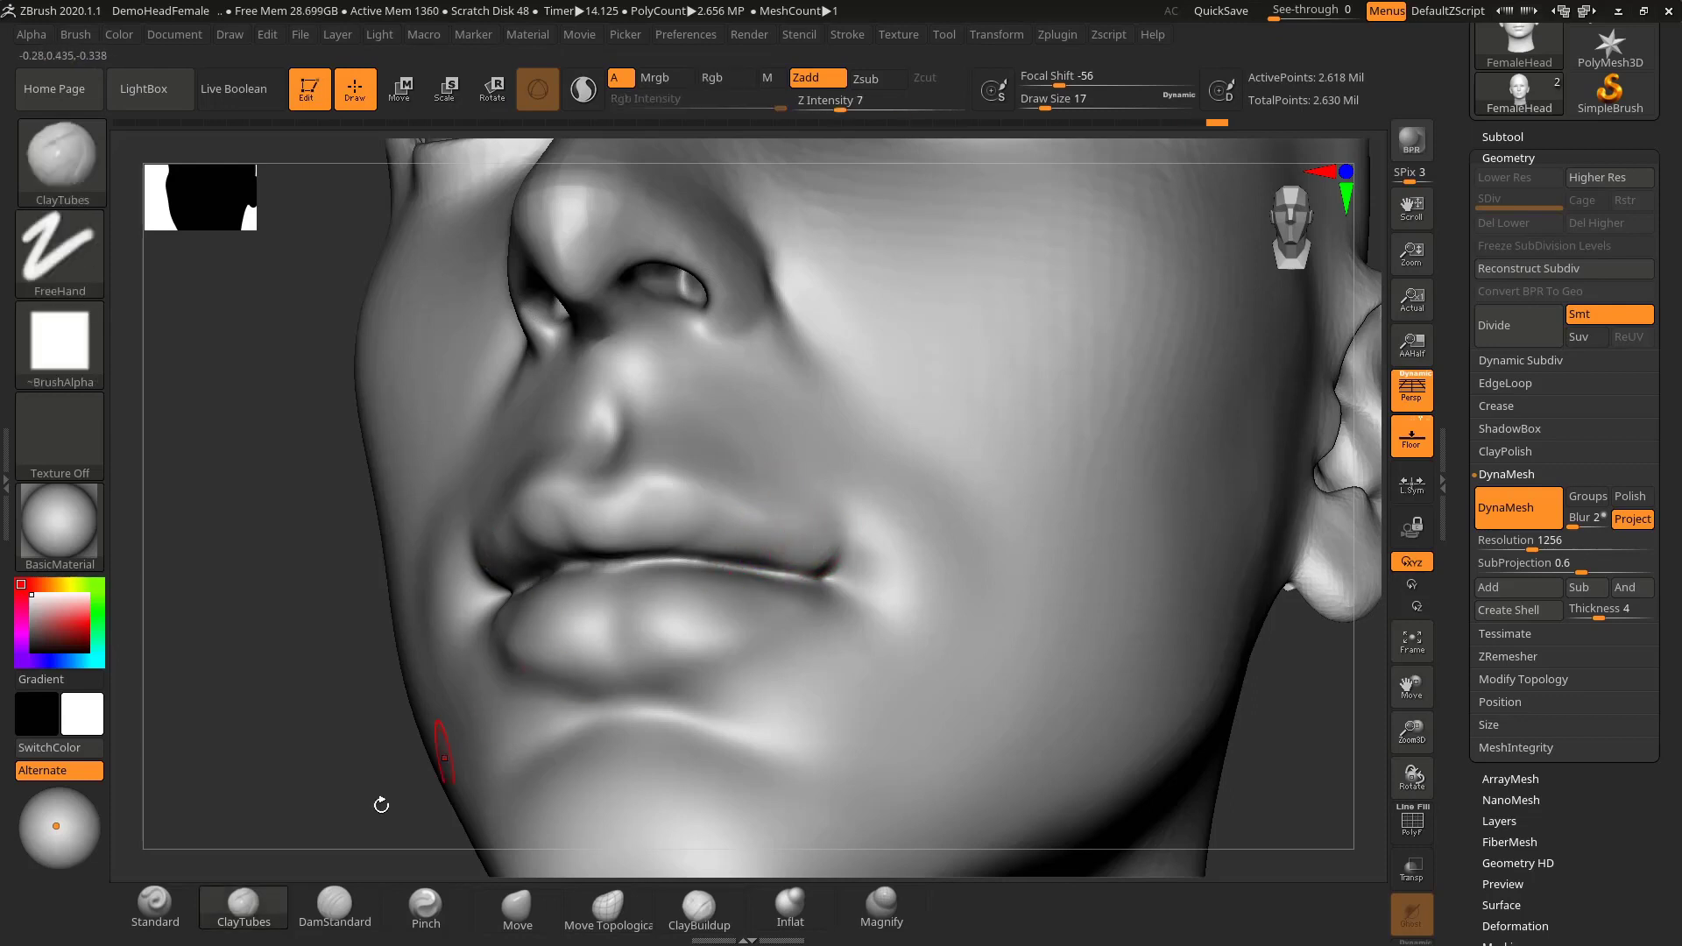
- Sharpen the line between the lips from the center toward the corner with DamStandard at draw size 17
{"action": "left_click", "coordinate": [335, 903]}
{"action": "left_click_drag", "start_coordinate": [337, 694], "coordinate": [277, 712]}
{"action": "left_click_drag", "start_coordinate": [329, 653], "coordinate": [402, 634]}
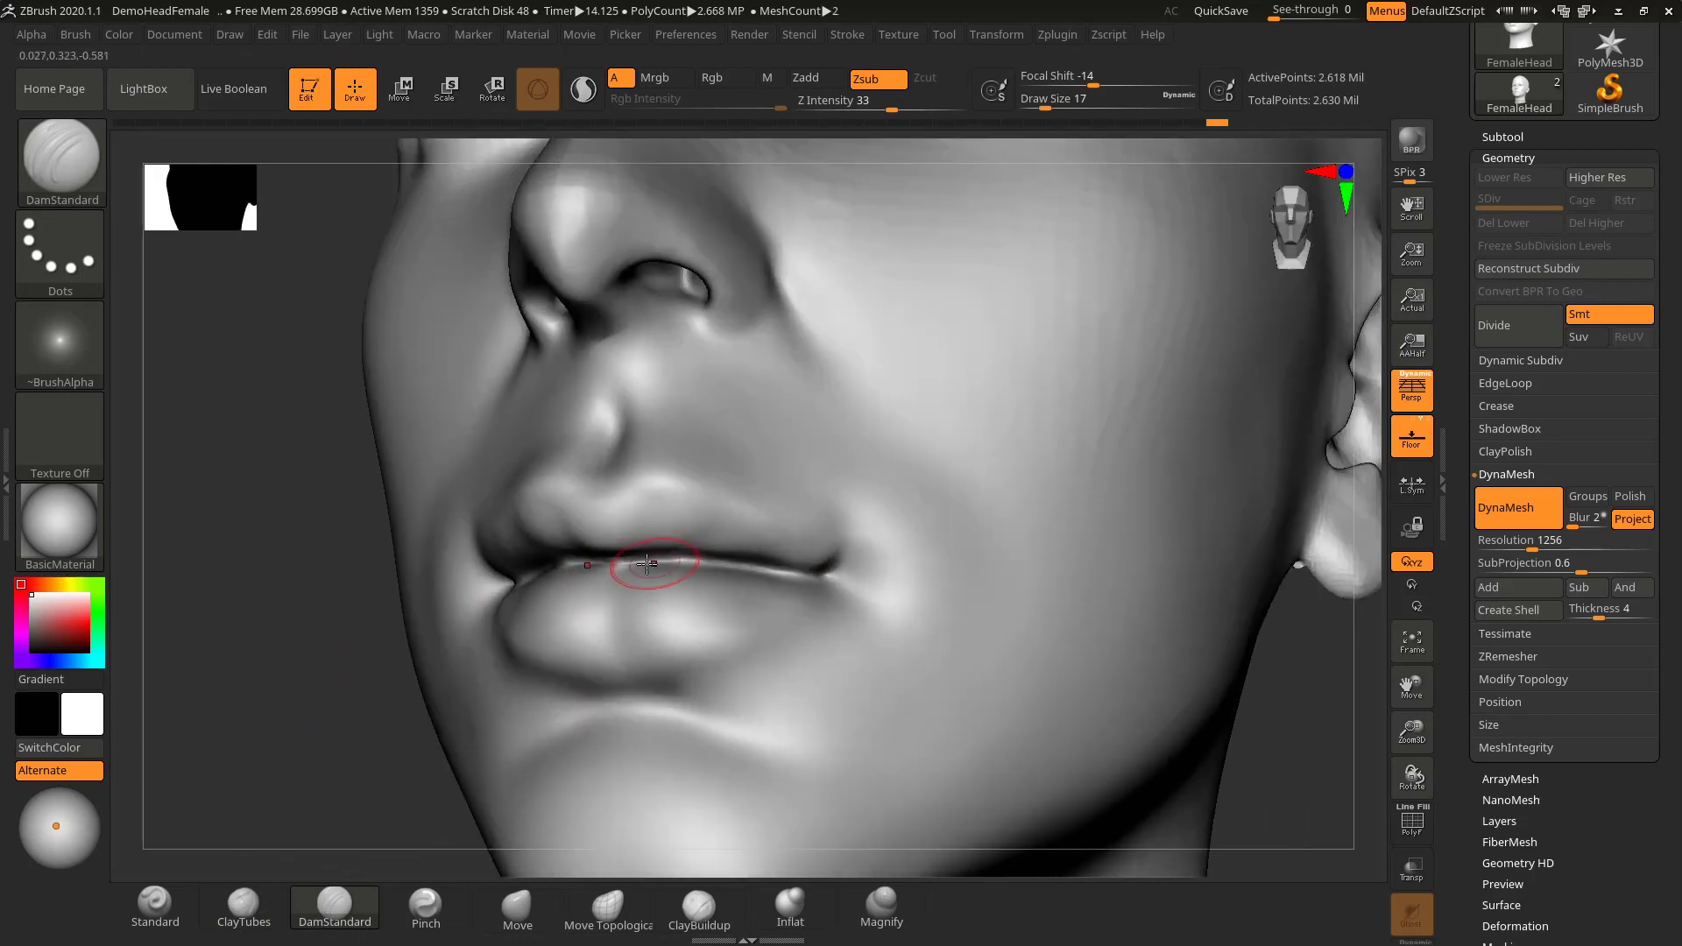
{"action": "left_click_drag", "start_coordinate": [549, 577], "coordinate": [733, 557]}
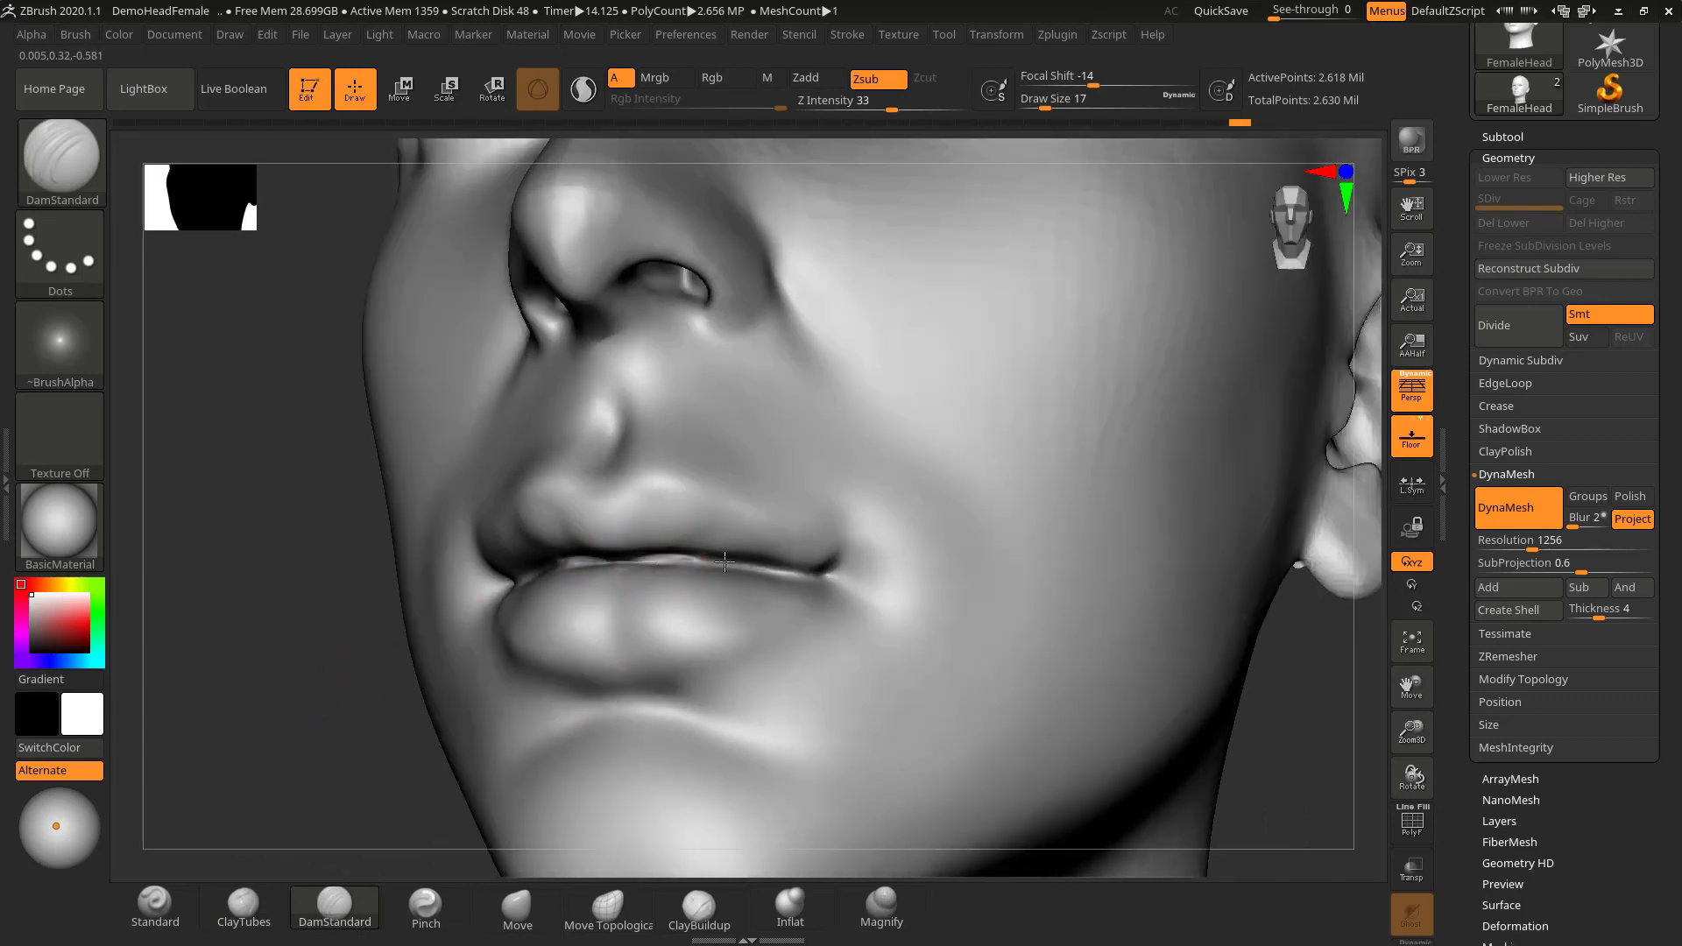
{"action": "left_click_drag", "start_coordinate": [629, 562], "coordinate": [808, 577]}
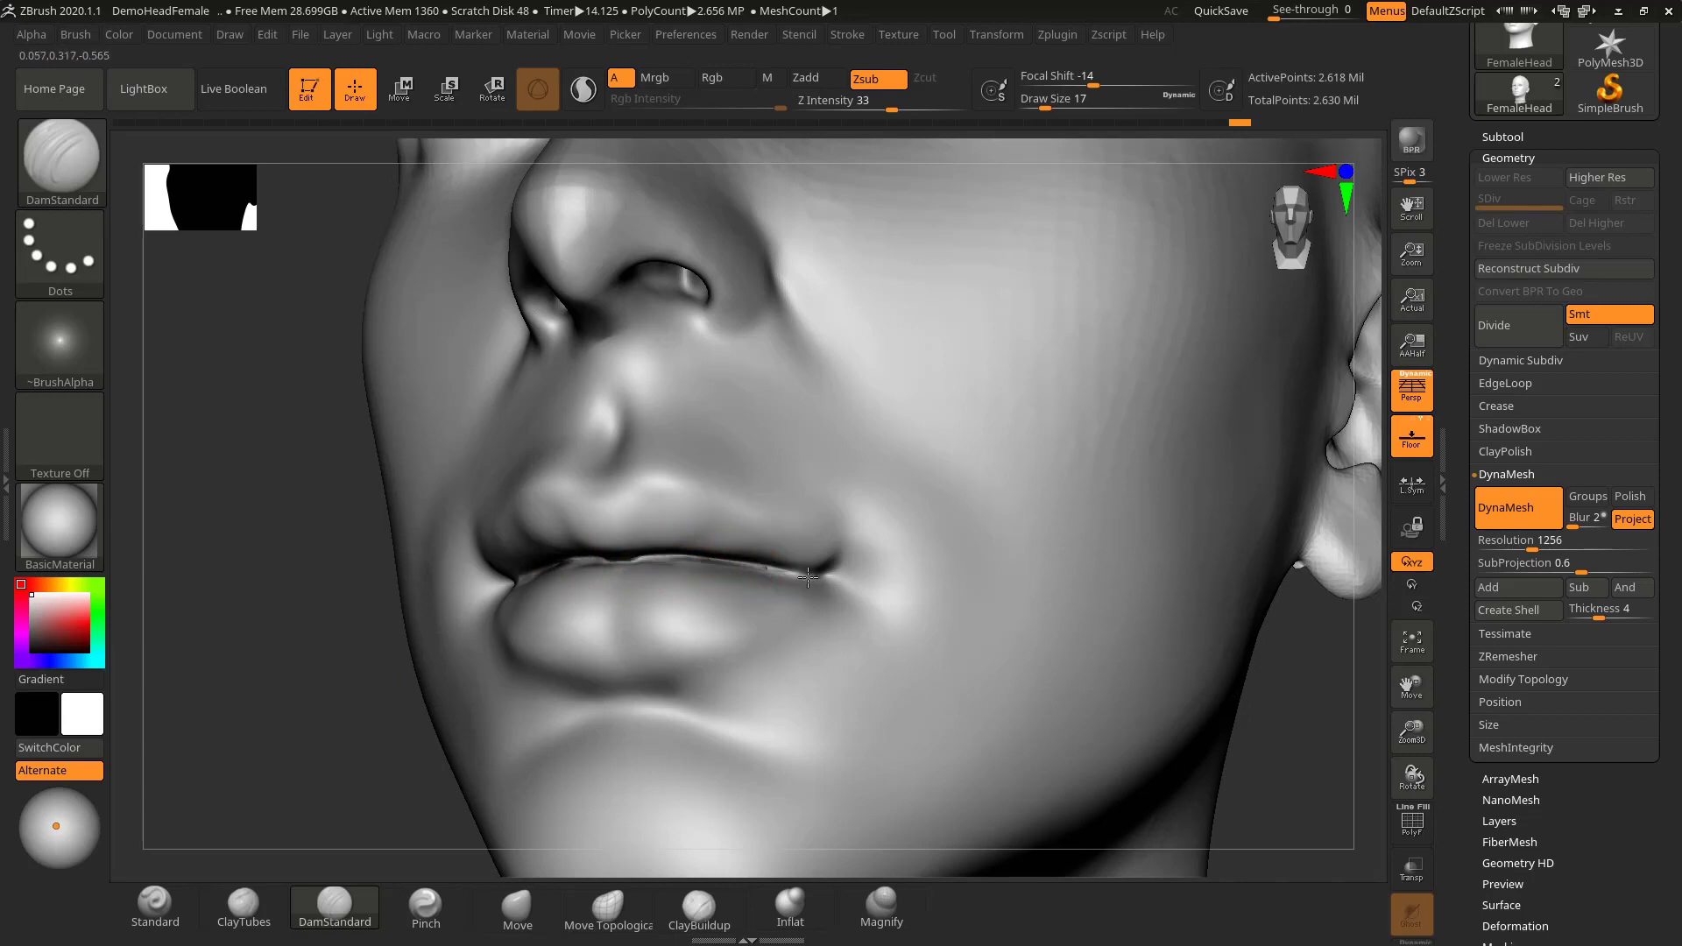
- Define the lip line near the mouth corner with DamStandard and smooth the lower lip's upper edge at draw size 17
{"action": "left_click_drag", "start_coordinate": [353, 680], "coordinate": [379, 691]}
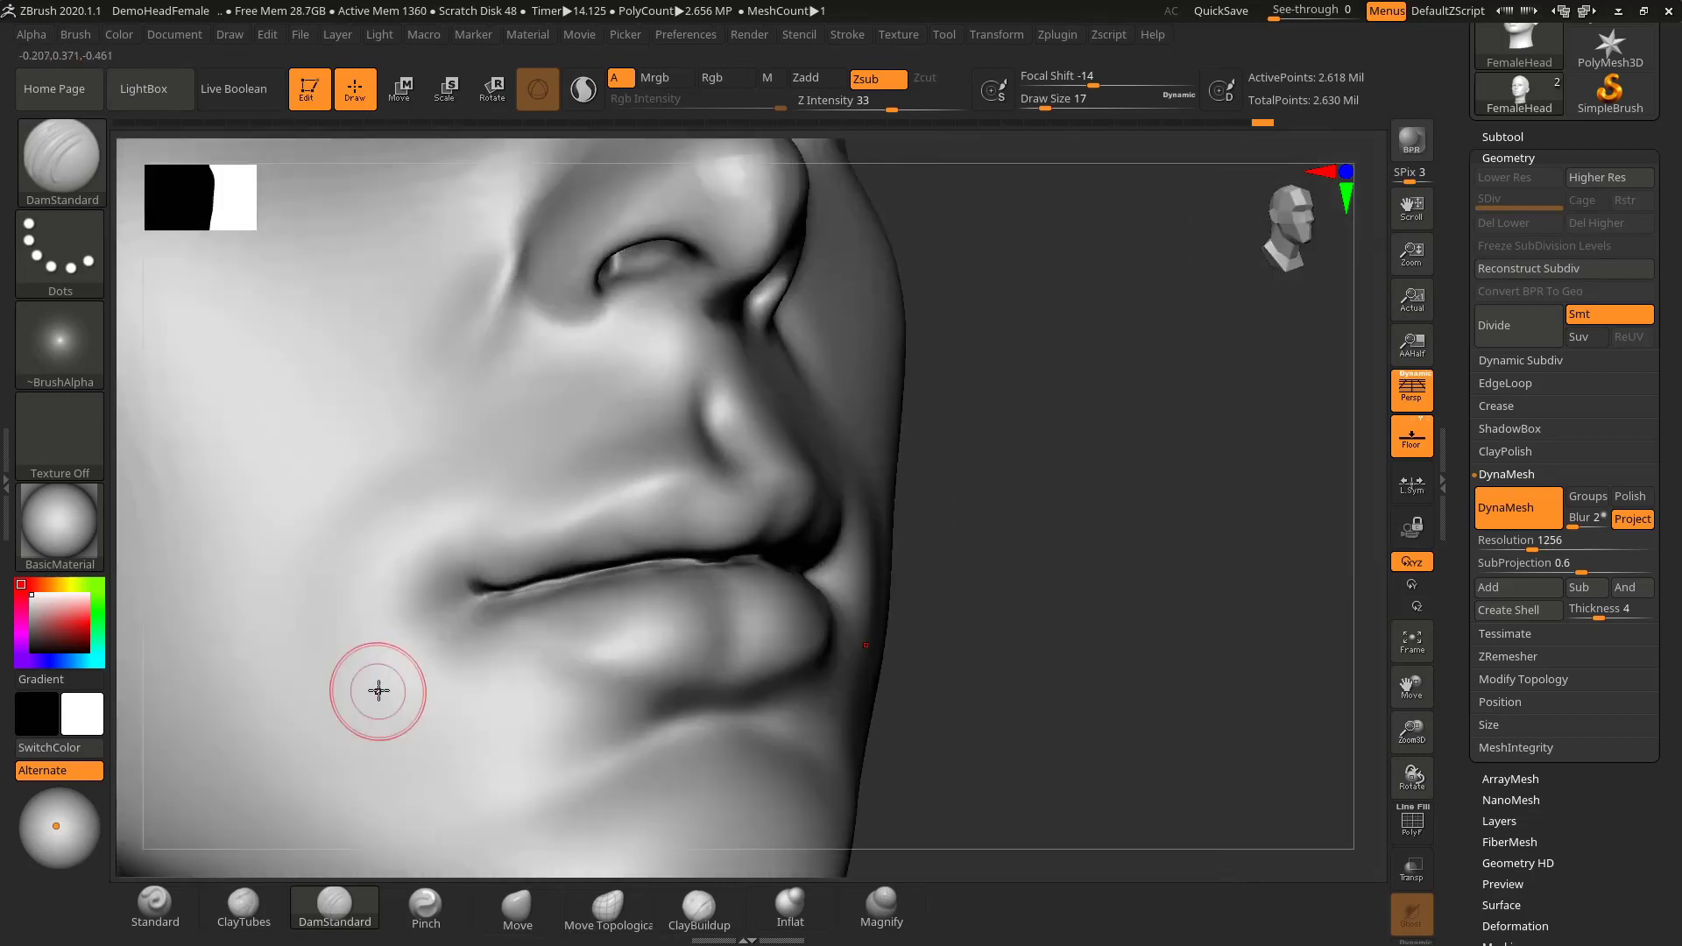
{"action": "left_click_drag", "start_coordinate": [552, 589], "coordinate": [498, 596]}
{"action": "key", "text": "shift"}
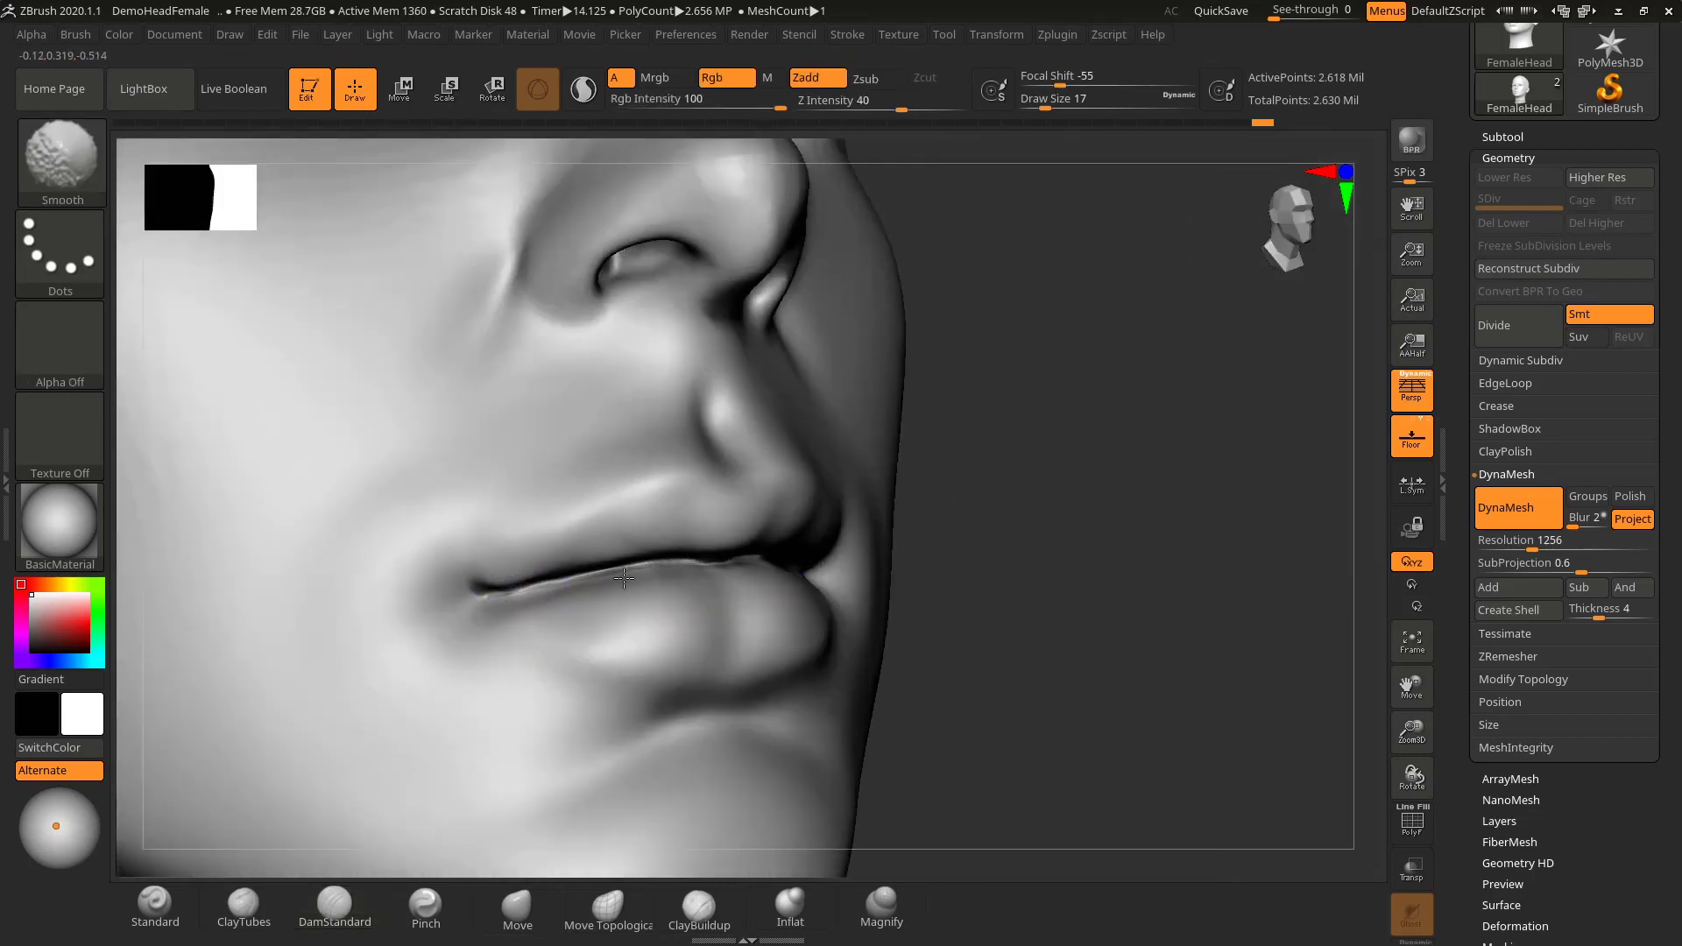
{"action": "mouse_move", "coordinate": [646, 589]}
{"action": "left_mouse_down"}
{"action": "mouse_move", "coordinate": [473, 587]}
{"action": "mouse_move", "coordinate": [540, 588]}
{"action": "left_mouse_up"}
- Deepen the soft hollow around the mouth corner with DamStandard, enlarging the draw size to 55
{"action": "left_click_drag", "start_coordinate": [1065, 592], "coordinate": [744, 593], "text": "alt"}
{"action": "mouse_move", "coordinate": [999, 596]}
{"action": "left_mouse_down", "text": "shift"}
{"action": "mouse_move", "coordinate": [883, 601]}
{"action": "mouse_move", "coordinate": [972, 584]}
{"action": "mouse_move", "coordinate": [1034, 595]}
{"action": "left_mouse_up", "text": "shift"}
{"action": "left_click_drag", "start_coordinate": [1034, 596], "coordinate": [771, 583]}
{"action": "key", "text": "bracketright"}
{"action": "key", "text": "bracketright"}
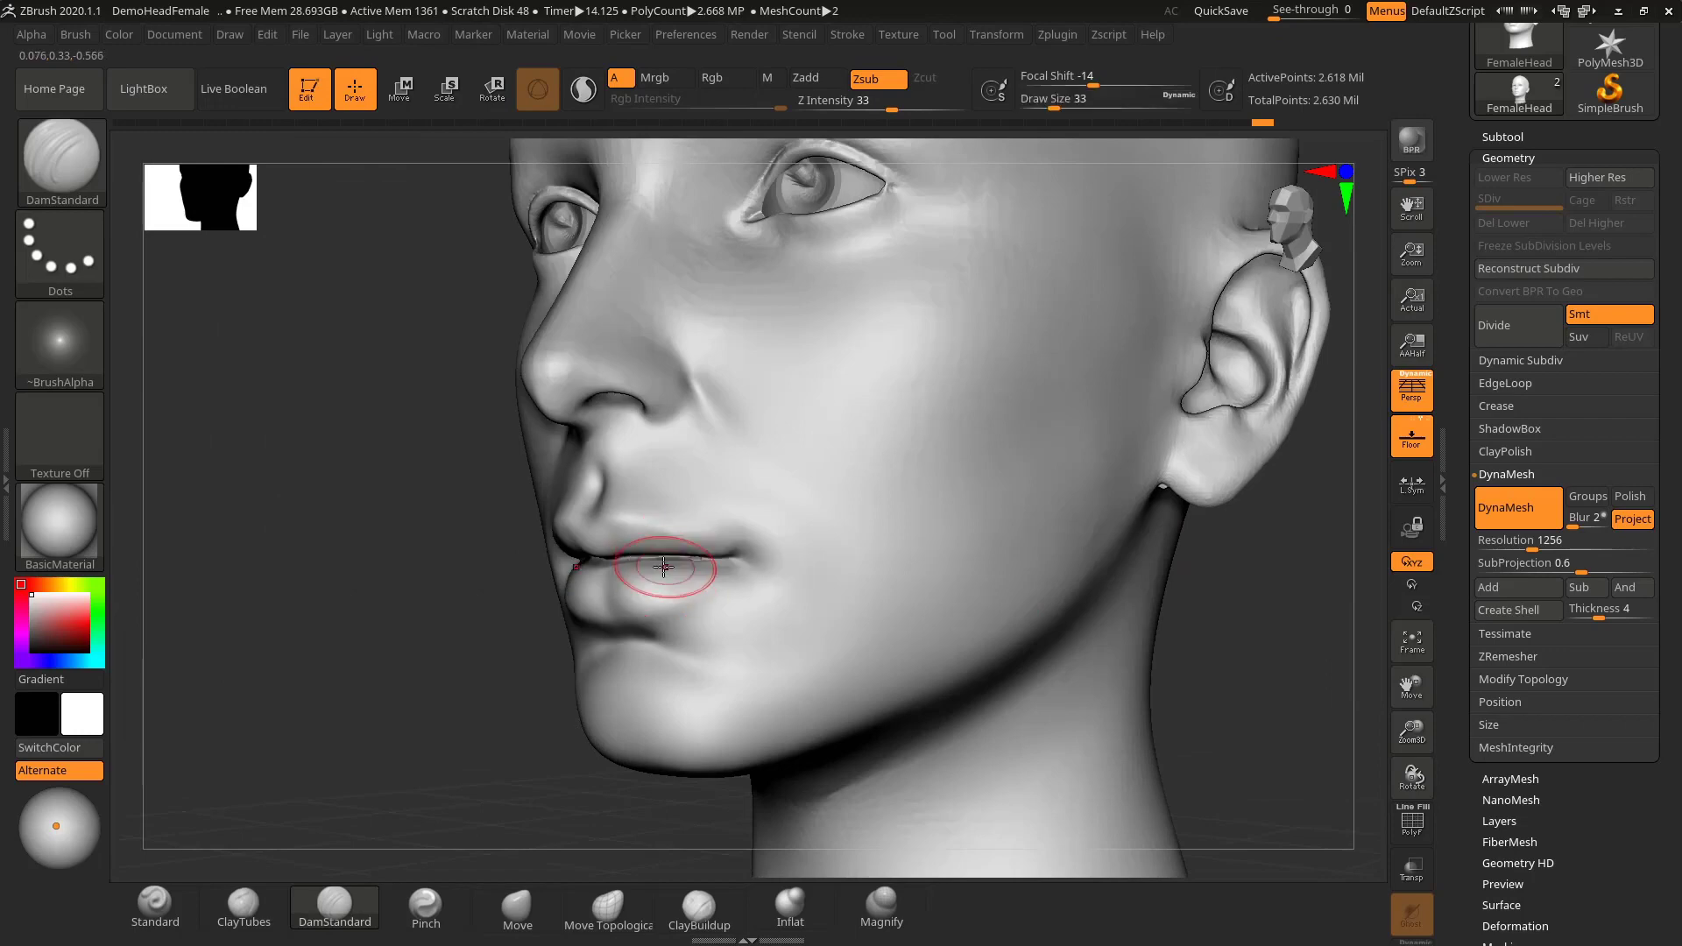
{"action": "key", "text": "shift"}
{"action": "left_click_drag", "start_coordinate": [228, 624], "coordinate": [578, 638]}
{"action": "mouse_move", "coordinate": [946, 603]}
{"action": "left_mouse_down", "text": "alt"}
{"action": "mouse_move", "coordinate": [1039, 590]}
{"action": "mouse_move", "coordinate": [556, 537]}
{"action": "mouse_move", "coordinate": [582, 557]}
{"action": "left_mouse_up", "text": "alt"}
{"action": "key", "text": "s"}
{"action": "key", "text": "ctrl+z"}
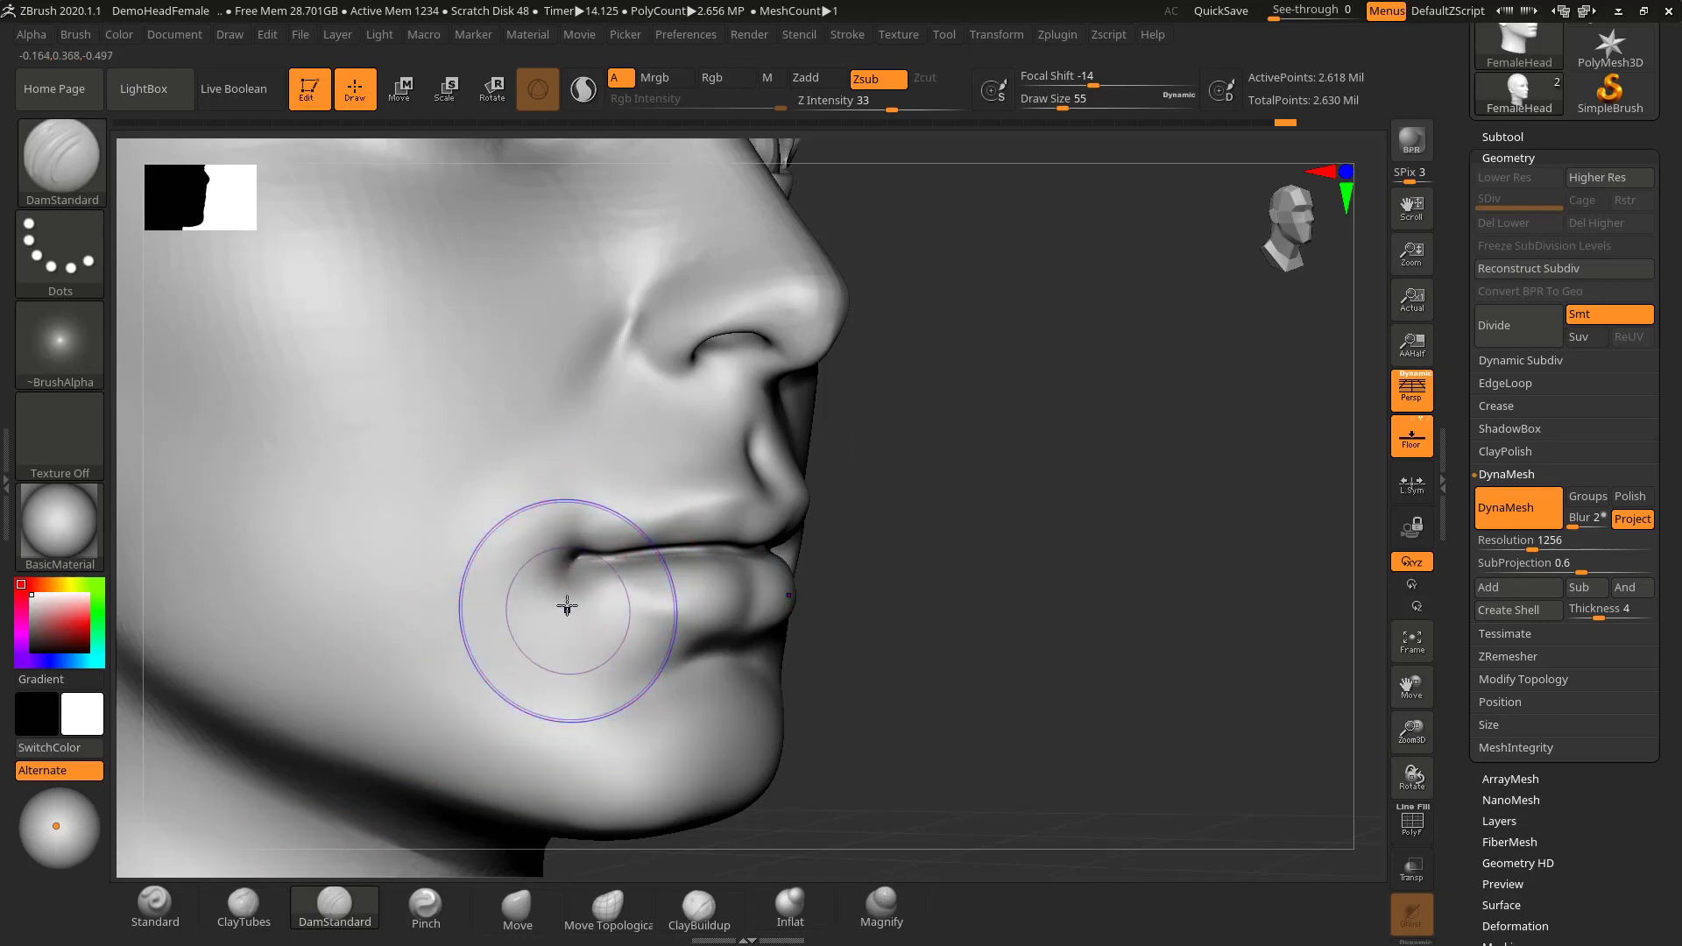
- Carve a crease from the mouth corner up along the upper lip with DamStandard at draw size 31
{"action": "key", "text": "f"}
{"action": "mouse_move", "coordinate": [946, 507]}
{"action": "left_mouse_down"}
{"action": "mouse_move", "coordinate": [871, 552]}
{"action": "mouse_move", "coordinate": [947, 541]}
{"action": "mouse_move", "coordinate": [1156, 604]}
{"action": "mouse_move", "coordinate": [1145, 570]}
{"action": "mouse_move", "coordinate": [1175, 544]}
{"action": "mouse_move", "coordinate": [1168, 474]}
{"action": "mouse_move", "coordinate": [1202, 559]}
{"action": "mouse_move", "coordinate": [1175, 589]}
{"action": "mouse_move", "coordinate": [1165, 578]}
{"action": "left_mouse_up"}
{"action": "key", "text": "s"}
{"action": "left_click_drag", "start_coordinate": [656, 488], "coordinate": [645, 491]}
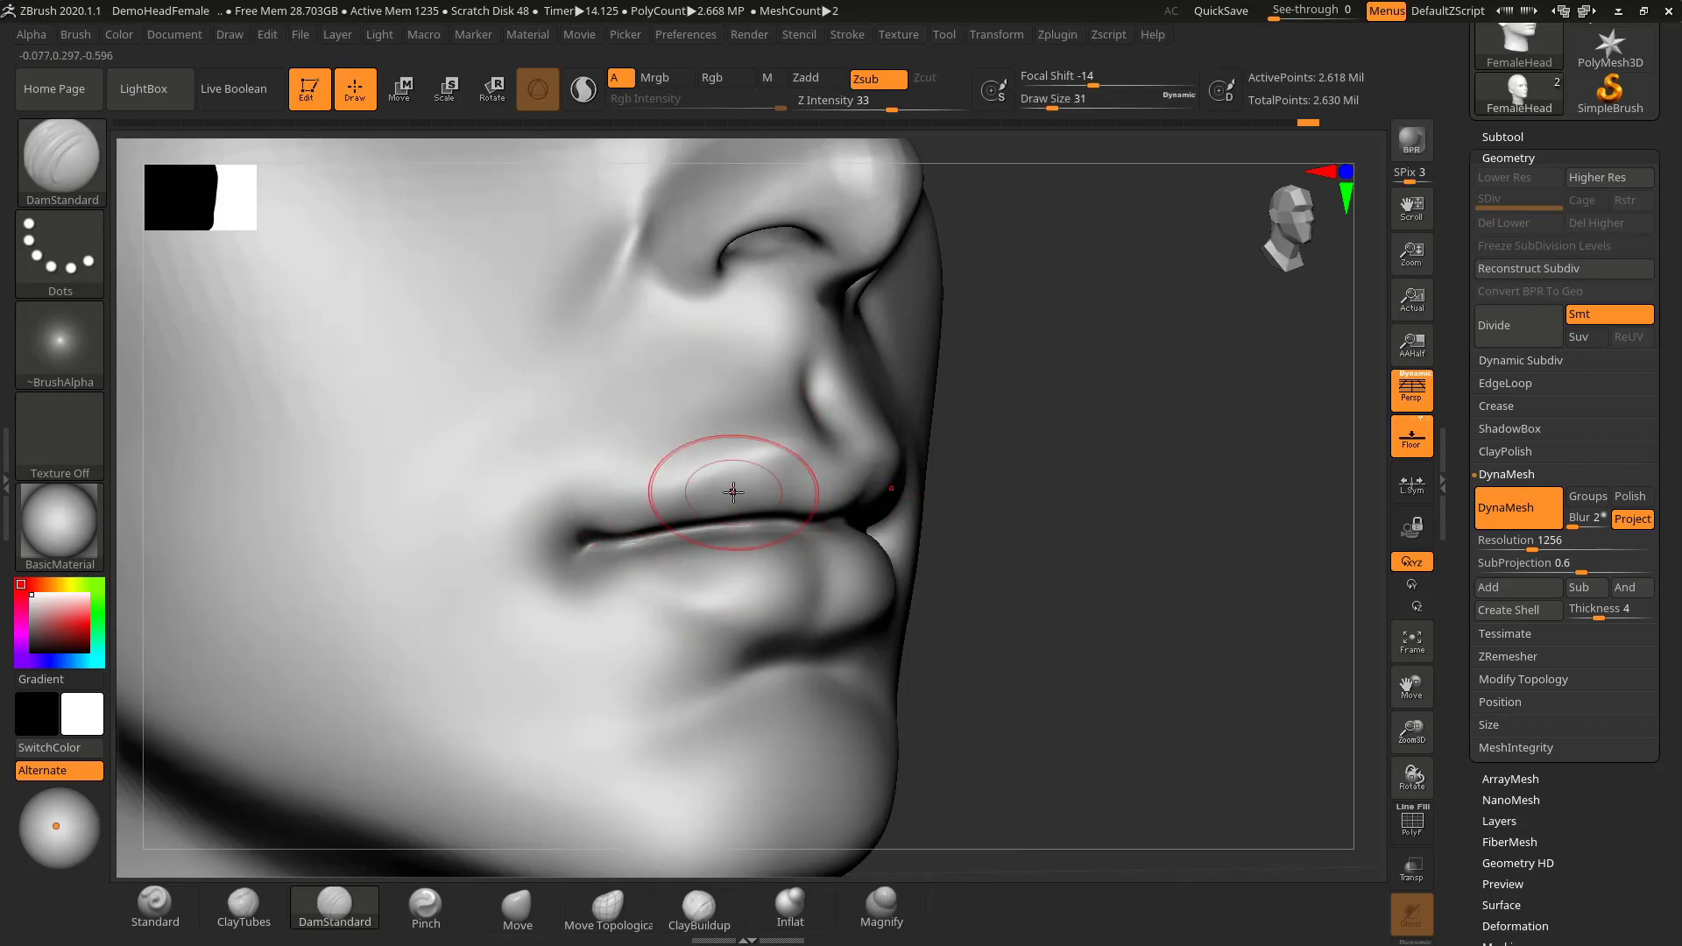
{"action": "left_click_drag", "start_coordinate": [1065, 495], "coordinate": [1020, 460]}
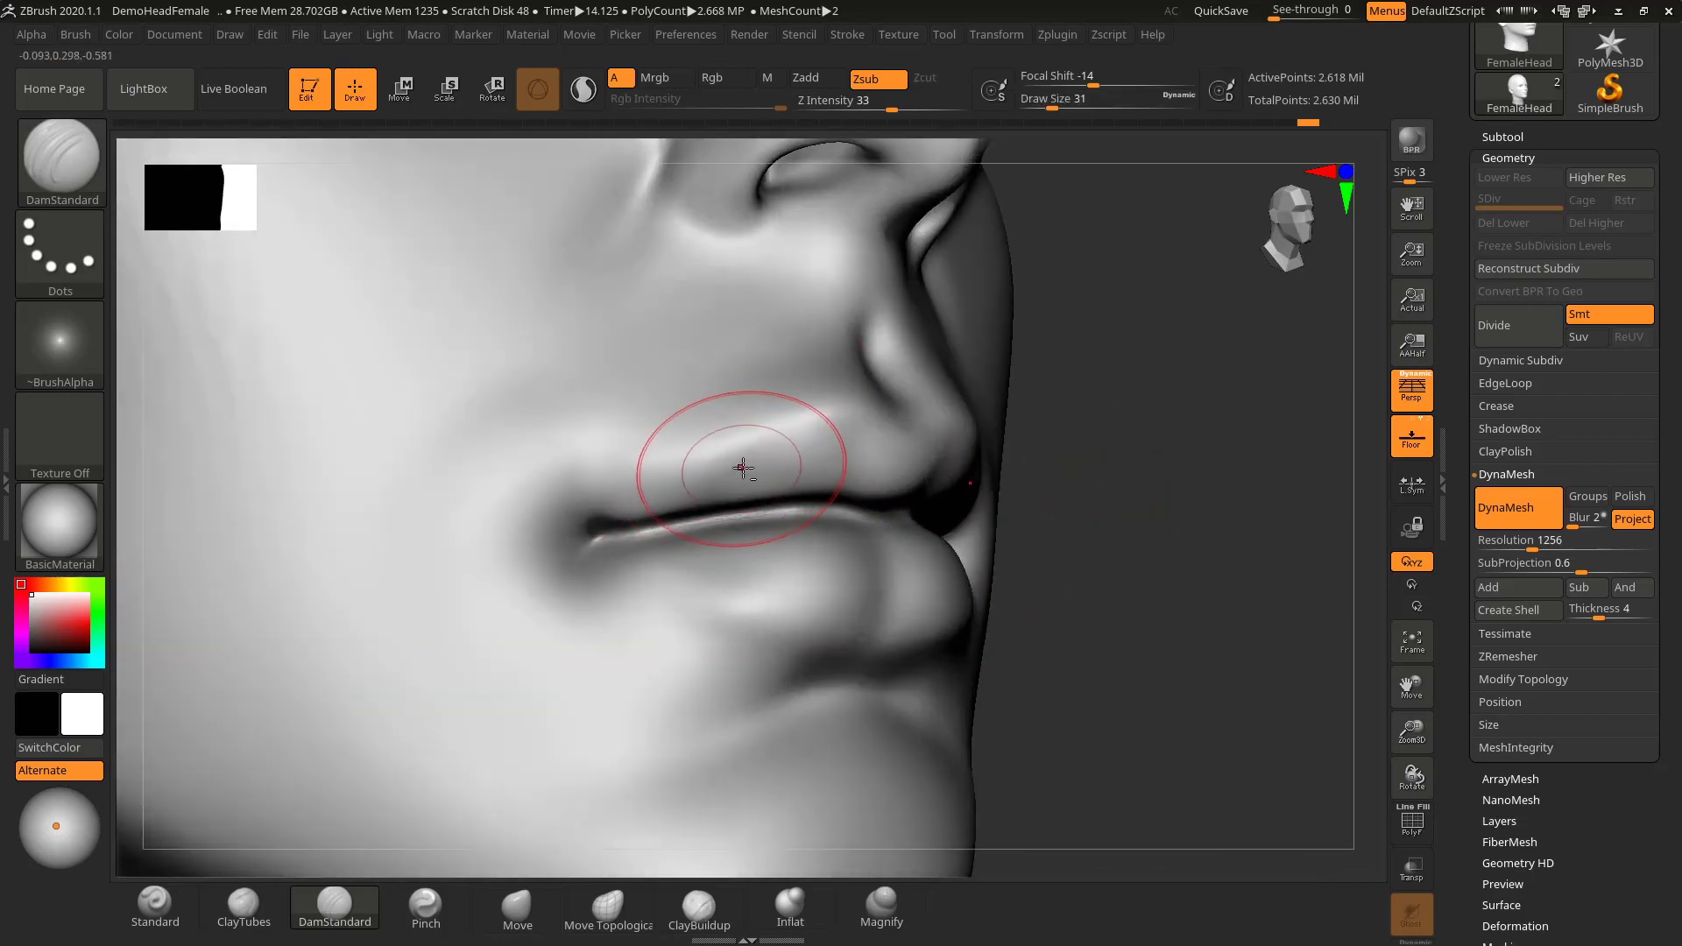
{"action": "key", "text": "ctrl+z"}
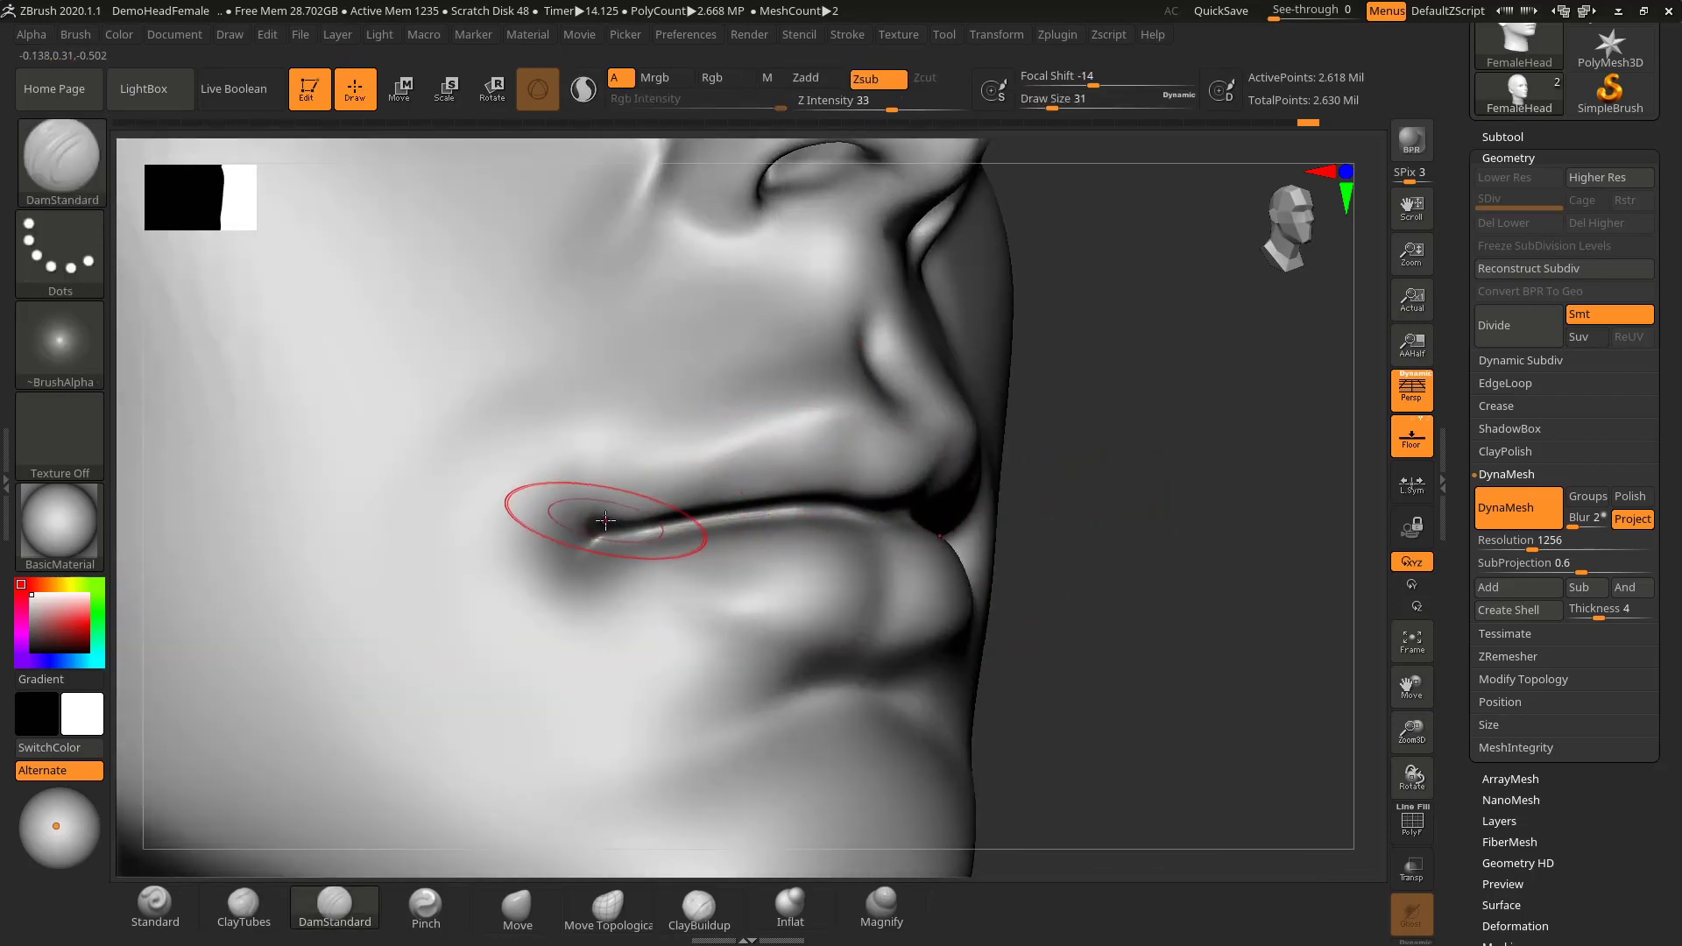
{"action": "key", "text": "ctrl+z"}
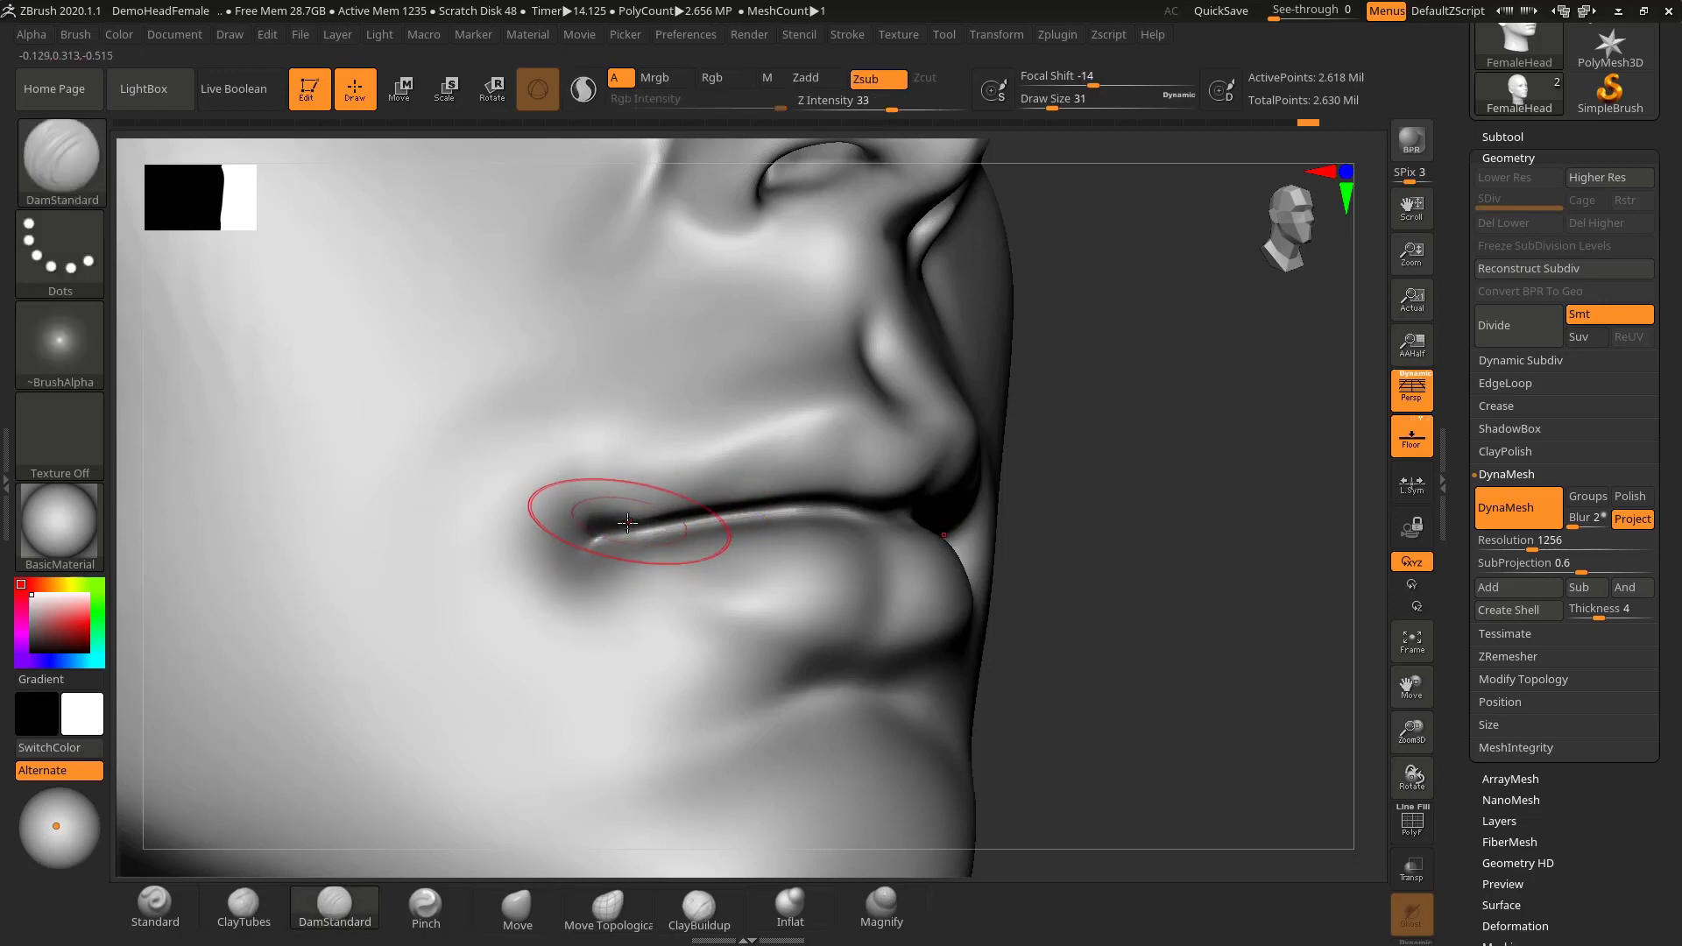
{"action": "key", "text": "ctrl+shift+z"}
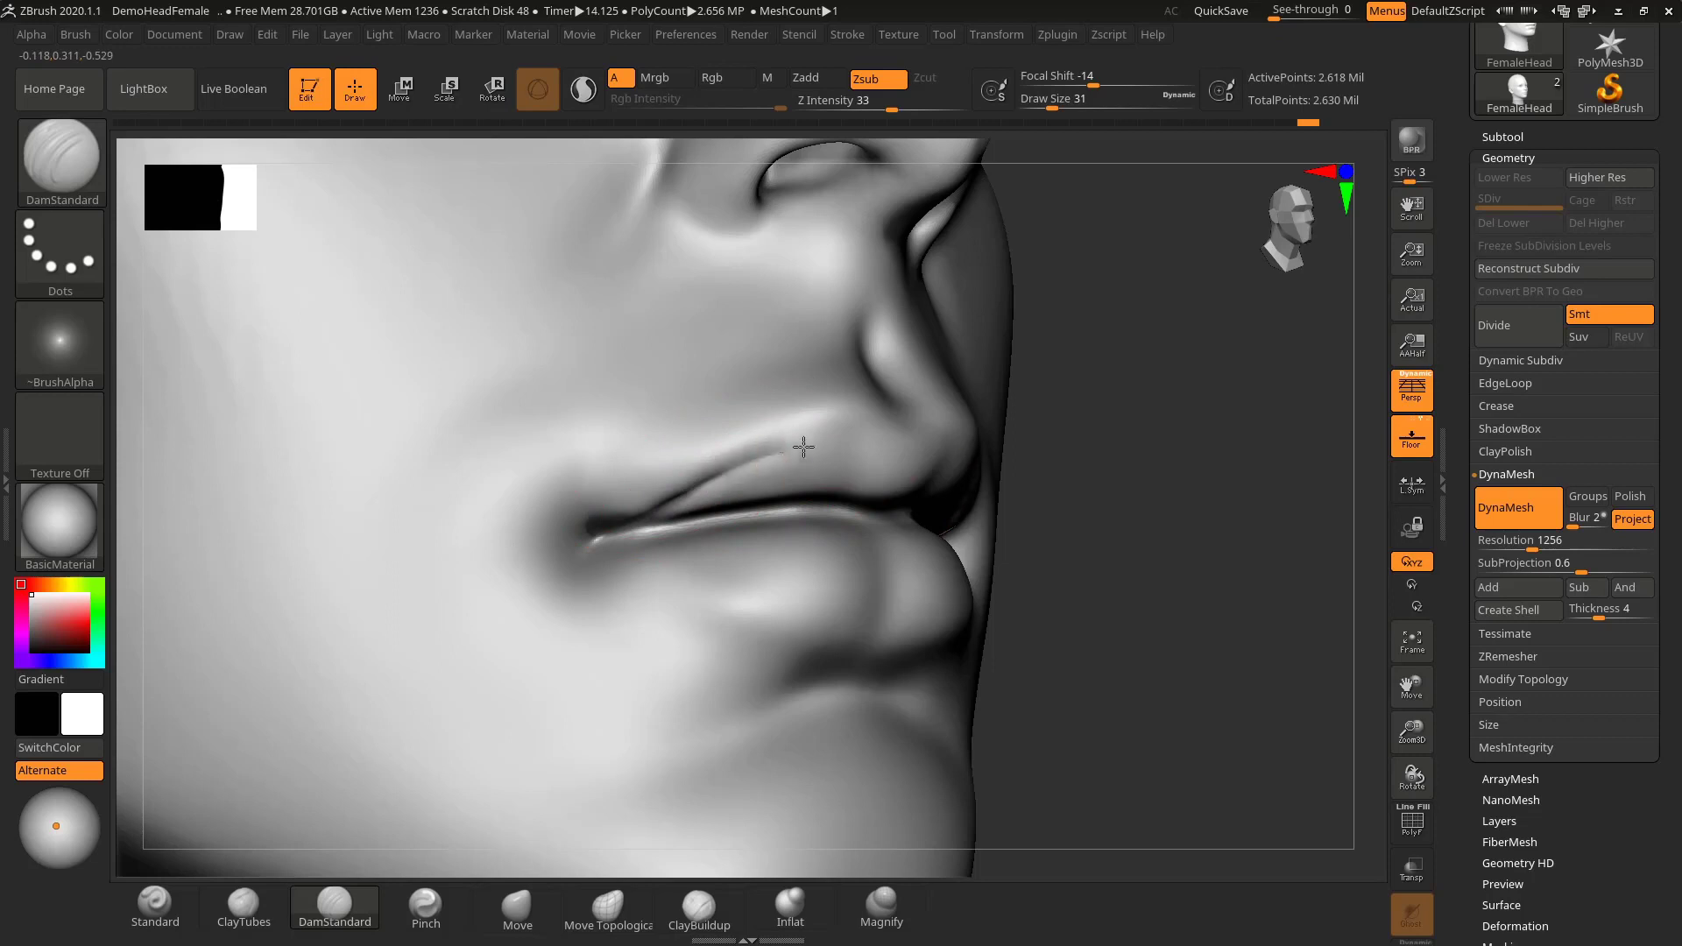
- Extend the upper lip crease toward the center of the lip and soften it with the Smooth brush
{"action": "left_click_drag", "start_coordinate": [1149, 424], "coordinate": [879, 459]}
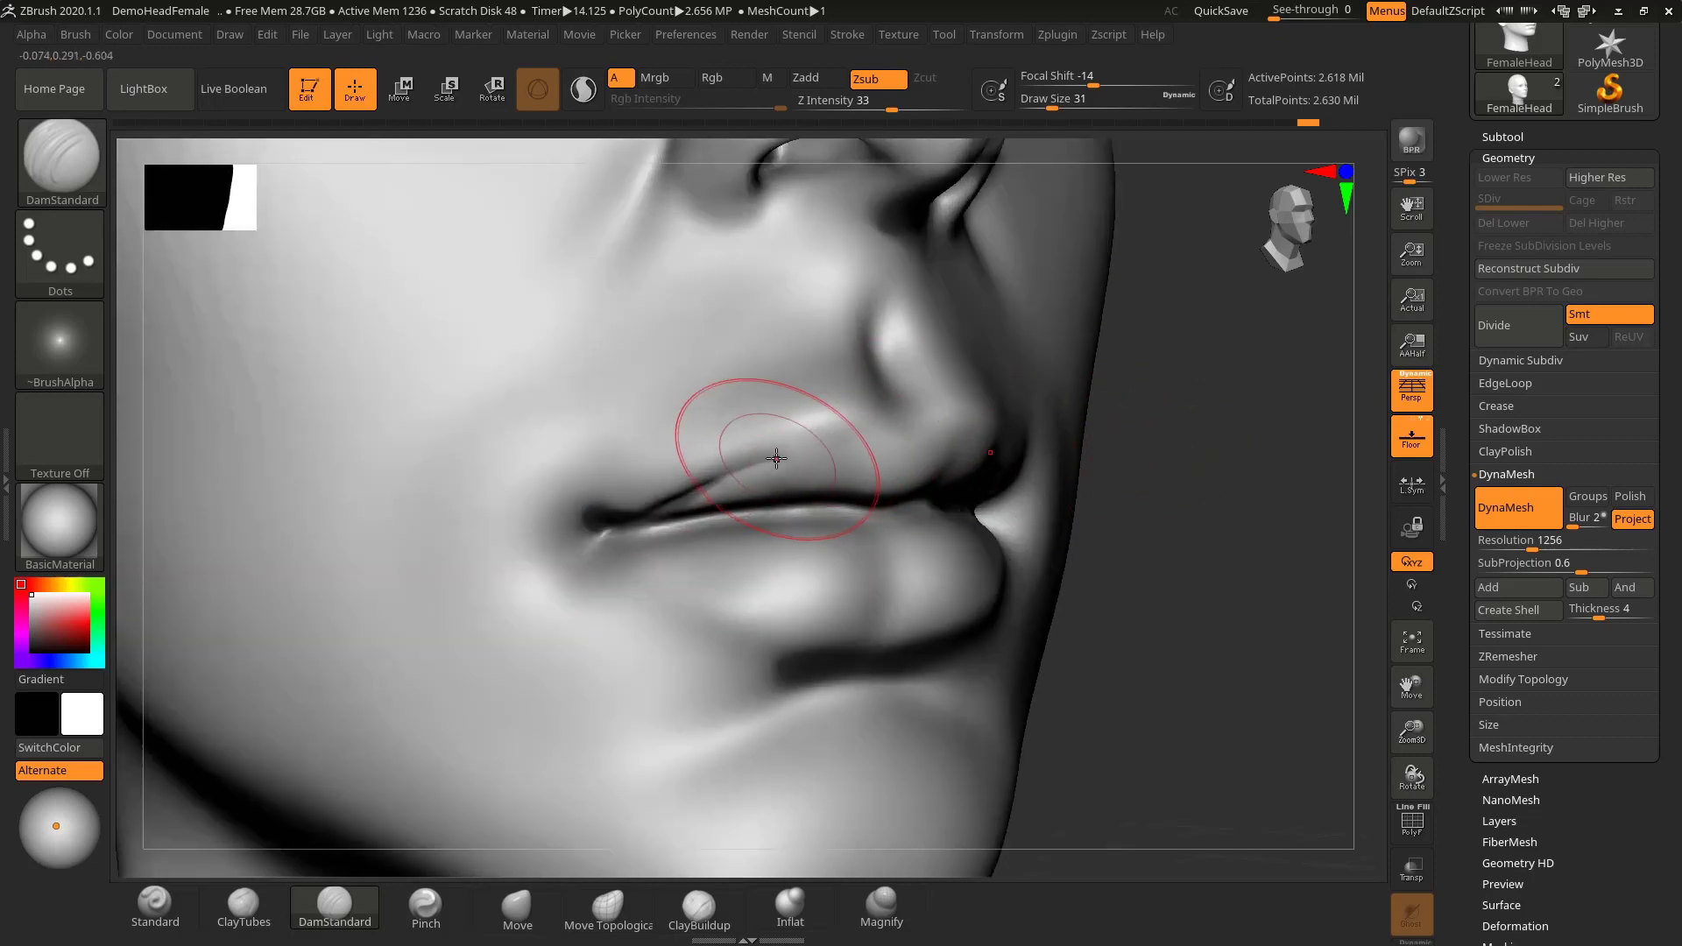
{"action": "left_click_drag", "start_coordinate": [776, 456], "coordinate": [878, 447]}
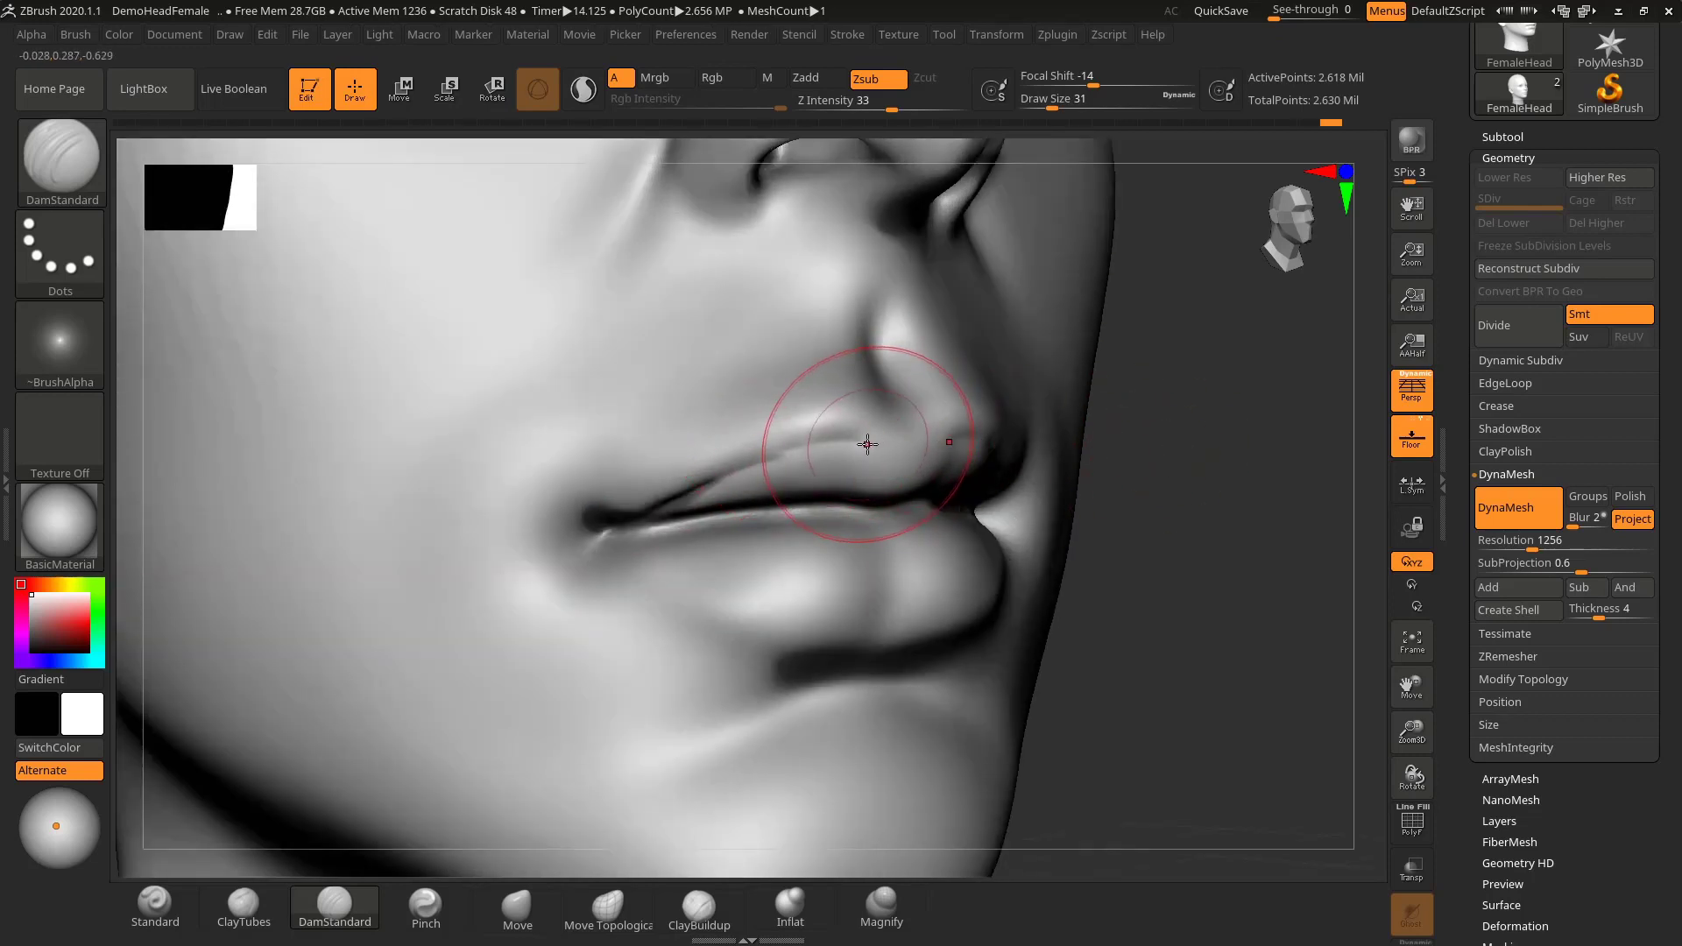
{"action": "left_click_drag", "start_coordinate": [1151, 504], "coordinate": [1139, 491]}
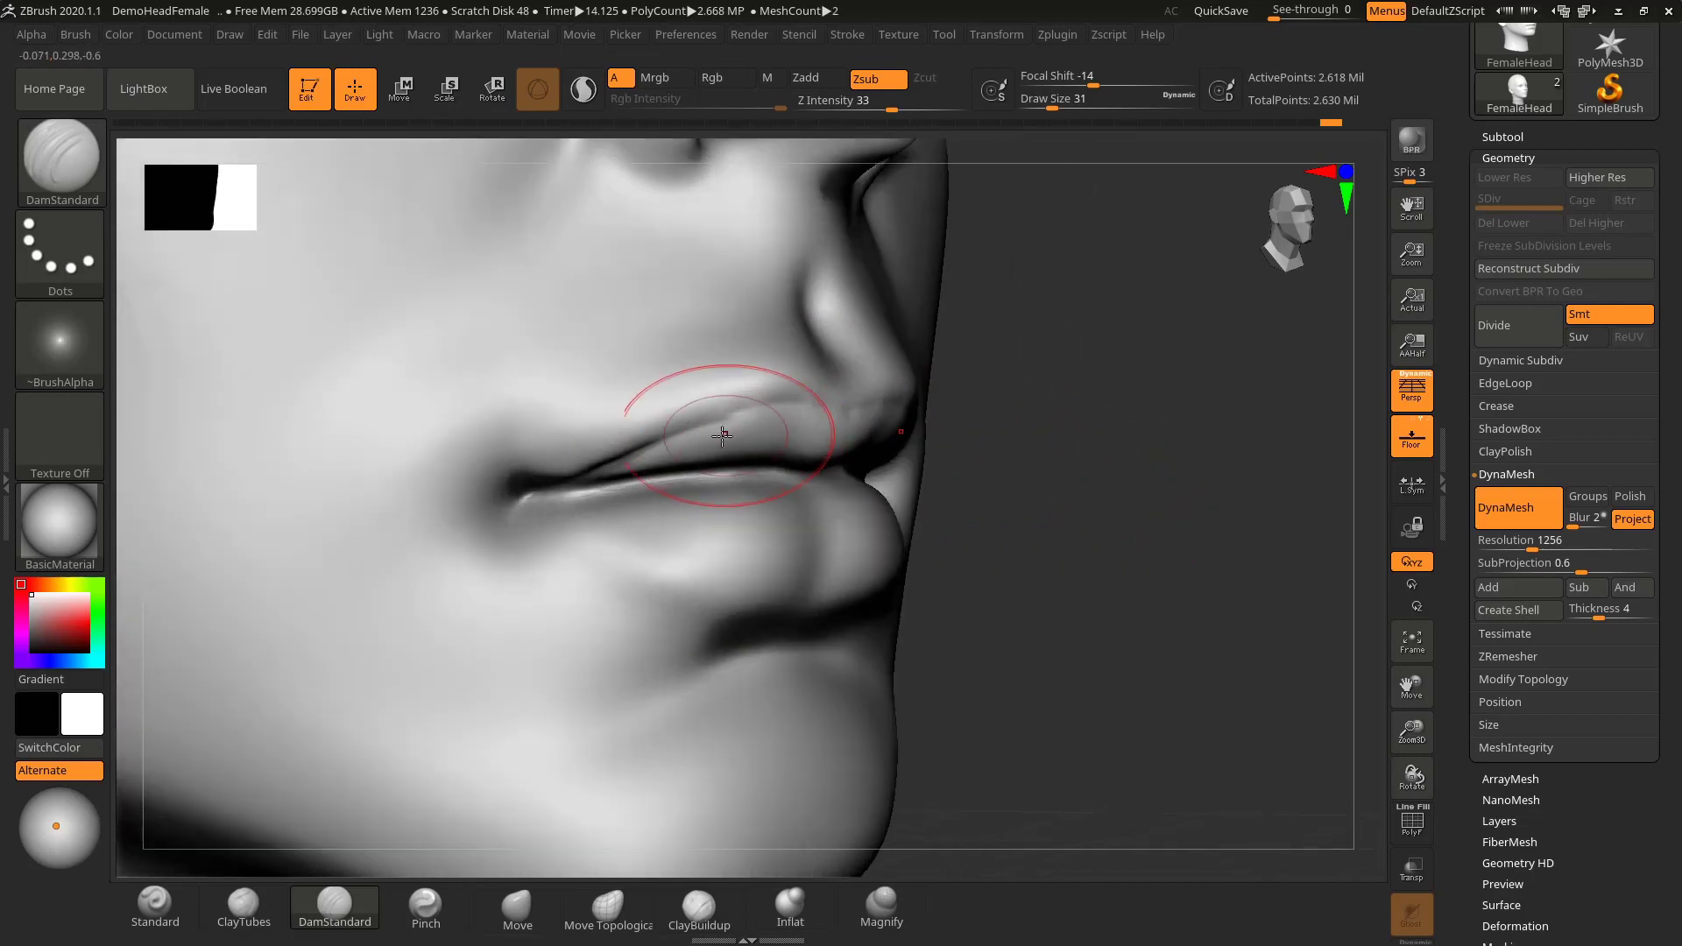
{"action": "left_click_drag", "start_coordinate": [646, 450], "coordinate": [700, 428], "text": "shift"}
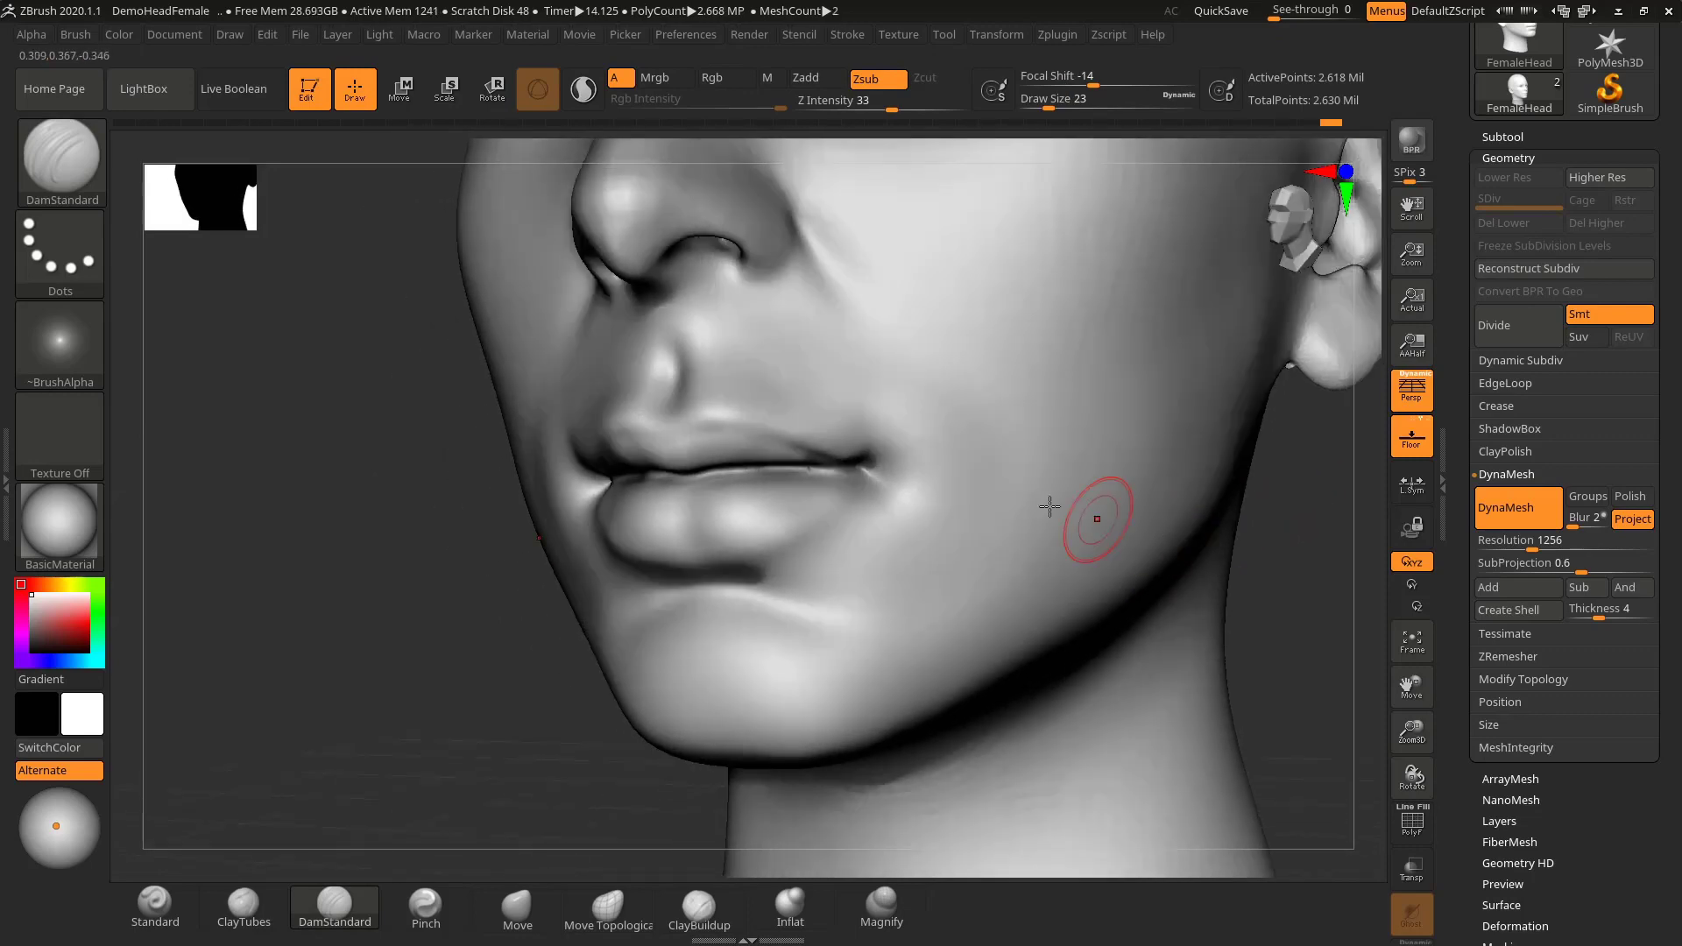
- Define and soften the lower lip's outer part near the mouth corner with DamStandard at draw size 31
{"action": "key", "text": "shift"}
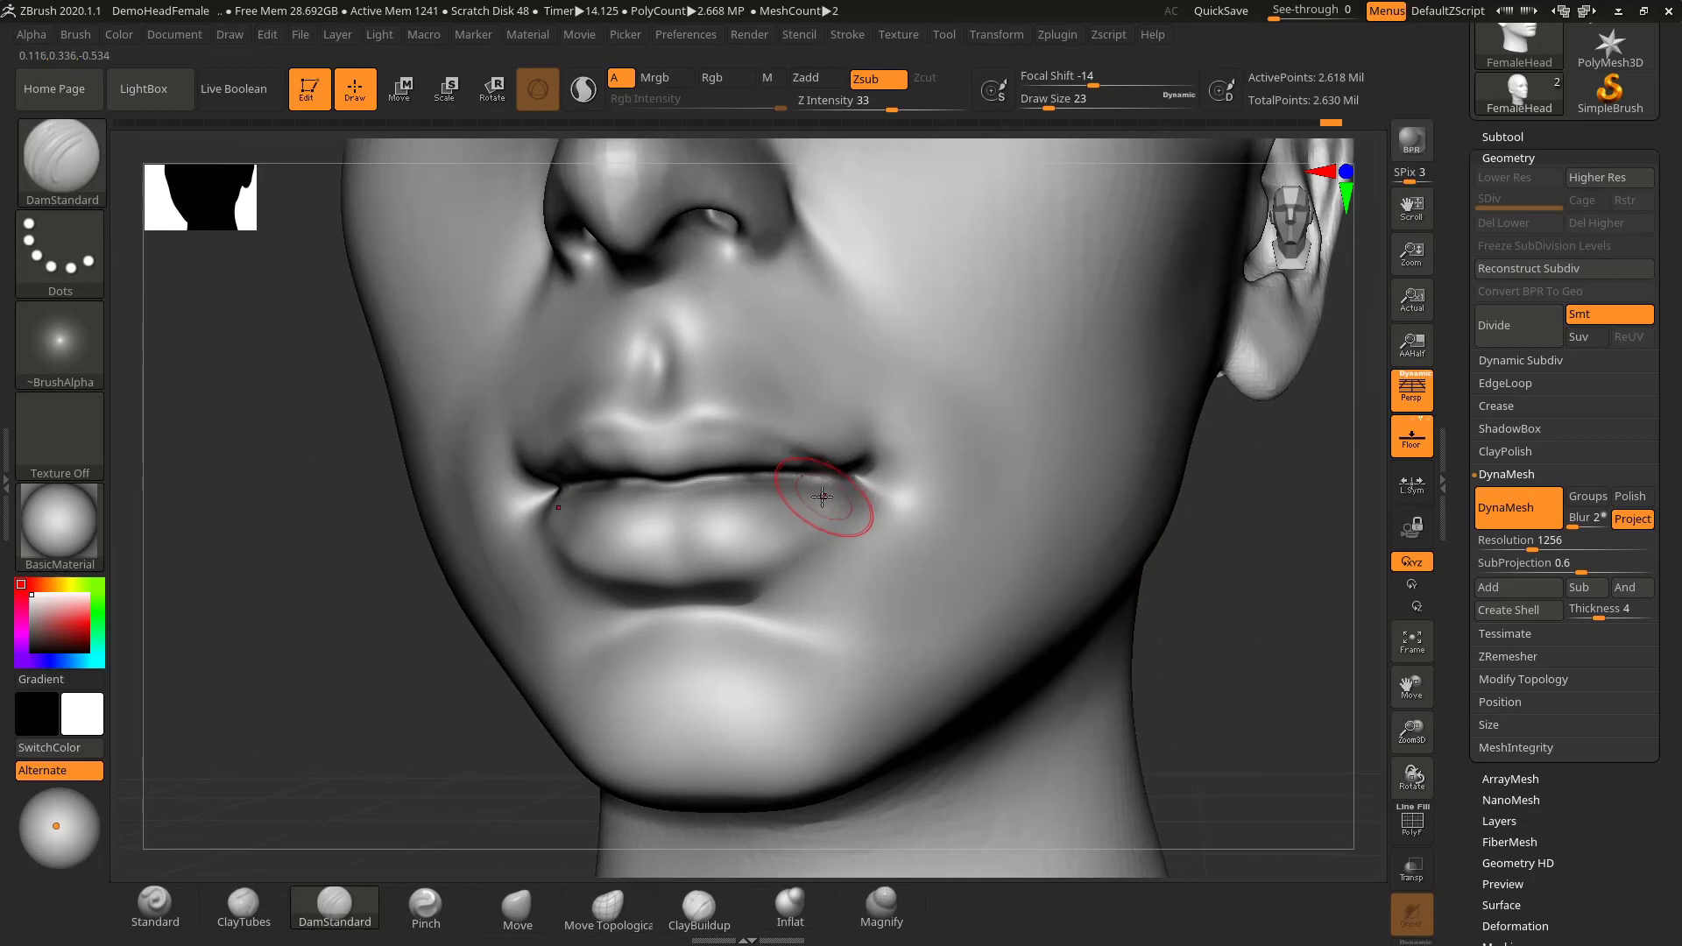
{"action": "key", "text": "s"}
{"action": "left_click_drag", "start_coordinate": [821, 500], "coordinate": [821, 501]}
{"action": "key", "text": "shift"}
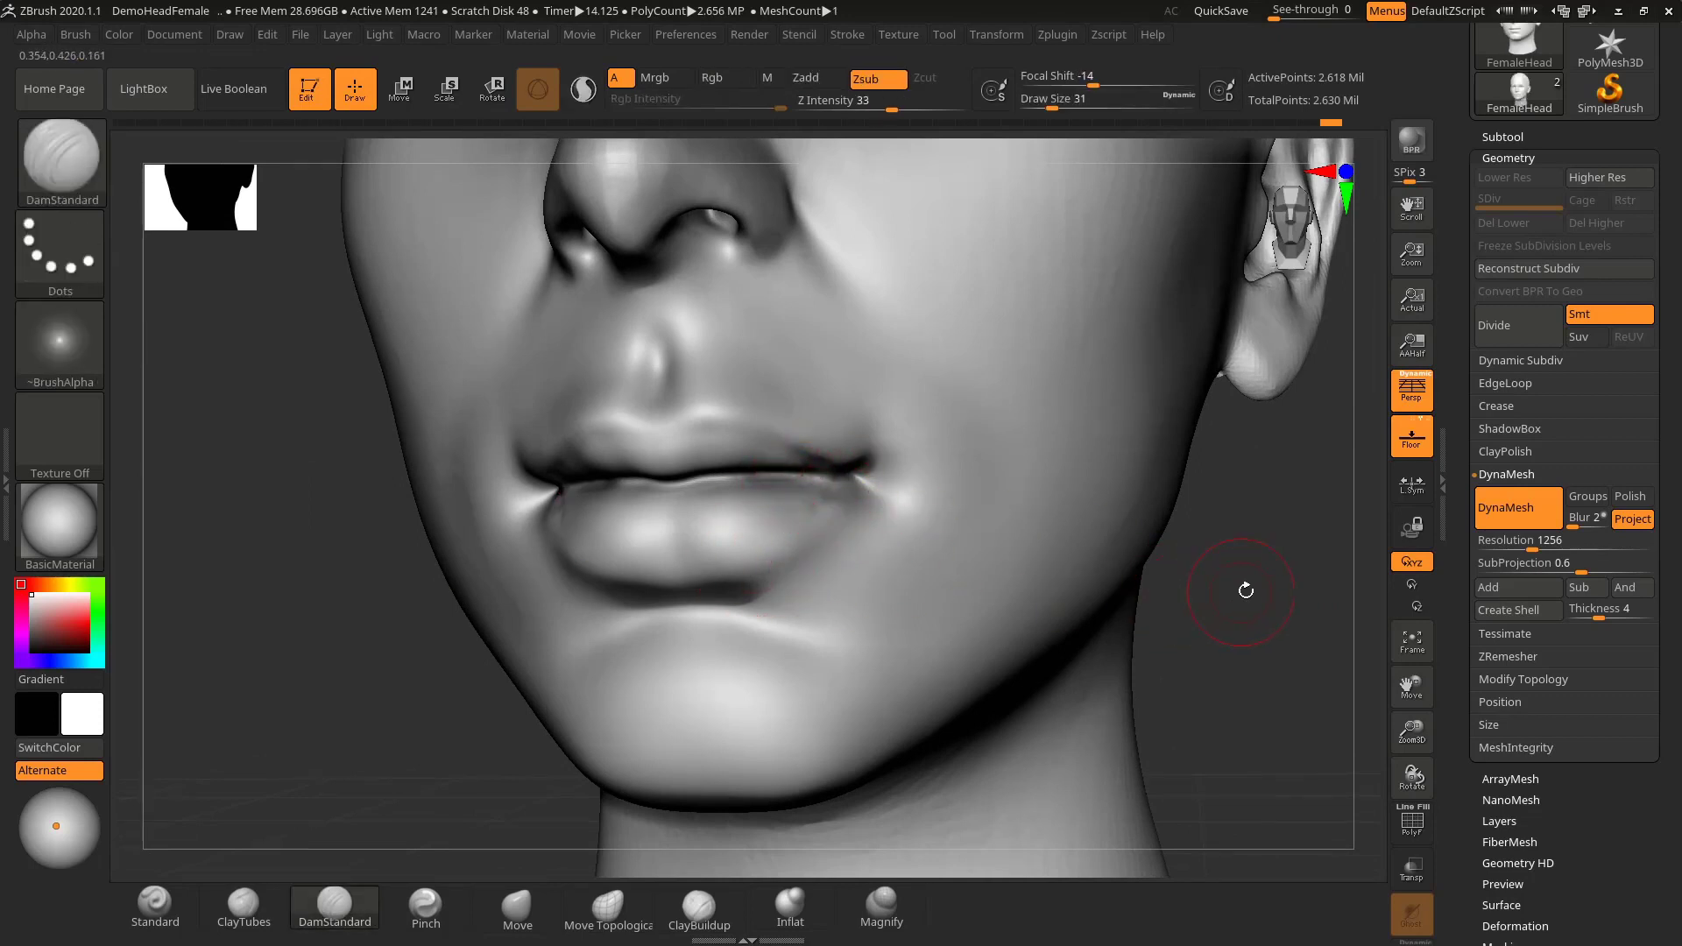
- Carve a line along the lower part of the lower lip with DamStandard and smooth it into a soft rim
{"action": "mouse_move", "coordinate": [1239, 582]}
{"action": "left_mouse_down"}
{"action": "mouse_move", "coordinate": [901, 550]}
{"action": "mouse_move", "coordinate": [832, 492]}
{"action": "mouse_move", "coordinate": [807, 530]}
{"action": "left_mouse_up"}
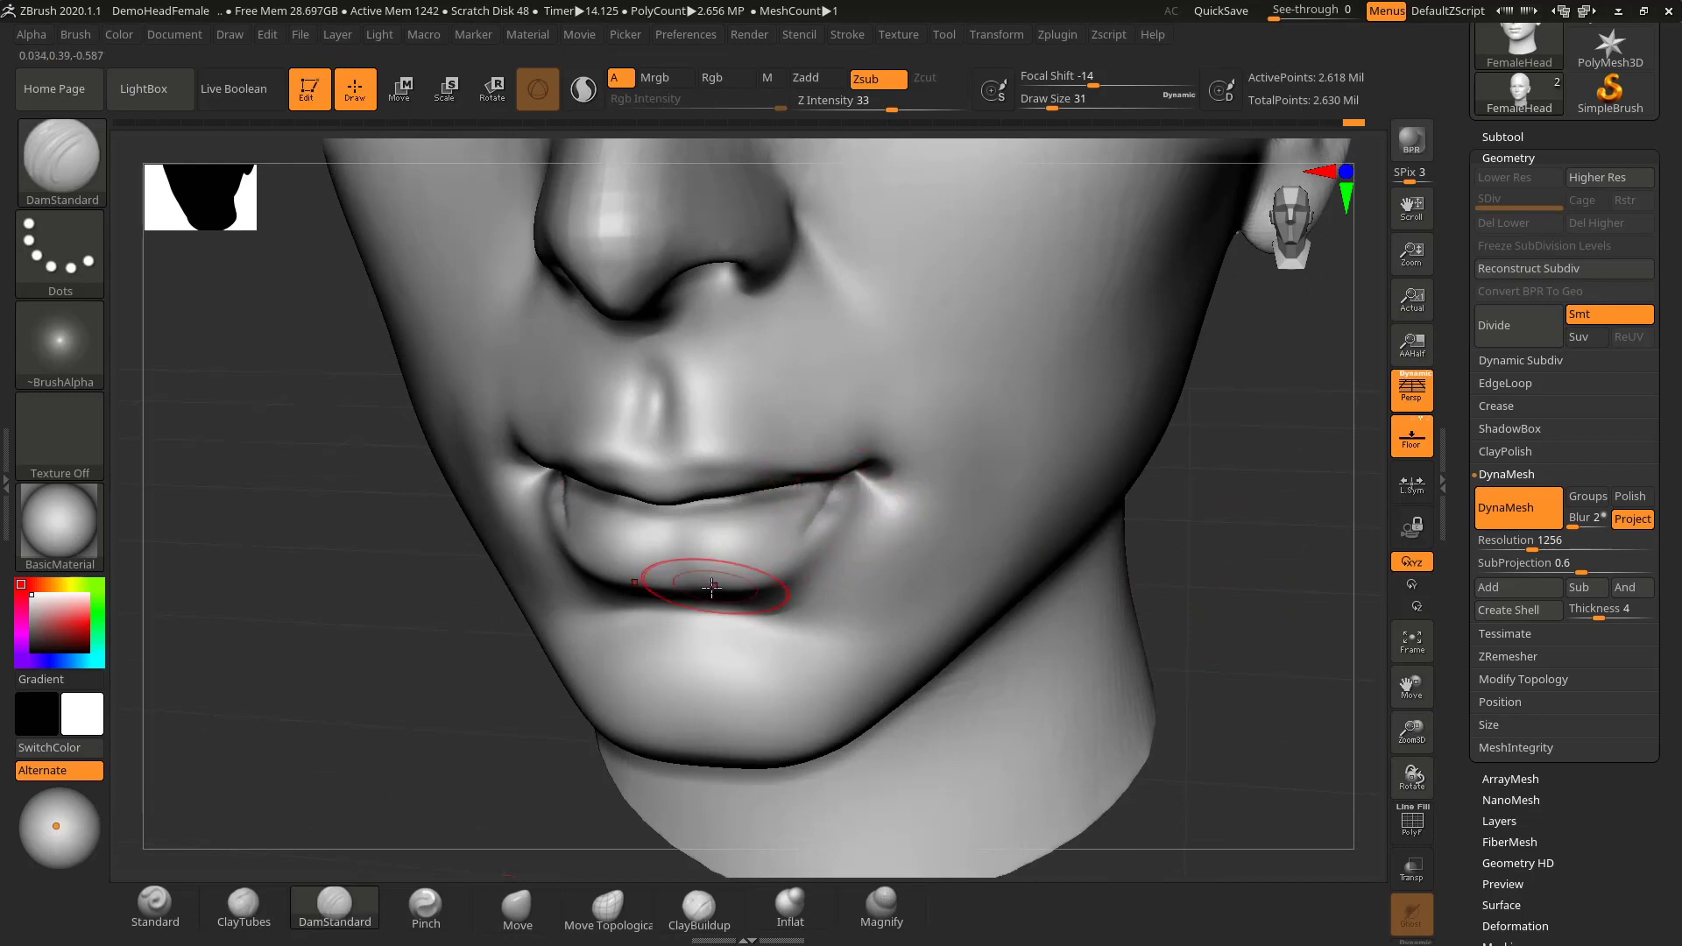
{"action": "mouse_move", "coordinate": [693, 571]}
{"action": "left_mouse_down"}
{"action": "mouse_move", "coordinate": [677, 568]}
{"action": "mouse_move", "coordinate": [717, 572]}
{"action": "left_mouse_up"}
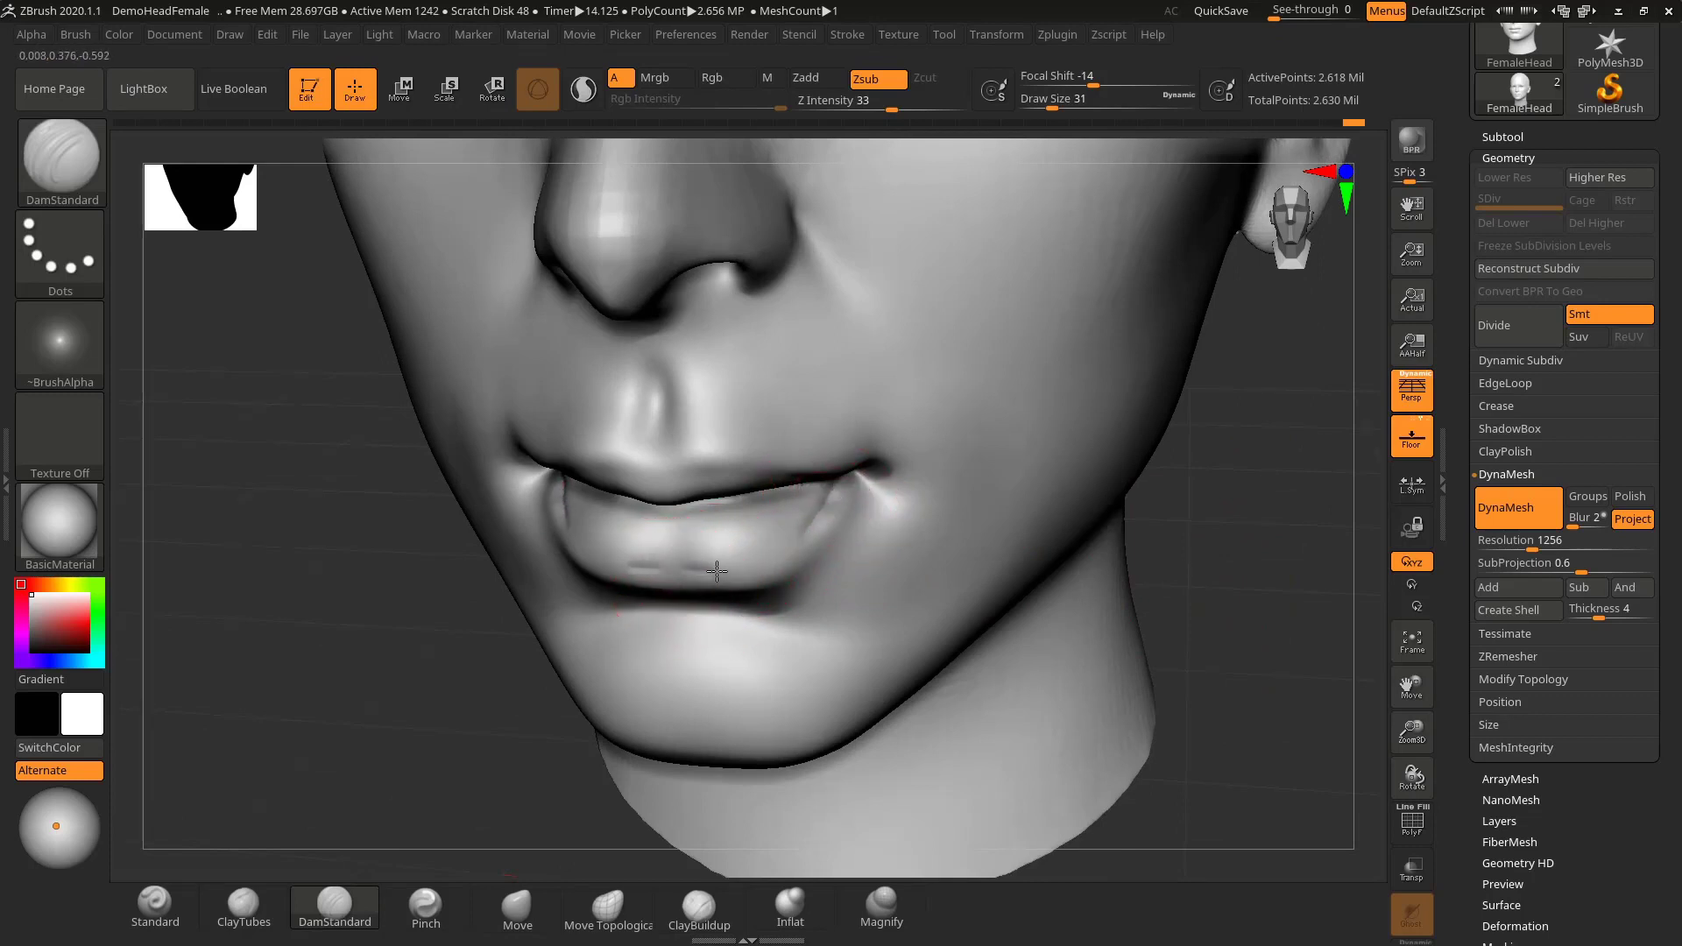
{"action": "key", "text": "shift"}
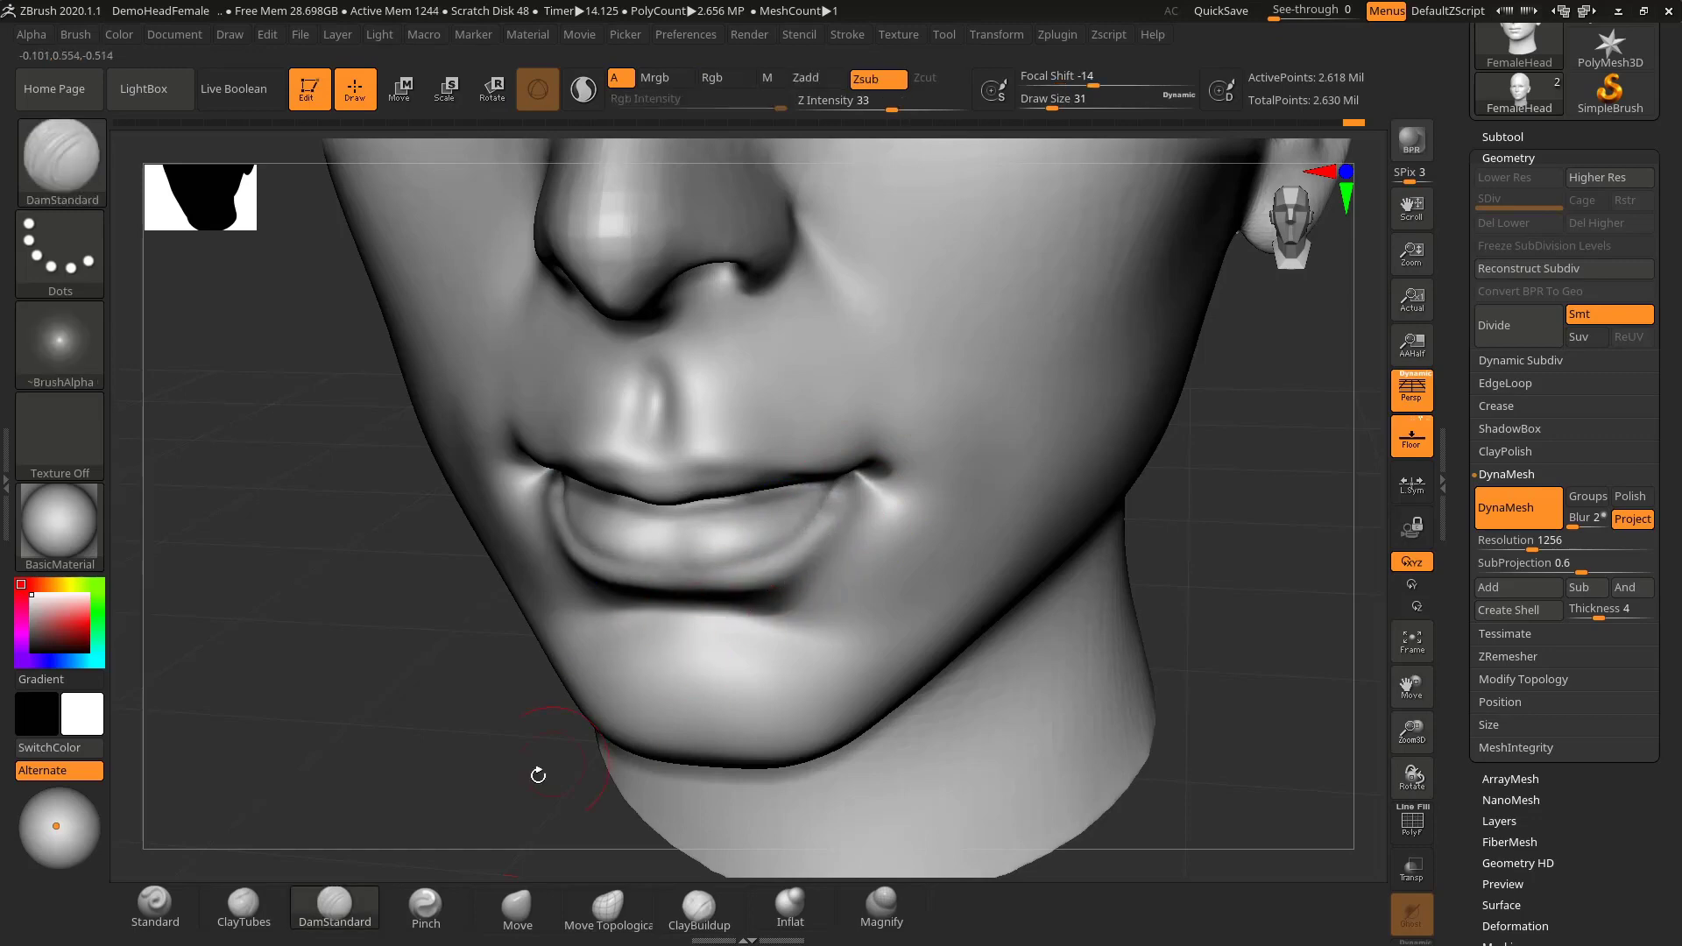
- Adjust the curvature of the lips with the Move brush at draw size 45, checking from below and the front
{"action": "left_click", "coordinate": [517, 907]}
{"action": "left_click_drag", "start_coordinate": [1243, 570], "coordinate": [1183, 316]}
{"action": "key", "text": "s"}
{"action": "mouse_move", "coordinate": [768, 564]}
{"action": "left_mouse_down"}
{"action": "mouse_move", "coordinate": [752, 552]}
{"action": "mouse_move", "coordinate": [780, 562]}
{"action": "left_mouse_up"}
{"action": "left_click_drag", "start_coordinate": [1221, 347], "coordinate": [675, 526]}
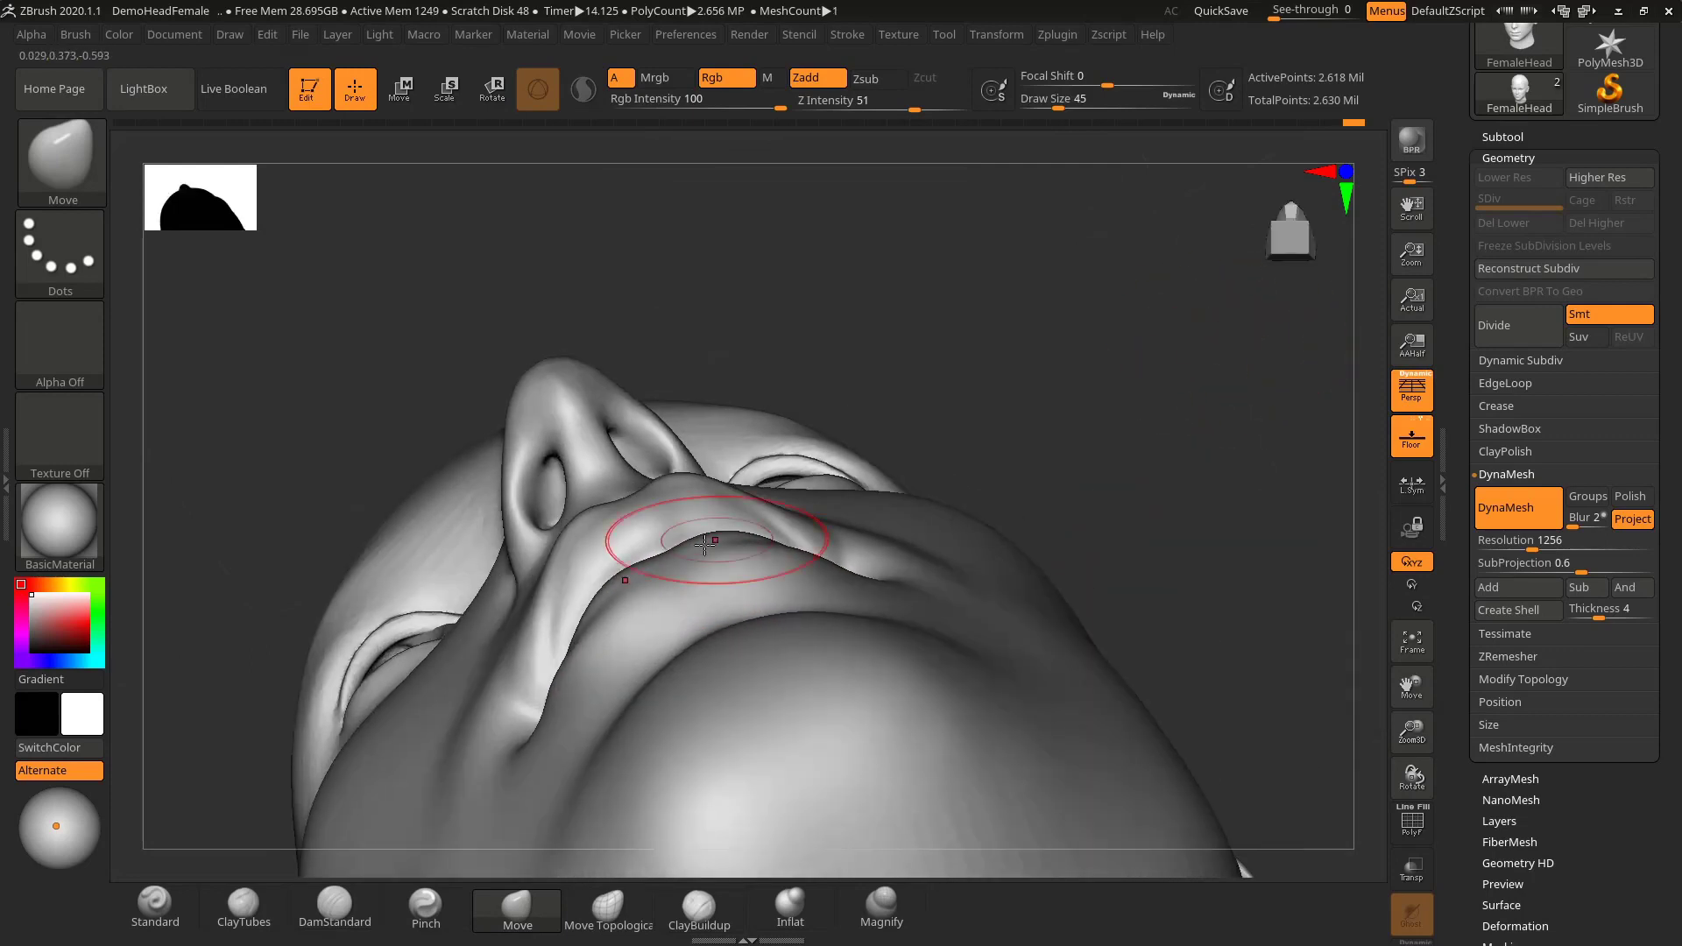
{"action": "mouse_move", "coordinate": [1091, 398]}
{"action": "left_mouse_down"}
{"action": "mouse_move", "coordinate": [984, 413]}
{"action": "mouse_move", "coordinate": [1210, 368]}
{"action": "mouse_move", "coordinate": [1201, 515]}
{"action": "mouse_move", "coordinate": [1130, 522]}
{"action": "mouse_move", "coordinate": [1067, 567]}
{"action": "left_mouse_up"}
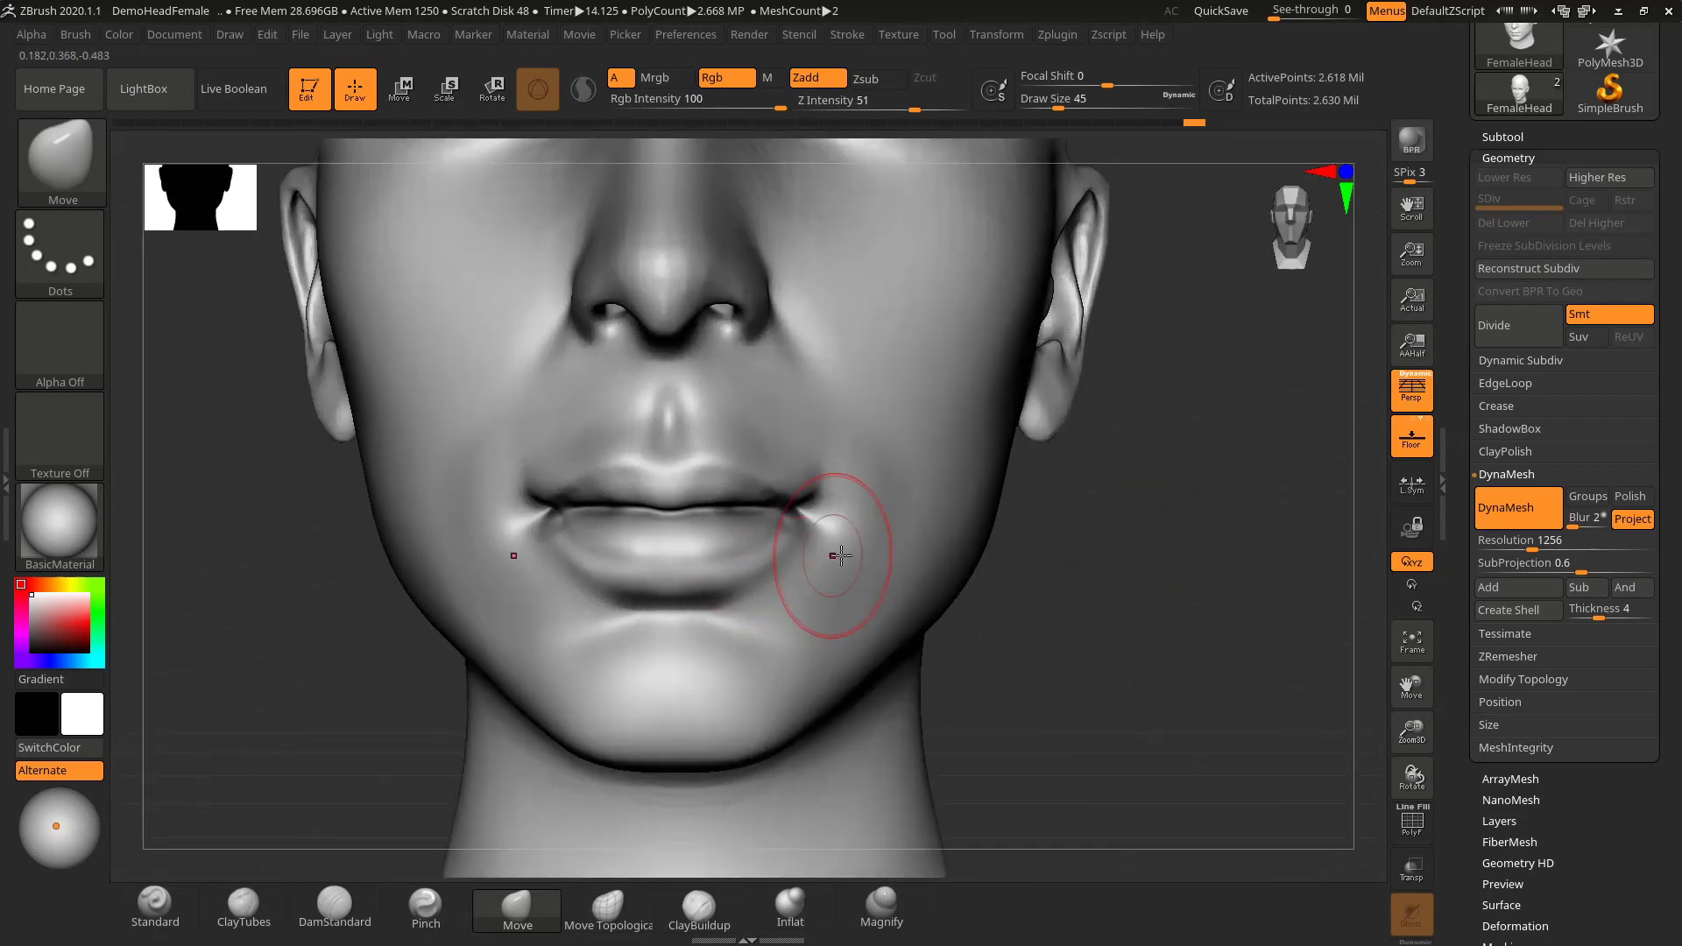
- Tighten the mouth corner with the Pinch brush at draw size 16 and with DamStandard at draw size 14
{"action": "mouse_move", "coordinate": [902, 543]}
{"action": "left_mouse_down"}
{"action": "mouse_move", "coordinate": [1134, 515]}
{"action": "mouse_move", "coordinate": [1085, 570]}
{"action": "mouse_move", "coordinate": [1059, 508]}
{"action": "mouse_move", "coordinate": [1093, 514]}
{"action": "mouse_move", "coordinate": [1007, 582]}
{"action": "left_mouse_up"}
{"action": "left_click", "coordinate": [448, 918]}
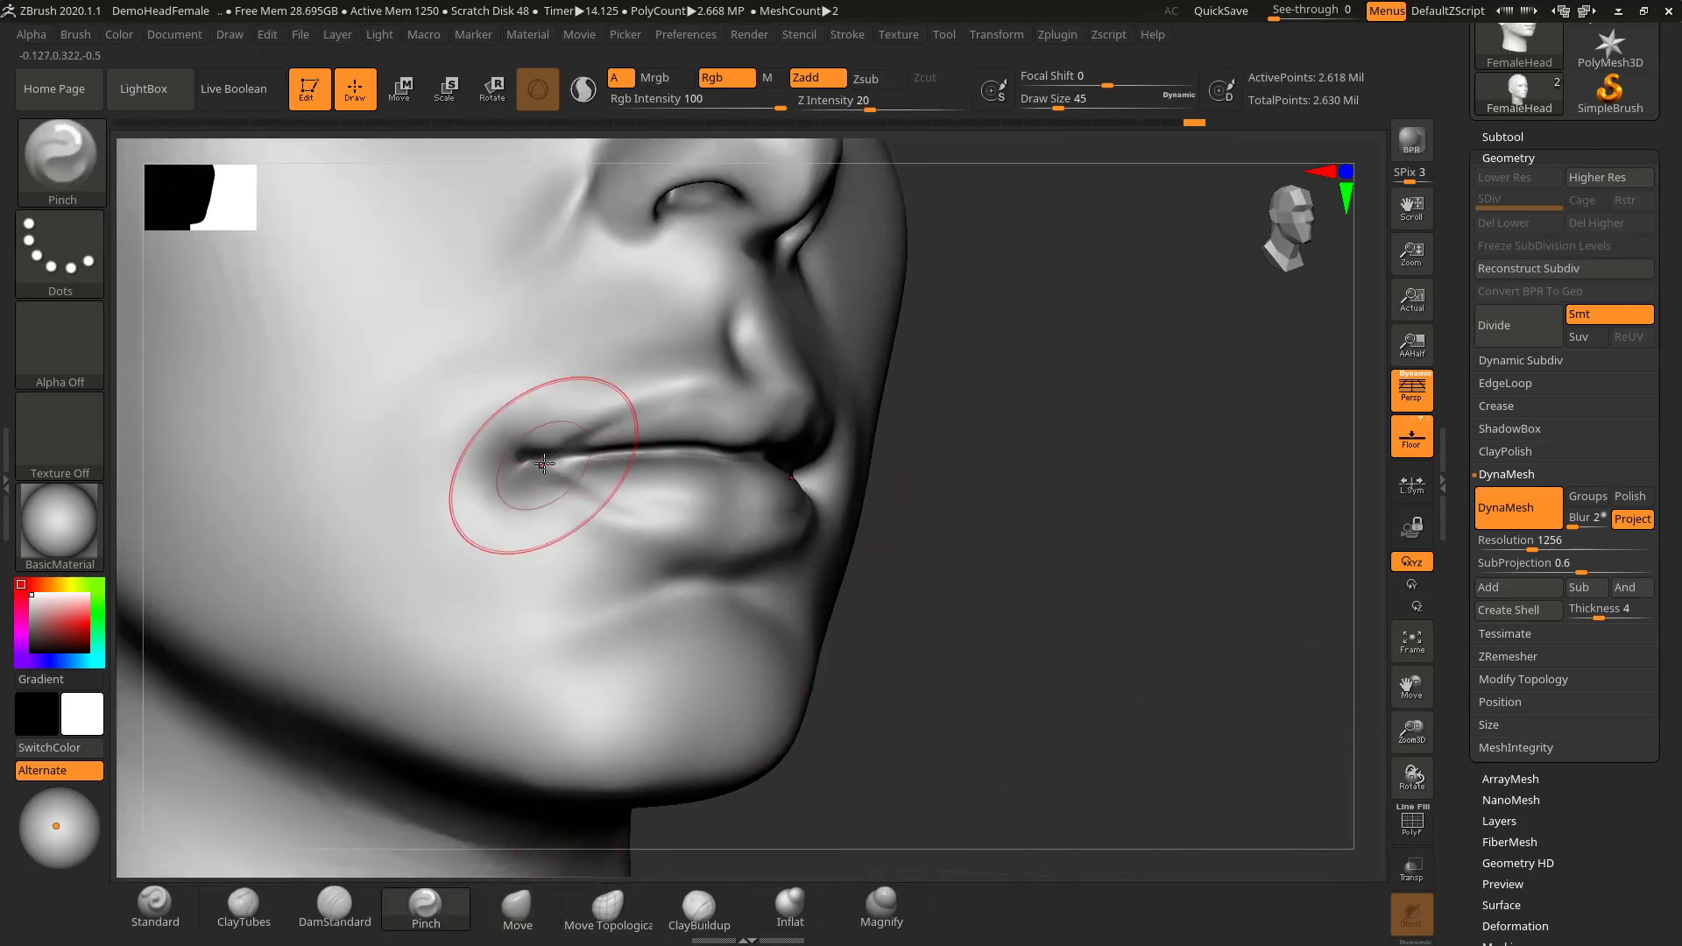
{"action": "key", "text": "s"}
{"action": "left_click_drag", "start_coordinate": [543, 462], "coordinate": [530, 462]}
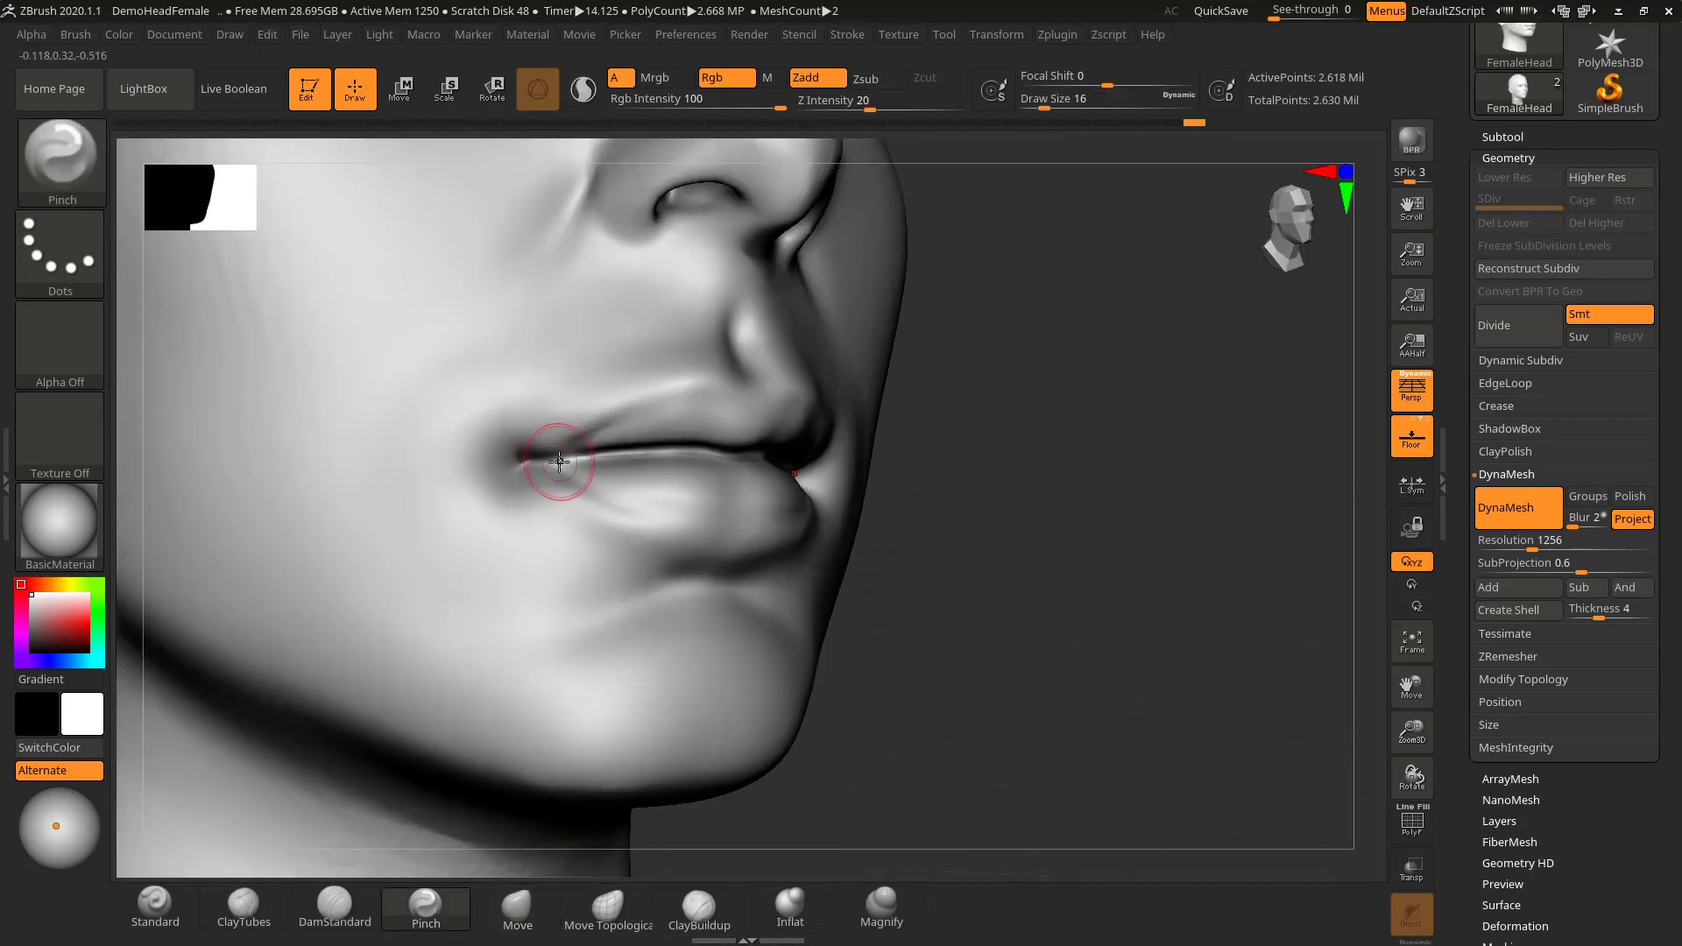
{"action": "left_click", "coordinate": [334, 907]}
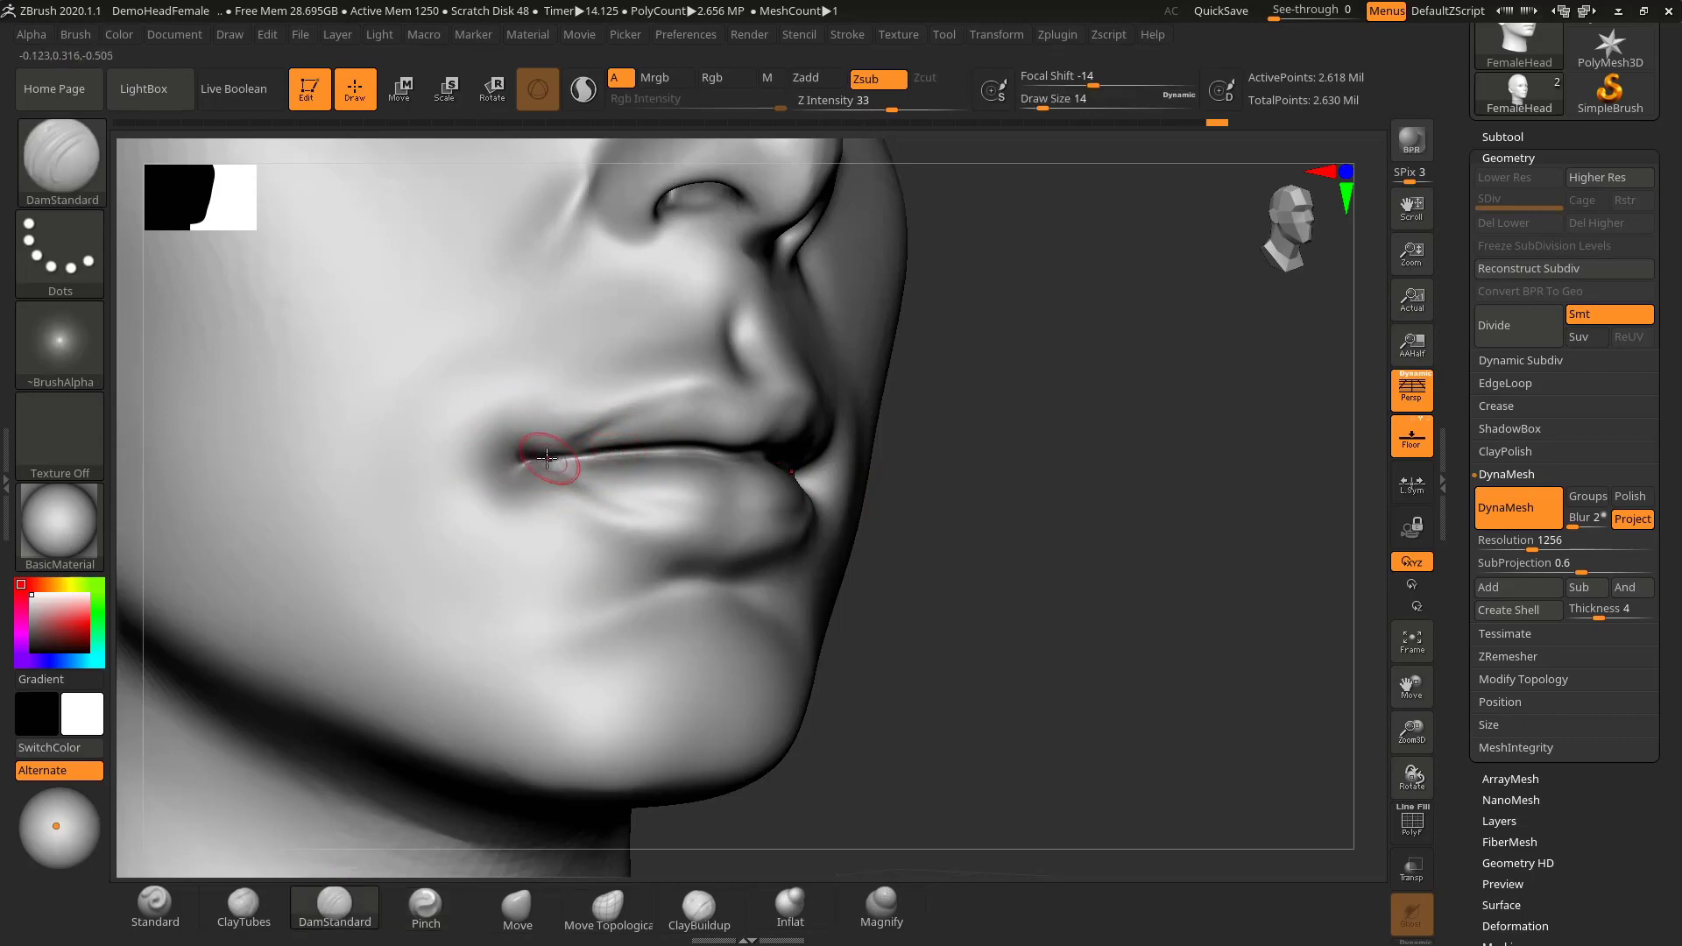
{"action": "left_click_drag", "start_coordinate": [903, 438], "coordinate": [1168, 582]}
- Soften the cheek fold beside the nostril and the crease above the chin with the Smooth brush at draw size 76
{"action": "key", "text": "f"}
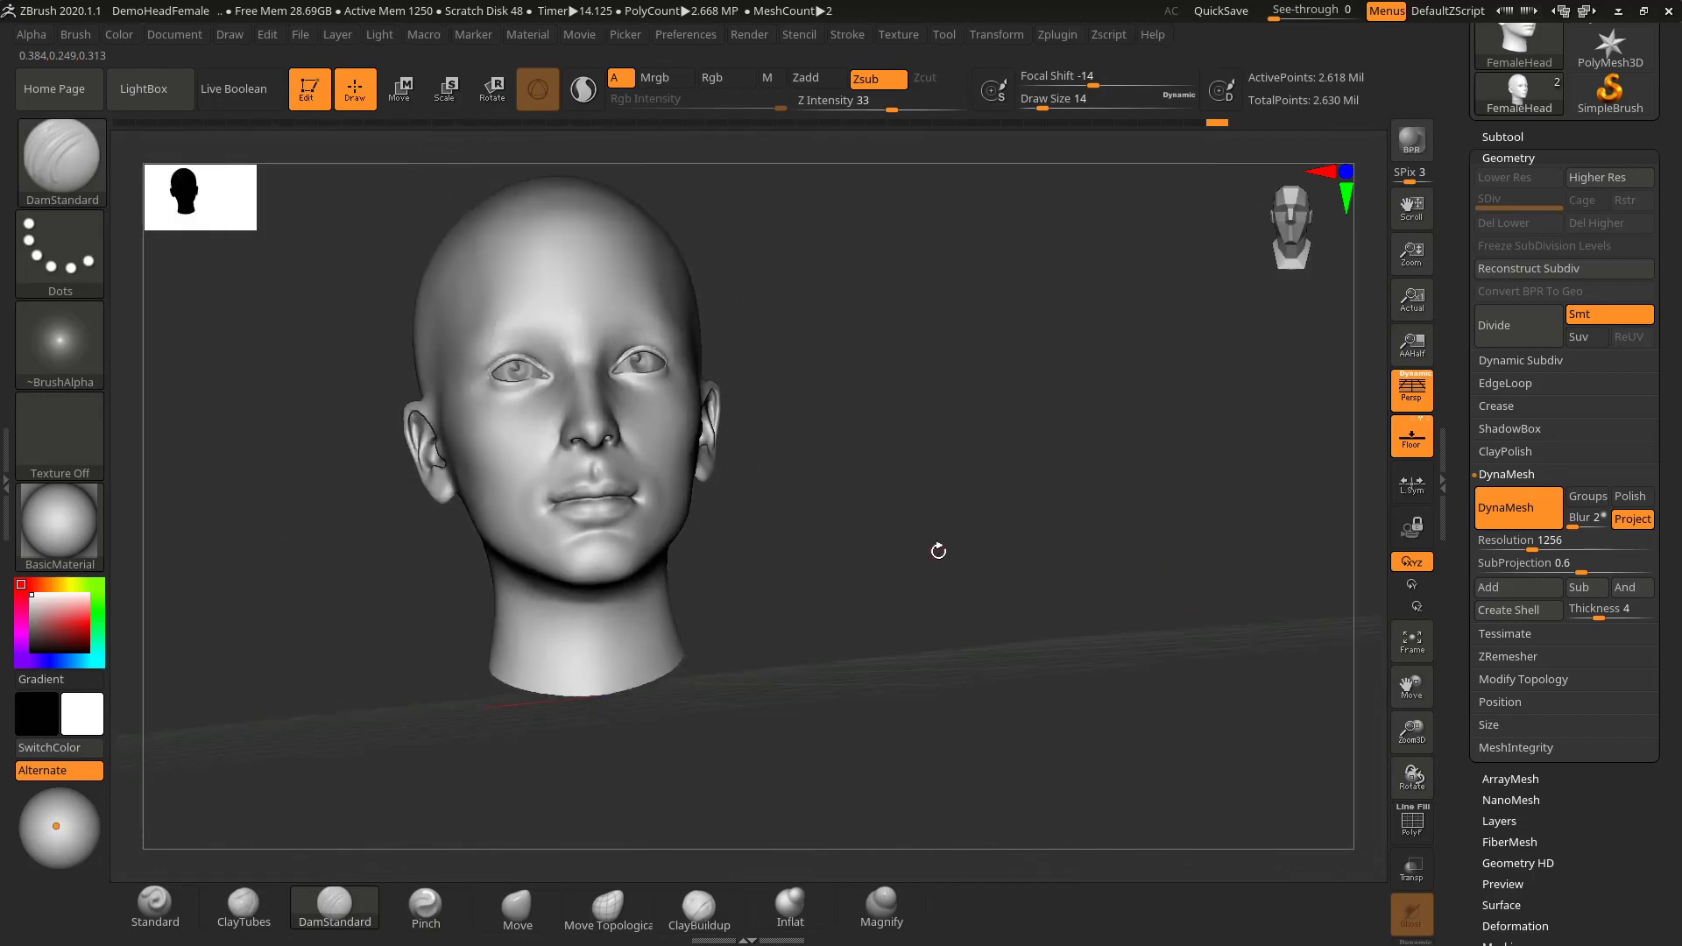
{"action": "mouse_move", "coordinate": [935, 552]}
{"action": "left_mouse_down"}
{"action": "mouse_move", "coordinate": [1006, 559]}
{"action": "mouse_move", "coordinate": [1145, 529]}
{"action": "mouse_move", "coordinate": [1074, 575]}
{"action": "mouse_move", "coordinate": [1091, 589]}
{"action": "mouse_move", "coordinate": [969, 500]}
{"action": "left_mouse_up"}
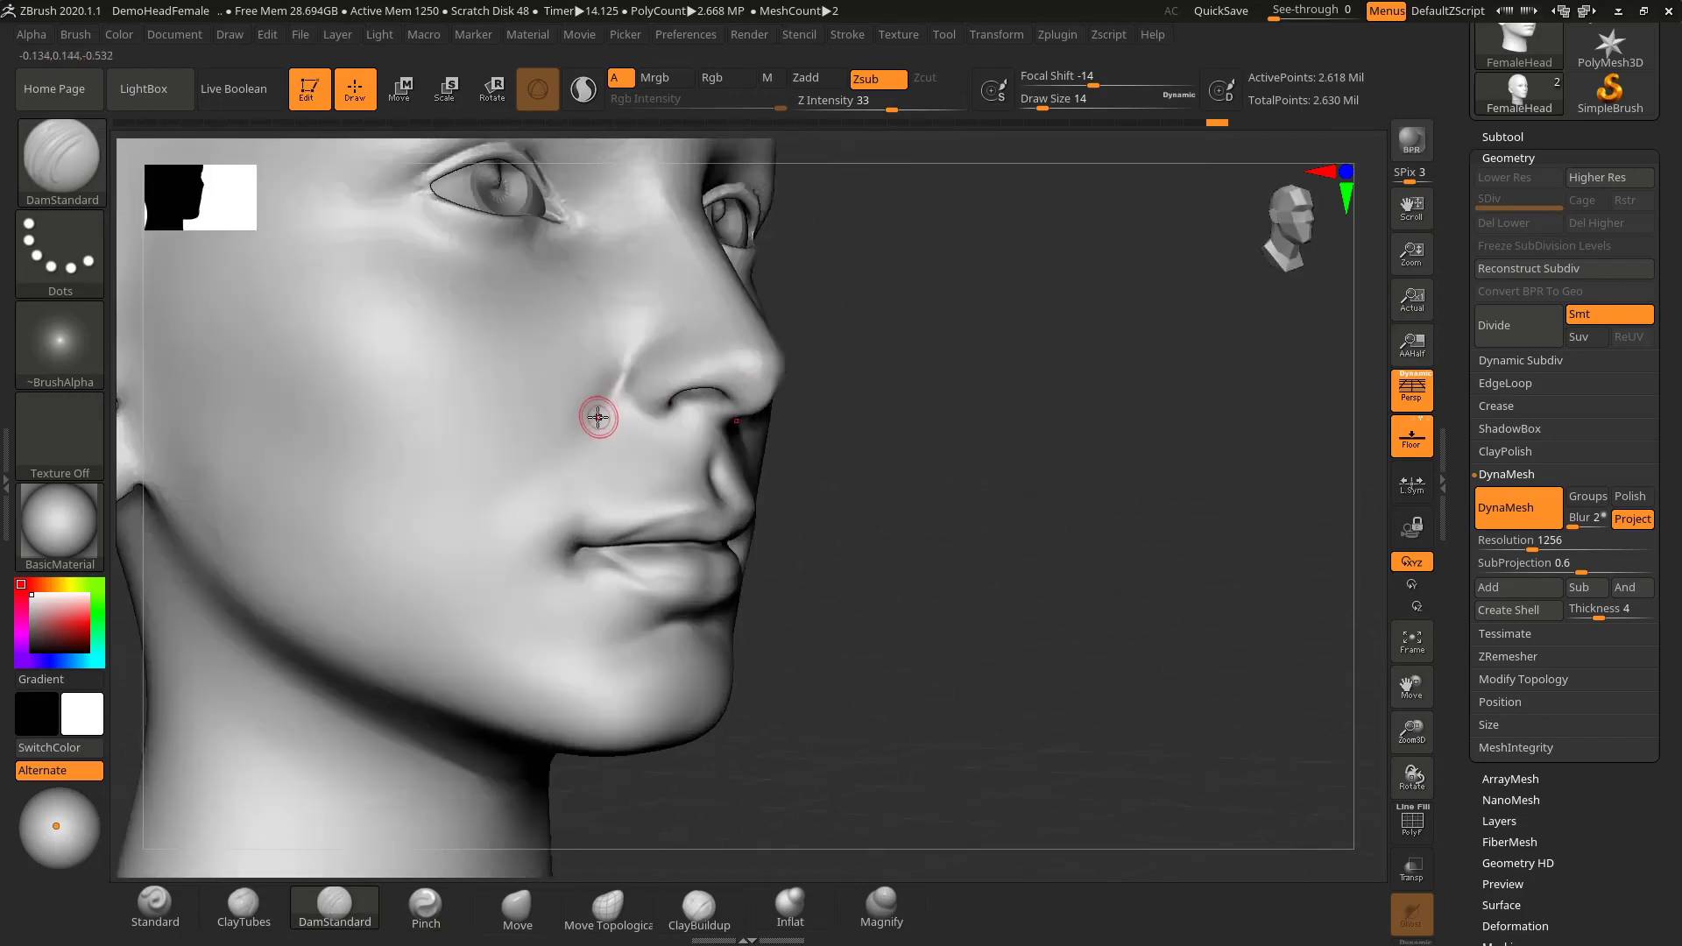
{"action": "key", "text": "bracketright"}
{"action": "key", "text": "shift"}
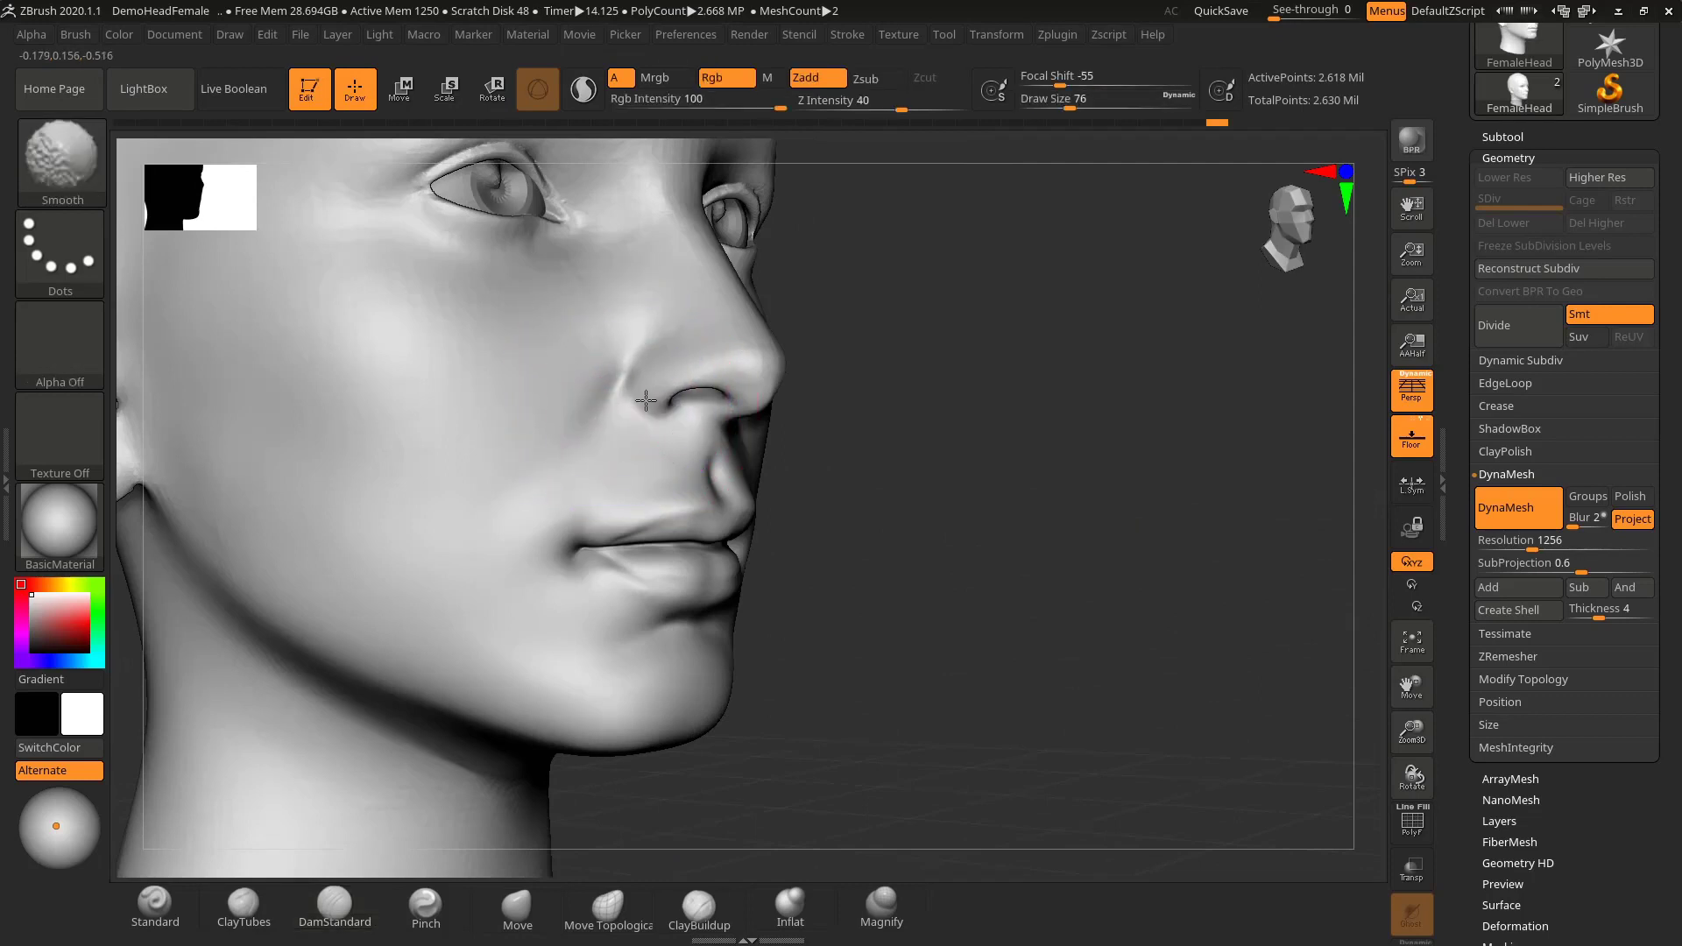
{"action": "mouse_move", "coordinate": [981, 557]}
{"action": "left_mouse_down"}
{"action": "mouse_move", "coordinate": [819, 608]}
{"action": "mouse_move", "coordinate": [981, 514]}
{"action": "mouse_move", "coordinate": [955, 596]}
{"action": "mouse_move", "coordinate": [654, 643]}
{"action": "left_mouse_up"}
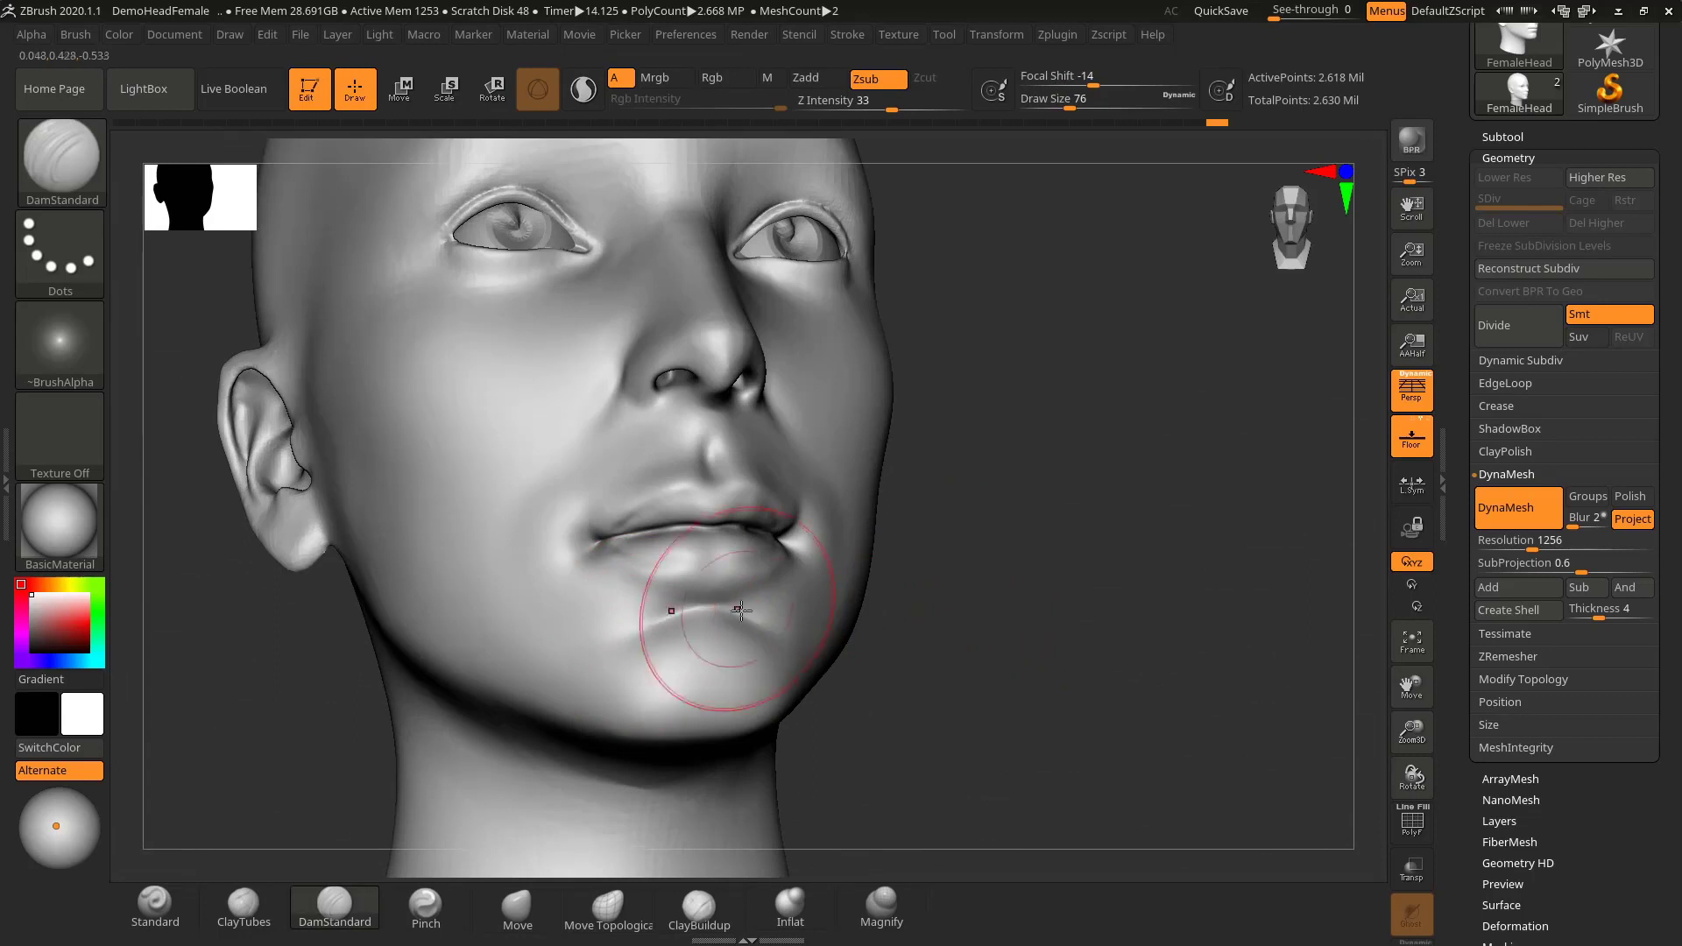
{"action": "key", "text": "shift"}
- Refine the upper lip and the area beneath the lower lip with the Smooth brush at draw size 18
{"action": "mouse_move", "coordinate": [991, 590]}
{"action": "left_mouse_down"}
{"action": "mouse_move", "coordinate": [965, 668]}
{"action": "mouse_move", "coordinate": [984, 590]}
{"action": "mouse_move", "coordinate": [1042, 556]}
{"action": "mouse_move", "coordinate": [1027, 614]}
{"action": "left_mouse_up"}
{"action": "key", "text": "s"}
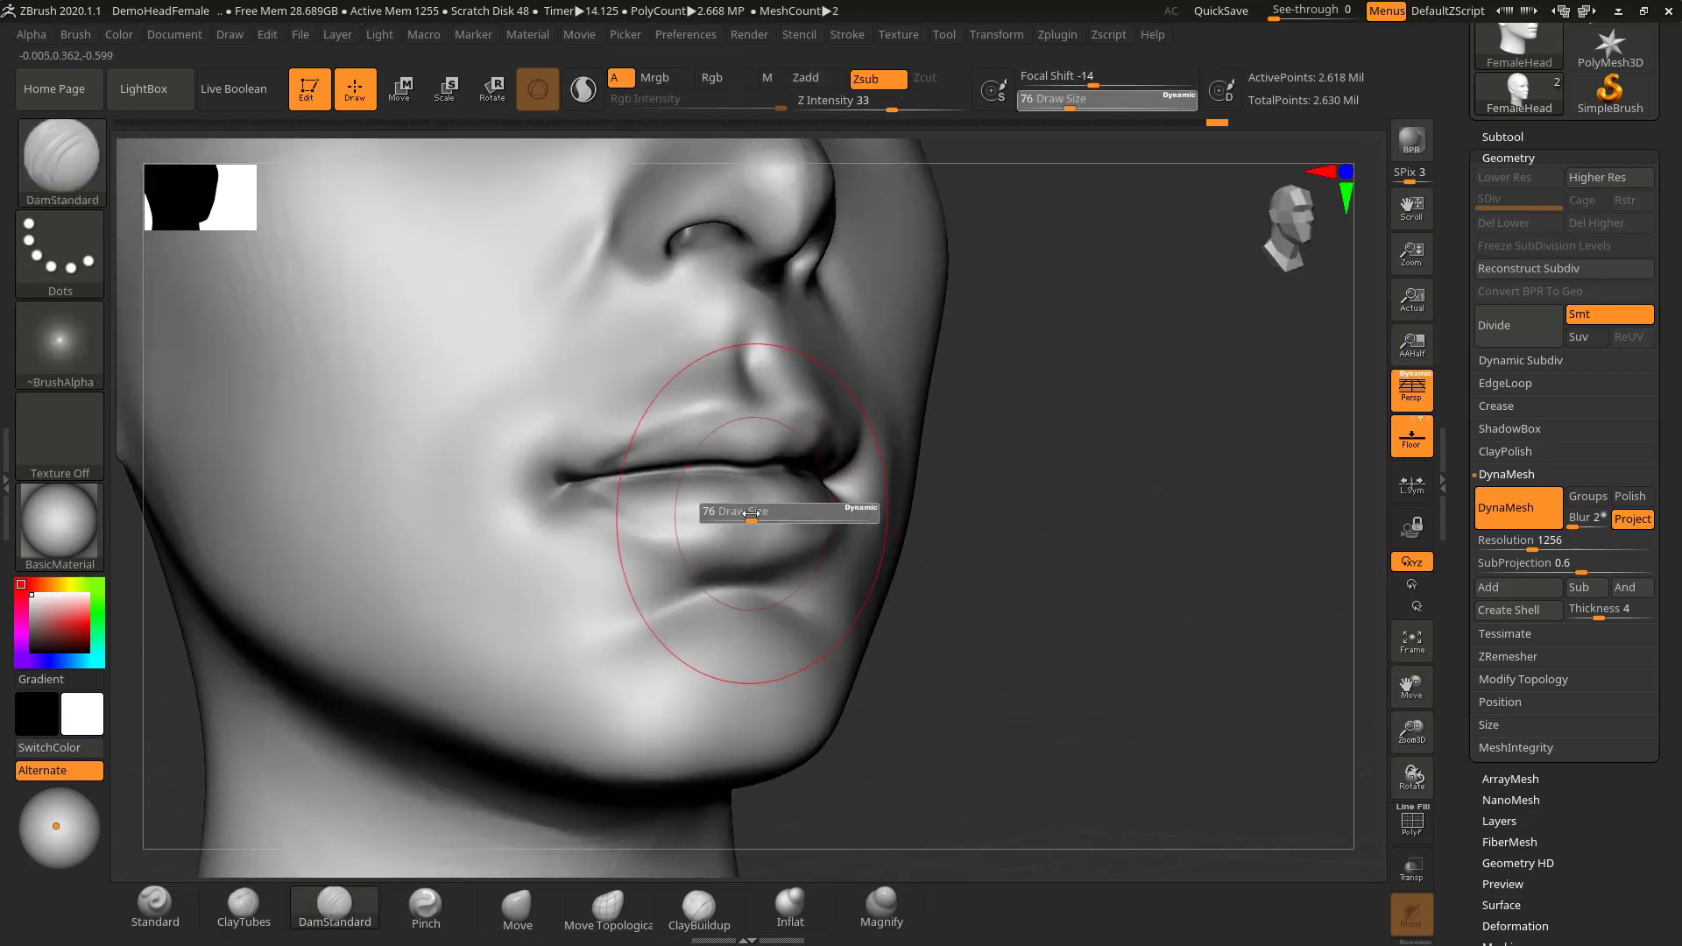
{"action": "left_click_drag", "start_coordinate": [751, 516], "coordinate": [744, 516]}
{"action": "left_click_drag", "start_coordinate": [1004, 478], "coordinate": [1003, 544]}
{"action": "key", "text": "shift"}
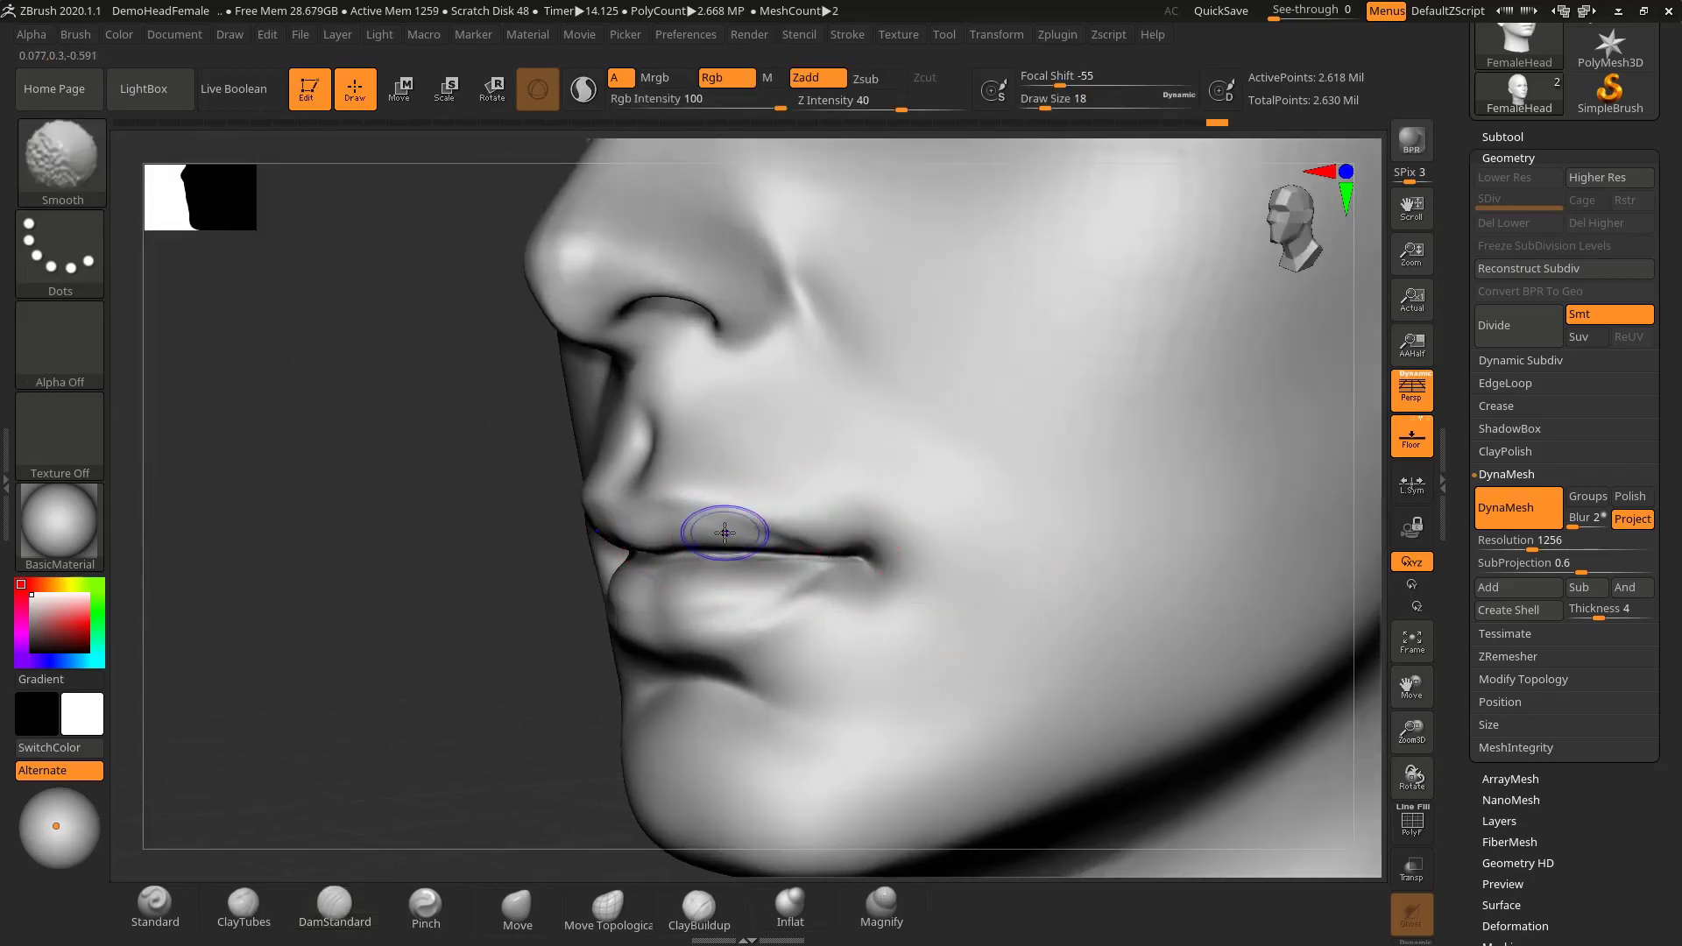
{"action": "left_click_drag", "start_coordinate": [752, 630], "coordinate": [745, 658], "text": "shift"}
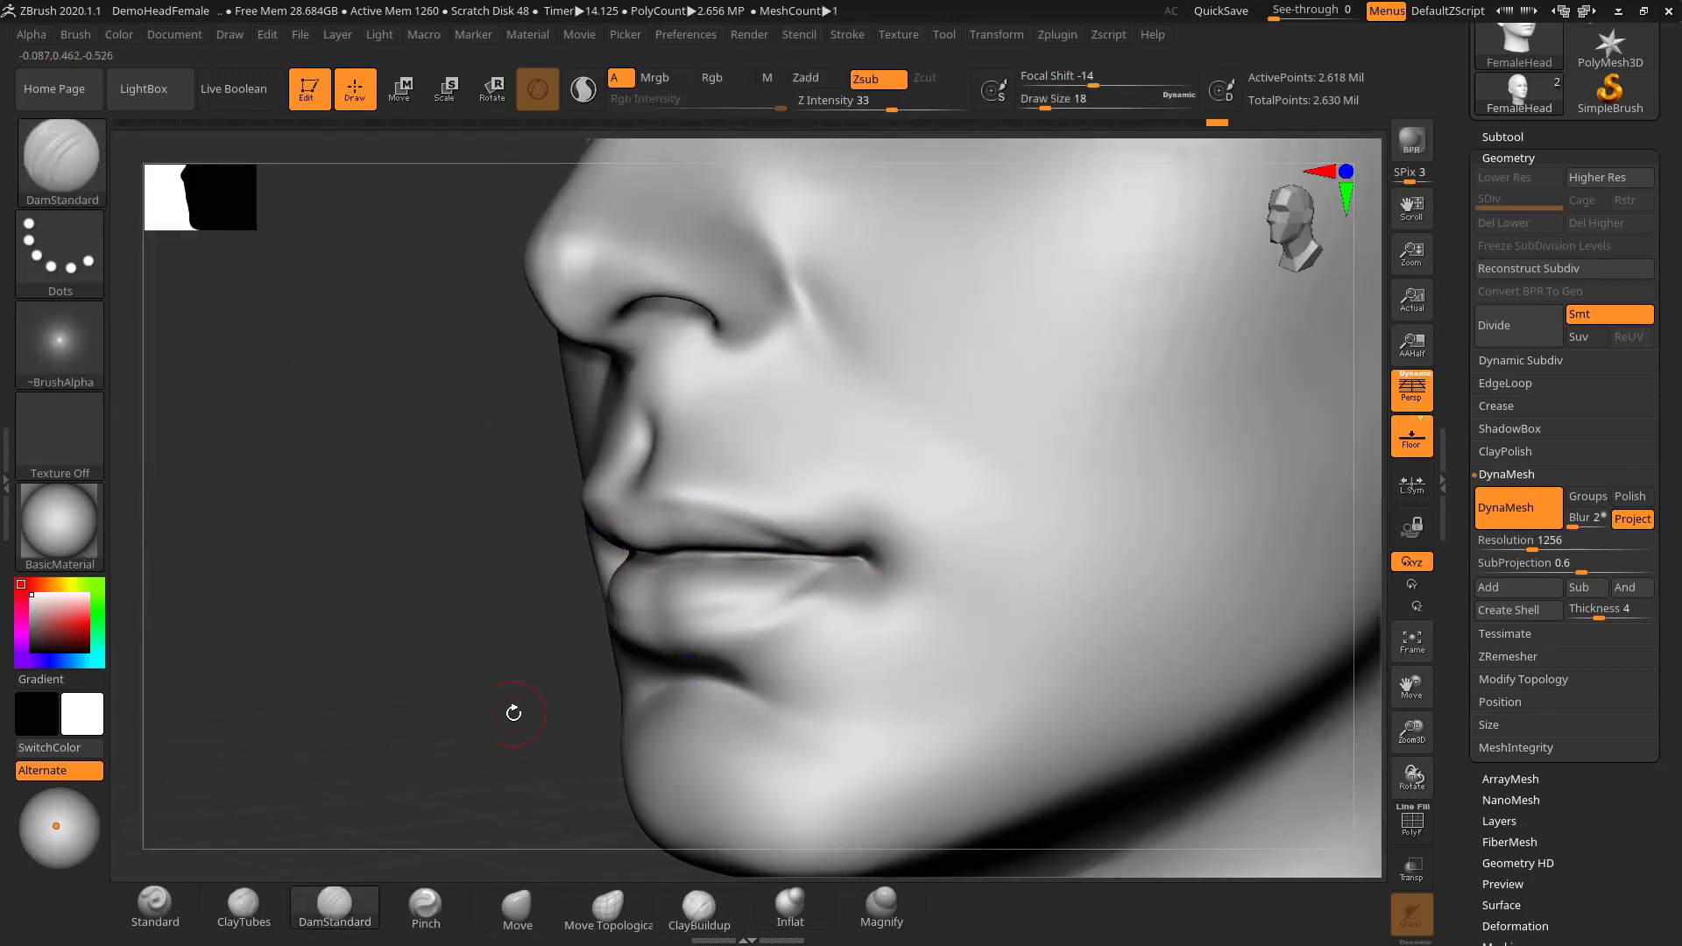
{"action": "mouse_move", "coordinate": [452, 695]}
{"action": "left_mouse_down", "text": "alt"}
{"action": "mouse_move", "coordinate": [387, 687]}
{"action": "mouse_move", "coordinate": [442, 666]}
{"action": "left_mouse_up", "text": "alt"}
{"action": "mouse_move", "coordinate": [1043, 570]}
{"action": "left_mouse_down", "text": "alt"}
{"action": "mouse_move", "coordinate": [1057, 631]}
{"action": "mouse_move", "coordinate": [932, 593]}
{"action": "left_mouse_up", "text": "alt"}
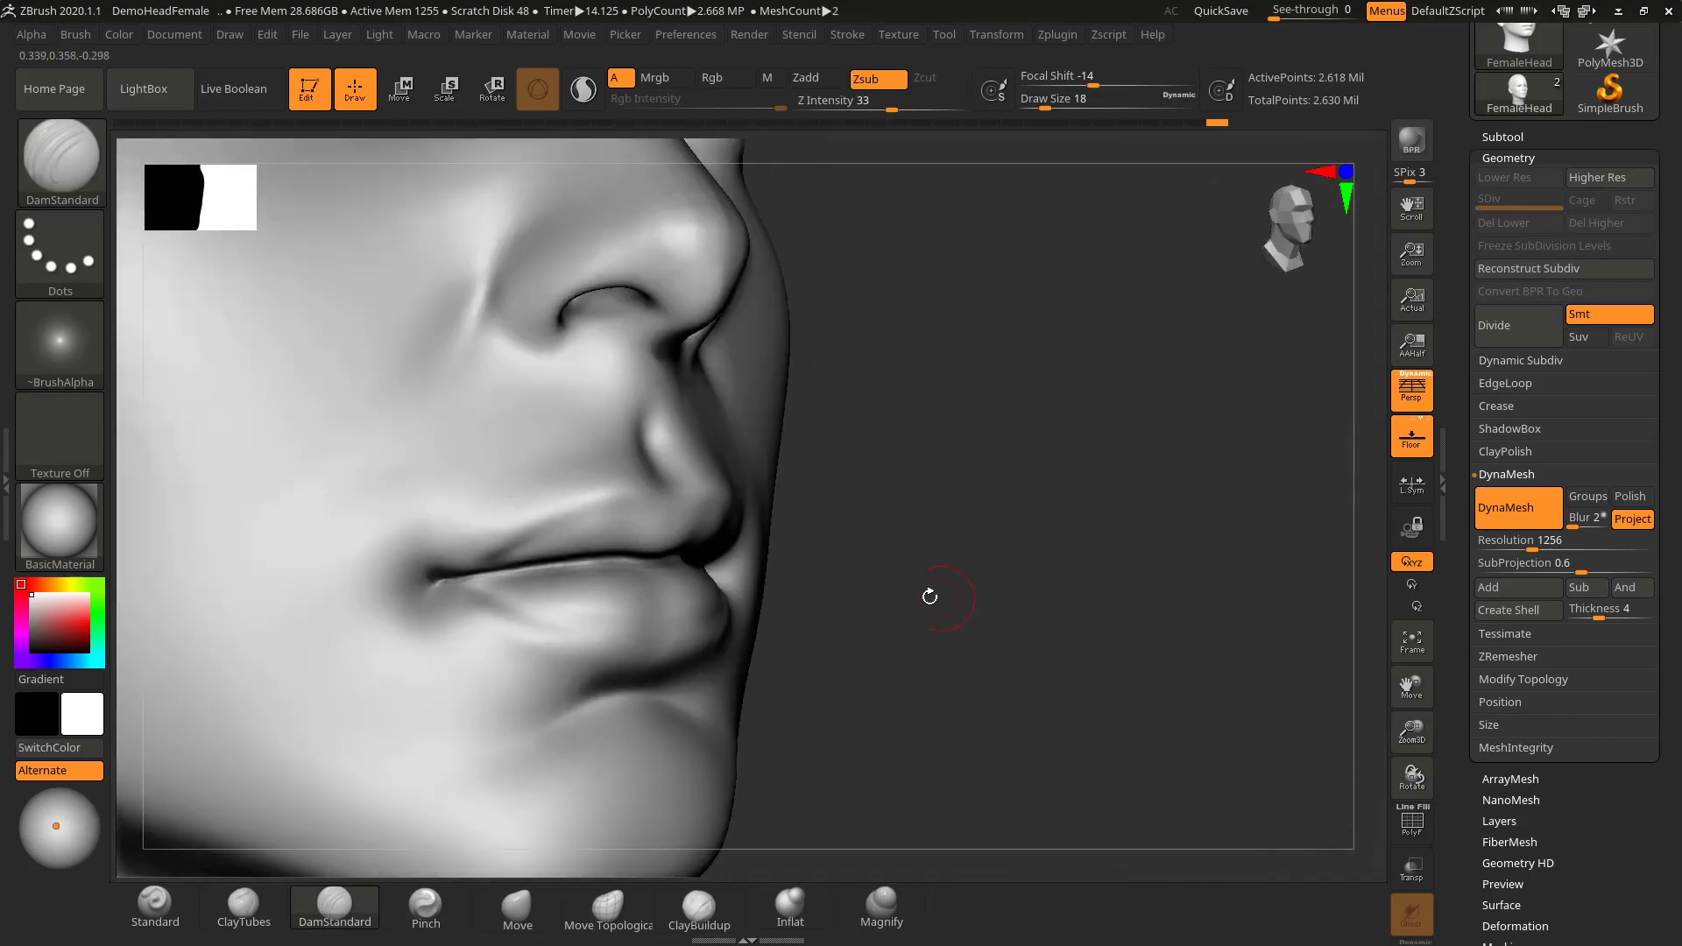
{"action": "key", "text": "shift"}
- Carve fine vertical wrinkles into the middle of the upper lip with DamStandard at draw size 8
{"action": "mouse_move", "coordinate": [921, 502]}
{"action": "left_mouse_down"}
{"action": "mouse_move", "coordinate": [981, 575]}
{"action": "mouse_move", "coordinate": [1062, 601]}
{"action": "left_mouse_up"}
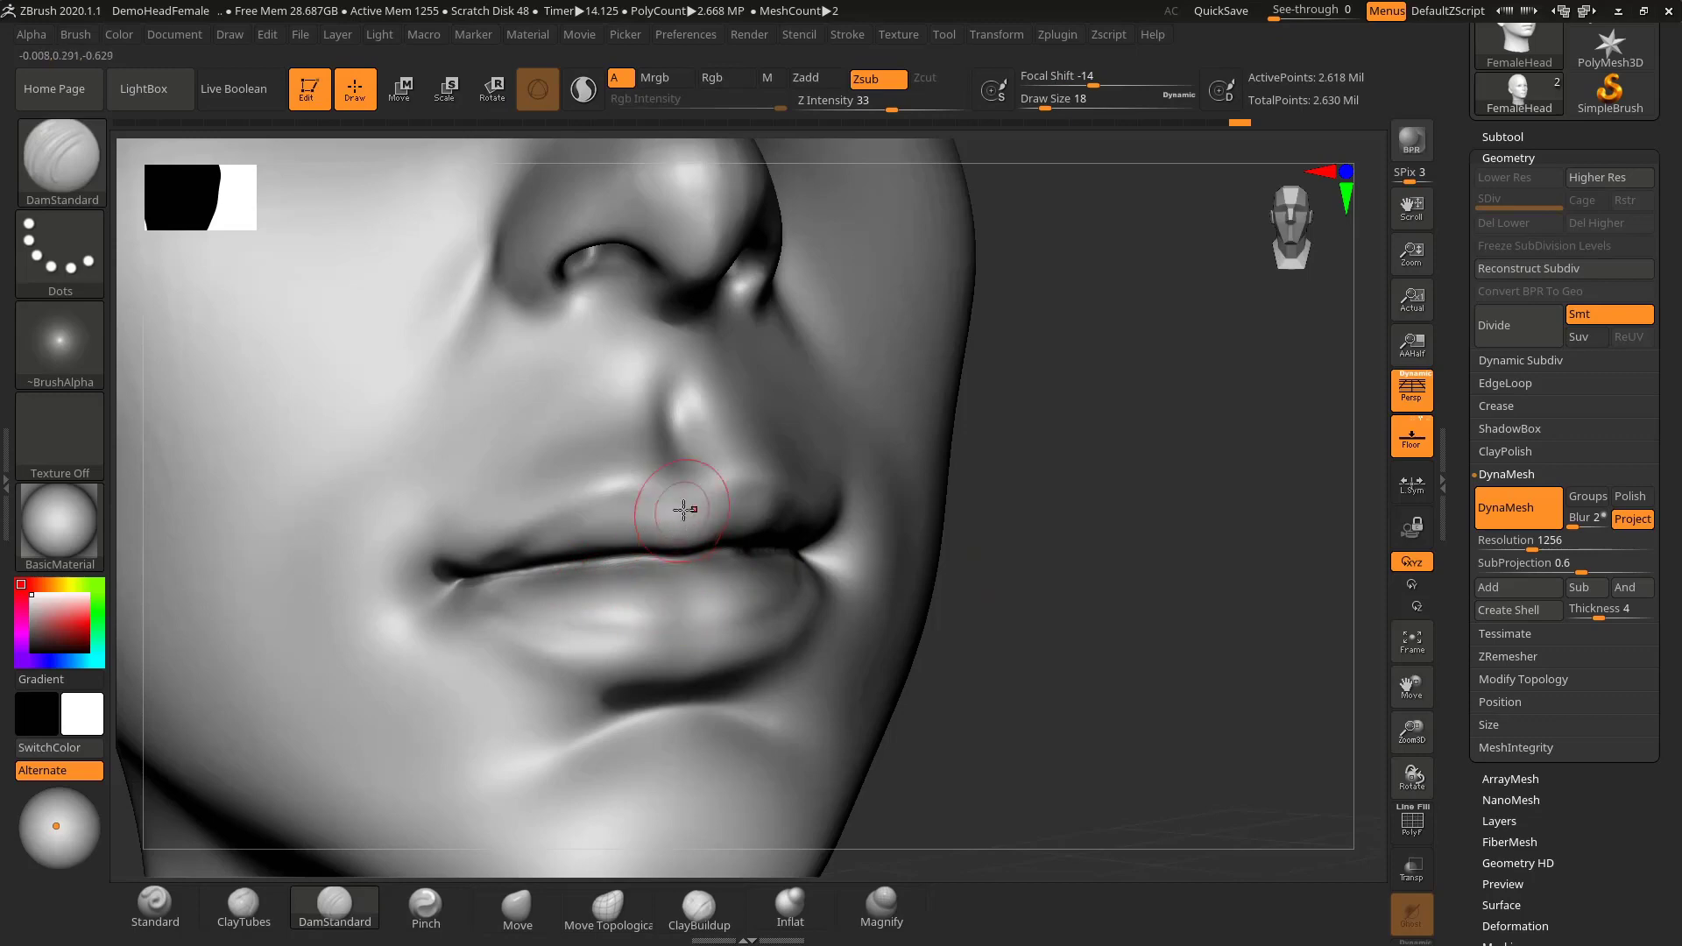
{"action": "left_click_drag", "start_coordinate": [1048, 541], "coordinate": [758, 529]}
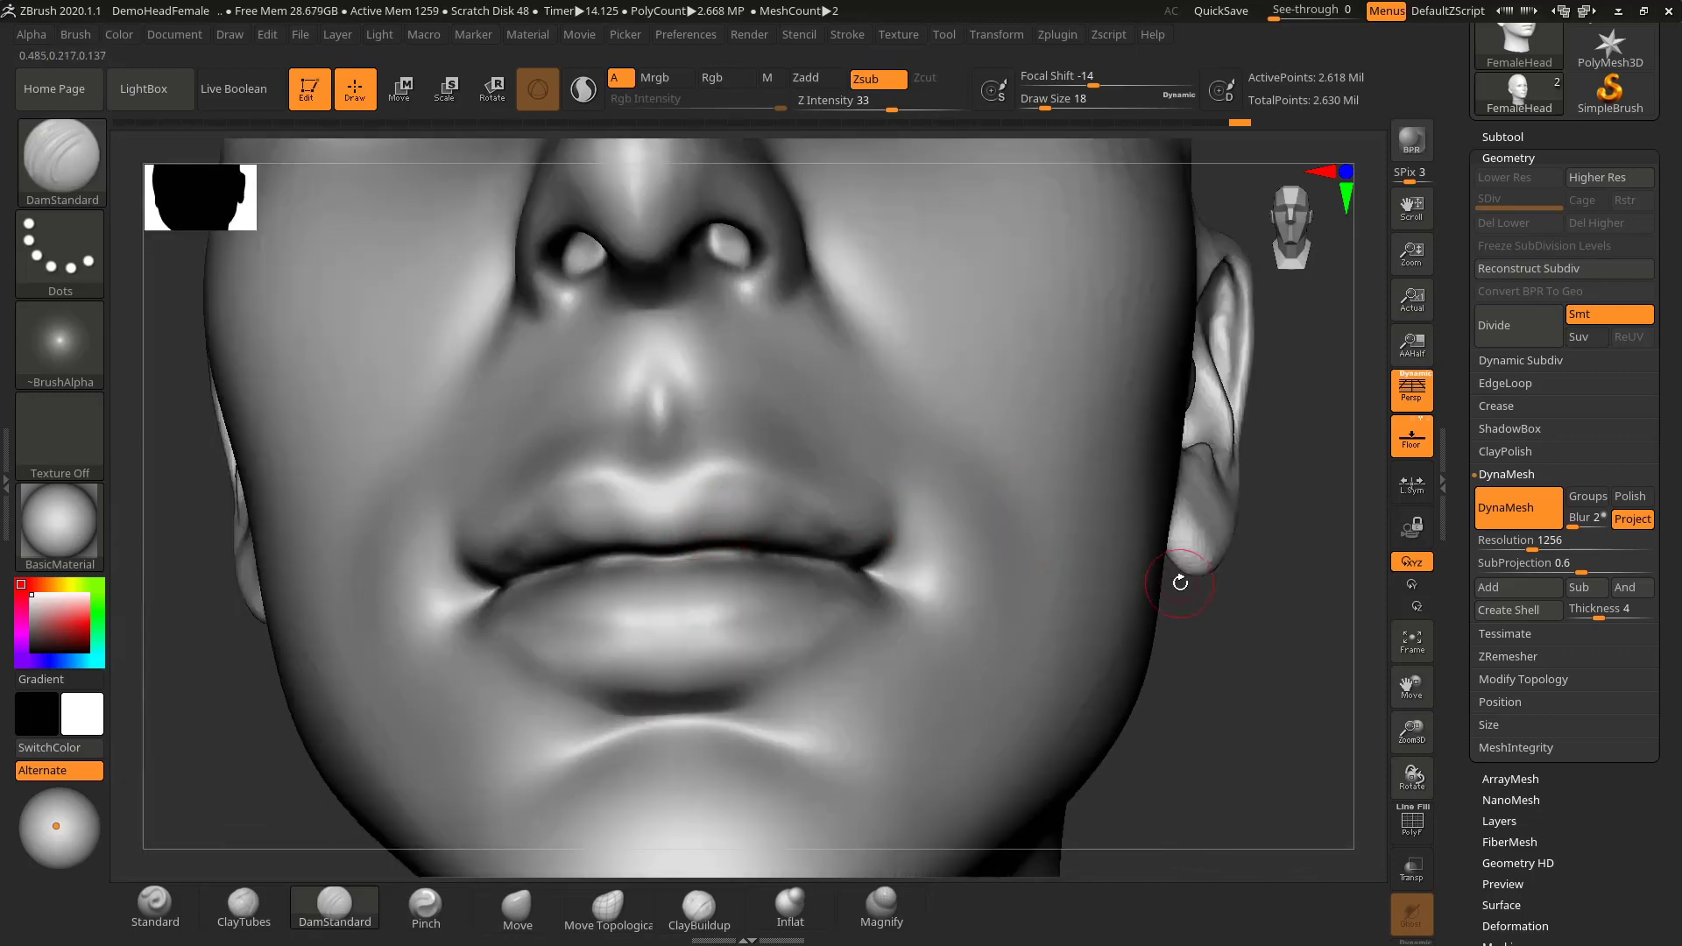
{"action": "left_click_drag", "start_coordinate": [1249, 649], "coordinate": [960, 565]}
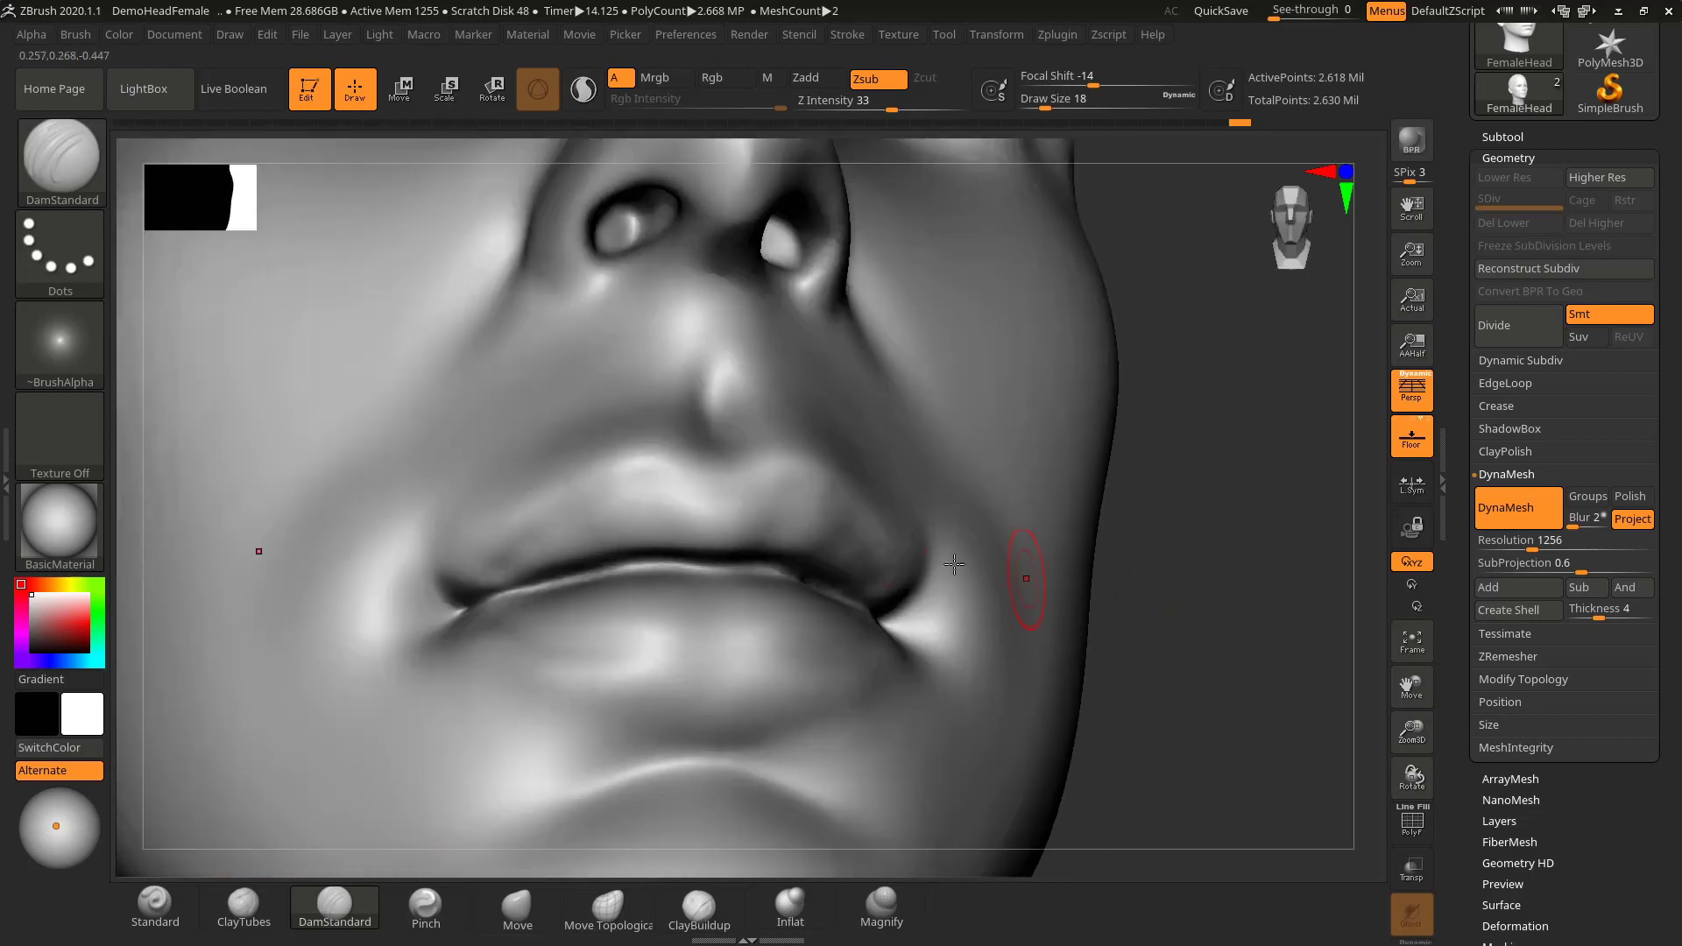
{"action": "key", "text": "s"}
{"action": "left_click_drag", "start_coordinate": [720, 515], "coordinate": [712, 515]}
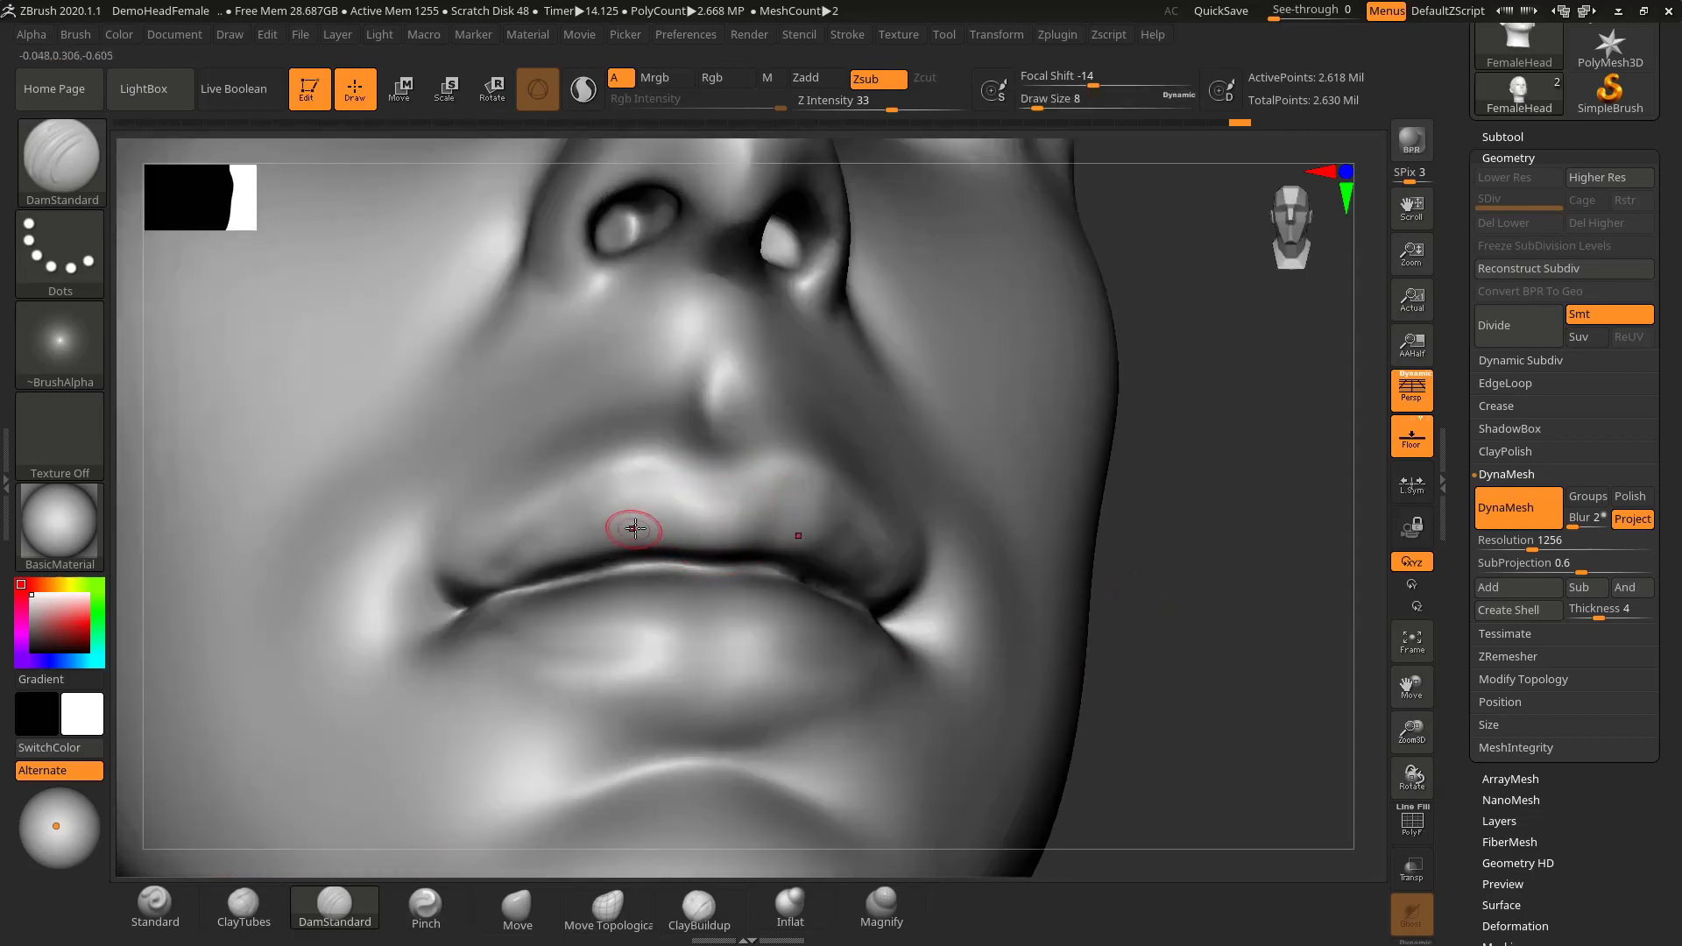
{"action": "left_click_drag", "start_coordinate": [1221, 525], "coordinate": [705, 511]}
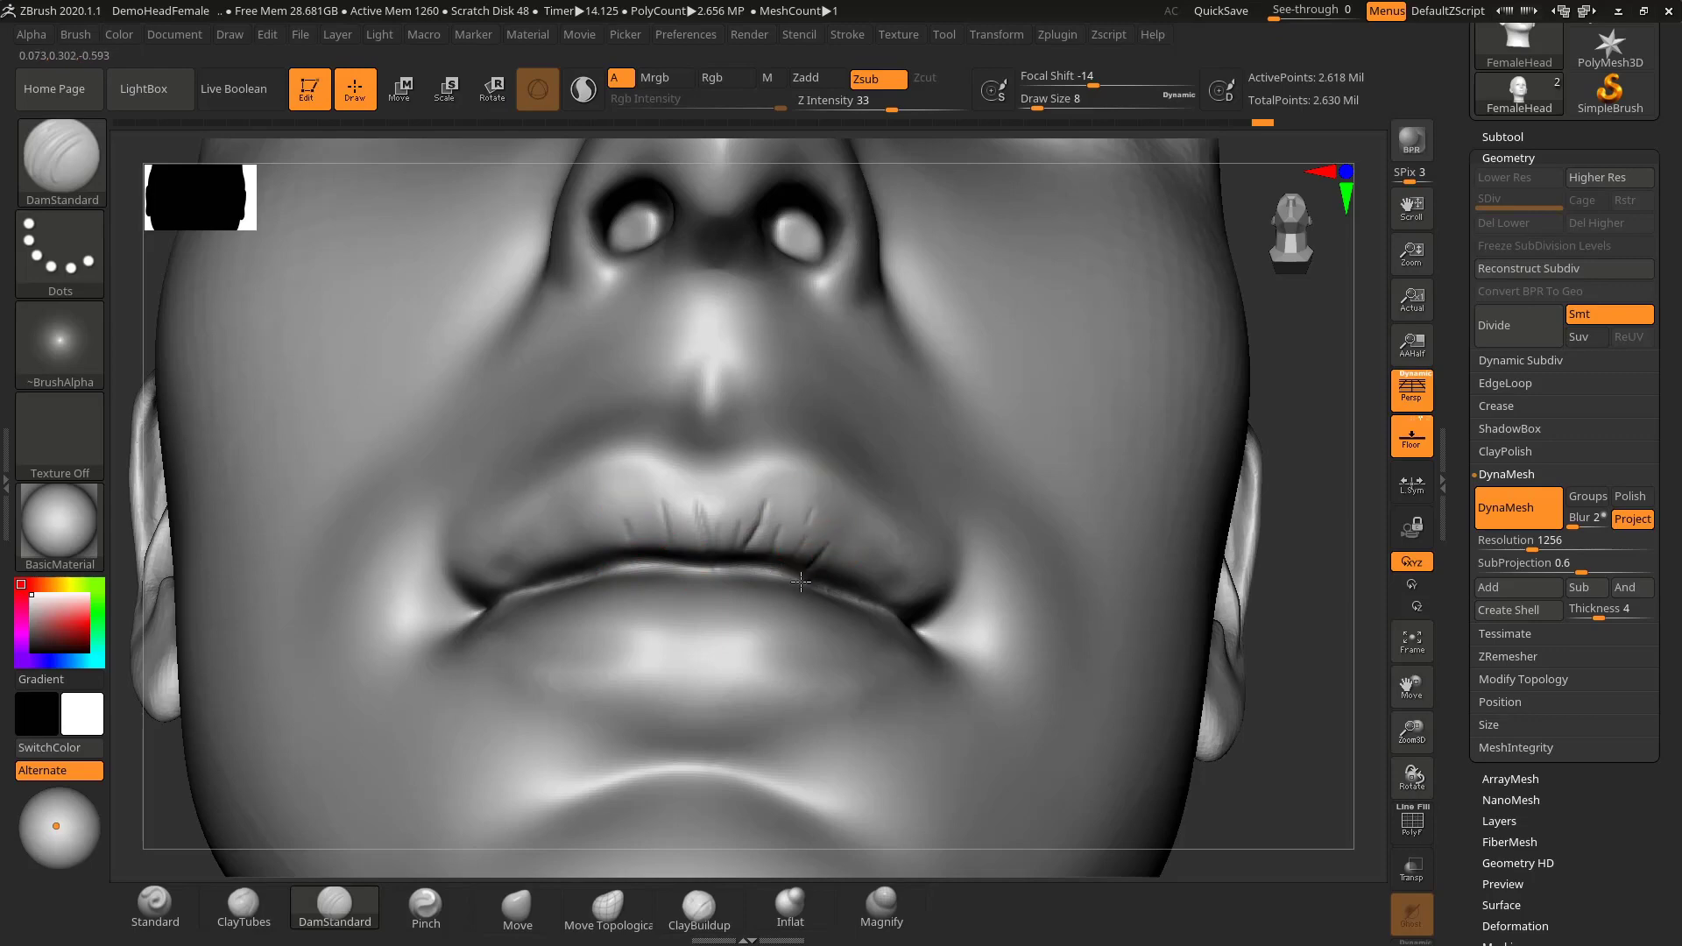
- Puff up the flesh between the upper lip wrinkles with the Inflat brush at draw size 13
{"action": "left_click_drag", "start_coordinate": [1255, 645], "coordinate": [1229, 576]}
{"action": "left_click", "coordinate": [790, 905]}
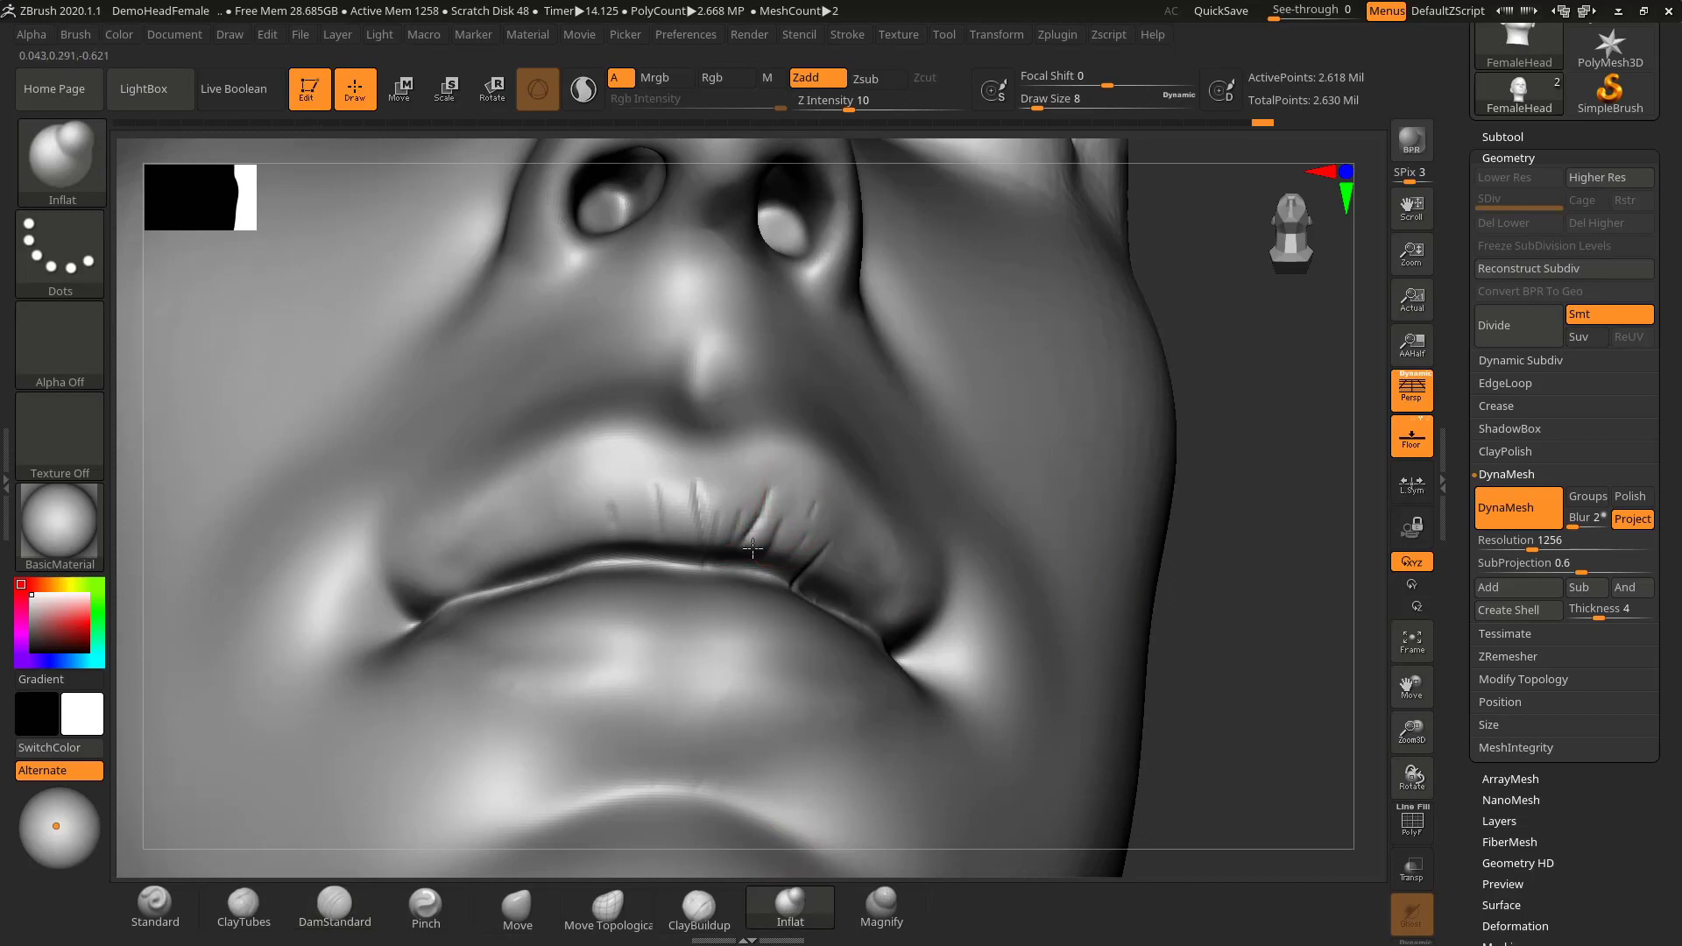
{"action": "key", "text": "s"}
{"action": "mouse_move", "coordinate": [754, 480]}
{"action": "left_mouse_down"}
{"action": "mouse_move", "coordinate": [786, 487]}
{"action": "mouse_move", "coordinate": [723, 549]}
{"action": "left_mouse_up"}
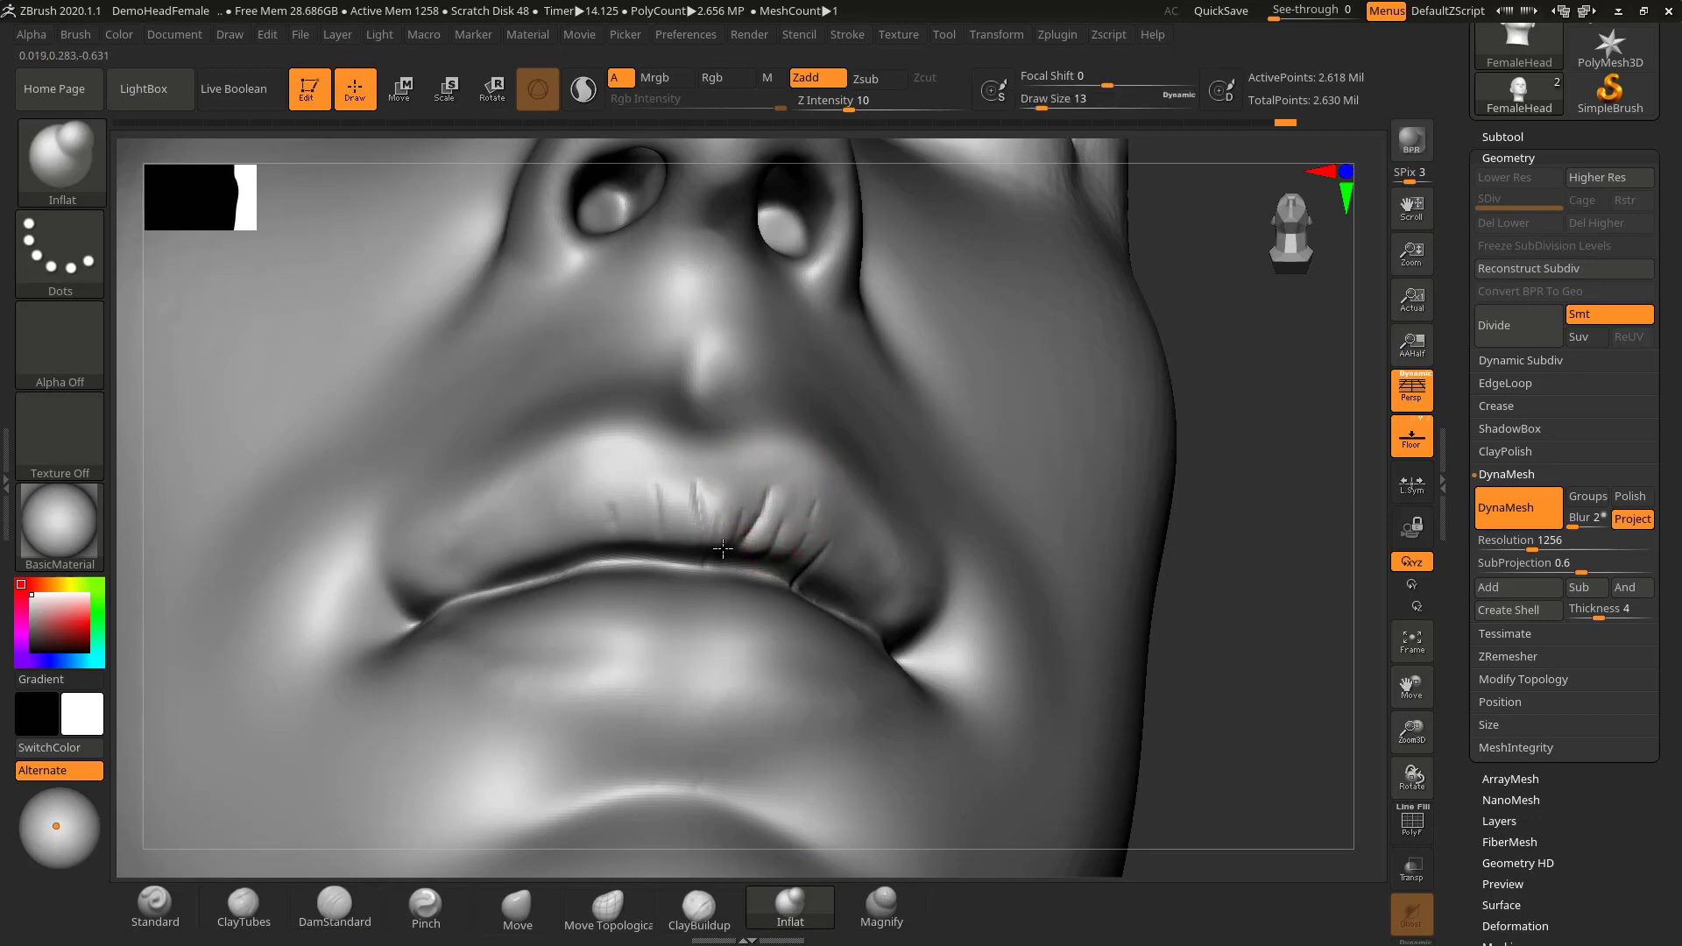
- Inflate the upper lip out toward the mouth corner at draw size 14 and between its wrinkles at draw size 8
{"action": "left_click_drag", "start_coordinate": [1264, 607], "coordinate": [1012, 554]}
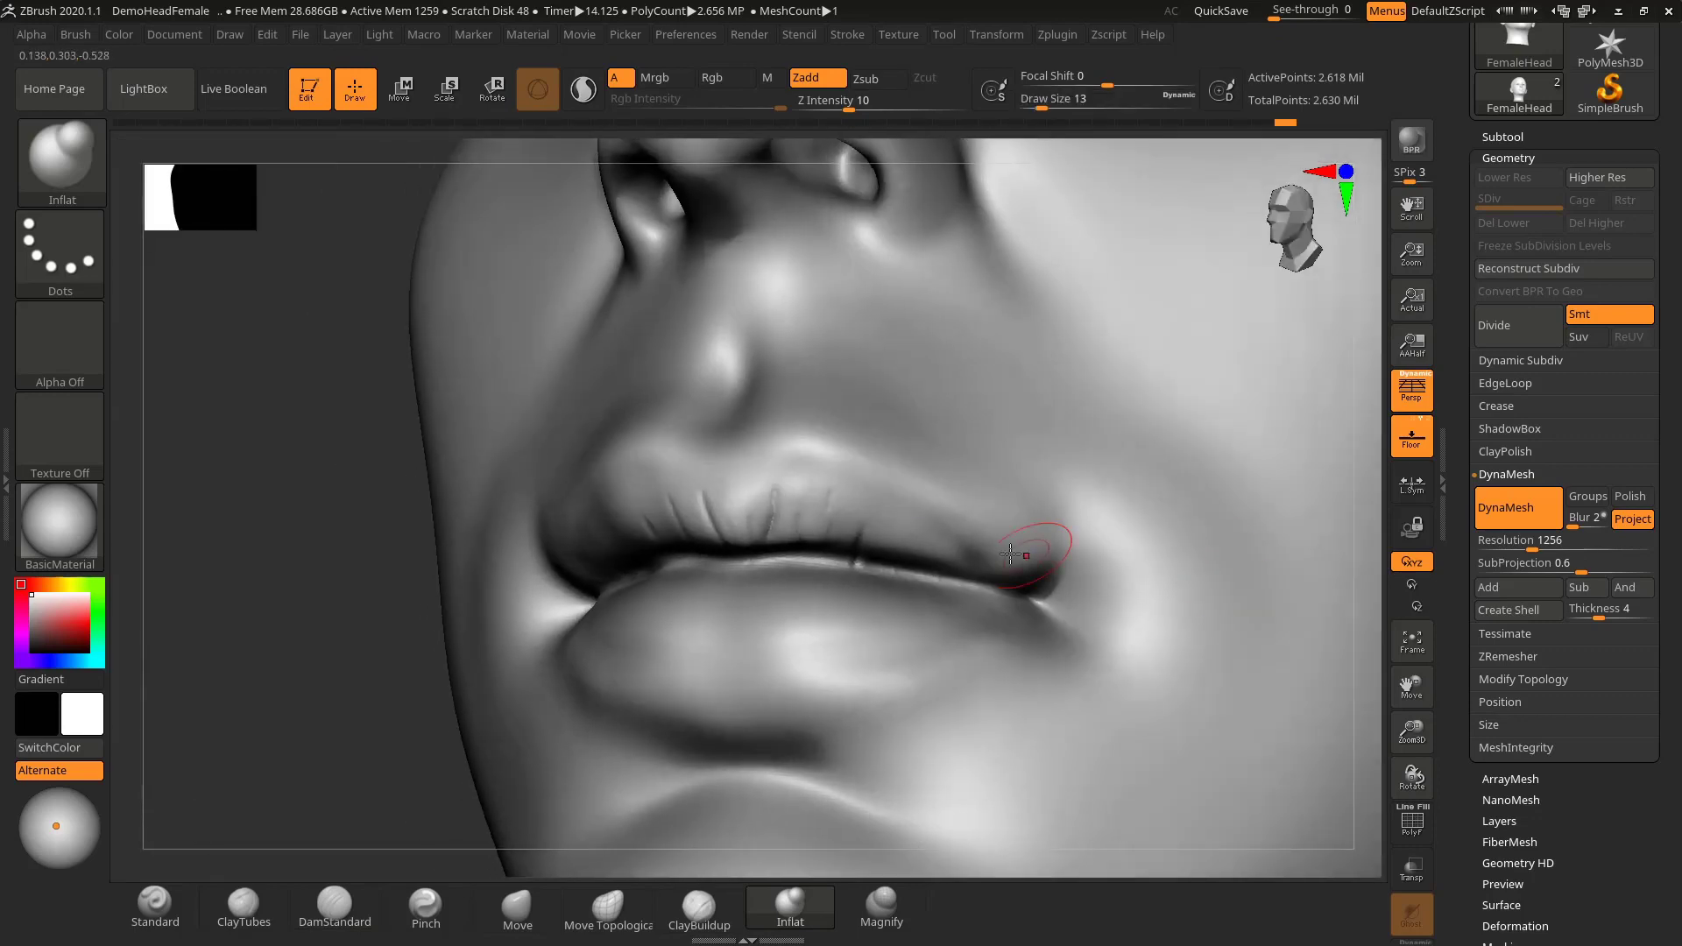
{"action": "key", "text": "s"}
{"action": "key", "text": "s"}
{"action": "left_click_drag", "start_coordinate": [815, 504], "coordinate": [820, 504]}
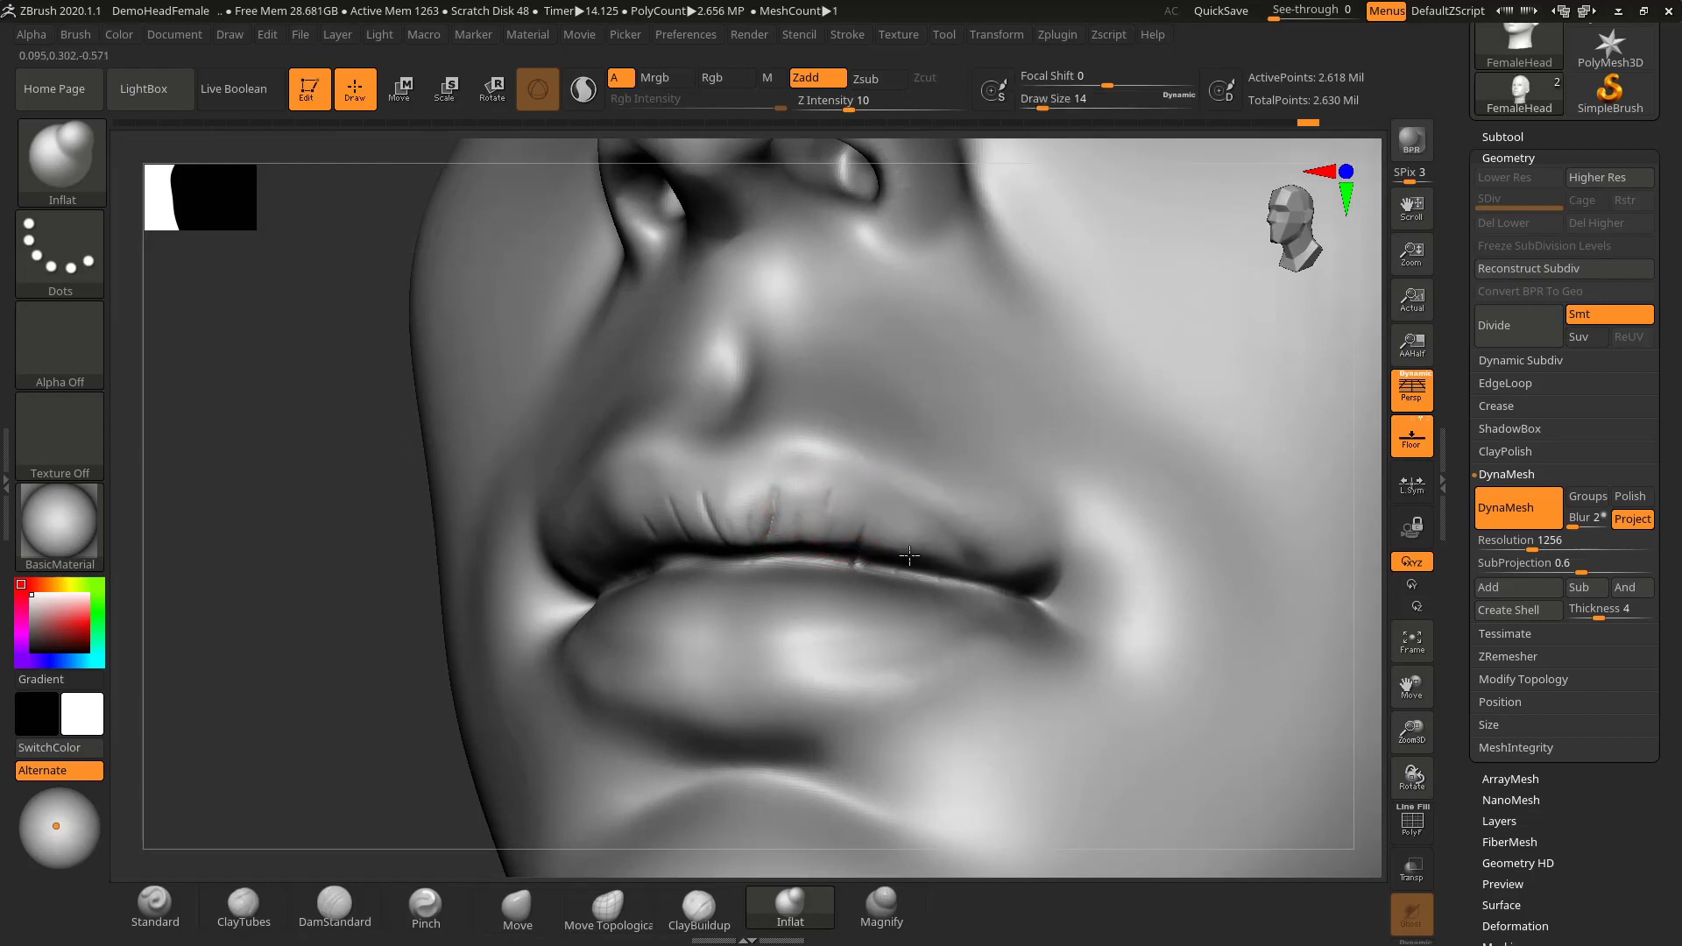
{"action": "left_click_drag", "start_coordinate": [243, 654], "coordinate": [675, 489]}
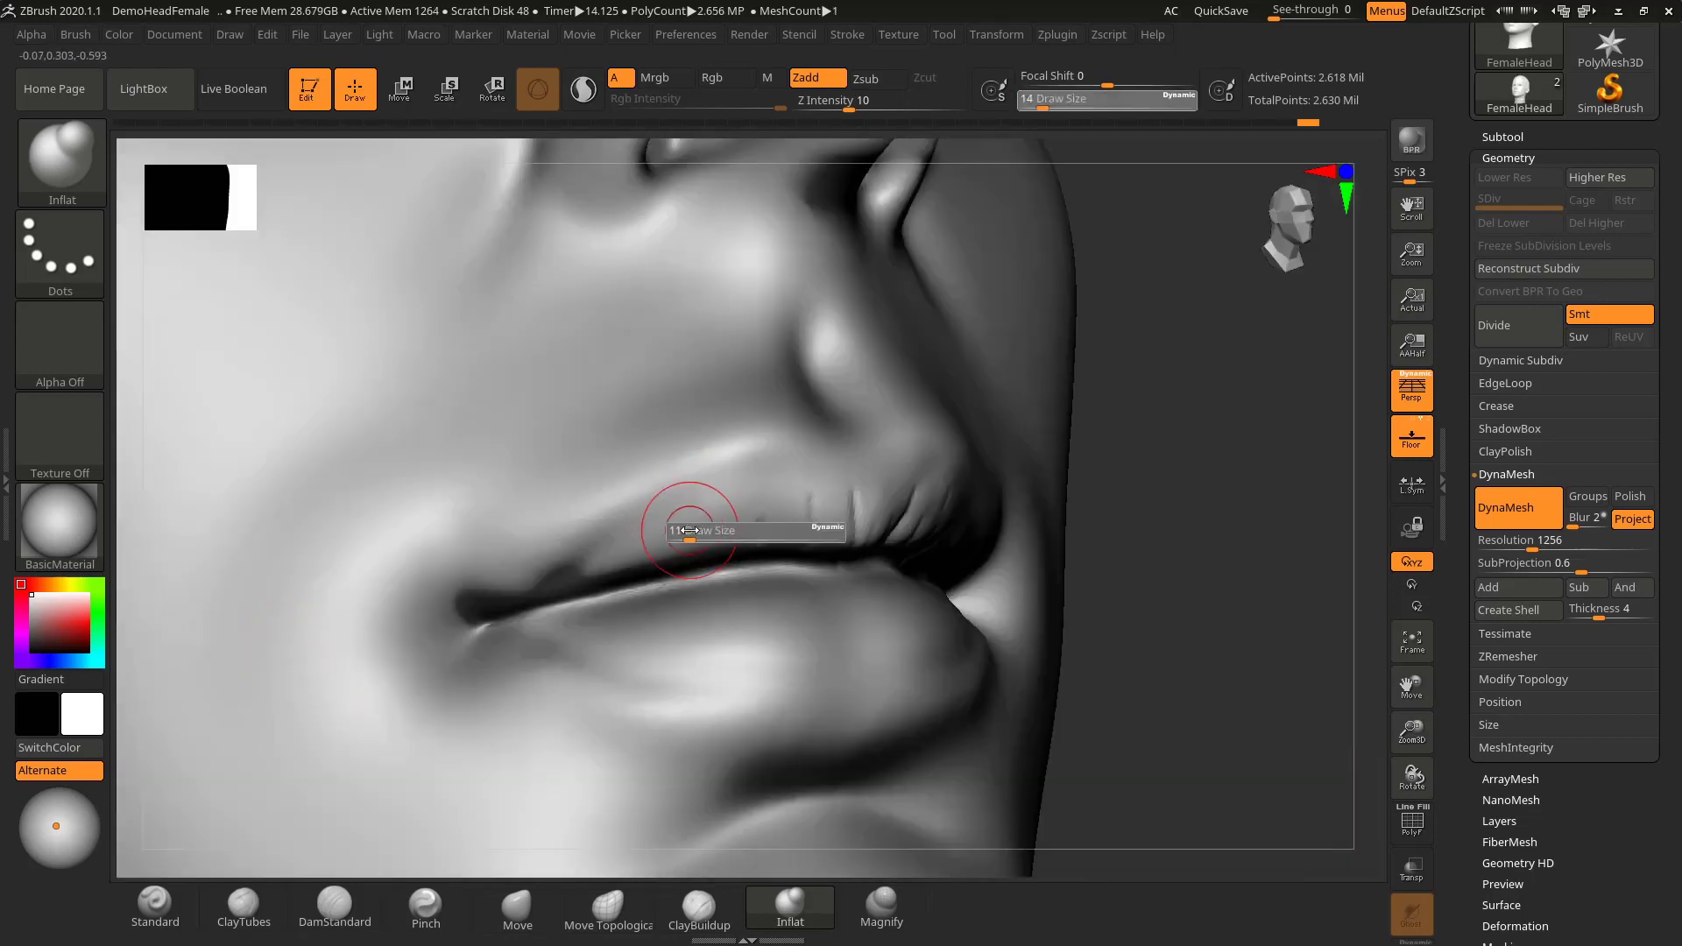
{"action": "key", "text": "["}
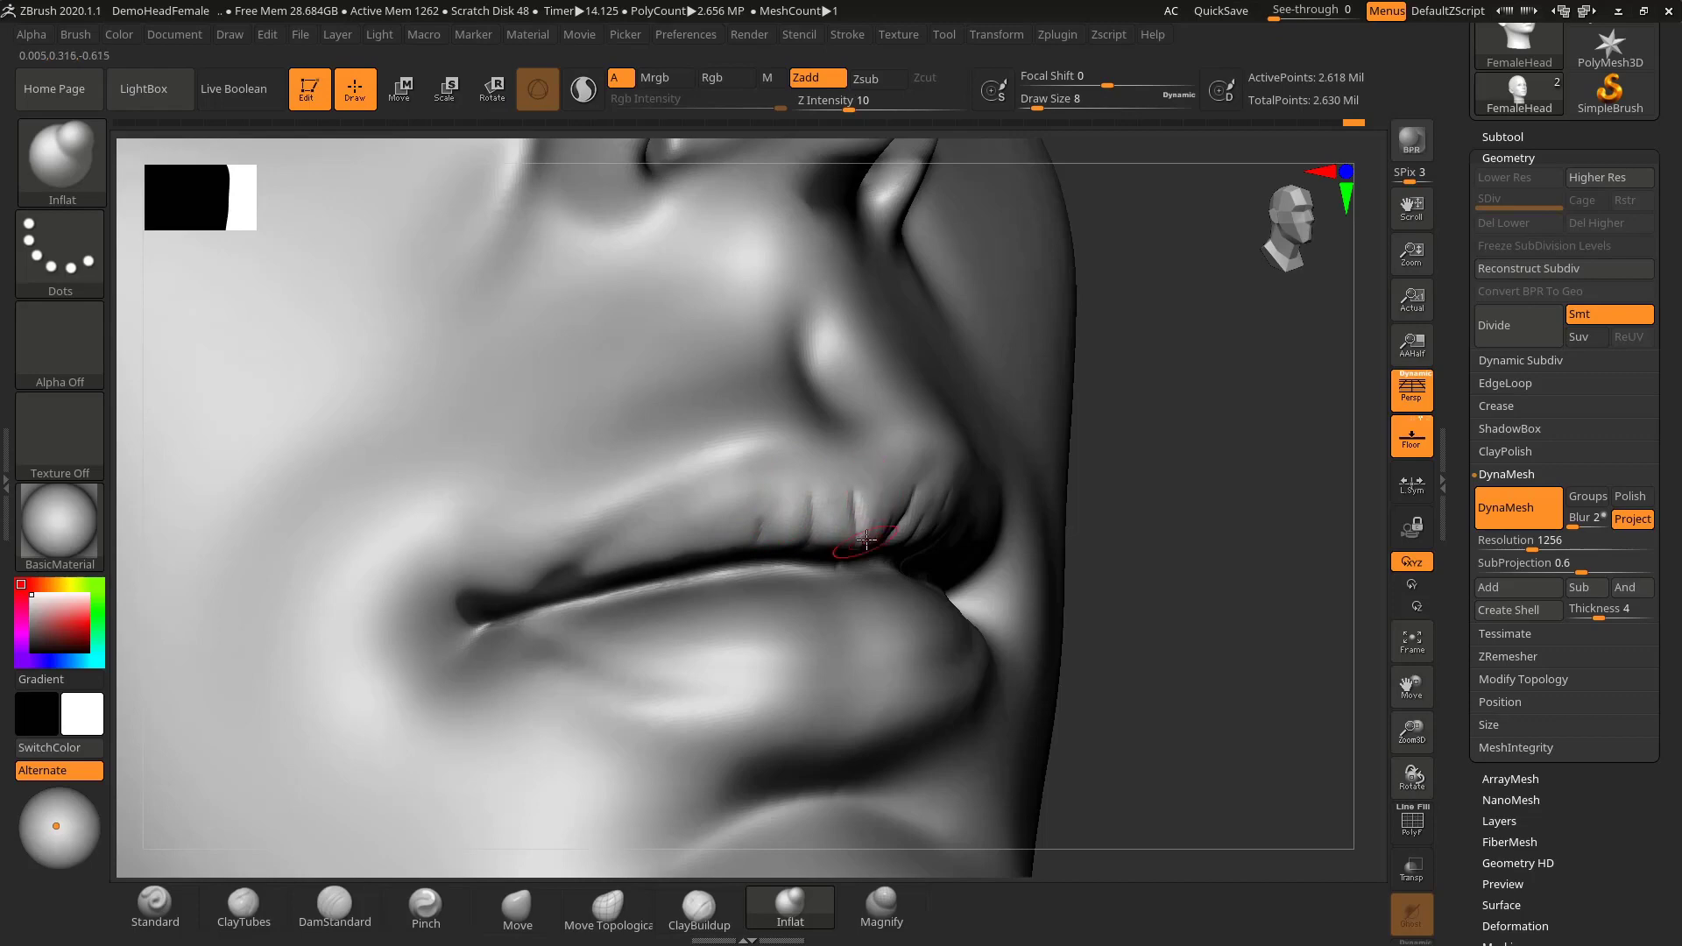
- Soften the upper lip wrinkles with the Smooth brush at draw size 18, checking the mouth from several angles
{"action": "left_click_drag", "start_coordinate": [1210, 486], "coordinate": [1008, 503], "text": "alt"}
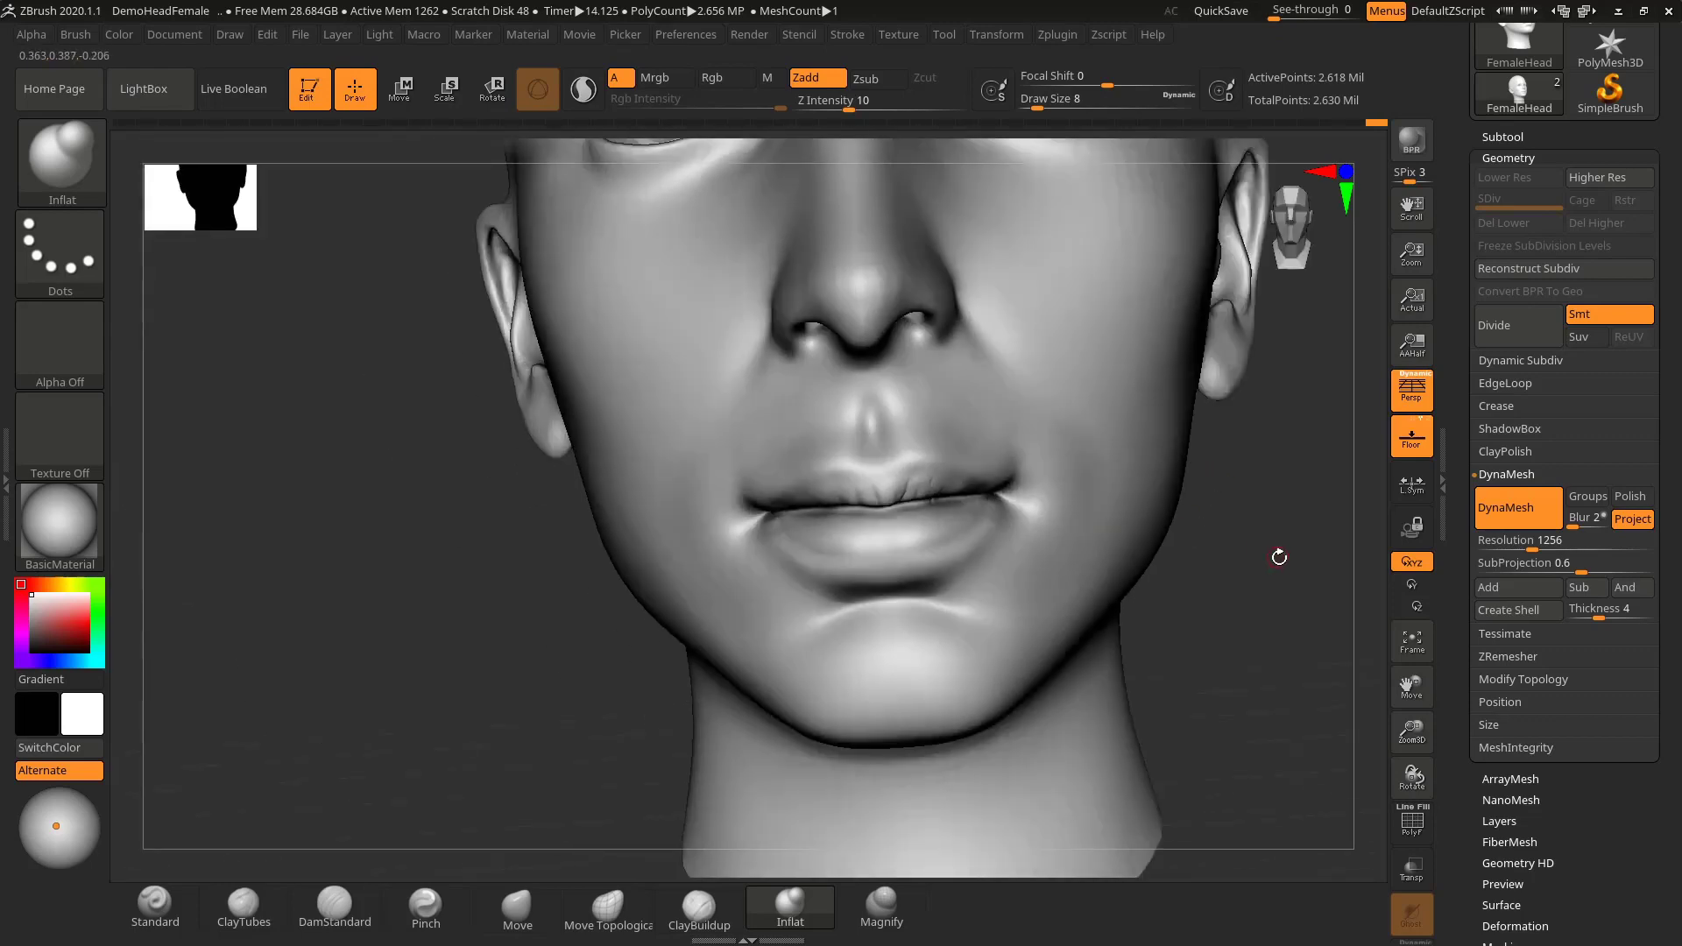
{"action": "left_click_drag", "start_coordinate": [1277, 556], "coordinate": [1071, 497]}
{"action": "key", "text": "s"}
{"action": "left_click_drag", "start_coordinate": [876, 495], "coordinate": [992, 480]}
{"action": "mouse_move", "coordinate": [547, 605]}
{"action": "left_mouse_down"}
{"action": "mouse_move", "coordinate": [661, 616]}
{"action": "mouse_move", "coordinate": [838, 553]}
{"action": "left_mouse_up"}
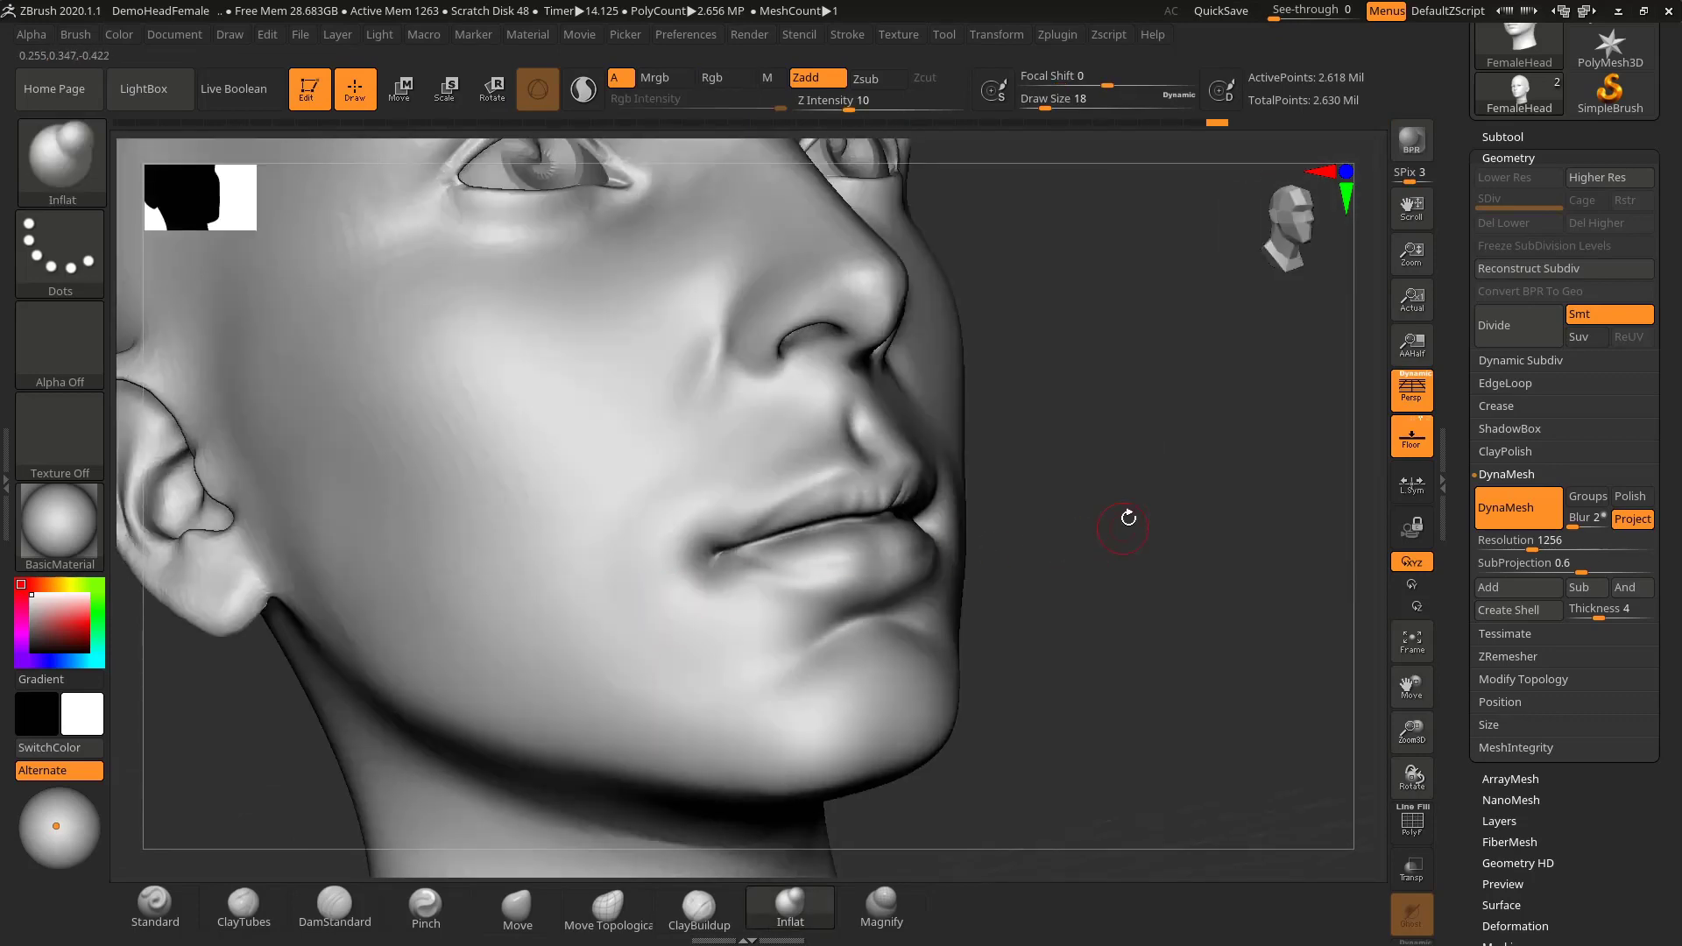
{"action": "mouse_move", "coordinate": [1192, 524]}
{"action": "left_mouse_down"}
{"action": "mouse_move", "coordinate": [1076, 461]}
{"action": "mouse_move", "coordinate": [916, 496]}
{"action": "left_mouse_up"}
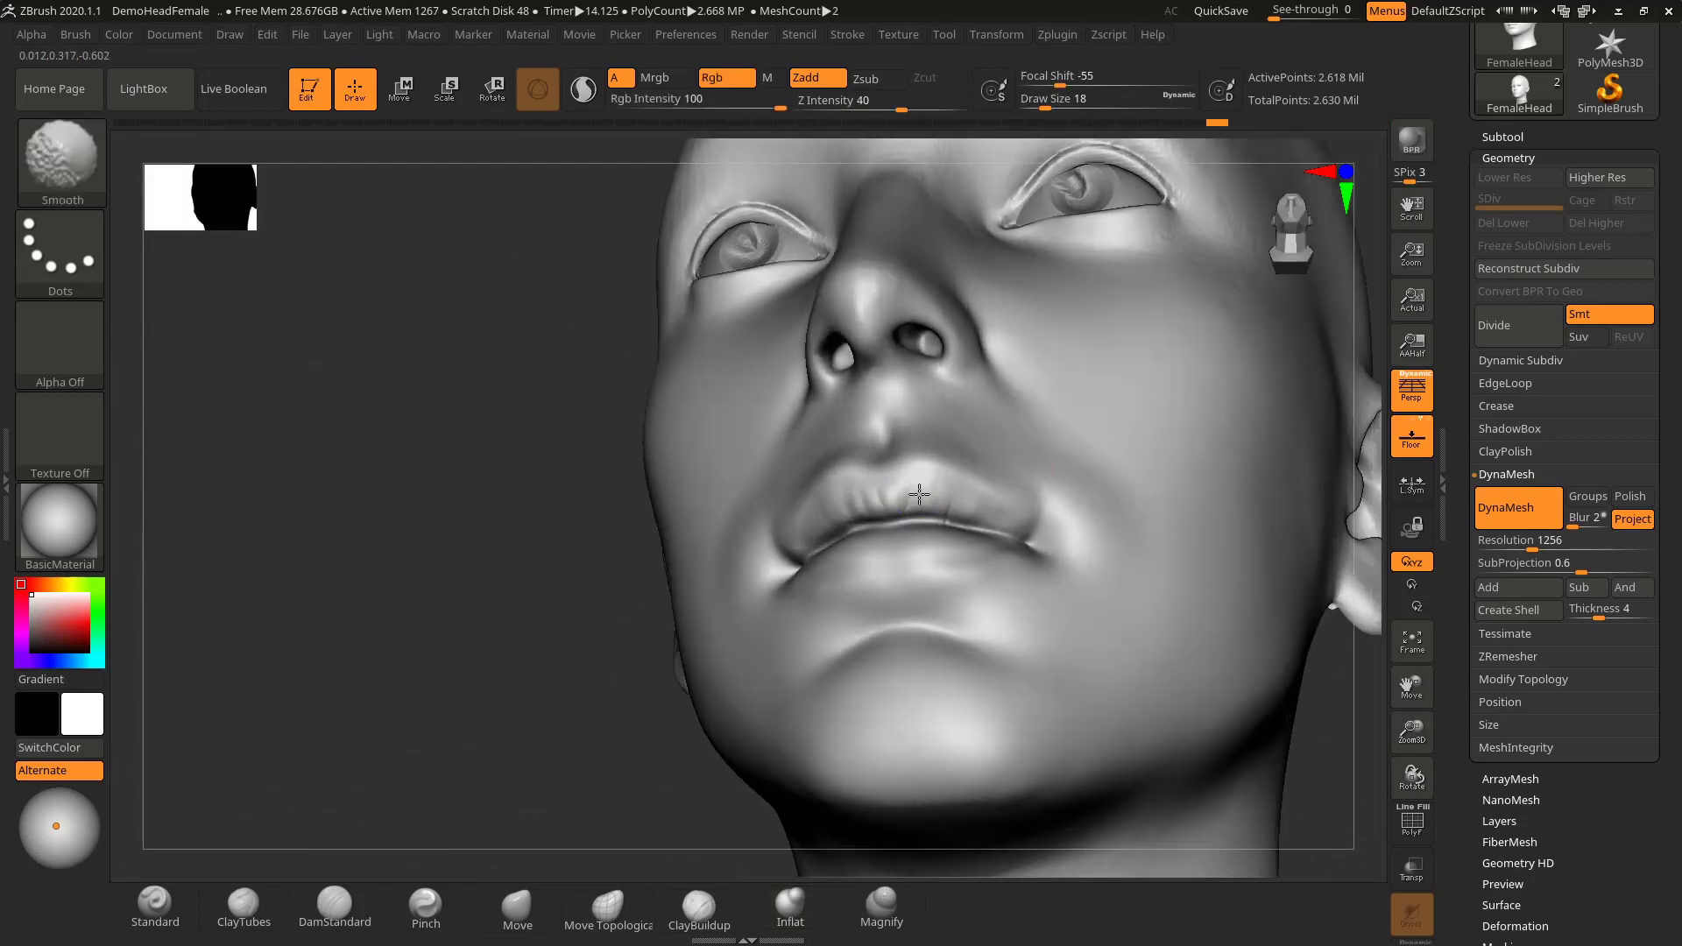
- Carve a fine vertical wrinkle into the upper lip beside the center with DamStandard at draw size 7
{"action": "mouse_move", "coordinate": [560, 627]}
{"action": "left_mouse_down"}
{"action": "mouse_move", "coordinate": [1096, 563]}
{"action": "mouse_move", "coordinate": [1172, 481]}
{"action": "mouse_move", "coordinate": [1216, 503]}
{"action": "mouse_move", "coordinate": [1164, 503]}
{"action": "mouse_move", "coordinate": [1244, 525]}
{"action": "mouse_move", "coordinate": [1242, 496]}
{"action": "mouse_move", "coordinate": [1363, 547]}
{"action": "left_mouse_up"}
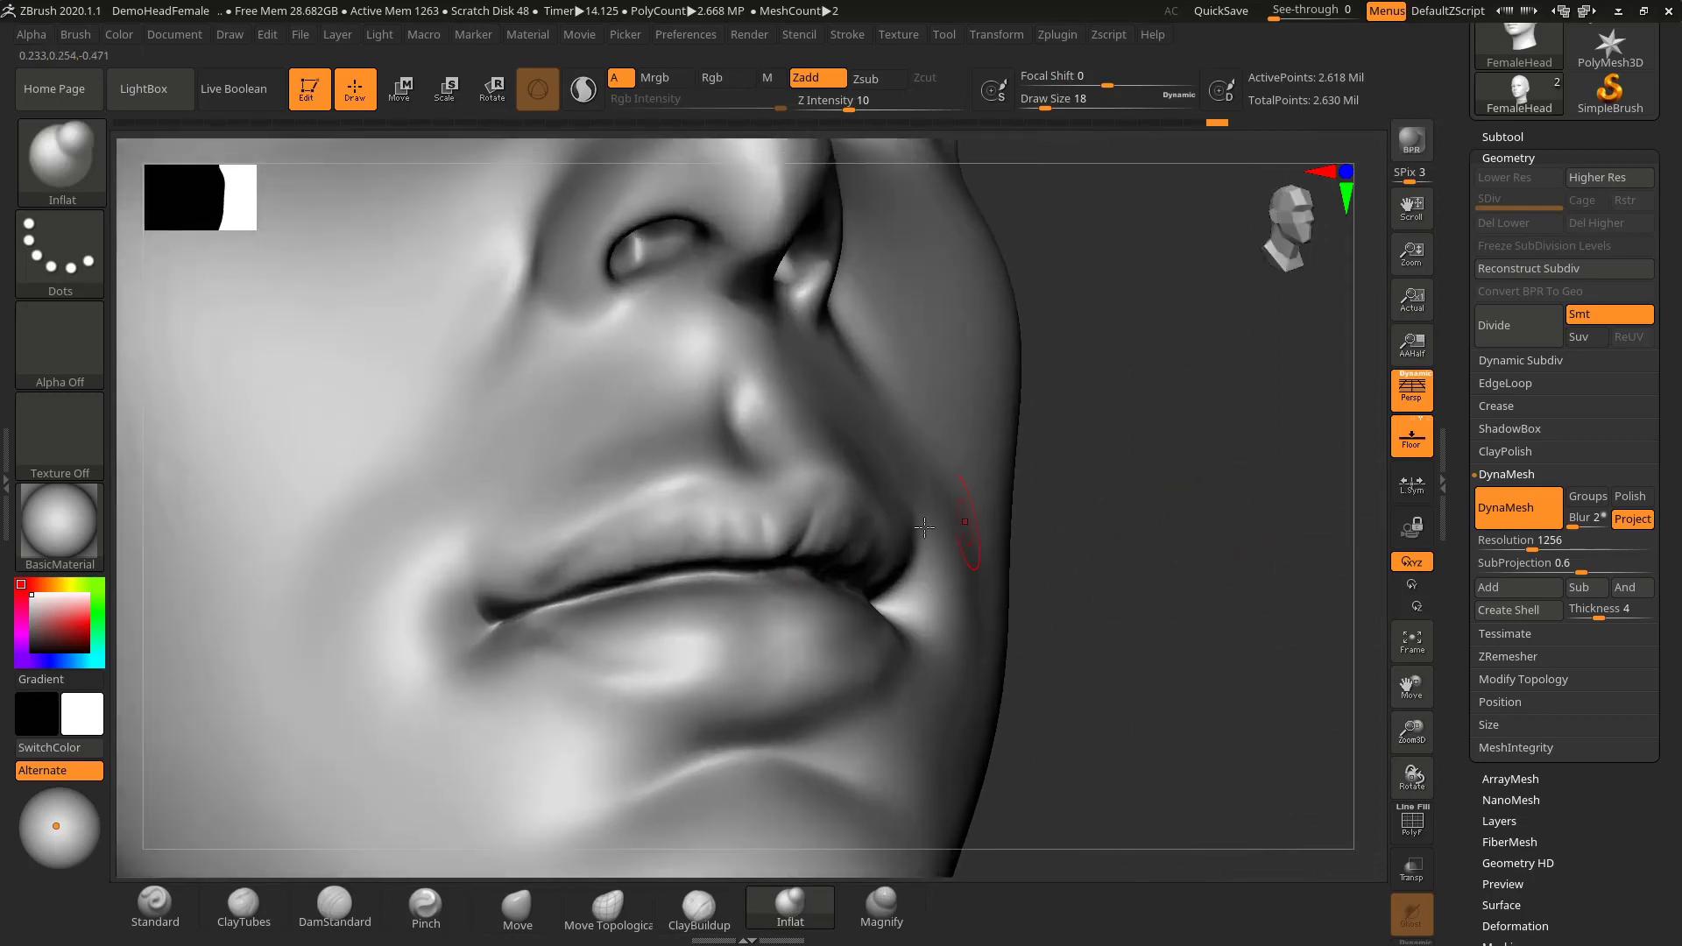
{"action": "left_click", "coordinate": [338, 906]}
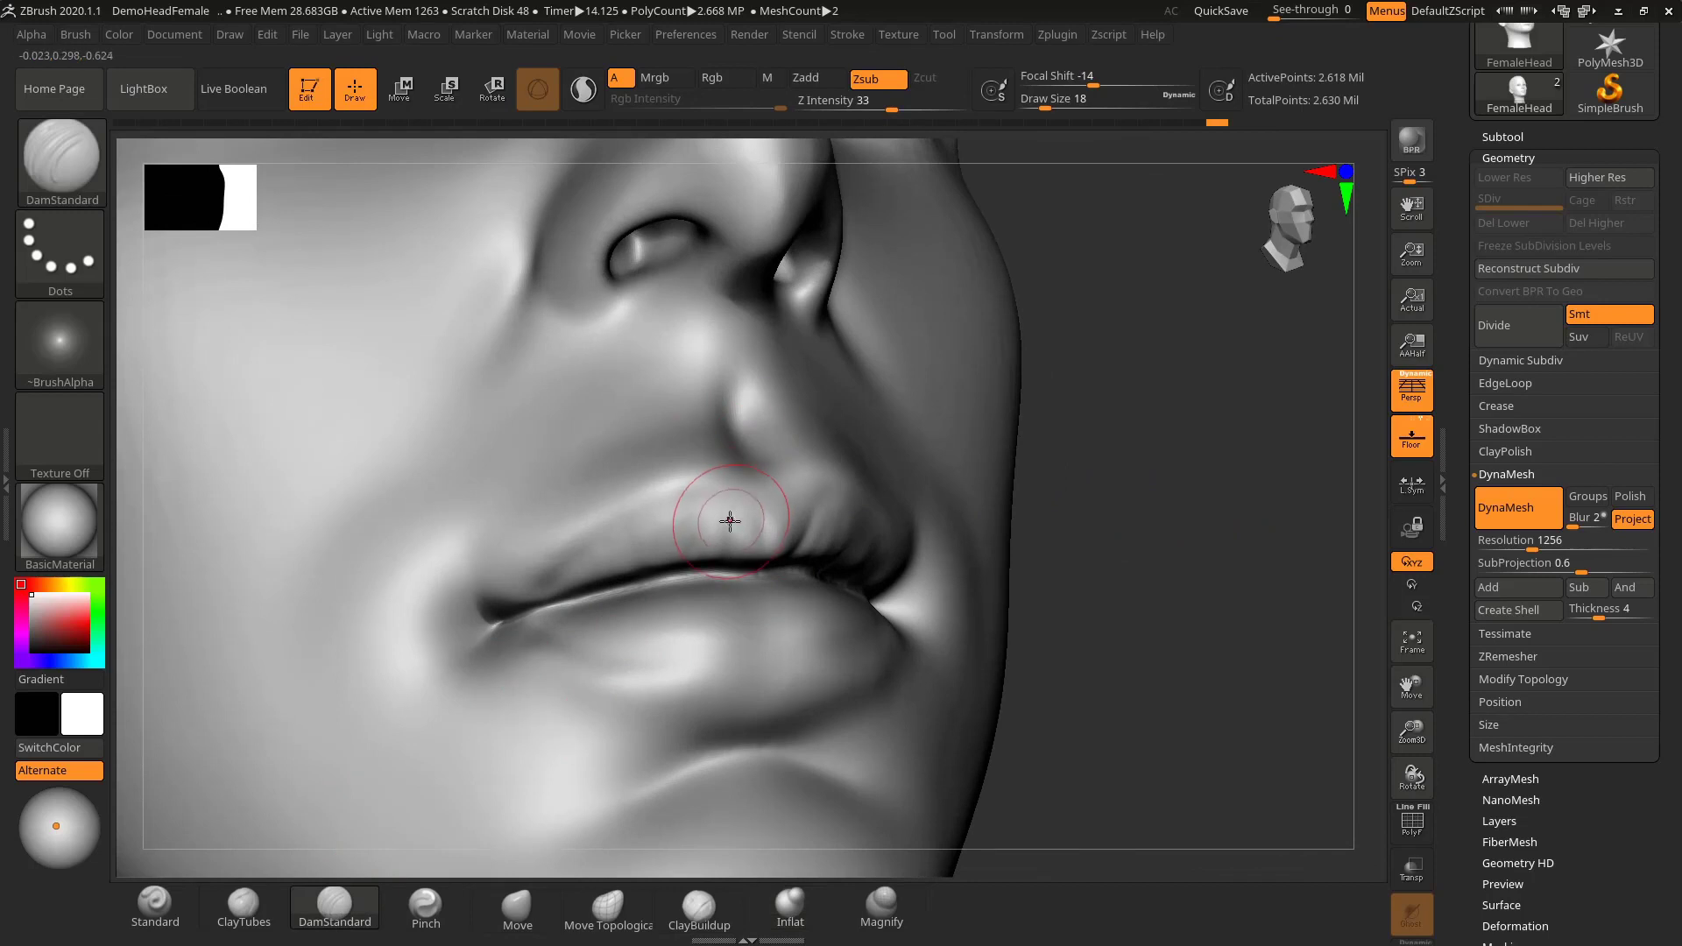
{"action": "key", "text": "s"}
{"action": "left_click_drag", "start_coordinate": [730, 528], "coordinate": [721, 529]}
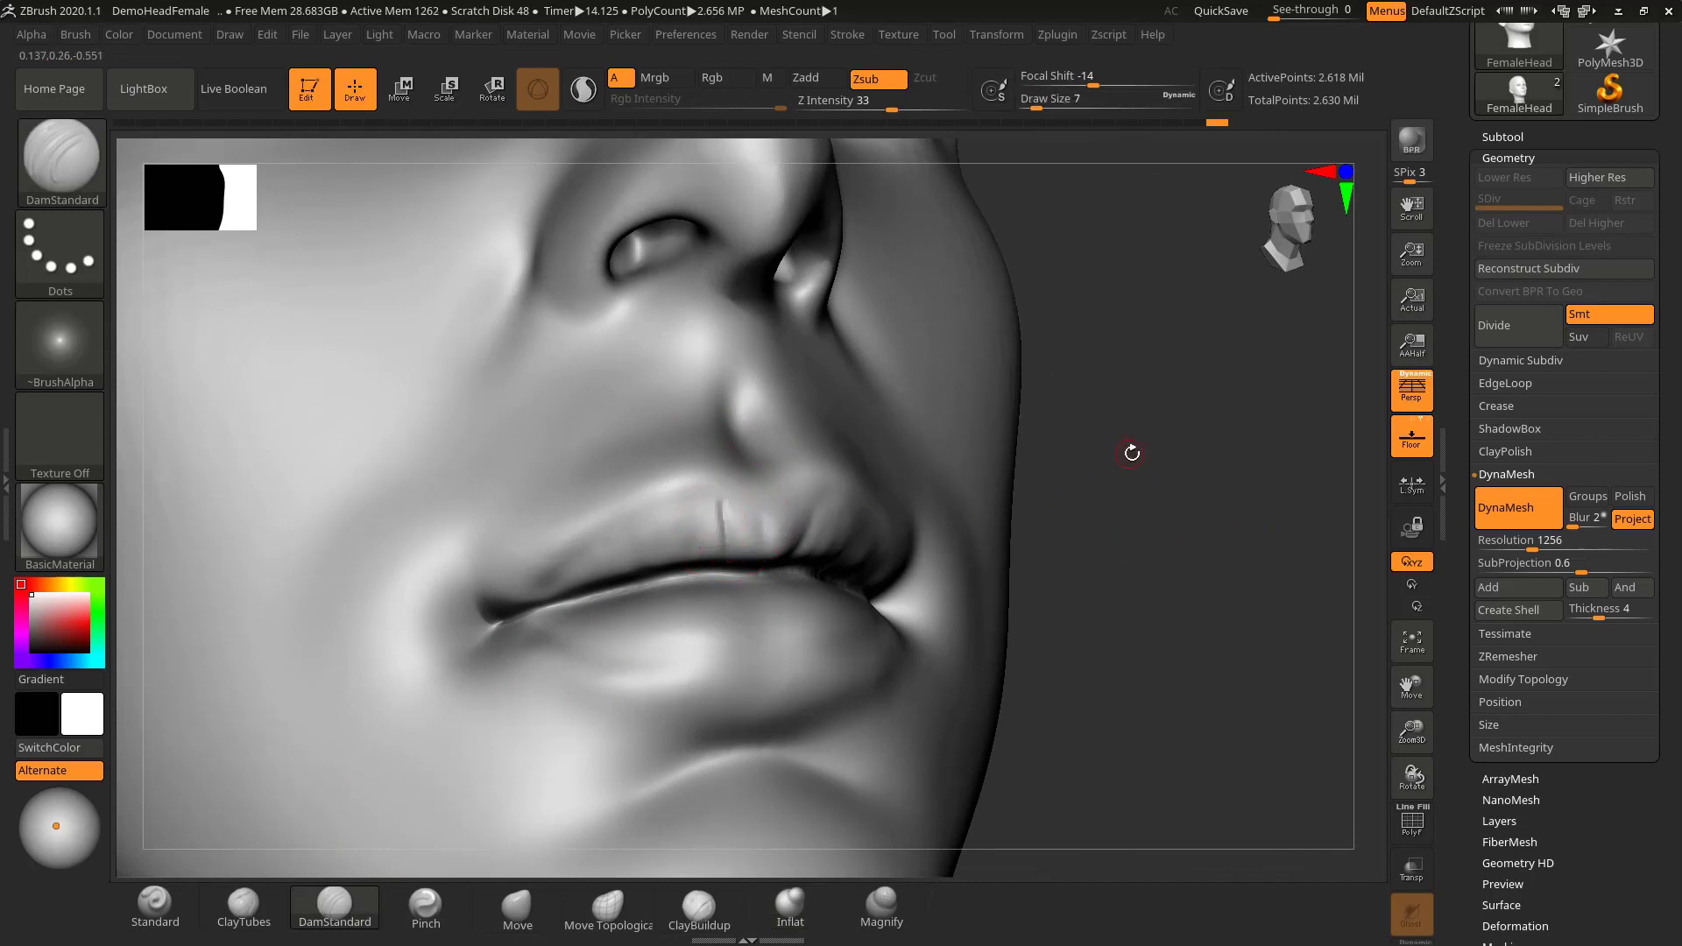
- Carve a fine vertical wrinkle into the other side of the upper lip with DamStandard at draw size 7
{"action": "left_click_drag", "start_coordinate": [1131, 452], "coordinate": [849, 481]}
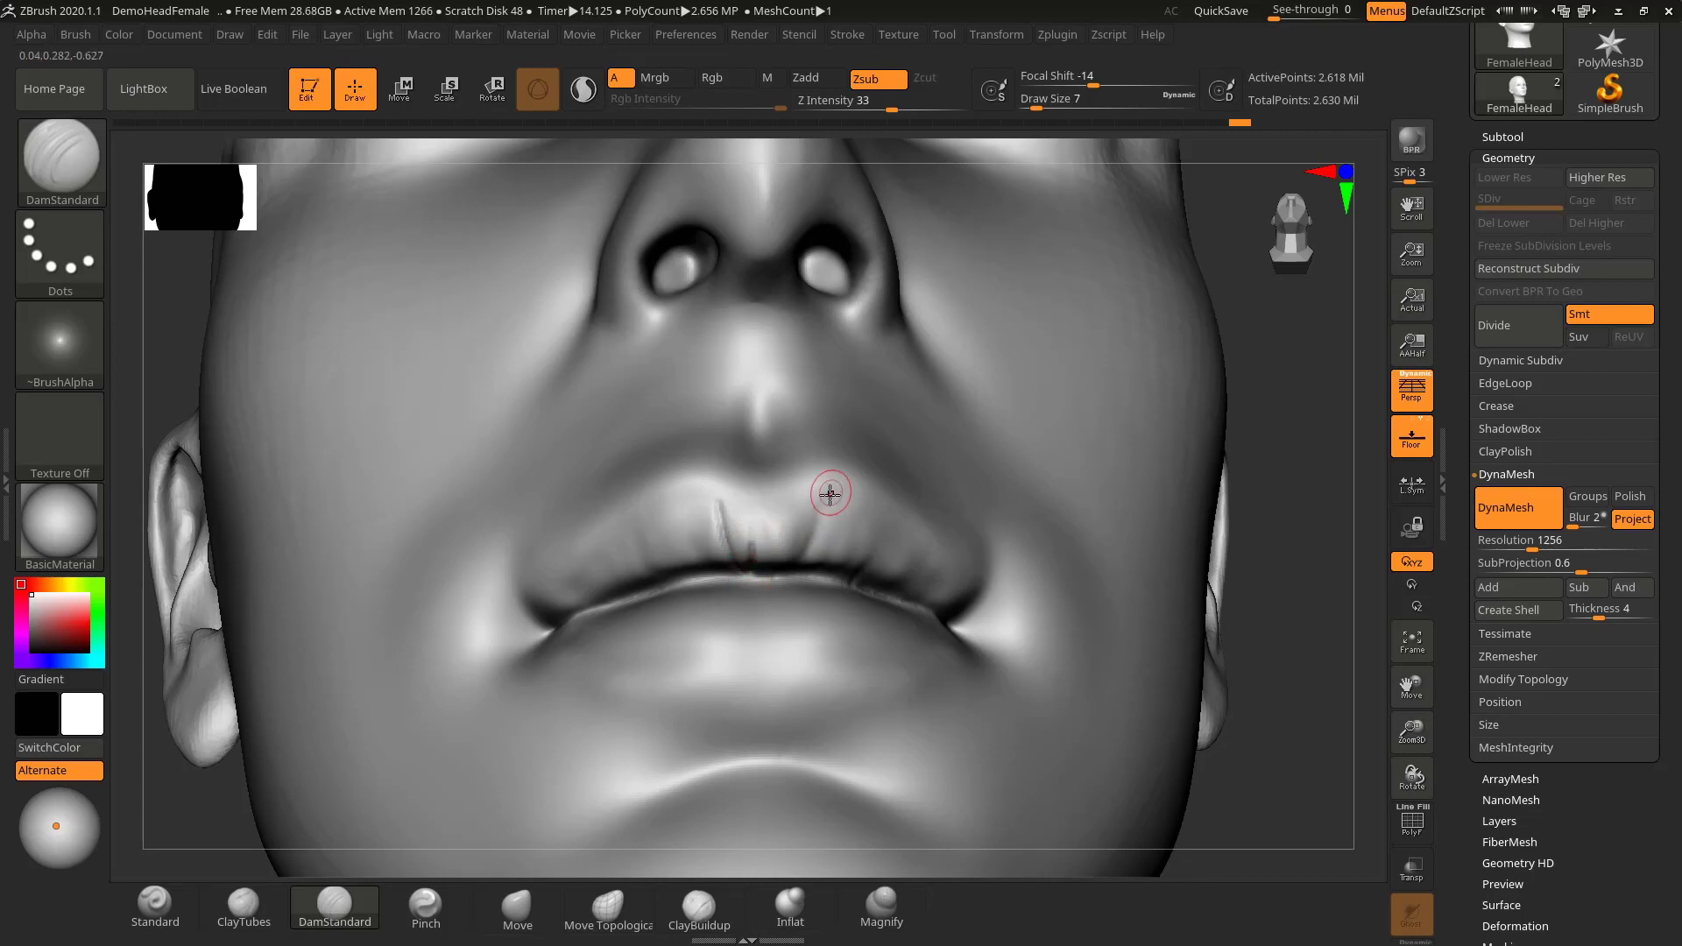
{"action": "left_click_drag", "start_coordinate": [831, 494], "coordinate": [798, 576]}
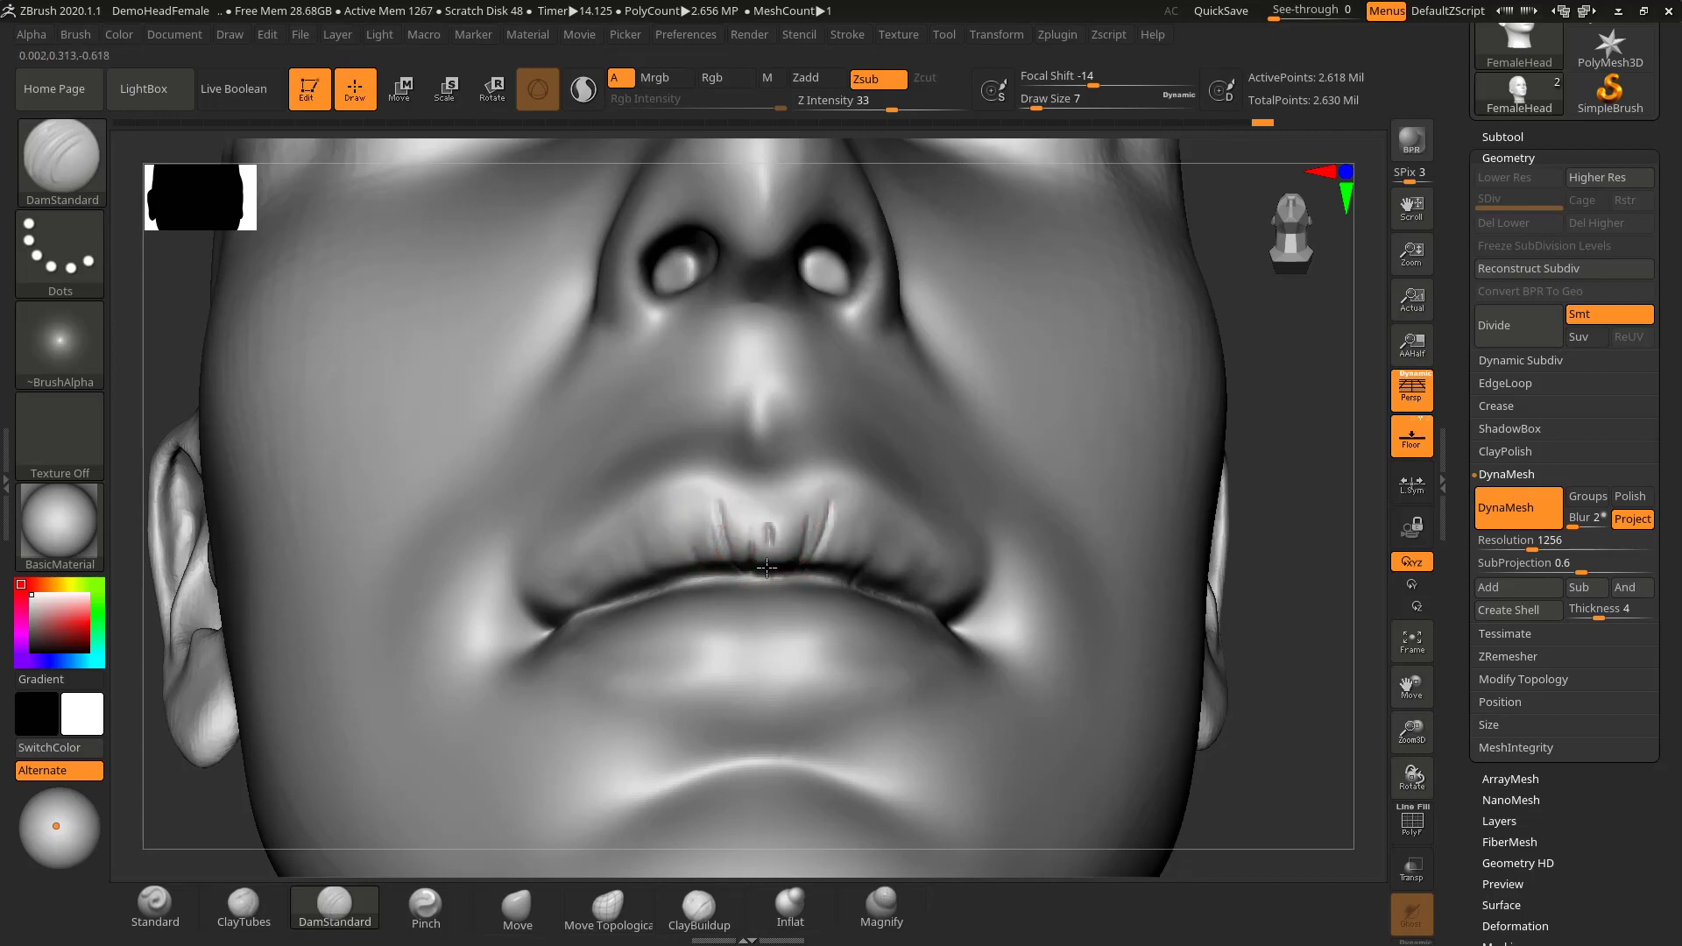
- Puff up the upper lip between its wrinkles and along the lip line with the Inflat brush at draw size 17
{"action": "left_click", "coordinate": [790, 905]}
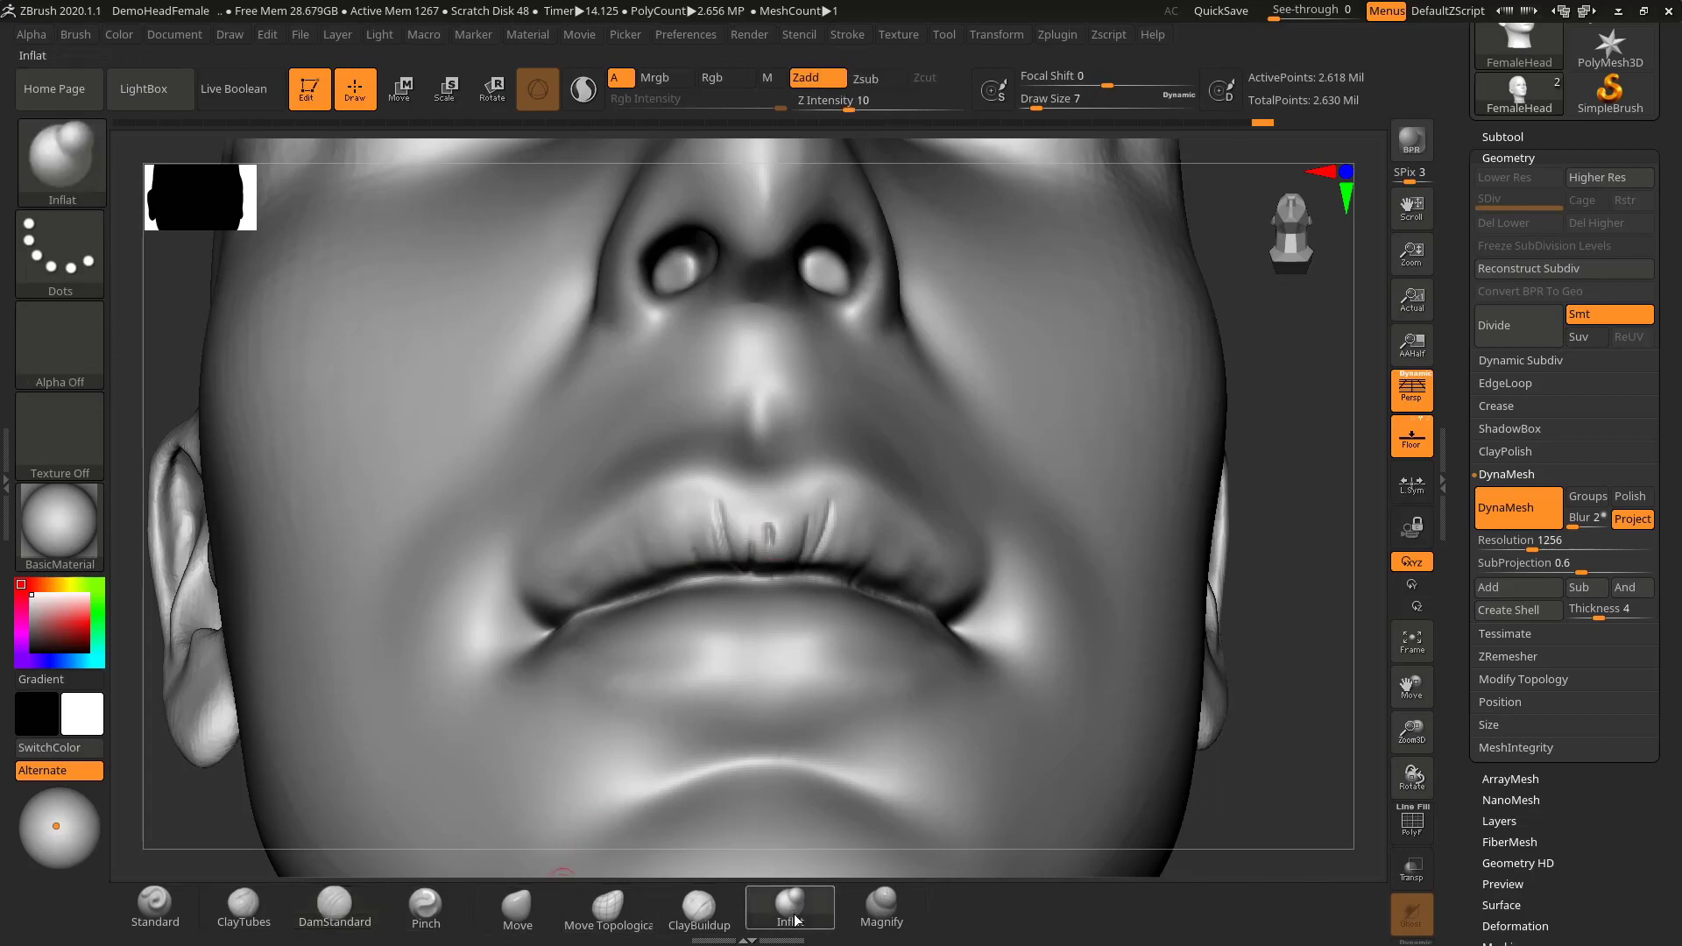
{"action": "key", "text": "s"}
{"action": "mouse_move", "coordinate": [777, 536]}
{"action": "left_mouse_down"}
{"action": "mouse_move", "coordinate": [785, 519]}
{"action": "mouse_move", "coordinate": [657, 545]}
{"action": "left_mouse_up"}
{"action": "key", "text": "s"}
{"action": "left_click_drag", "start_coordinate": [1287, 557], "coordinate": [1306, 613]}
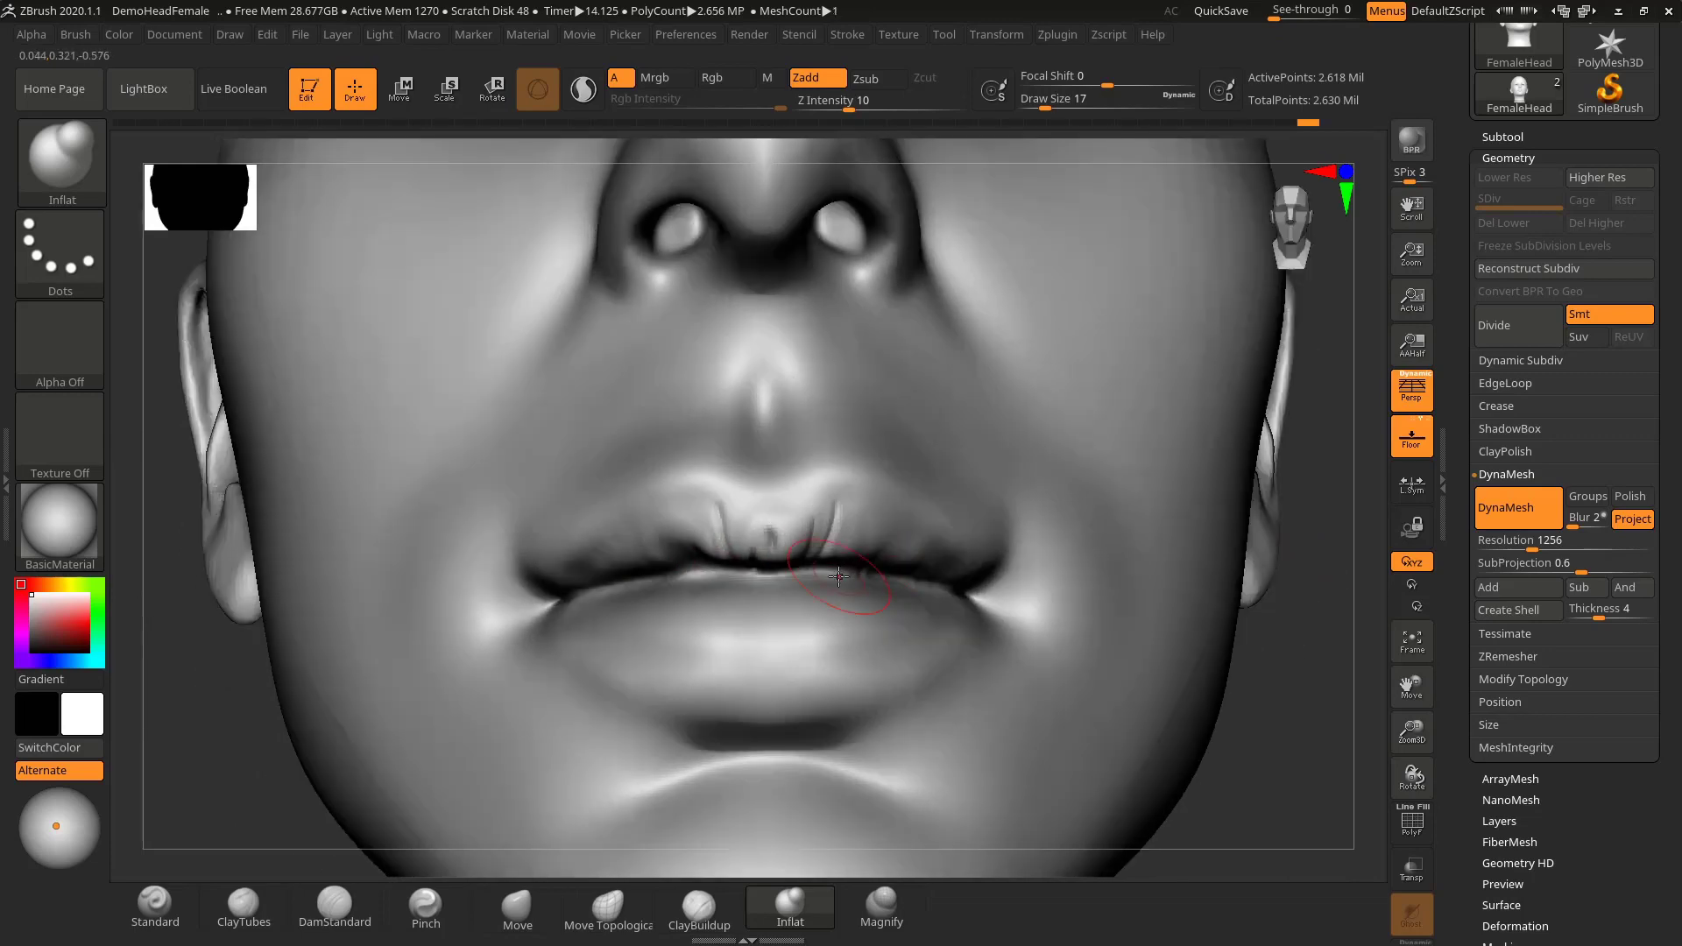
{"action": "left_click_drag", "start_coordinate": [803, 553], "coordinate": [848, 554]}
{"action": "left_click_drag", "start_coordinate": [1265, 625], "coordinate": [991, 582]}
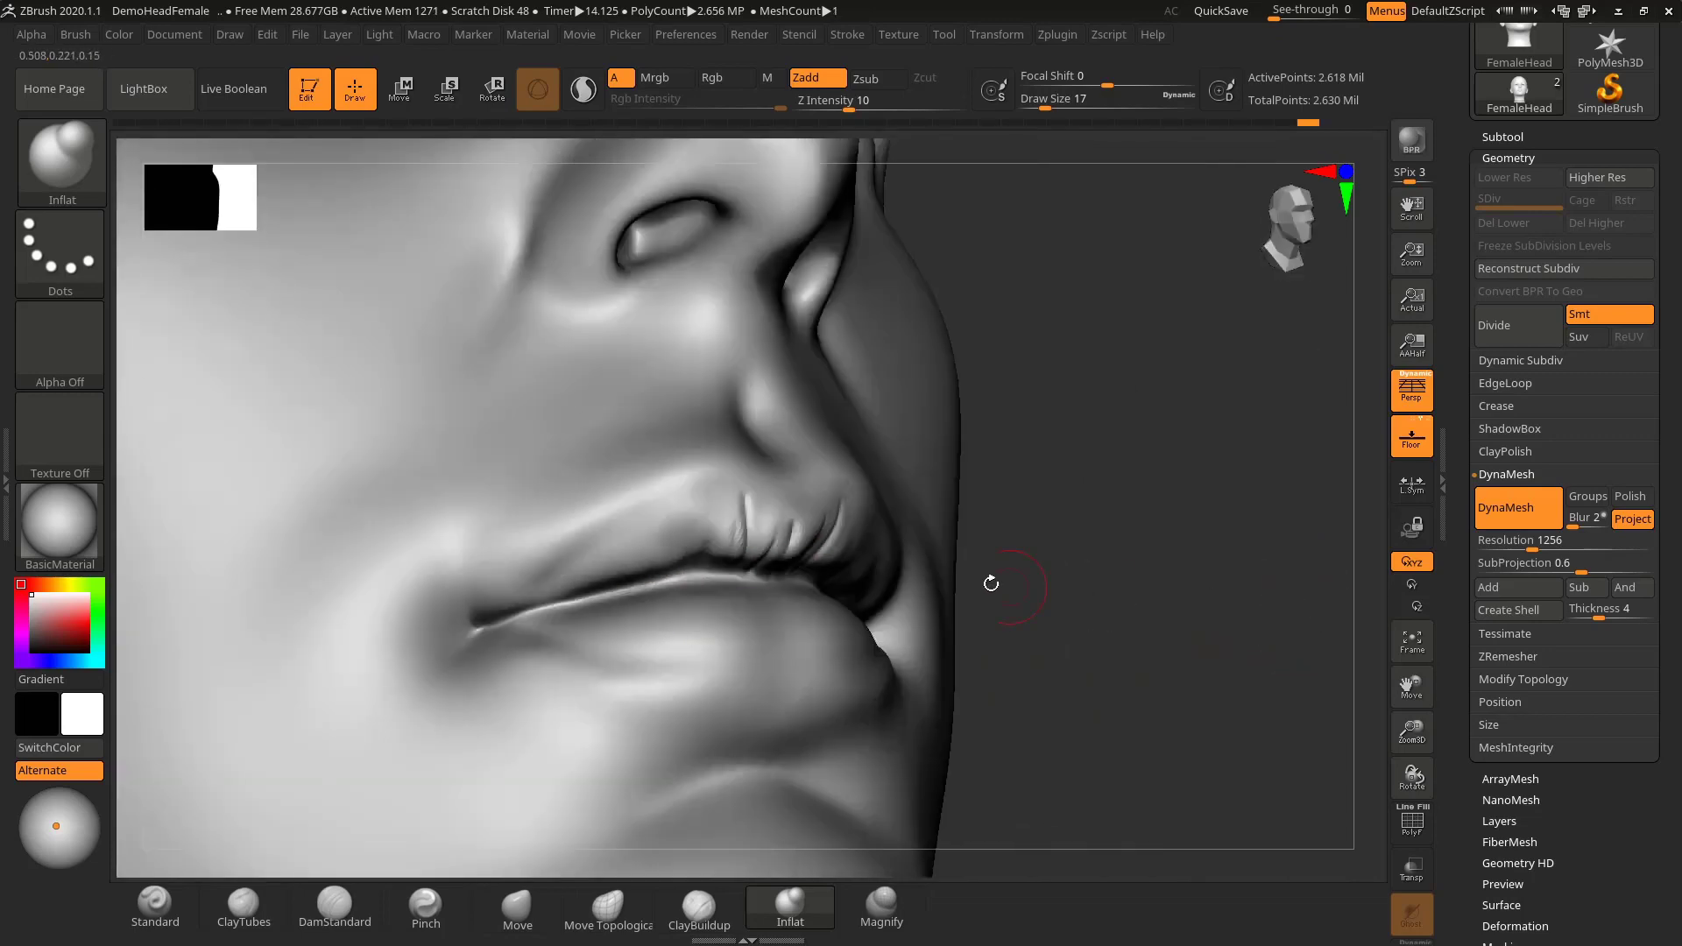
{"action": "mouse_move", "coordinate": [651, 563]}
{"action": "left_mouse_down"}
{"action": "mouse_move", "coordinate": [613, 555]}
{"action": "mouse_move", "coordinate": [694, 566]}
{"action": "left_mouse_up"}
{"action": "left_click_drag", "start_coordinate": [1119, 519], "coordinate": [987, 541]}
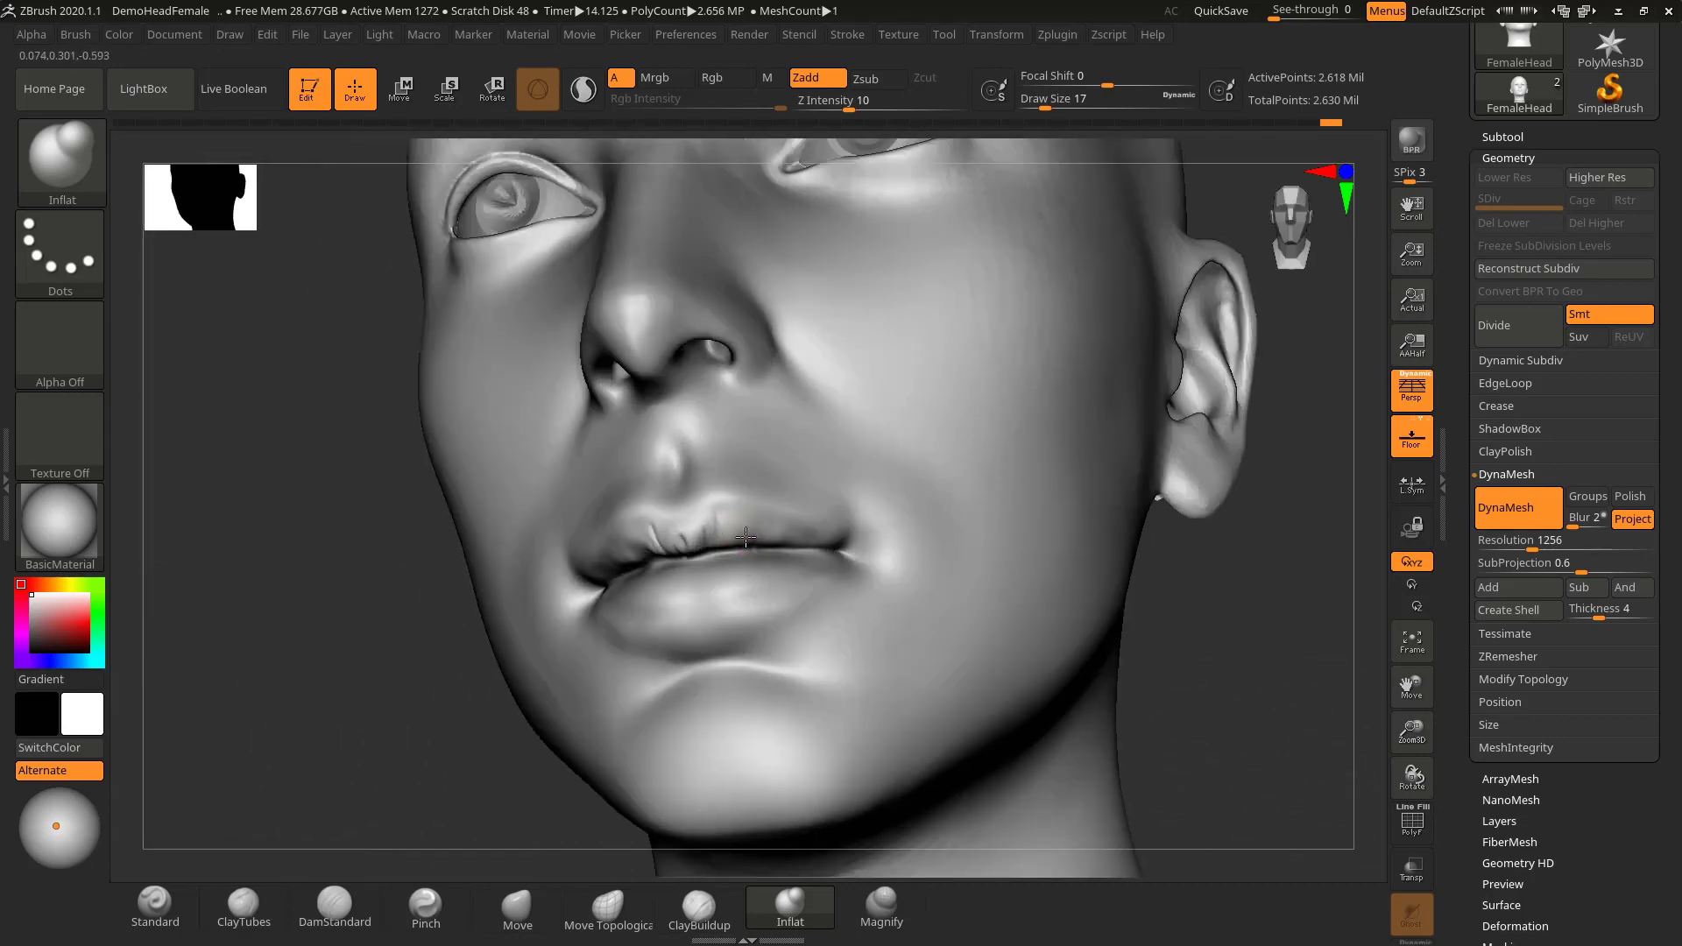
- Soften the upper lip wrinkles with the Smooth brush at draw size 17, checking the mouth from several angles
{"action": "key", "text": "f"}
{"action": "mouse_move", "coordinate": [1285, 614]}
{"action": "left_mouse_down"}
{"action": "mouse_move", "coordinate": [1086, 590]}
{"action": "mouse_move", "coordinate": [1122, 601]}
{"action": "mouse_move", "coordinate": [1122, 565]}
{"action": "left_mouse_up"}
{"action": "left_click_drag", "start_coordinate": [649, 518], "coordinate": [659, 520], "text": "shift"}
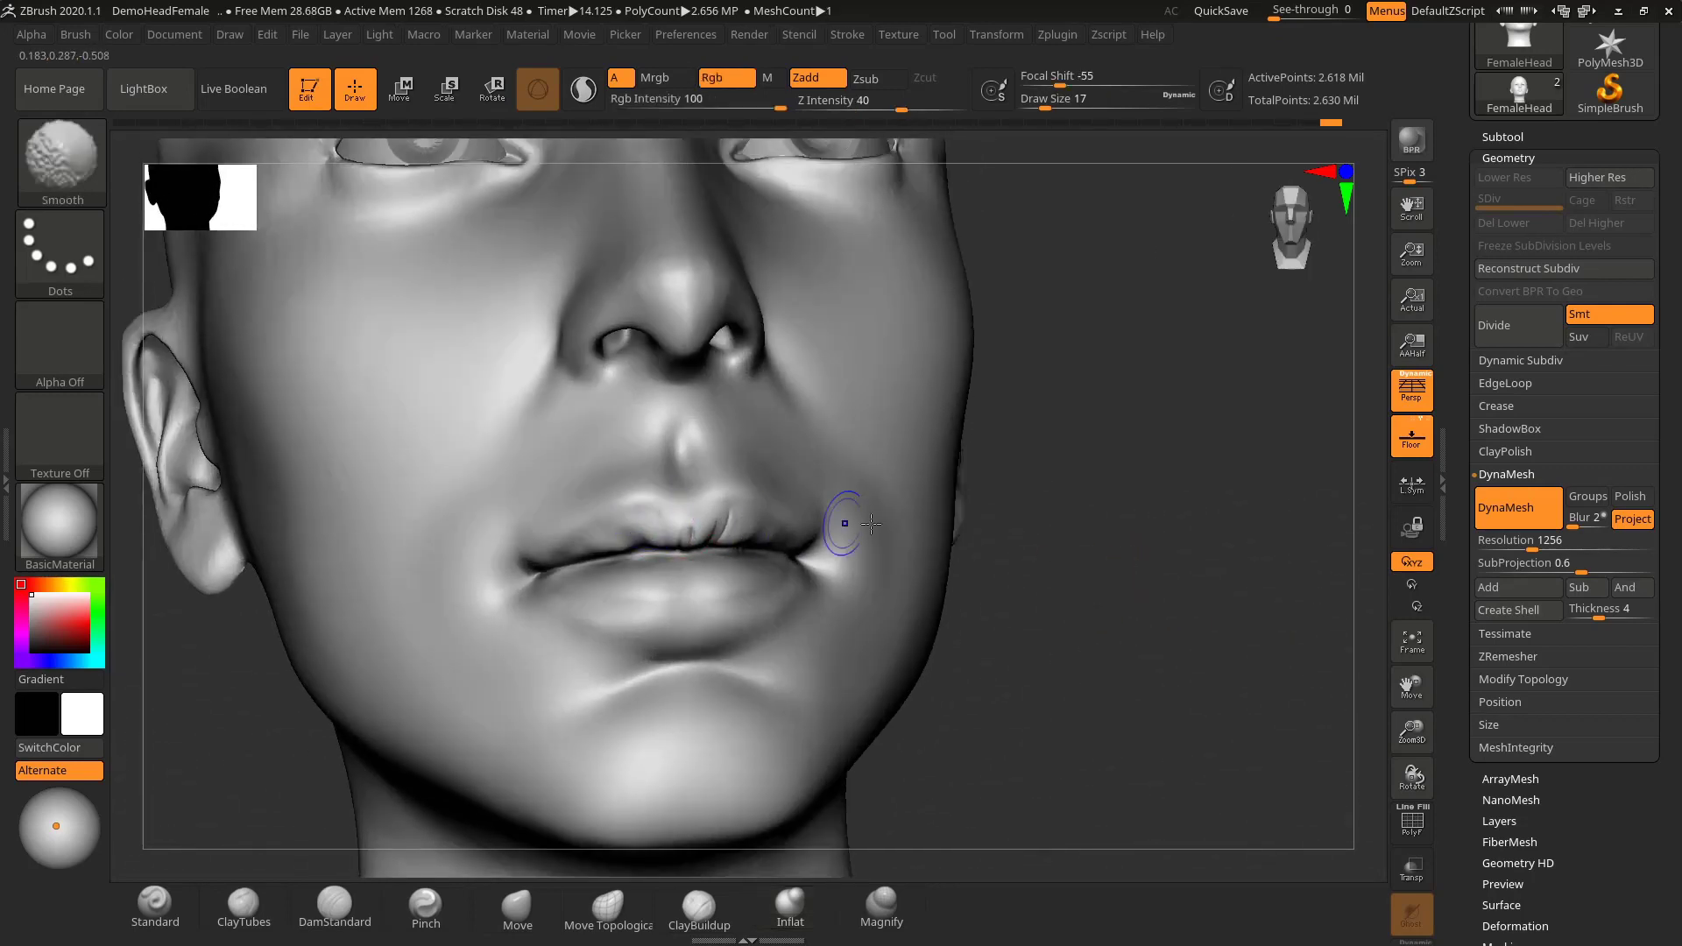
{"action": "key", "text": "f"}
{"action": "left_click_drag", "start_coordinate": [1099, 601], "coordinate": [1043, 599]}
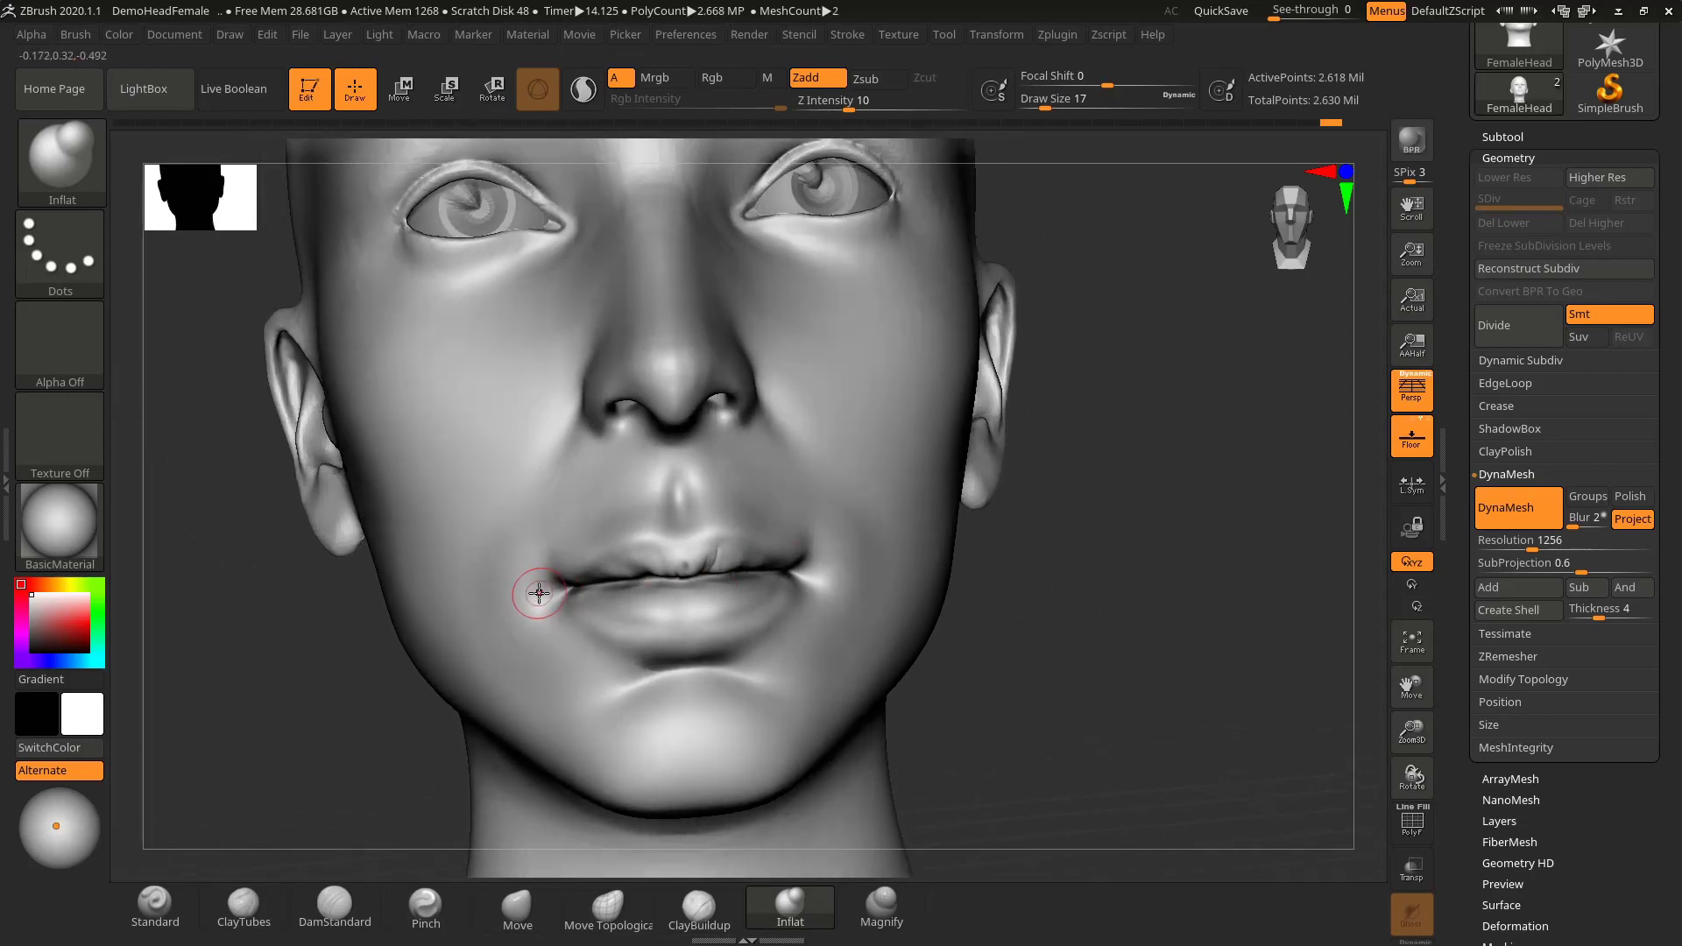
- Adjust the corner of the mouth slightly with the Move brush at draw size 60
{"action": "left_click", "coordinate": [518, 906]}
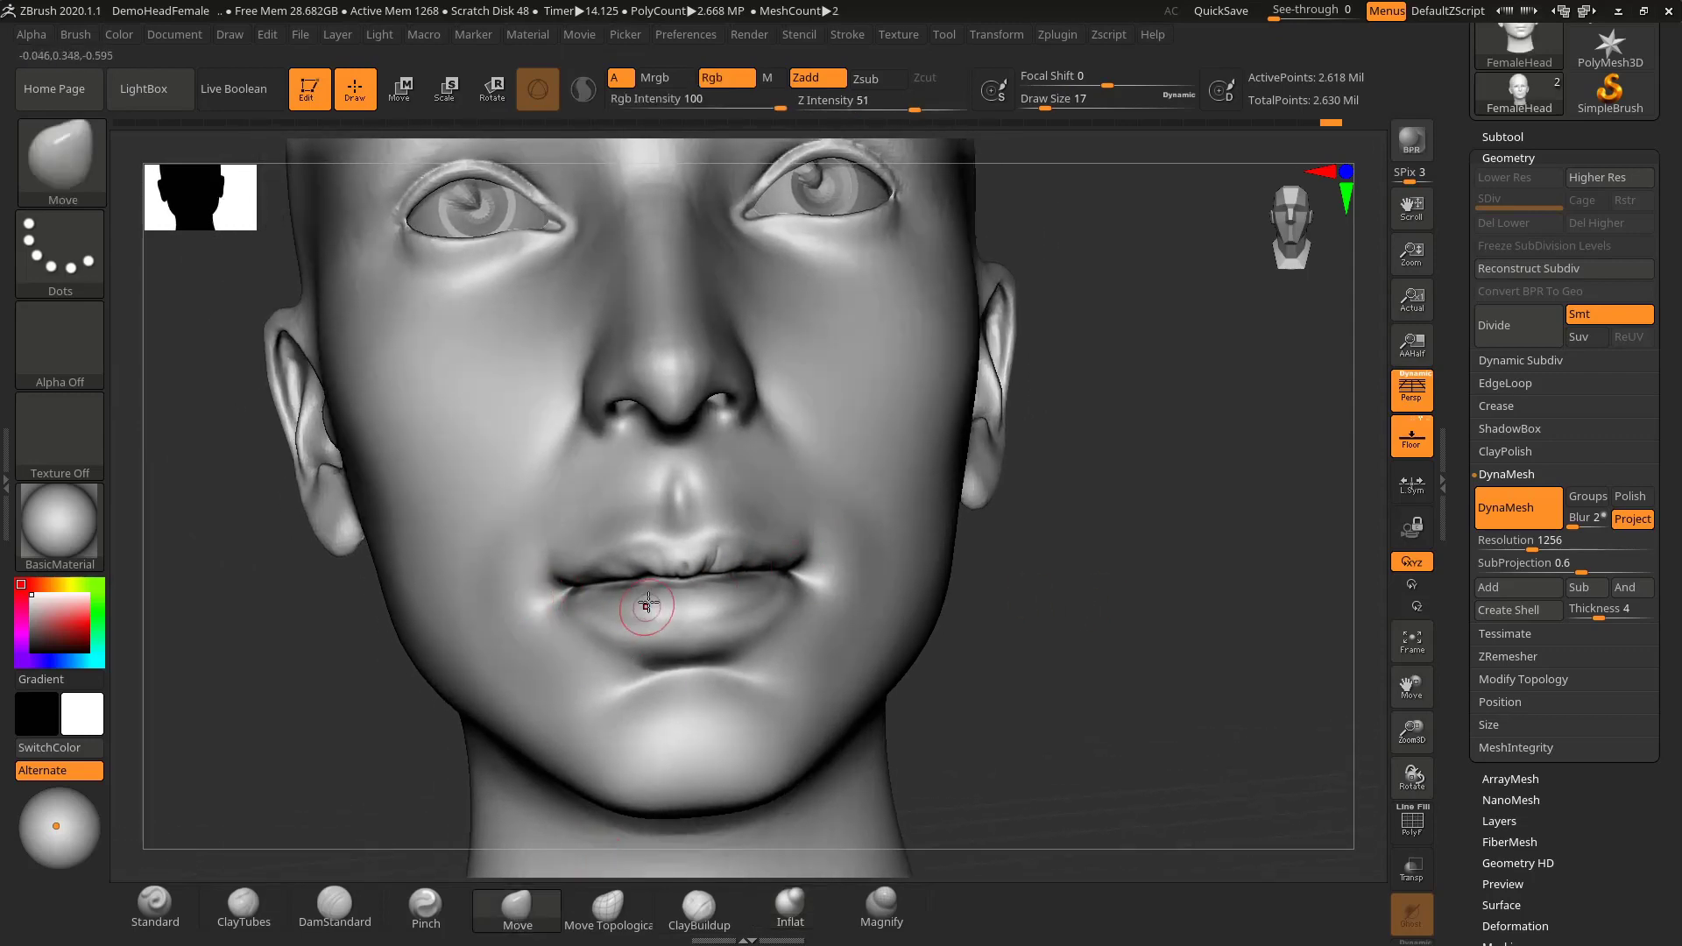
{"action": "key", "text": "s"}
{"action": "left_click_drag", "start_coordinate": [617, 606], "coordinate": [631, 606]}
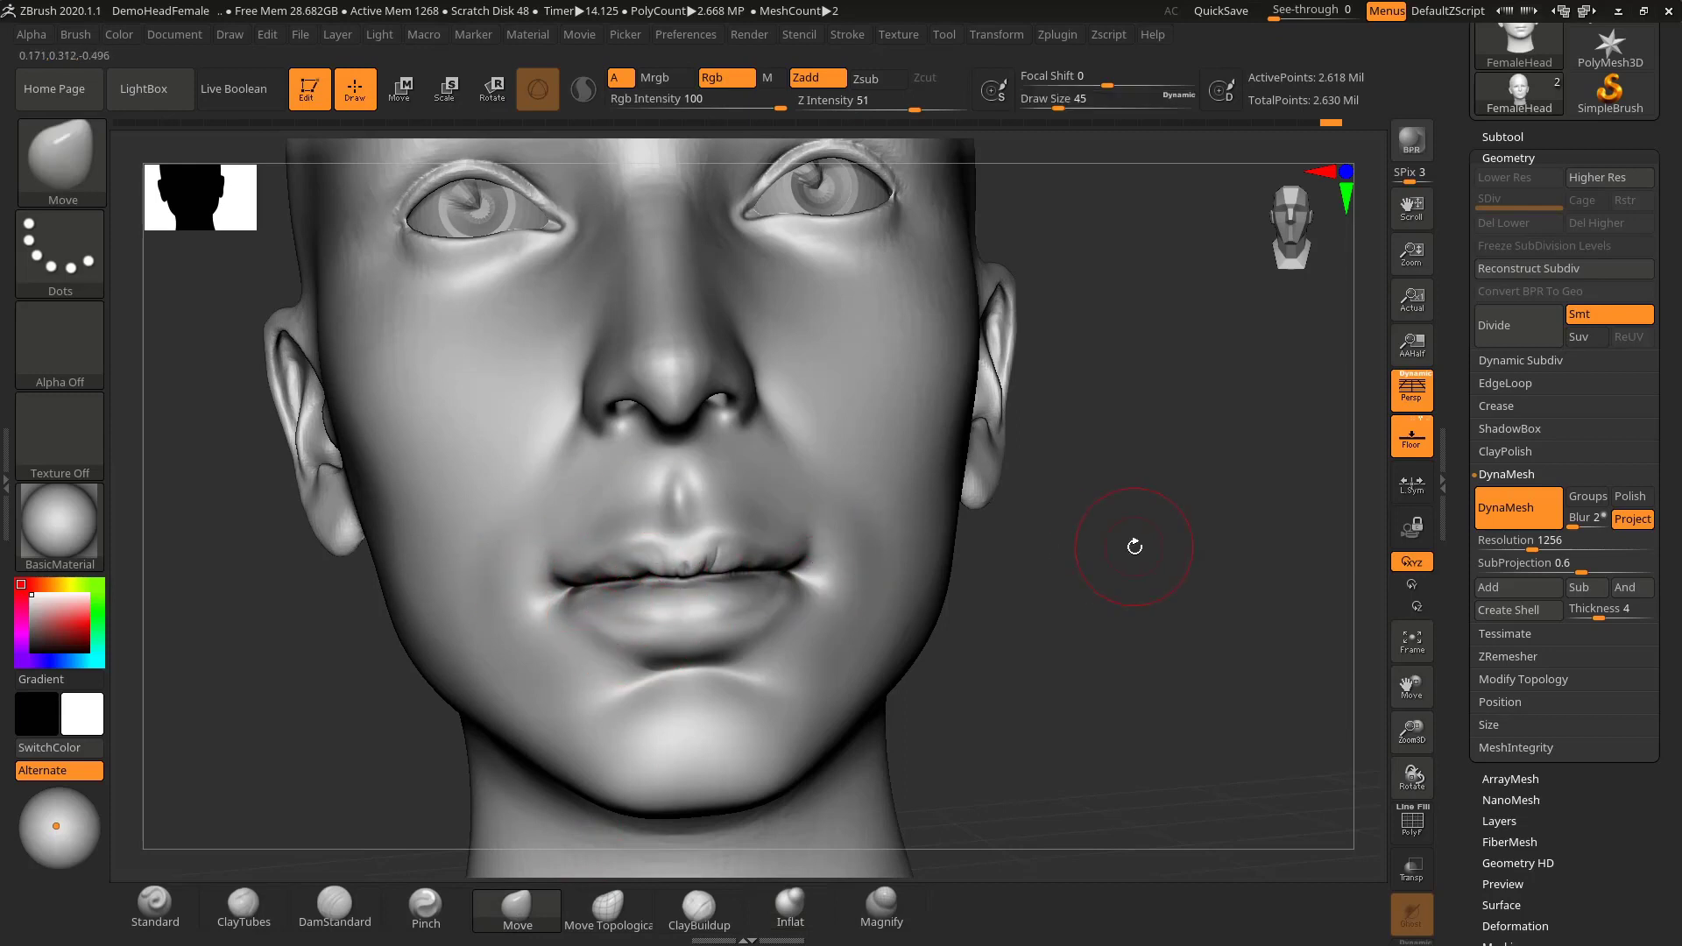
{"action": "left_click_drag", "start_coordinate": [1135, 547], "coordinate": [1089, 537]}
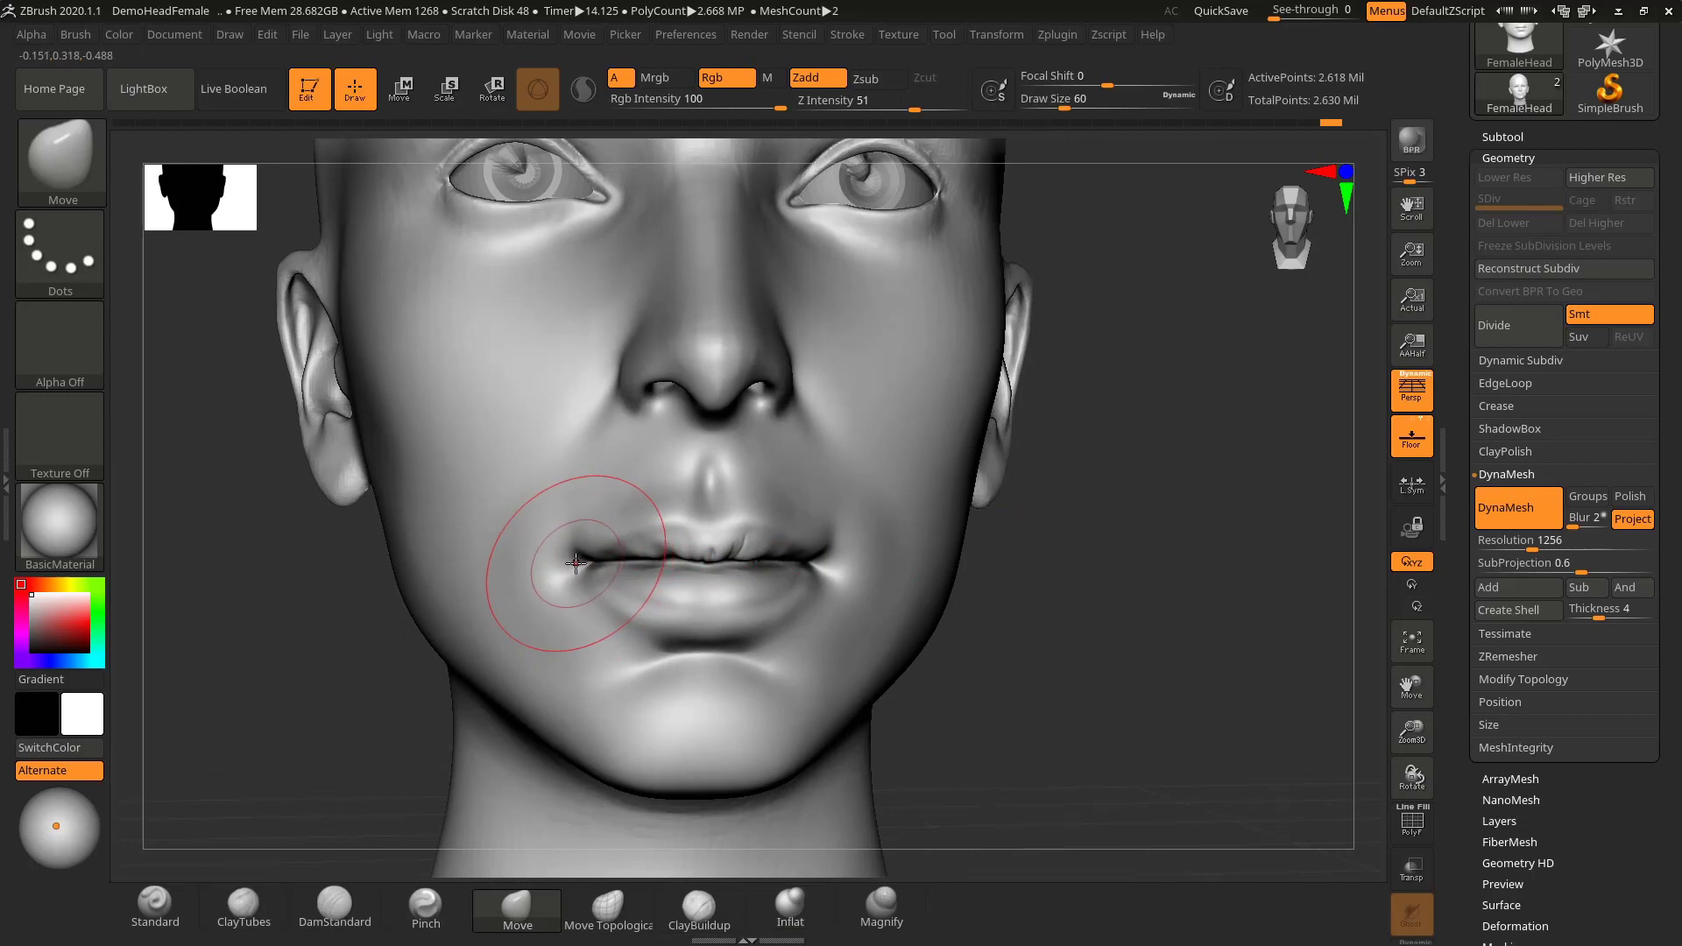
{"action": "left_click_drag", "start_coordinate": [576, 564], "coordinate": [576, 565]}
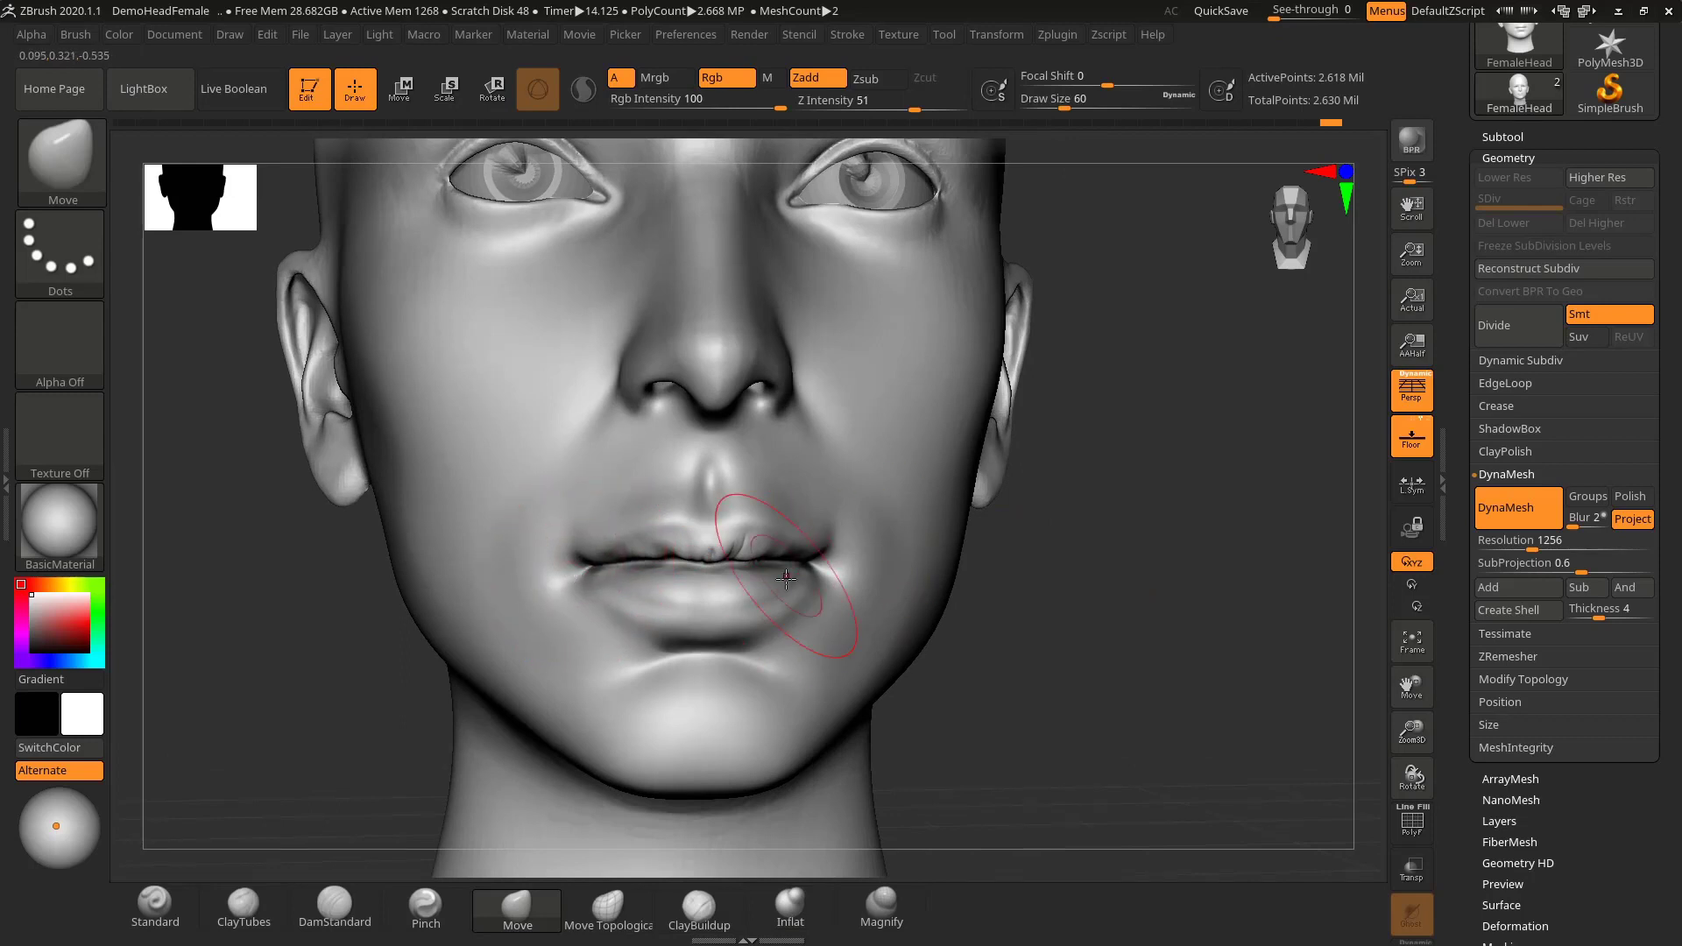
{"action": "left_click_drag", "start_coordinate": [1139, 601], "coordinate": [1062, 605]}
- Reshape the lower lip's outline and nudge the upper lip edge with the Move brush, reducing the draw size from 55 to 39
{"action": "key", "text": "s"}
{"action": "left_click_drag", "start_coordinate": [762, 532], "coordinate": [759, 533]}
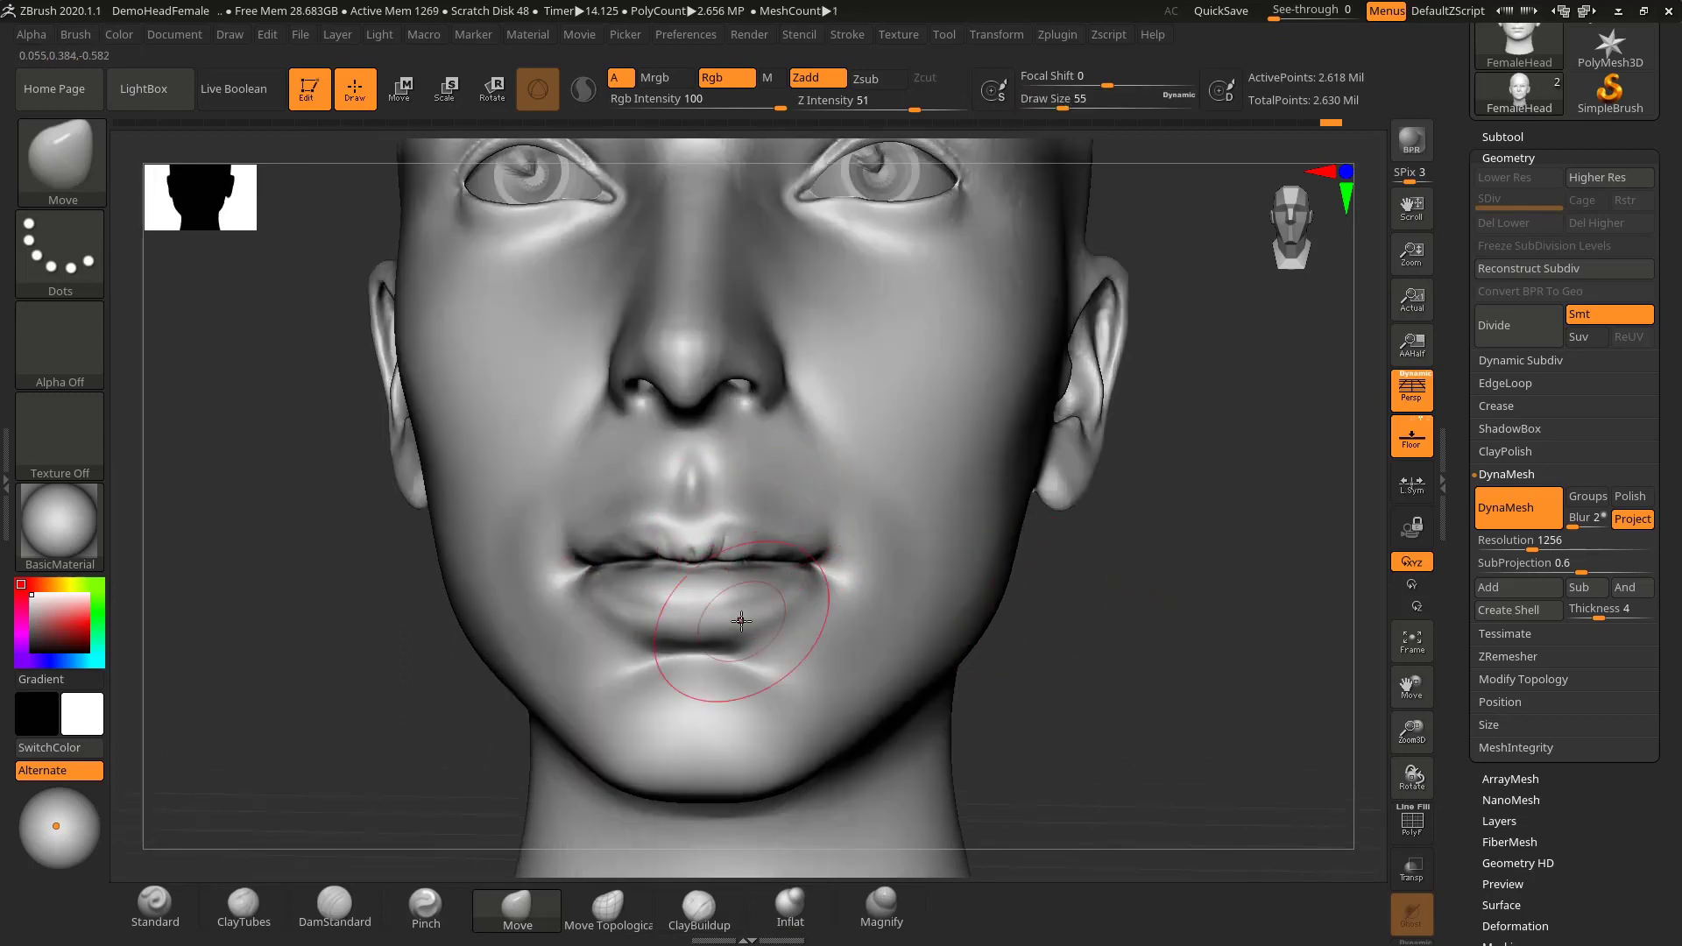
{"action": "key", "text": "s"}
{"action": "left_click_drag", "start_coordinate": [752, 603], "coordinate": [749, 607]}
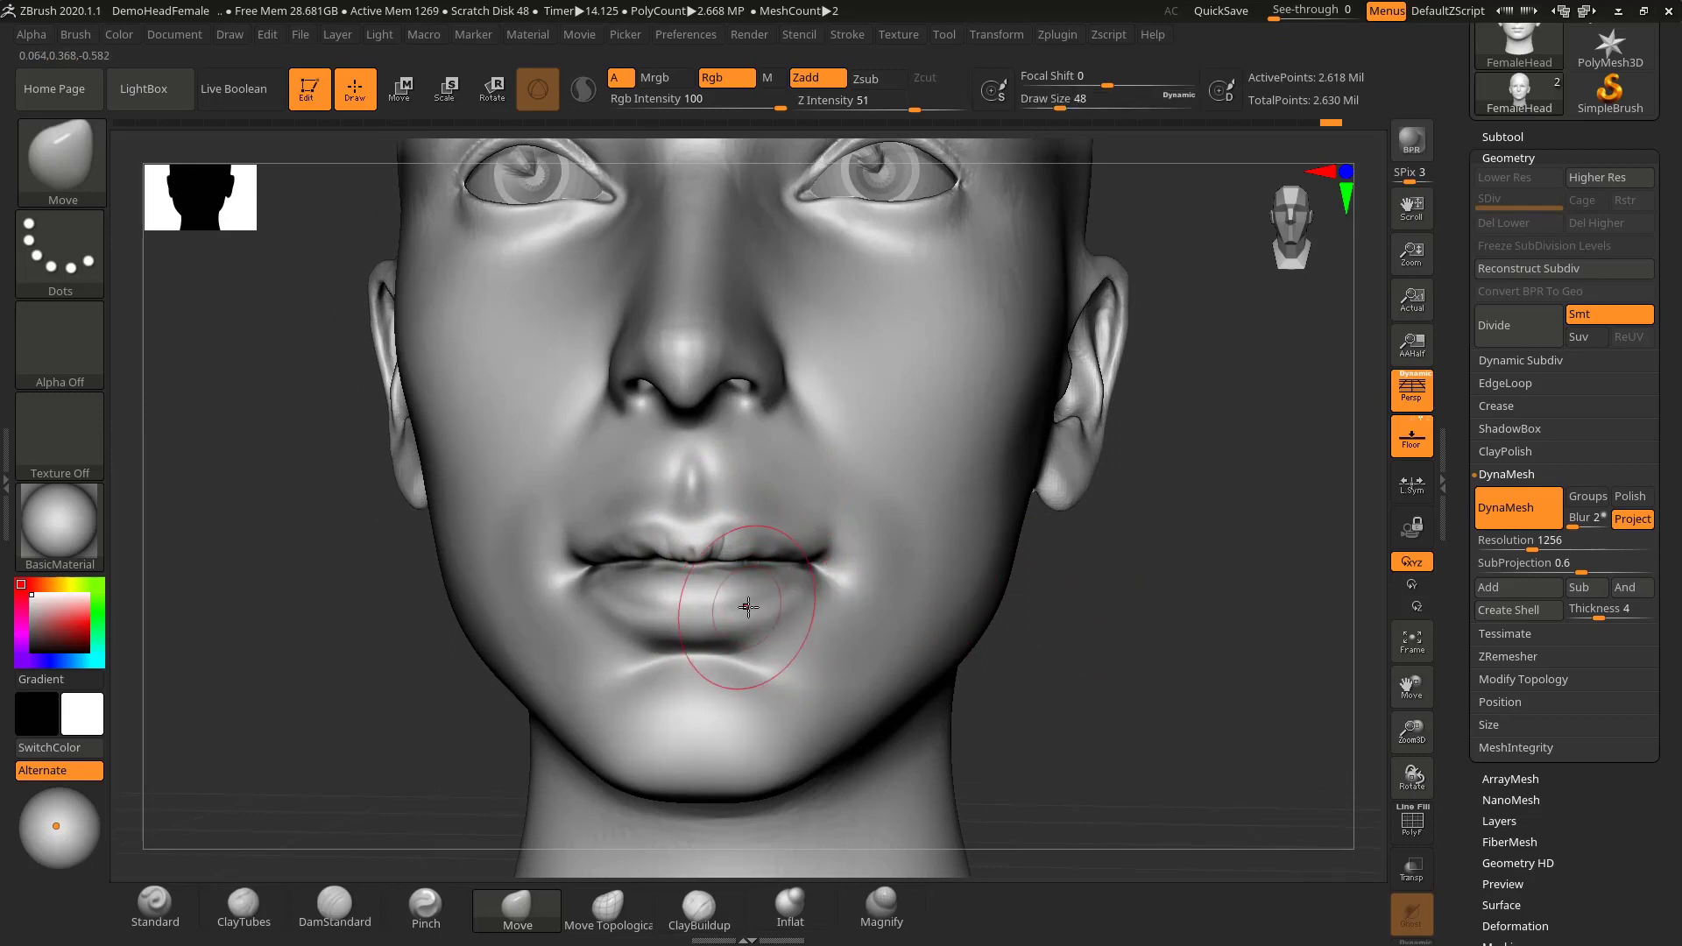
{"action": "key", "text": "s"}
{"action": "left_click_drag", "start_coordinate": [749, 626], "coordinate": [742, 618]}
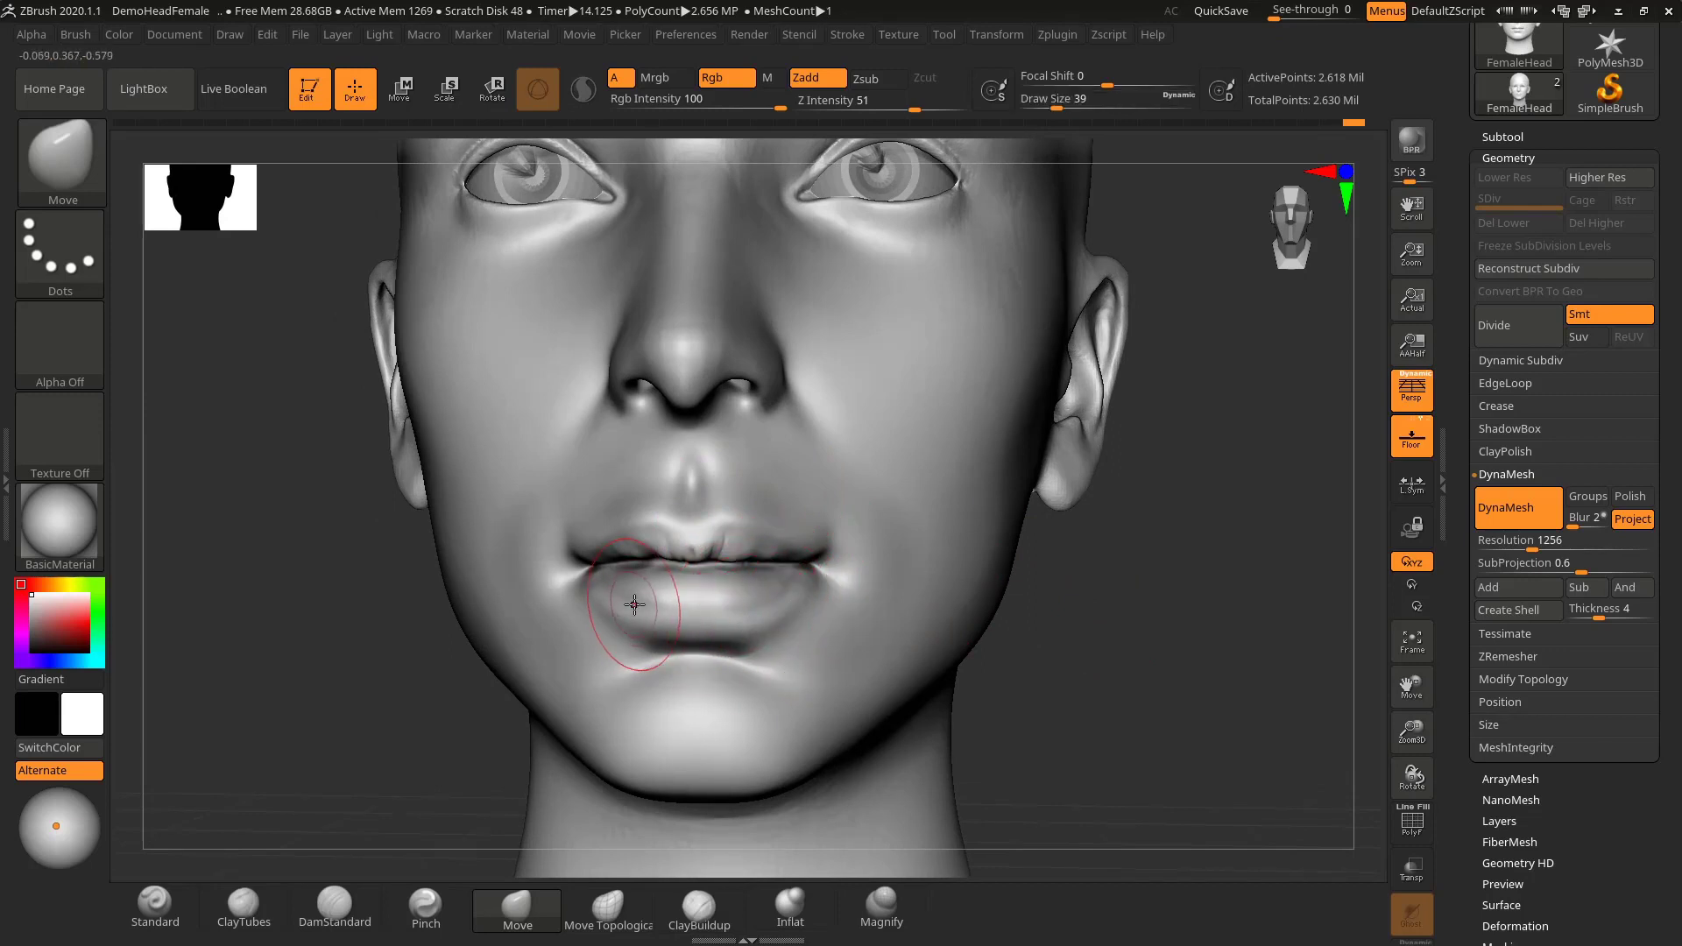
{"action": "left_click_drag", "start_coordinate": [1128, 621], "coordinate": [706, 613]}
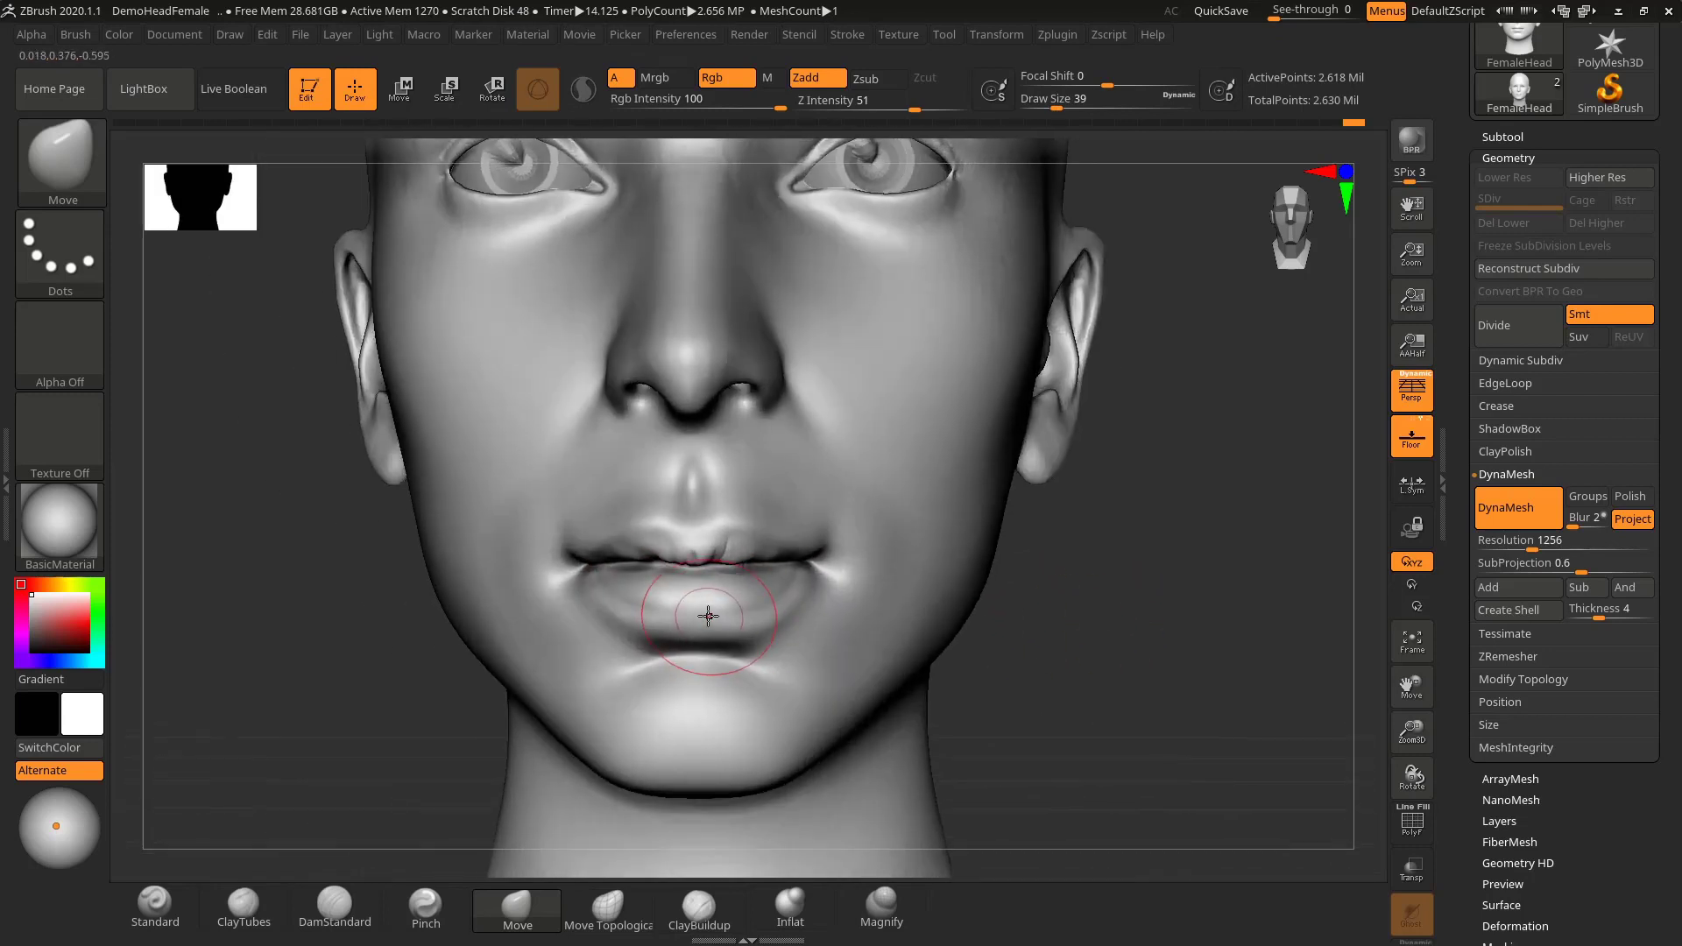
{"action": "left_click_drag", "start_coordinate": [642, 527], "coordinate": [634, 528]}
- Smooth the wrinkled upper lip with the Smooth brush at draw size 24, checking the mouth from several angles
{"action": "mouse_move", "coordinate": [1018, 557]}
{"action": "left_mouse_down"}
{"action": "mouse_move", "coordinate": [1091, 563]}
{"action": "mouse_move", "coordinate": [995, 544]}
{"action": "left_mouse_up"}
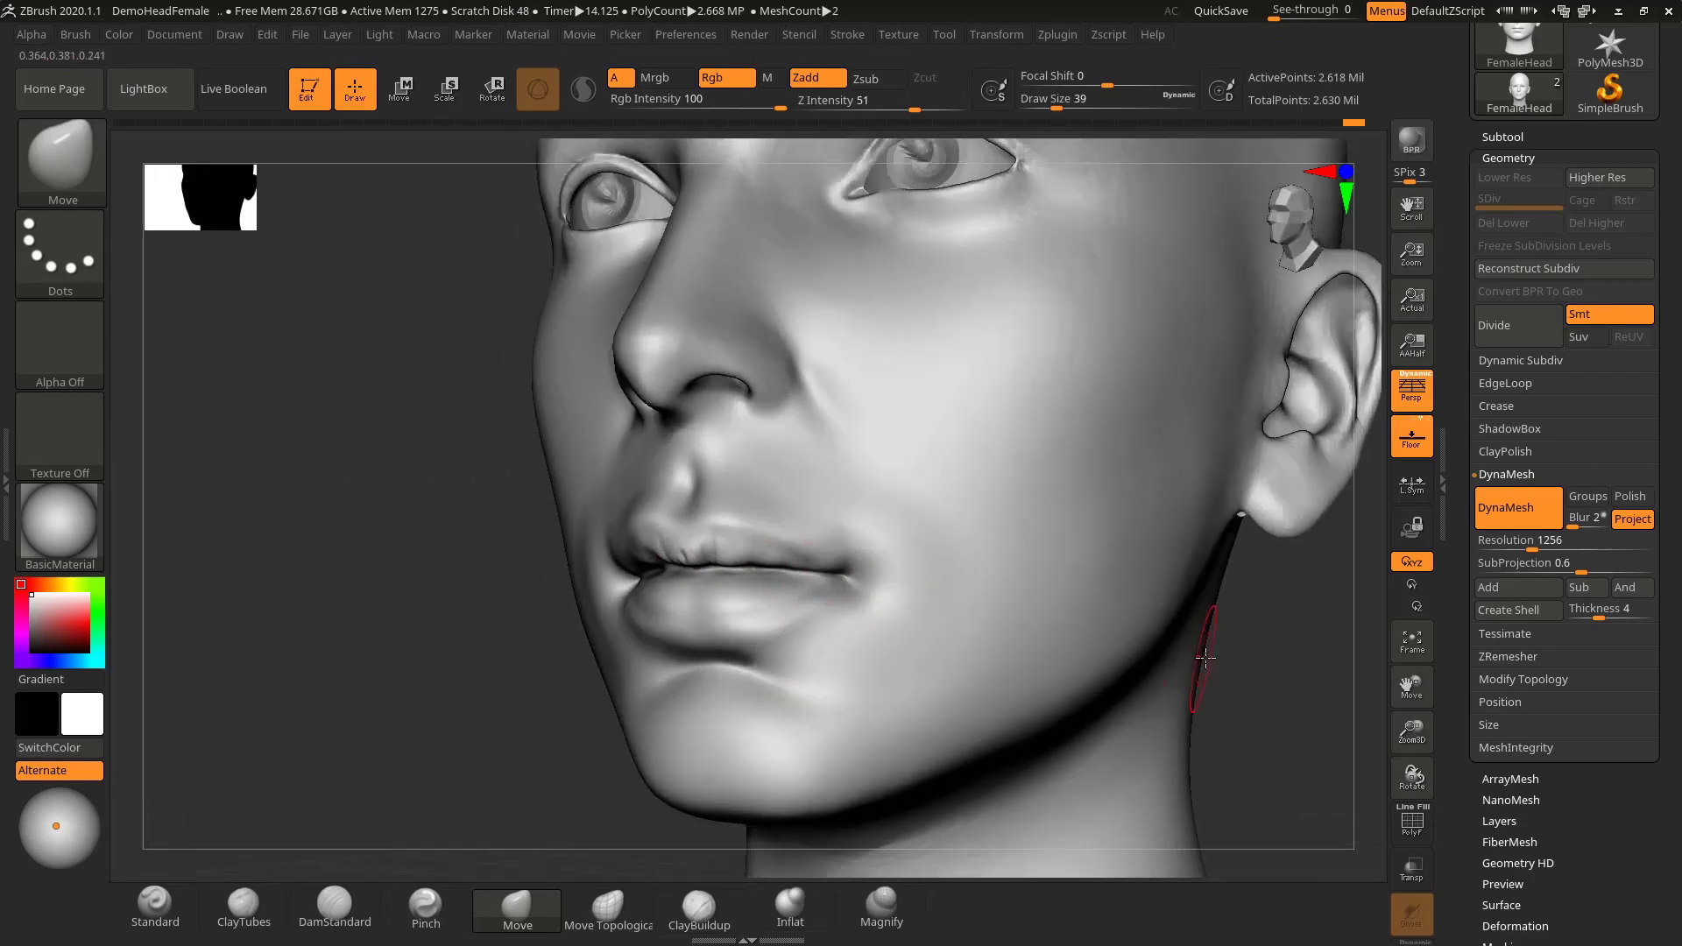
{"action": "key", "text": "f"}
{"action": "mouse_move", "coordinate": [1153, 631]}
{"action": "left_mouse_down"}
{"action": "mouse_move", "coordinate": [1070, 672]}
{"action": "mouse_move", "coordinate": [1116, 664]}
{"action": "left_mouse_up"}
{"action": "key", "text": "s"}
{"action": "left_click_drag", "start_coordinate": [704, 563], "coordinate": [696, 562]}
{"action": "key", "text": "shift"}
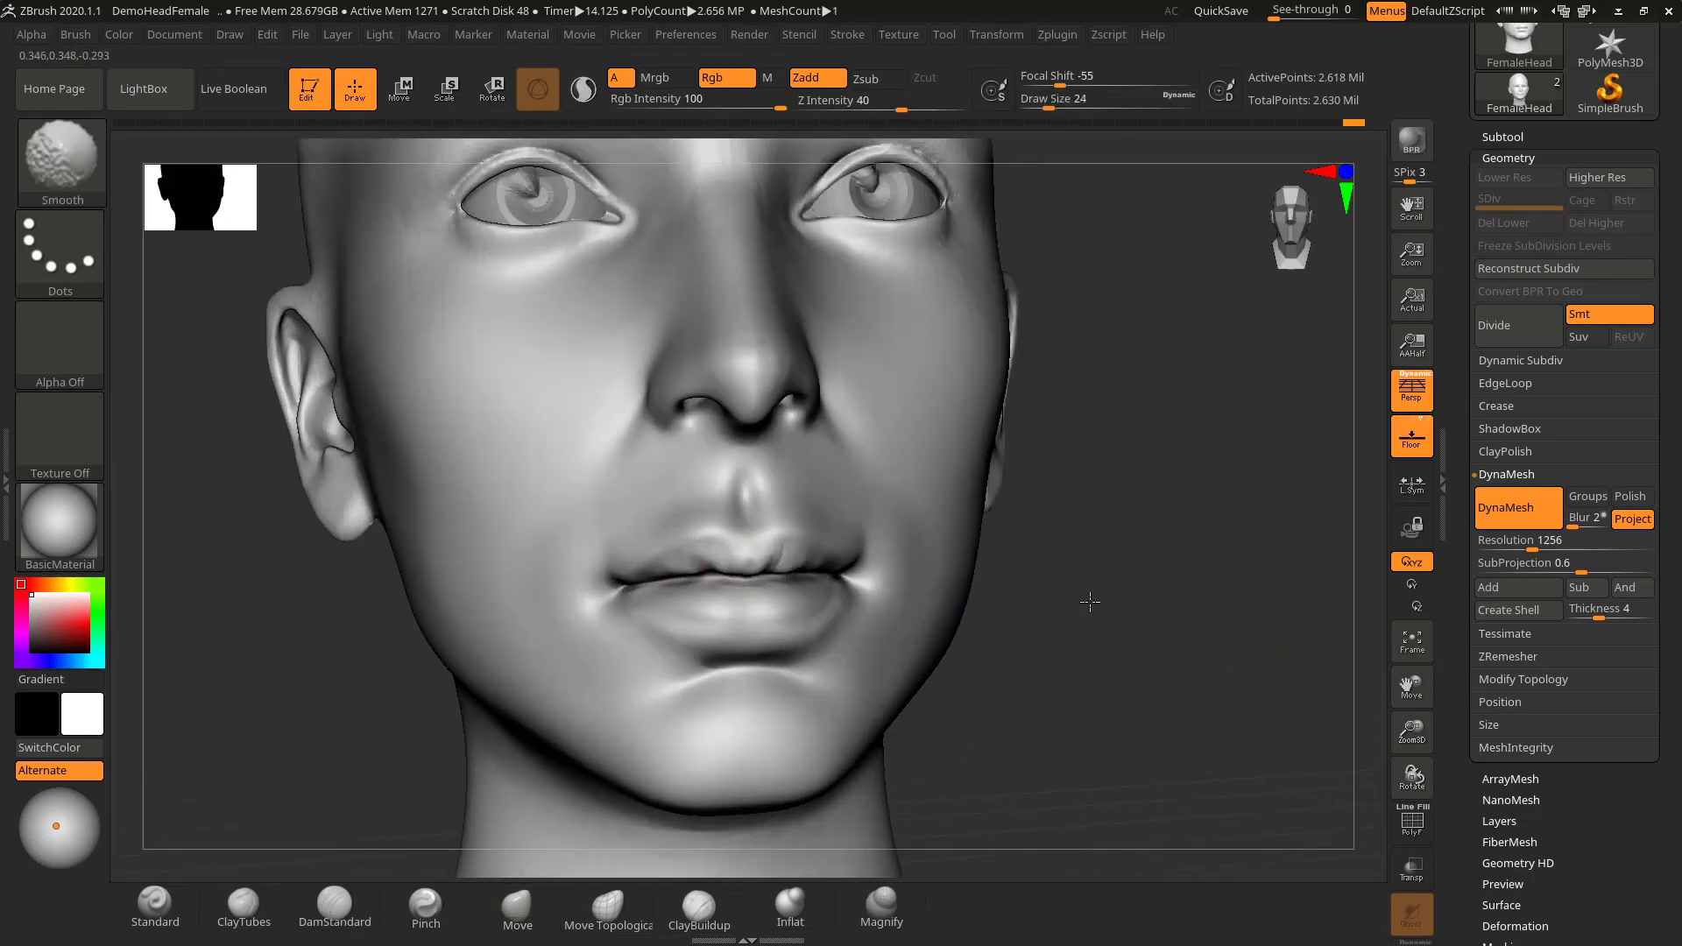
{"action": "mouse_move", "coordinate": [1090, 602]}
{"action": "left_mouse_down", "text": "shift"}
{"action": "mouse_move", "coordinate": [1078, 610]}
{"action": "mouse_move", "coordinate": [1171, 637]}
{"action": "mouse_move", "coordinate": [1190, 623]}
{"action": "mouse_move", "coordinate": [1166, 658]}
{"action": "left_mouse_up", "text": "shift"}
- Sharpen the line between the lips across the mouth's center with DamStandard at draw size 13
{"action": "left_click", "coordinate": [340, 907]}
{"action": "key", "text": "s"}
{"action": "left_click_drag", "start_coordinate": [670, 562], "coordinate": [663, 562]}
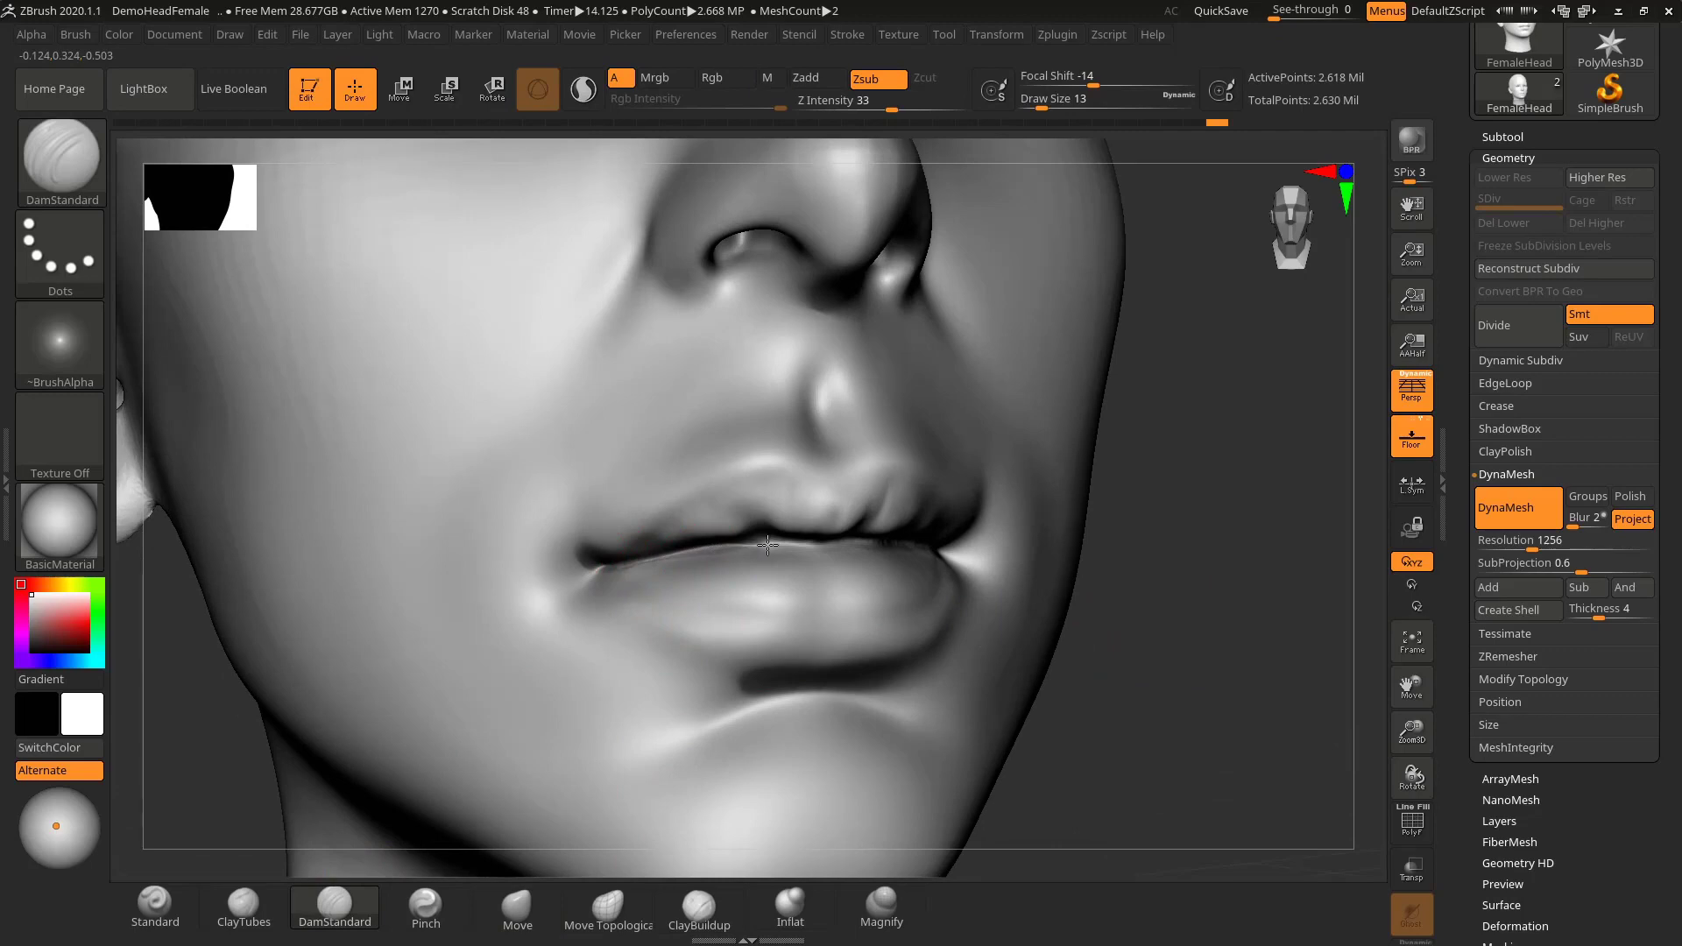
{"action": "left_click_drag", "start_coordinate": [768, 545], "coordinate": [855, 544]}
{"action": "left_click_drag", "start_coordinate": [1197, 578], "coordinate": [1091, 578]}
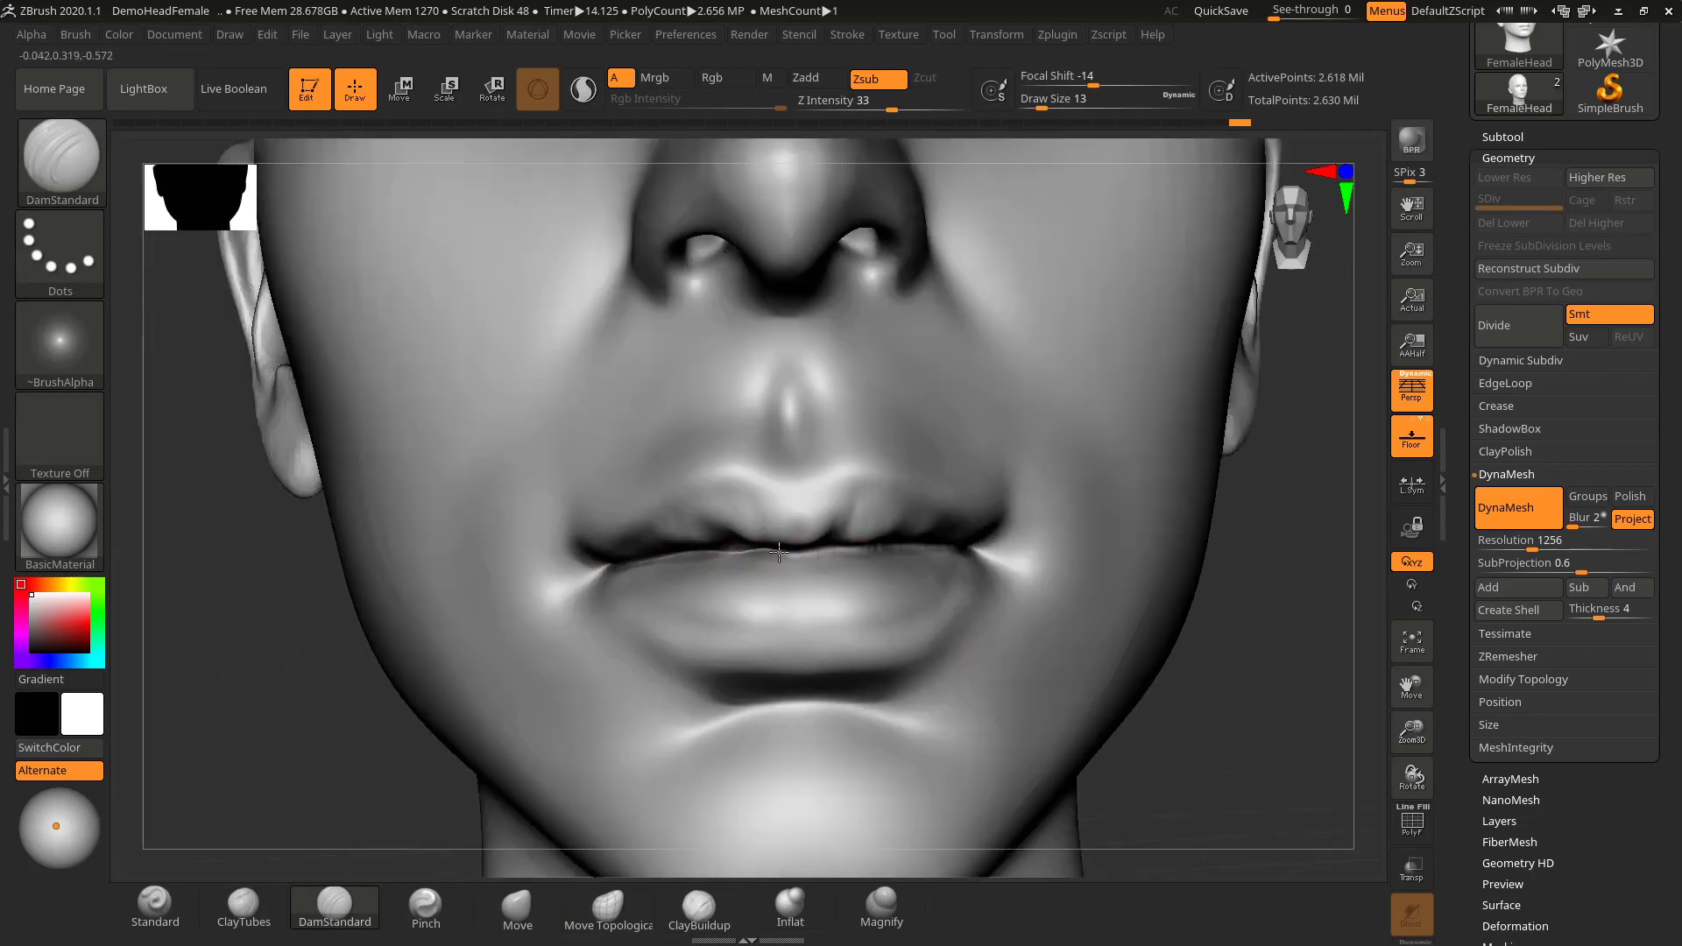
{"action": "left_click_drag", "start_coordinate": [779, 552], "coordinate": [833, 553]}
- Soften the lip line from the mouth corner to the center with the Smooth brush at draw size 20 and review the whole face
{"action": "mouse_move", "coordinate": [1291, 600]}
{"action": "left_mouse_down"}
{"action": "mouse_move", "coordinate": [789, 570]}
{"action": "mouse_move", "coordinate": [986, 574]}
{"action": "left_mouse_up"}
{"action": "key", "text": "shift"}
{"action": "left_click_drag", "start_coordinate": [492, 652], "coordinate": [1227, 636]}
{"action": "left_click_drag", "start_coordinate": [565, 605], "coordinate": [611, 593], "text": "shift"}
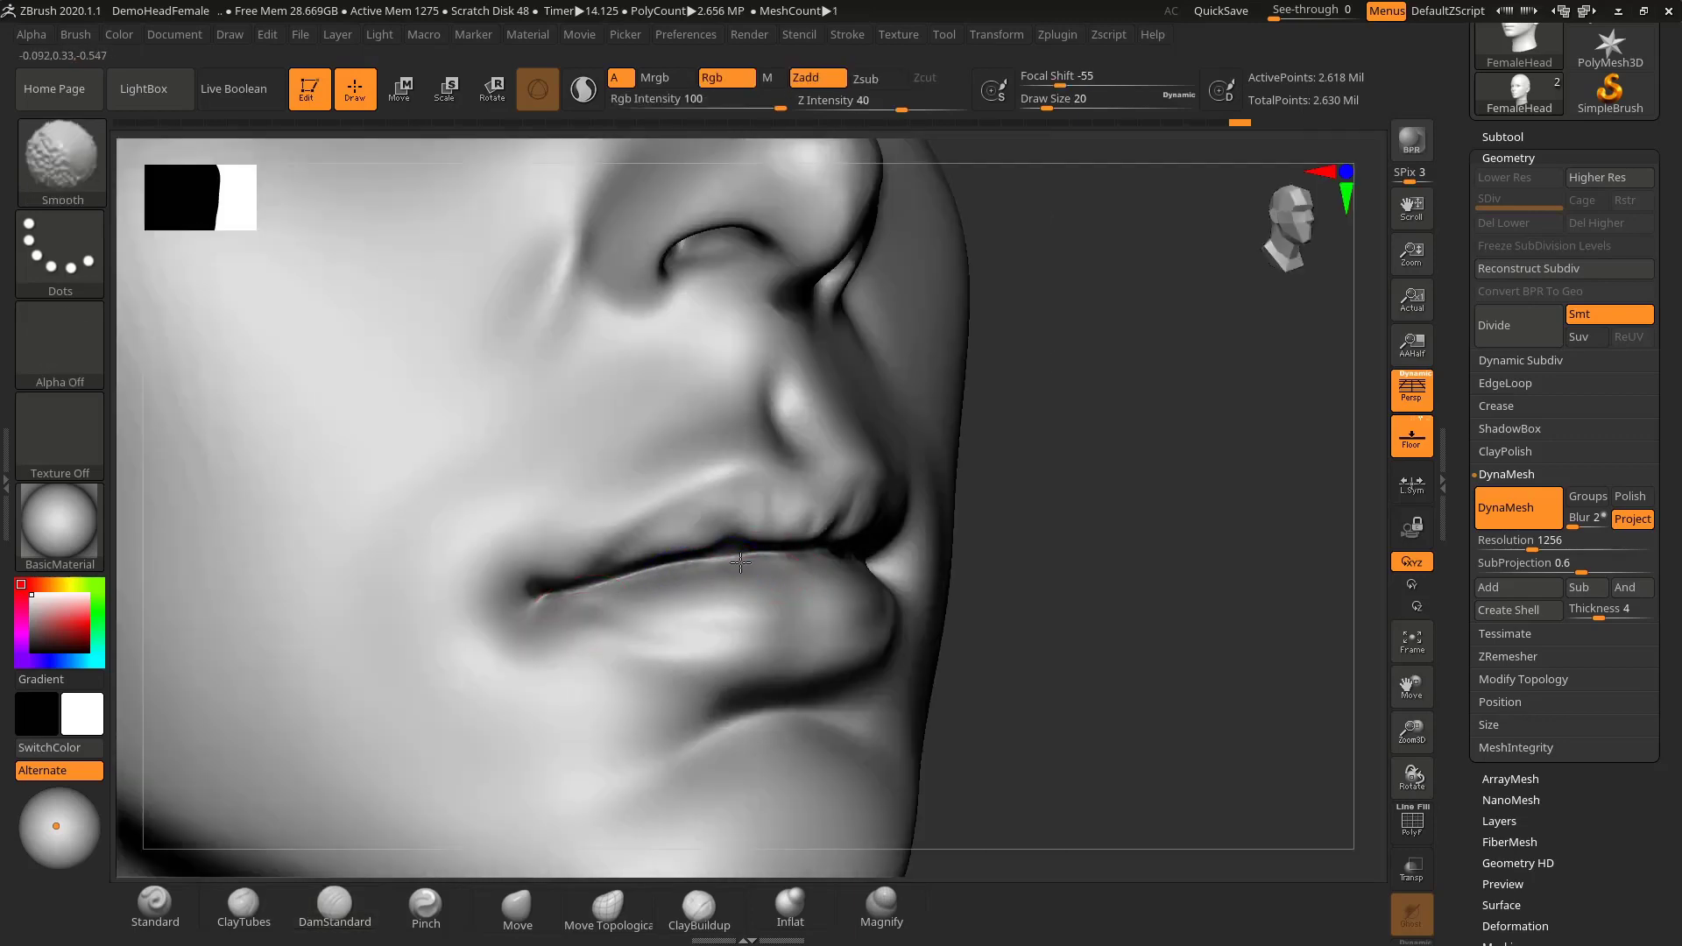
{"action": "left_click_drag", "start_coordinate": [740, 562], "coordinate": [873, 565], "text": "shift"}
{"action": "mouse_move", "coordinate": [1063, 549]}
{"action": "left_mouse_down", "text": "alt"}
{"action": "mouse_move", "coordinate": [1048, 530]}
{"action": "mouse_move", "coordinate": [1126, 530]}
{"action": "mouse_move", "coordinate": [1087, 504]}
{"action": "left_mouse_up", "text": "alt"}
{"action": "mouse_move", "coordinate": [1086, 504]}
{"action": "left_mouse_down"}
{"action": "mouse_move", "coordinate": [982, 517]}
{"action": "mouse_move", "coordinate": [1077, 490]}
{"action": "mouse_move", "coordinate": [1176, 536]}
{"action": "mouse_move", "coordinate": [1120, 544]}
{"action": "mouse_move", "coordinate": [1130, 534]}
{"action": "mouse_move", "coordinate": [1088, 503]}
{"action": "mouse_move", "coordinate": [1166, 570]}
{"action": "left_mouse_up"}
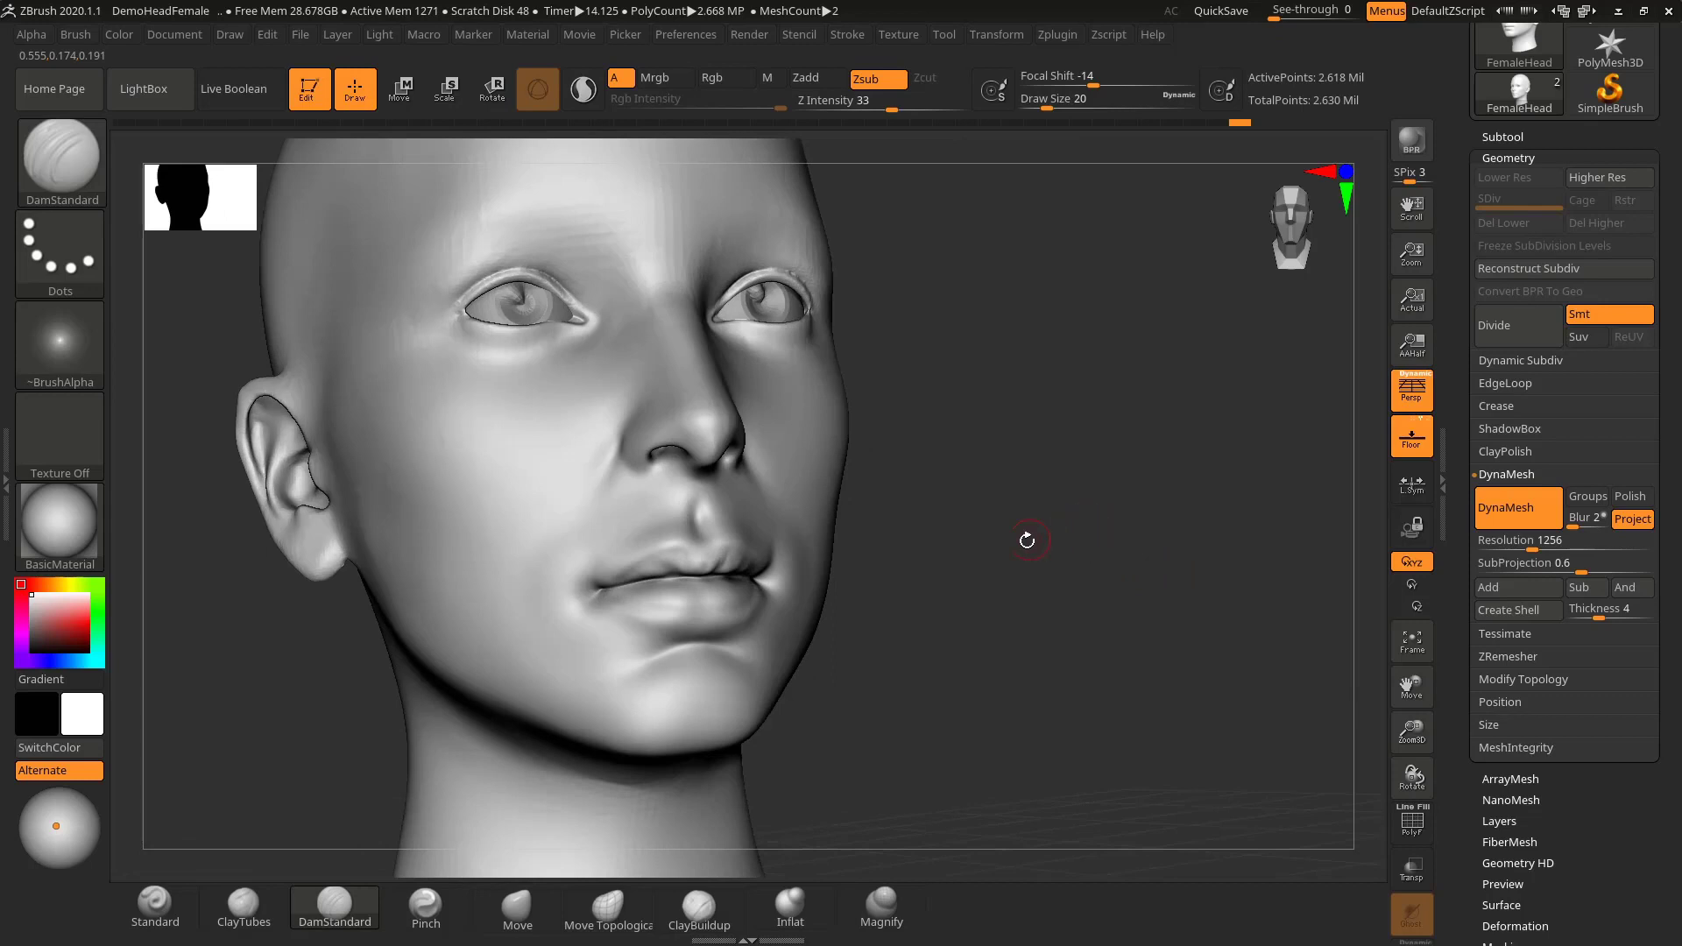